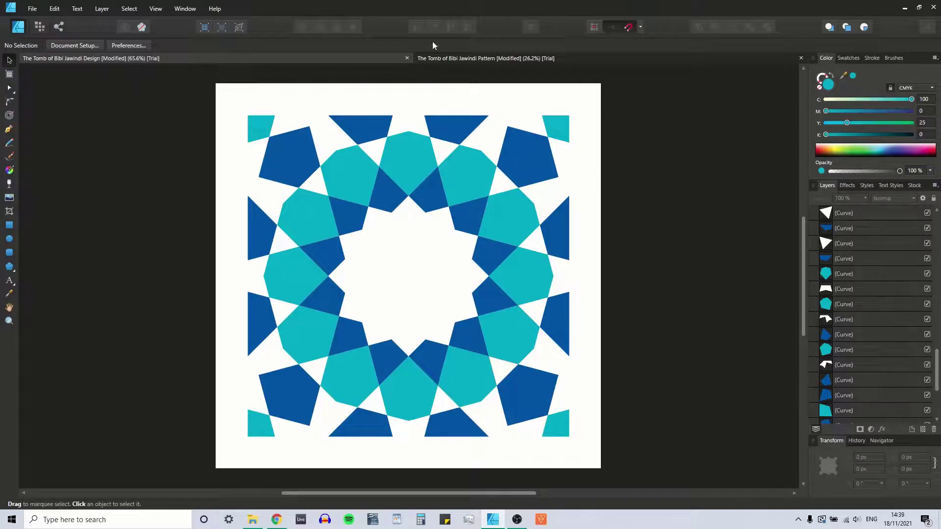
# View the finished pattern document, then create a new blank document from the 1200 × 1200 px preset.
pyautogui.click(459, 59)
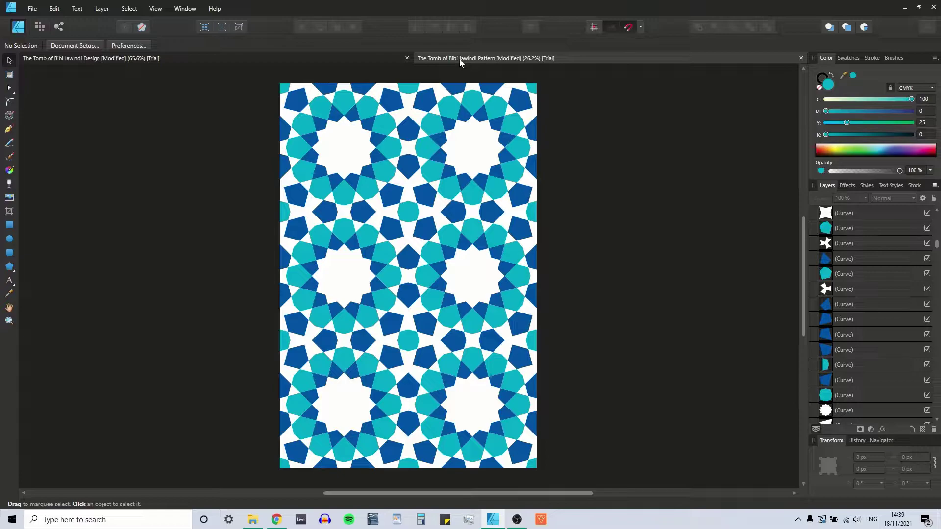
pyautogui.click(31, 9)
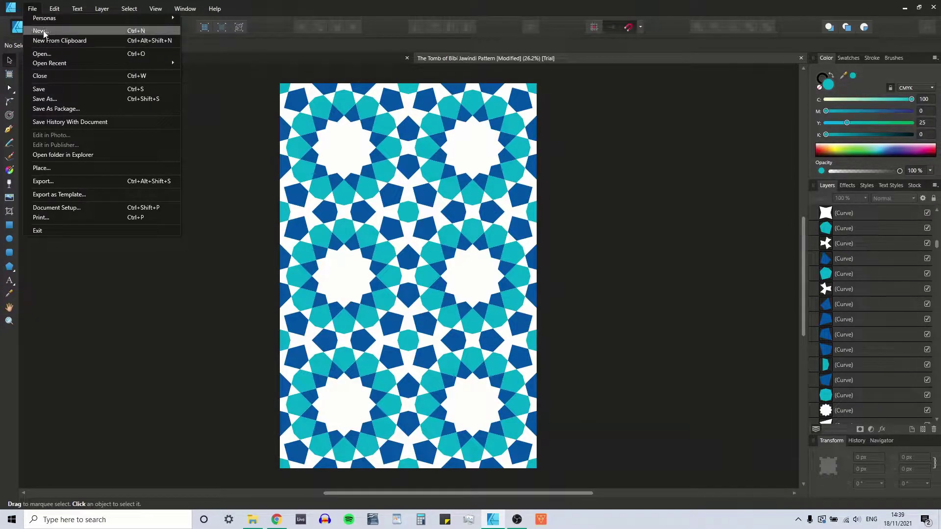
pyautogui.click(43, 31)
pyautogui.click(297, 234)
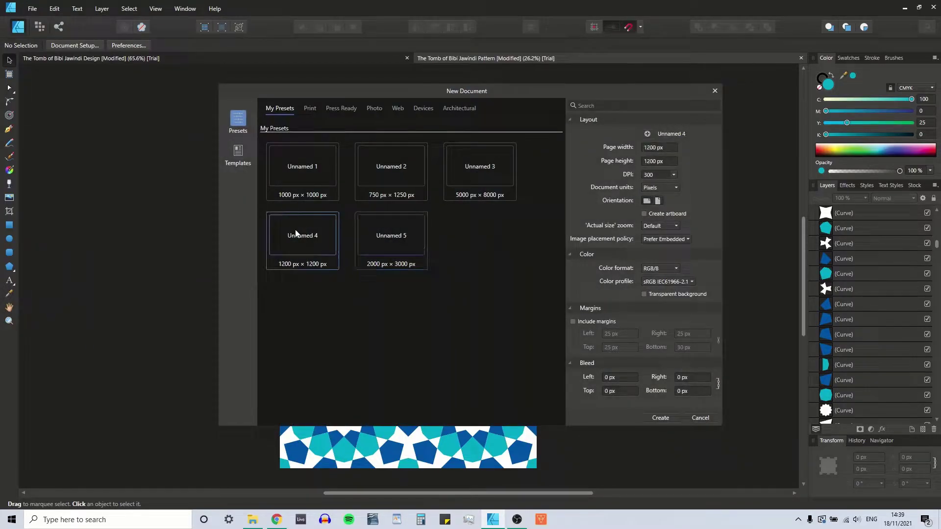
pyautogui.click(661, 417)
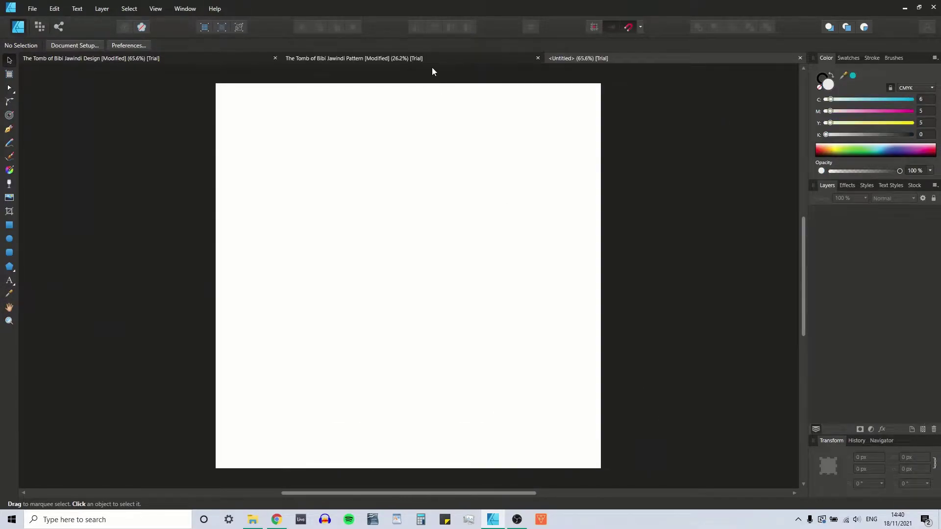
# Review the snapping options and show the grid on the blank page.
pyautogui.click(640, 27)
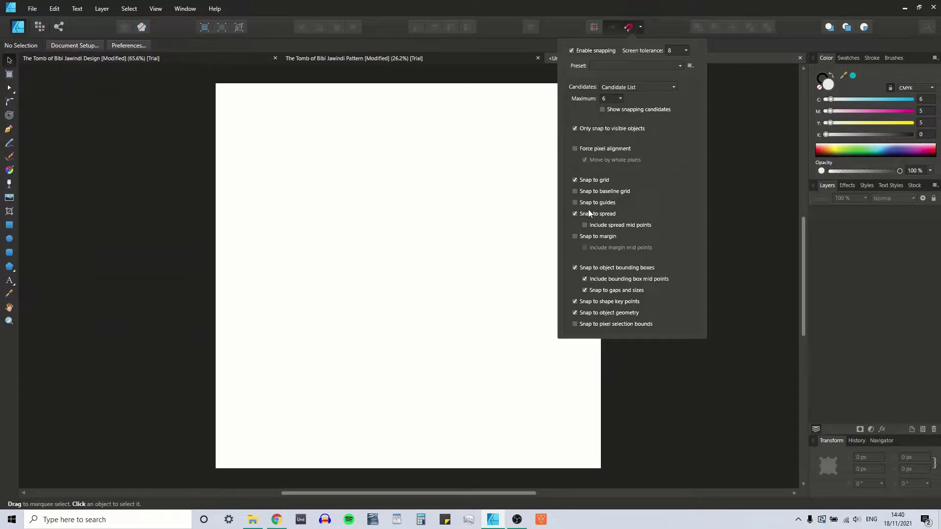
pyautogui.click(155, 9)
pyautogui.click(169, 130)
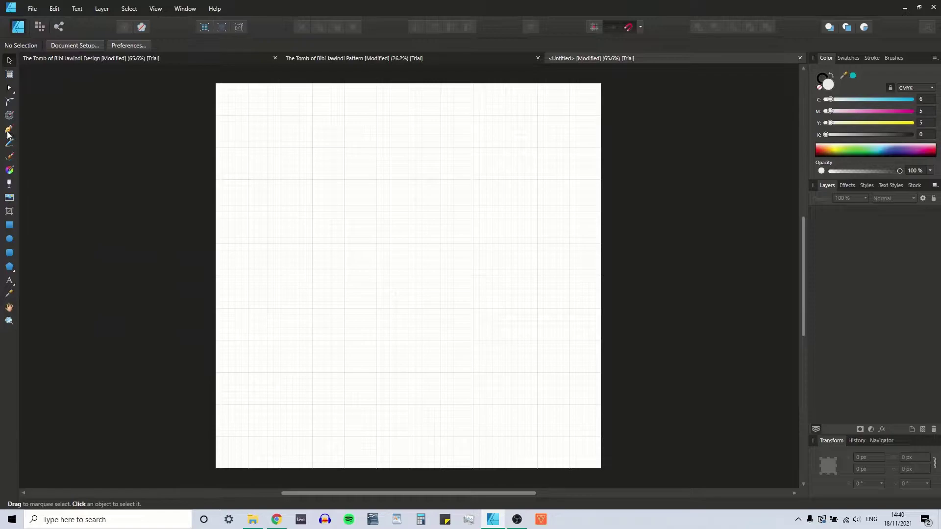
# Draw a 1000 × 1000 px square centred on the page, snapped to the grid.
pyautogui.click(9, 226)
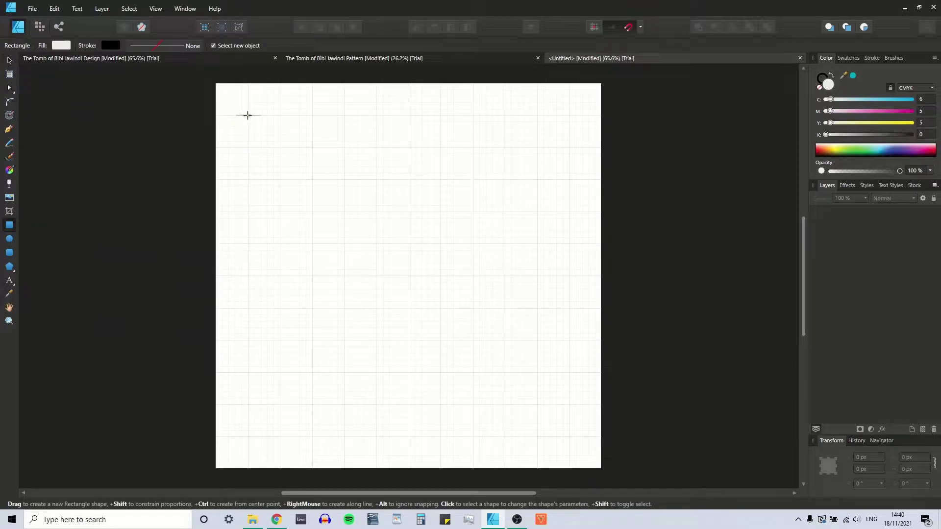
pyautogui.moveTo(248, 115); pyautogui.dragTo(569, 436)
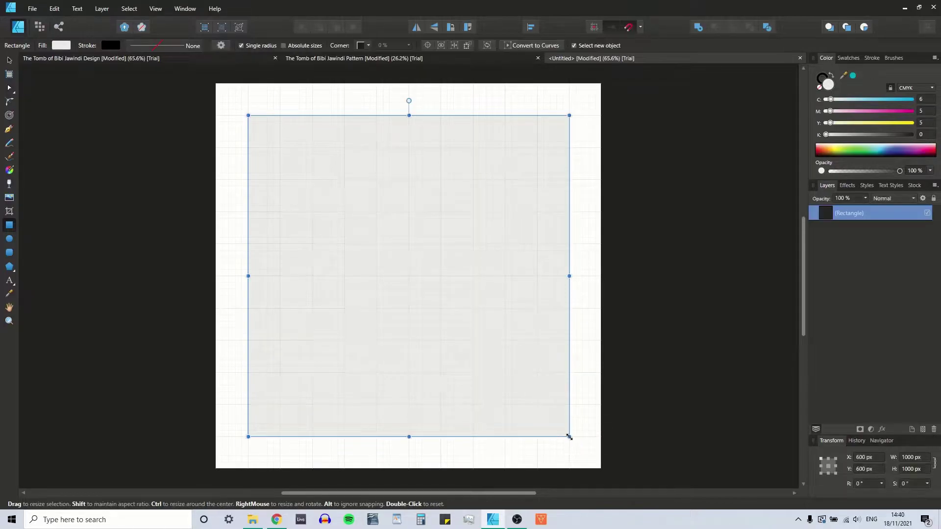
pyautogui.click(9, 60)
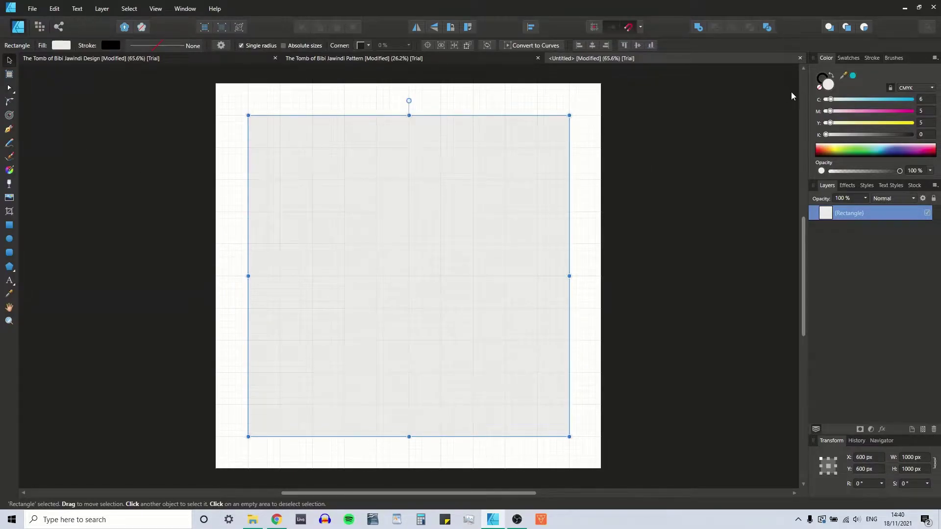
# Remove the square's fill and give it a 0.5 pt stroke.
pyautogui.click(821, 90)
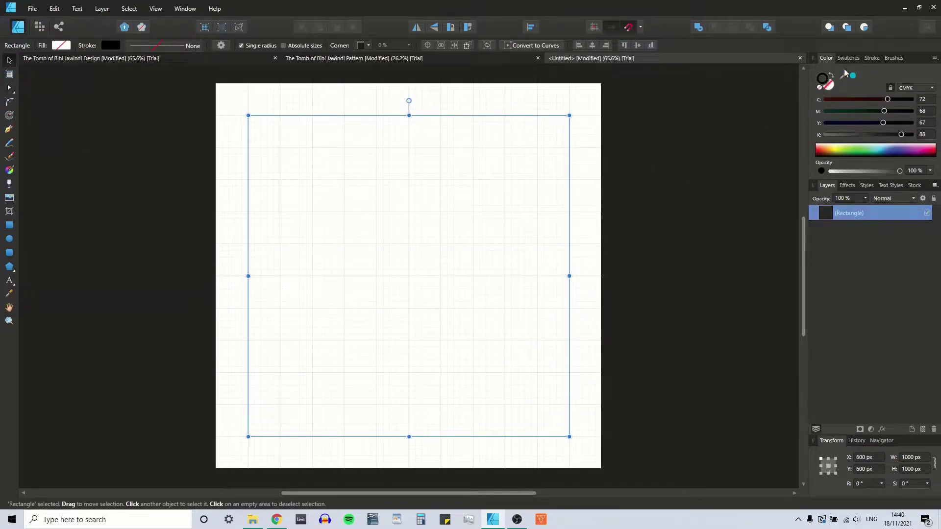
pyautogui.click(872, 57)
pyautogui.click(919, 88)
pyautogui.write('0.5')
pyautogui.press('Return')
pyautogui.click(136, 140)
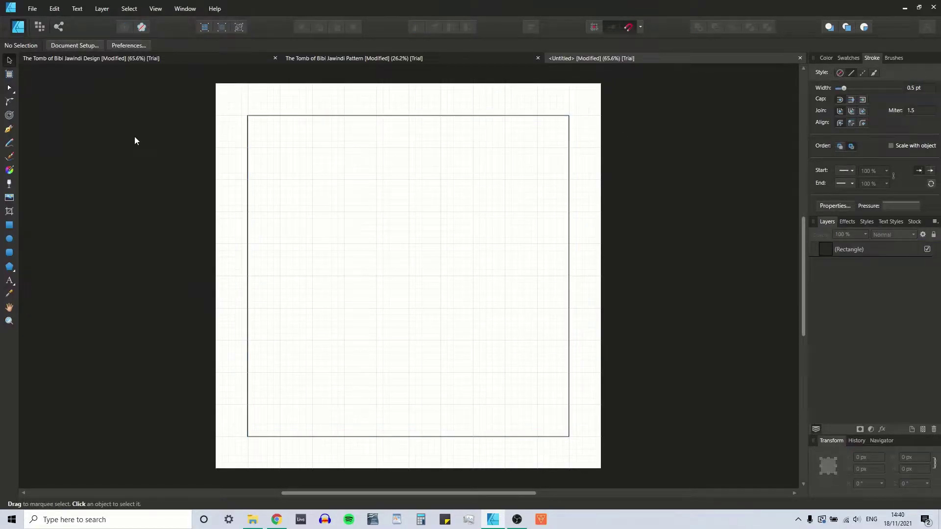
# Draw a circle 1000 px in diameter inscribed in the square, touching all four sides.
pyautogui.click(9, 241)
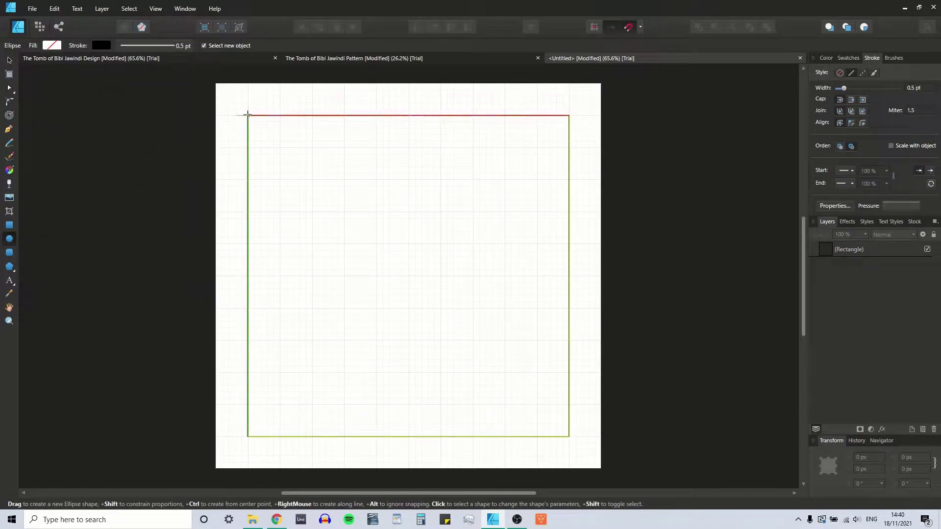
pyautogui.moveTo(248, 116); pyautogui.dragTo(568, 436)
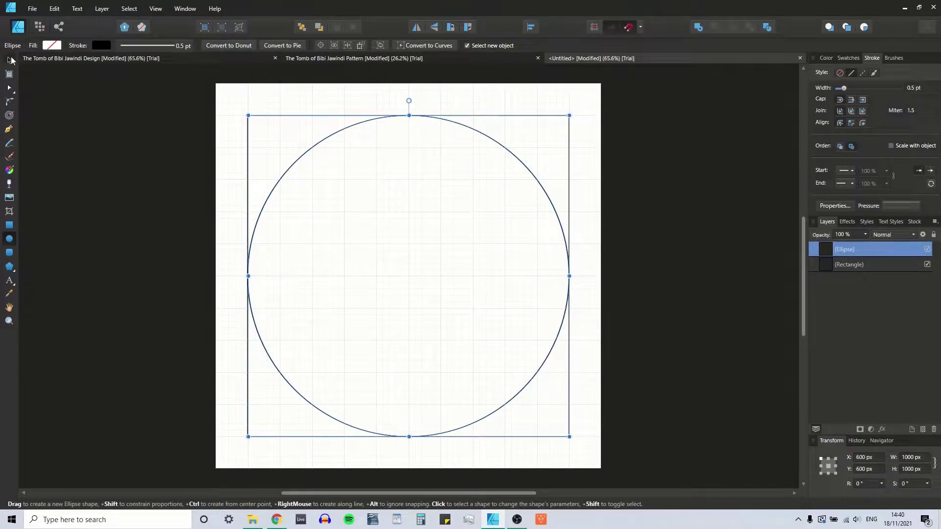
pyautogui.click(11, 60)
pyautogui.click(284, 119)
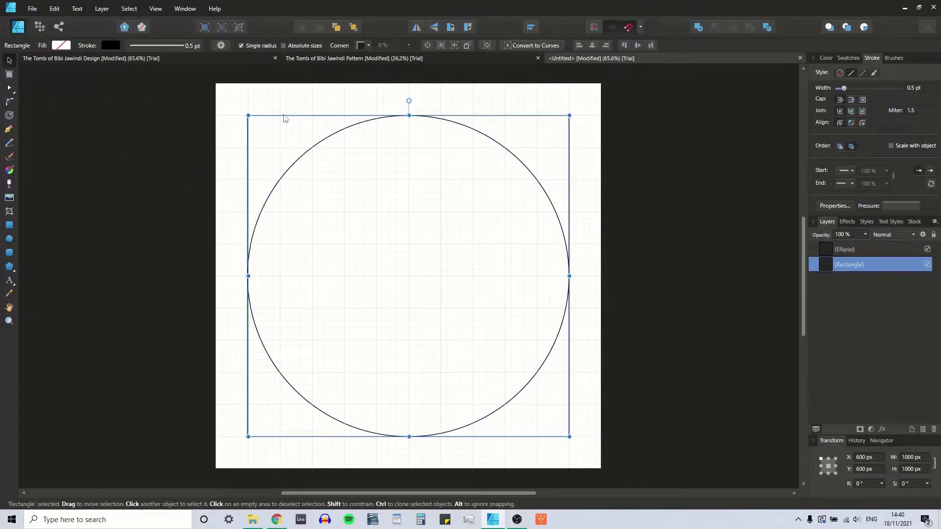
pyautogui.click(316, 151)
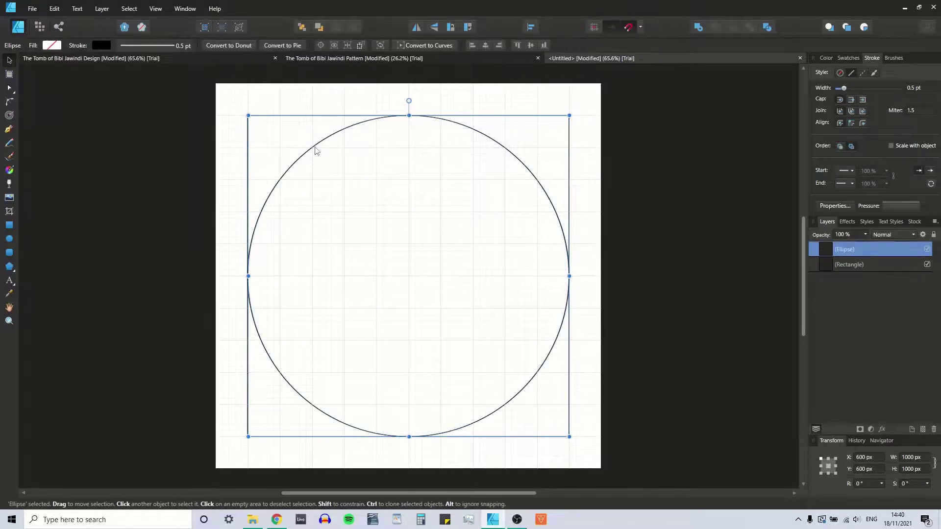
pyautogui.click(278, 134)
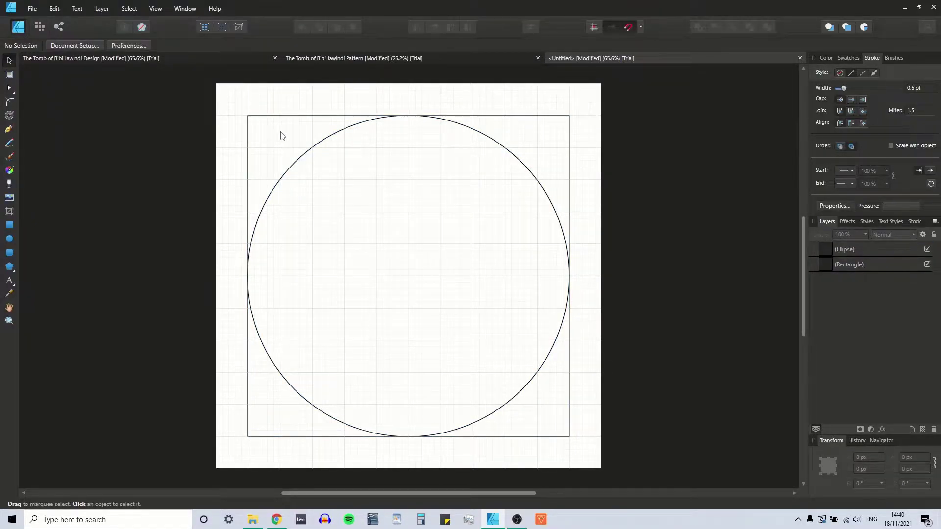
# Draw a horizontal and a vertical line through the circle's centre, each spanning the page edge to edge, with the Pen tool.
pyautogui.click(10, 129)
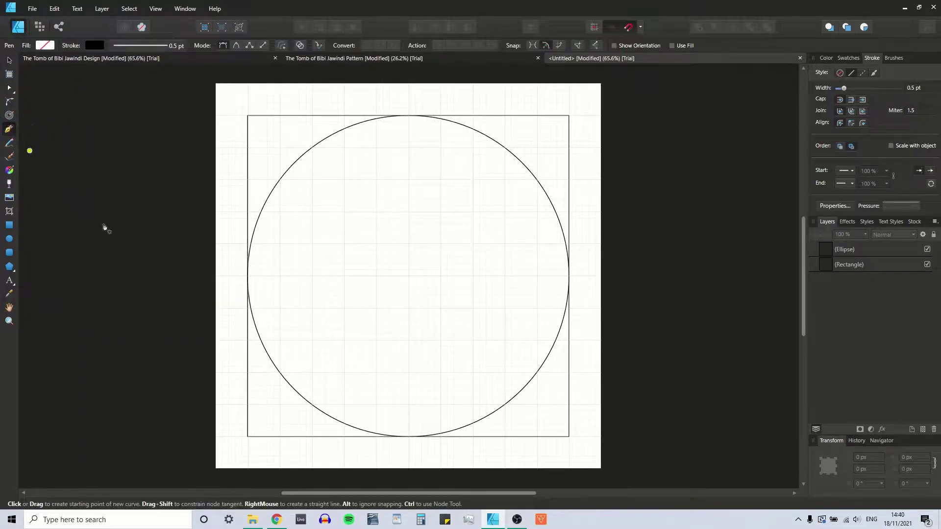
pyautogui.click(216, 276)
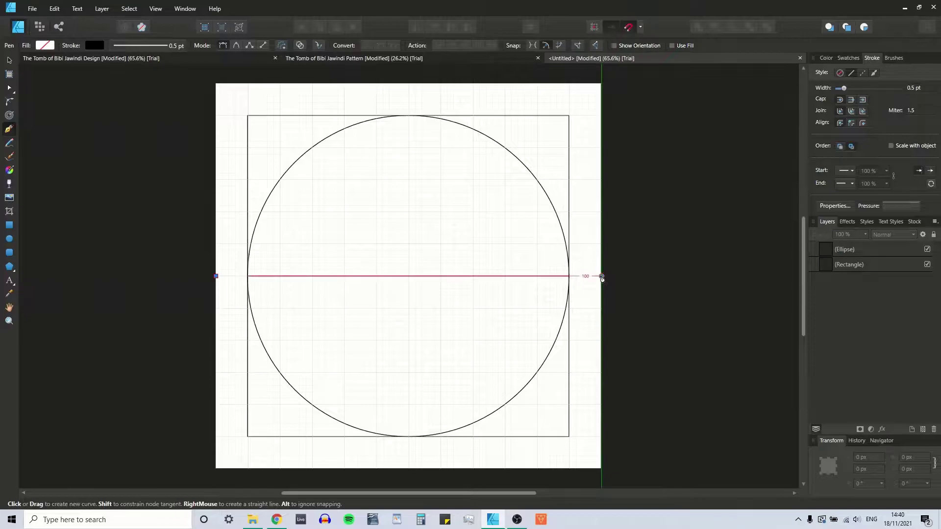
pyautogui.click(601, 276)
pyautogui.press('Escape')
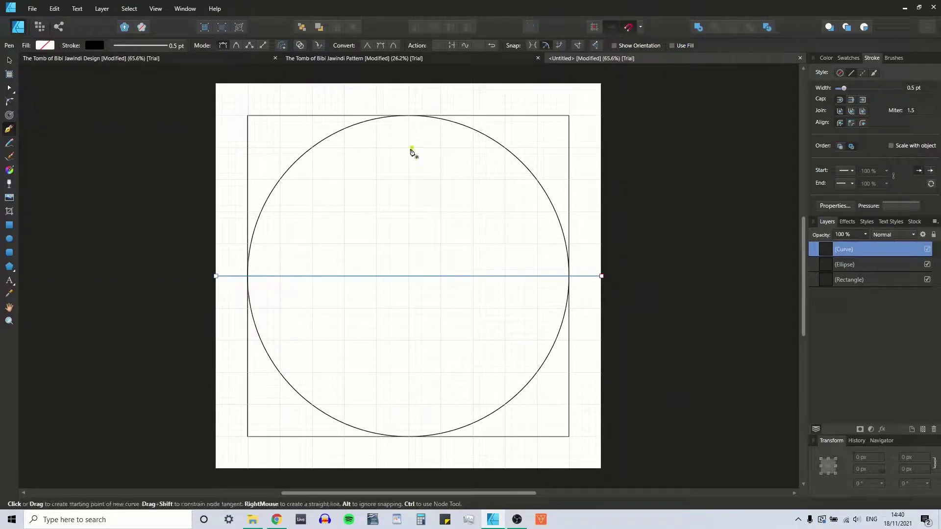
pyautogui.click(410, 84)
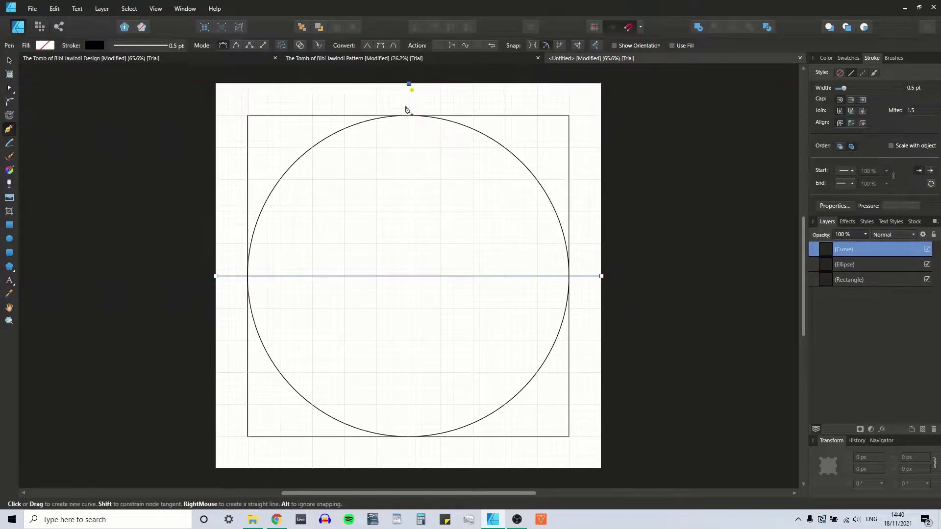
pyautogui.click(409, 469)
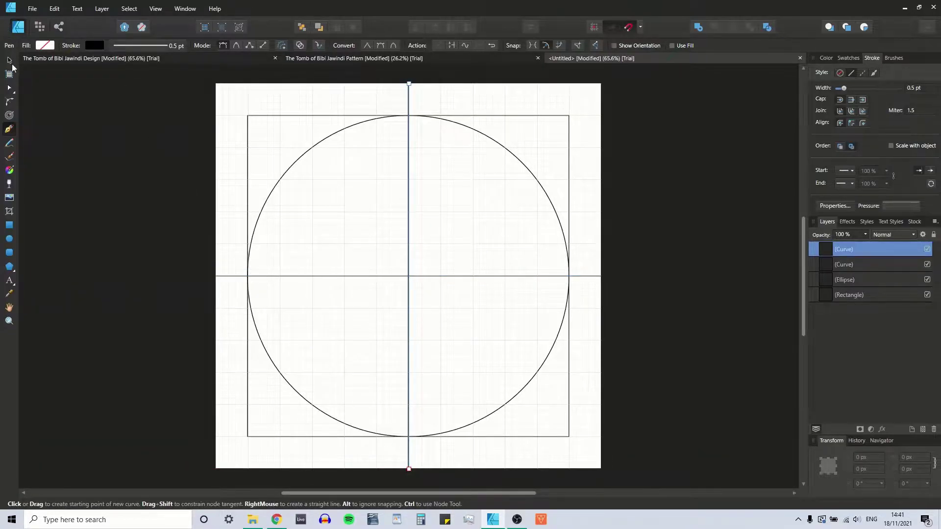
# Duplicate the horizontal and vertical centre lines and rotate the copies by 45°.
pyautogui.click(10, 61)
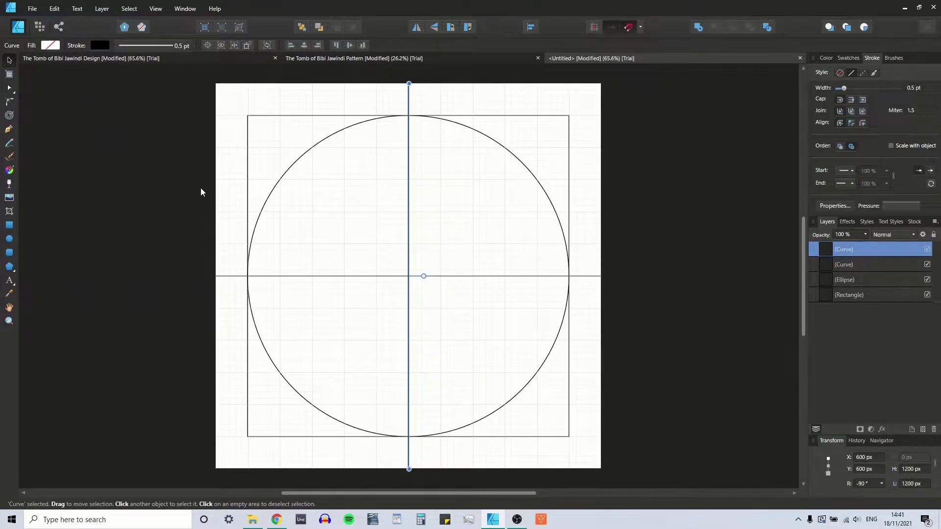
pyautogui.click(316, 277)
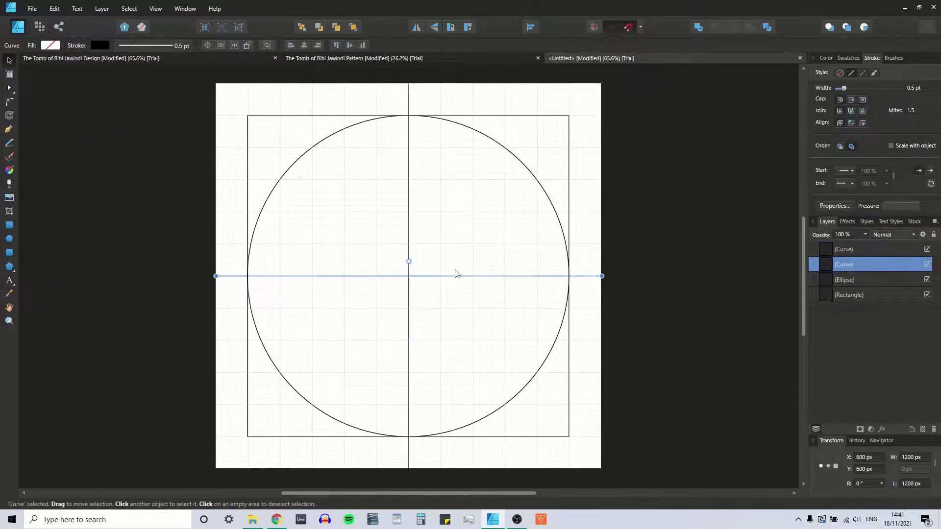
pyautogui.keyDown('shift'); pyautogui.click(410, 198); pyautogui.keyUp('shift')
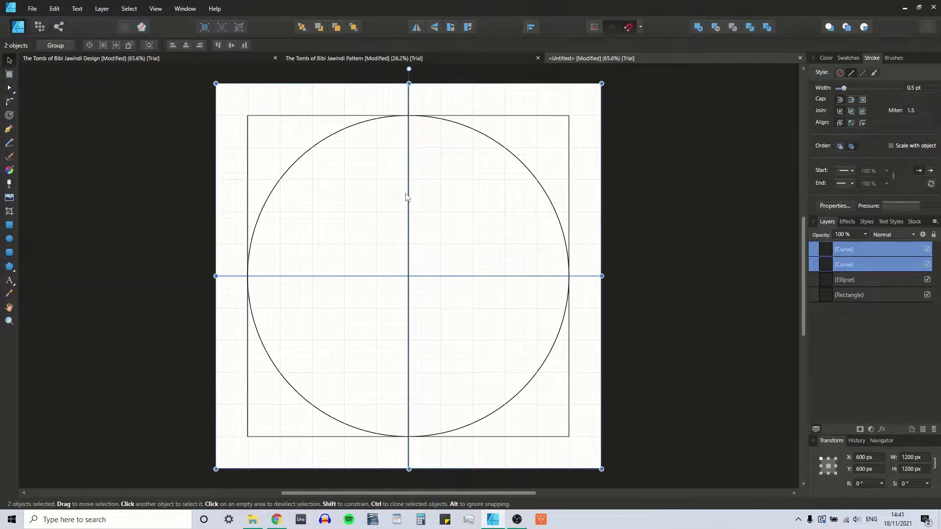
pyautogui.hotkey('ctrl', 'j')
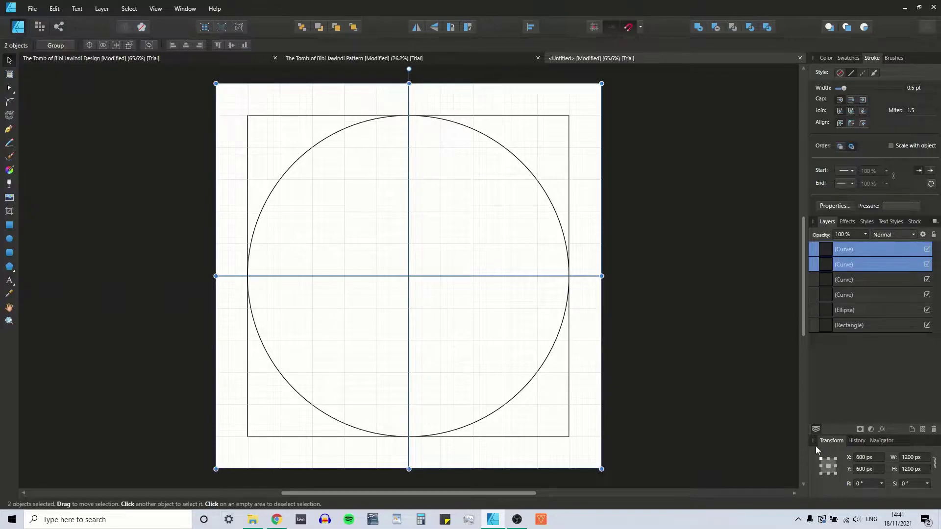
pyautogui.click(862, 484)
pyautogui.write('45')
pyautogui.press('Return')
pyautogui.click(222, 168)
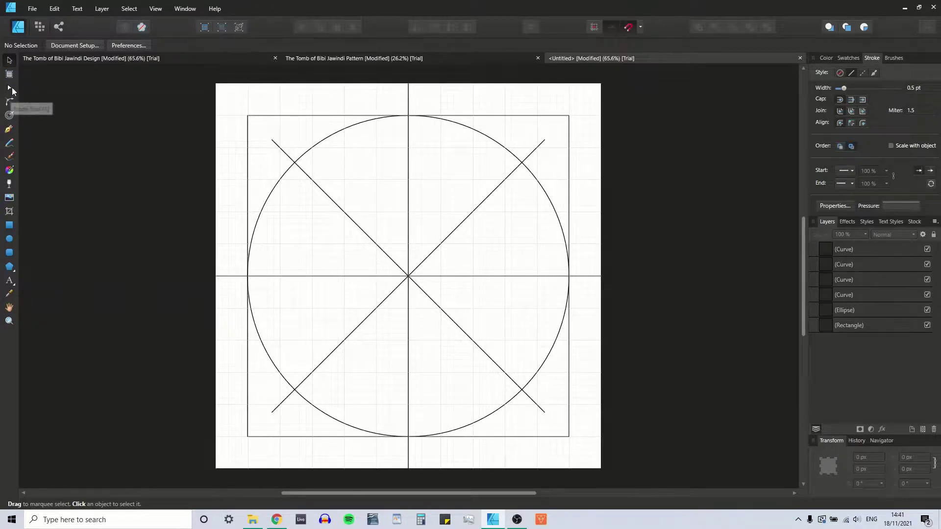
# Extend both ends of the two diagonal lines to the corners of the page.
pyautogui.click(281, 150)
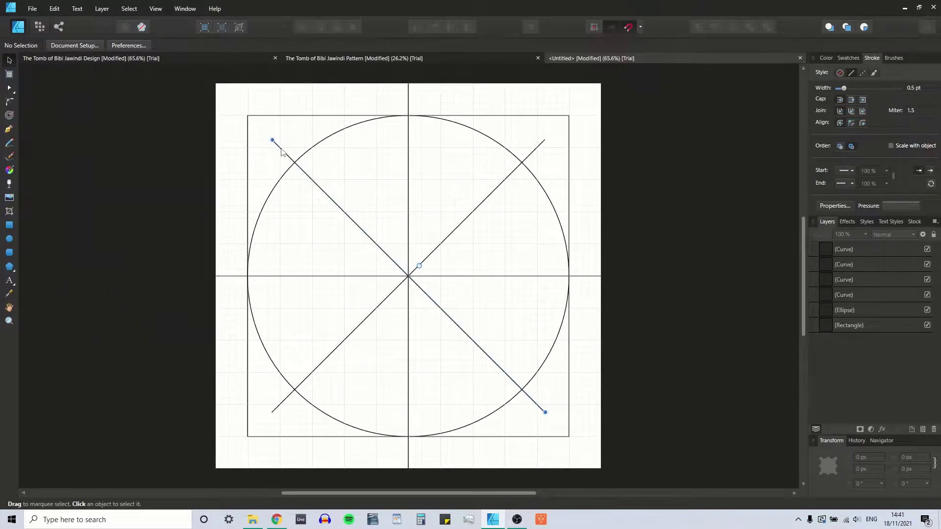
pyautogui.moveTo(272, 140); pyautogui.dragTo(215, 84)
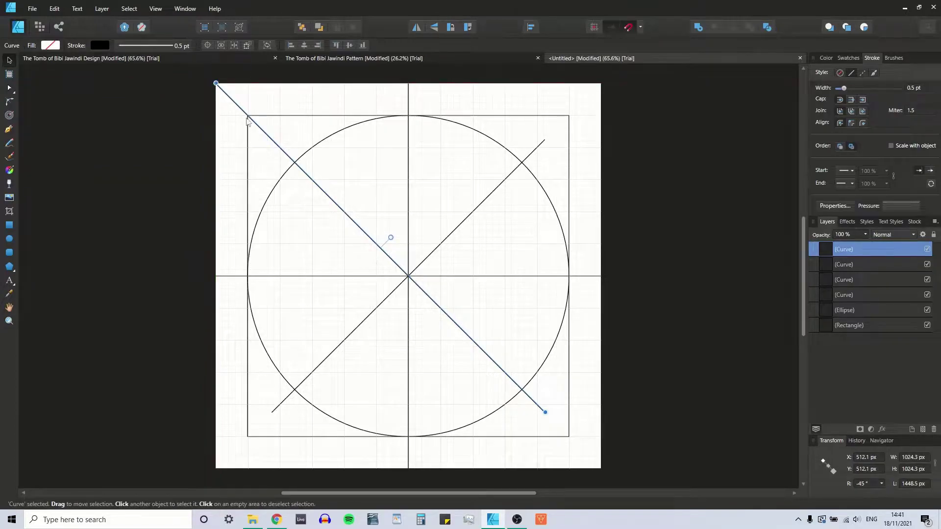
pyautogui.moveTo(545, 411); pyautogui.dragTo(602, 468)
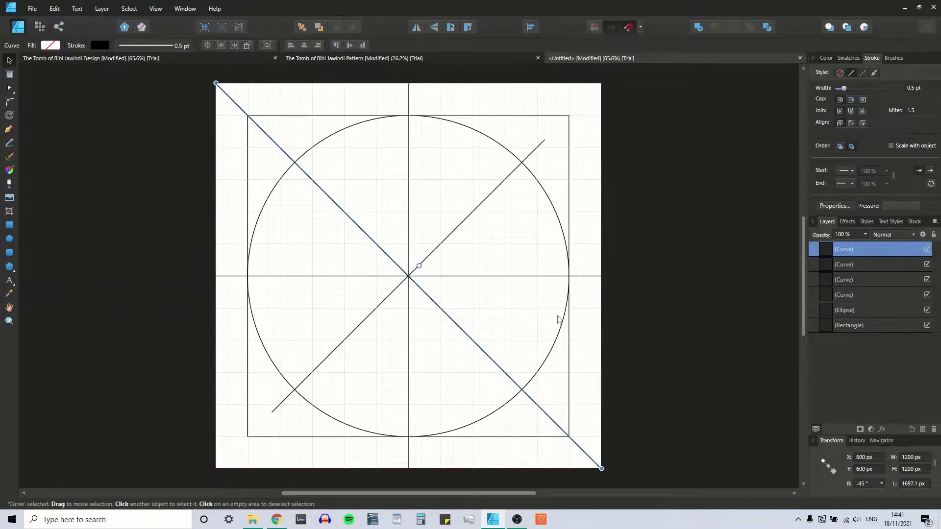
pyautogui.click(541, 146)
pyautogui.moveTo(545, 141); pyautogui.dragTo(601, 84)
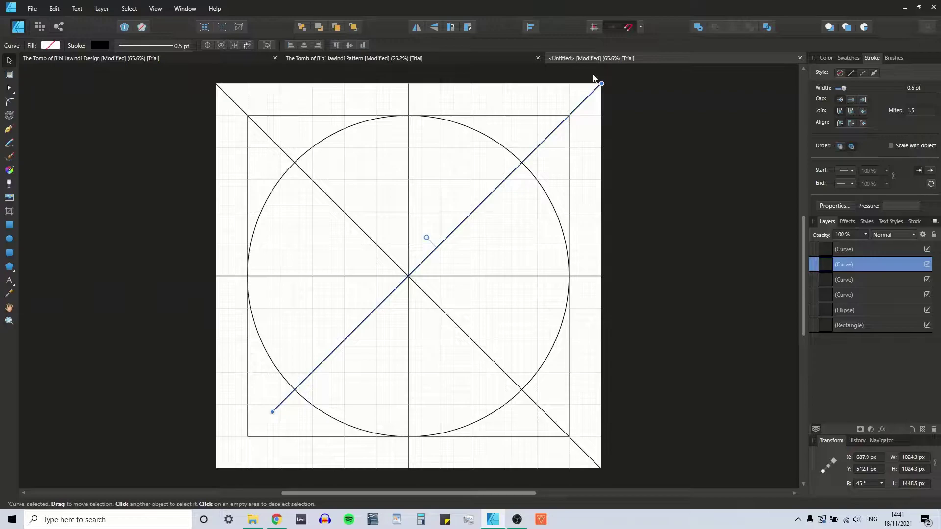
pyautogui.moveTo(272, 413); pyautogui.dragTo(208, 455)
pyautogui.click(207, 459)
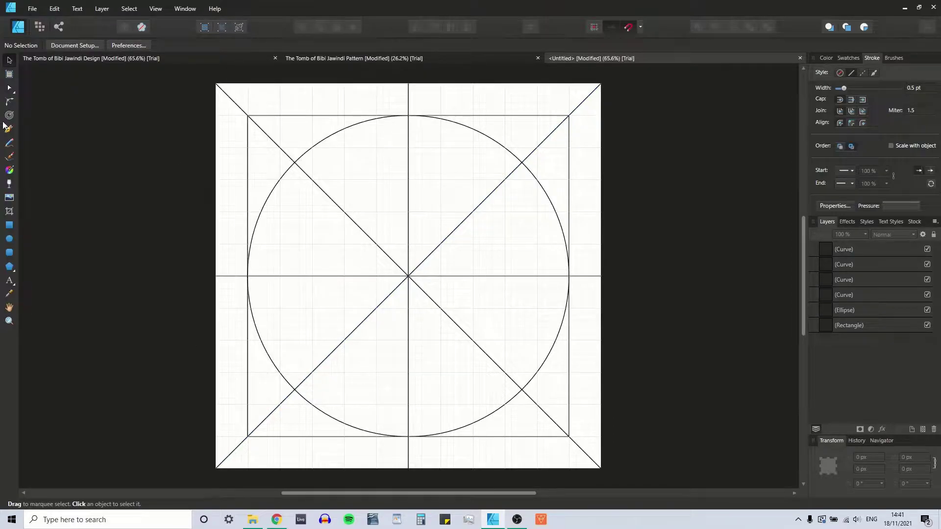
# Duplicate the two page diagonals and rotate the copies by 15° about the centre.
pyautogui.click(279, 147)
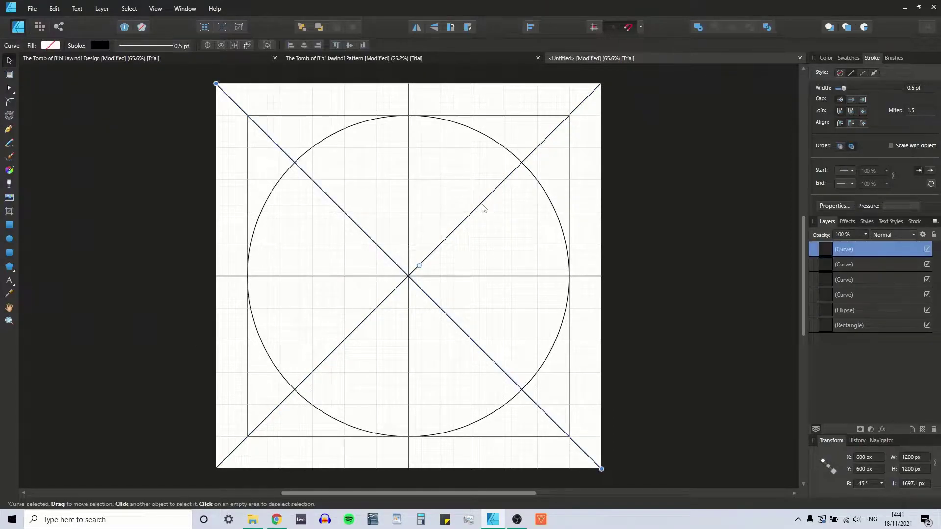
pyautogui.keyDown('shift'); pyautogui.click(507, 182); pyautogui.keyUp('shift')
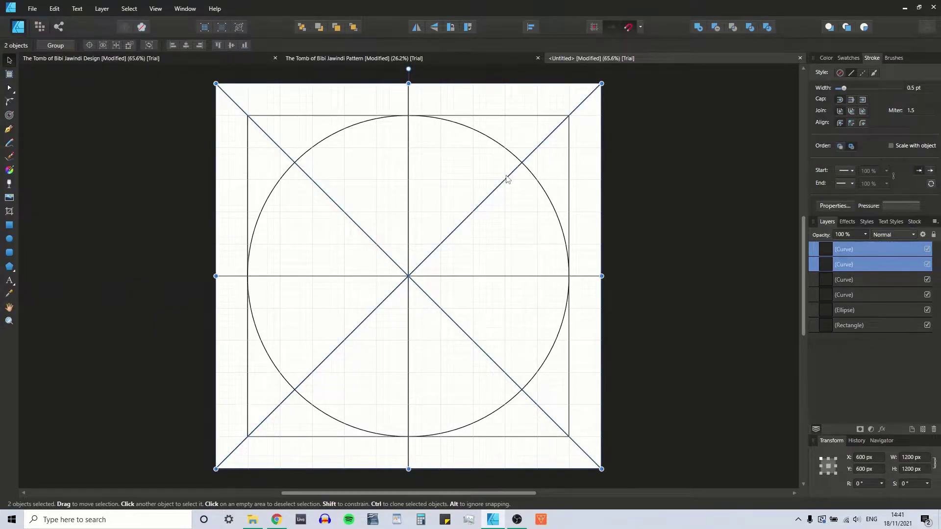
pyautogui.hotkey('ctrl', 'j')
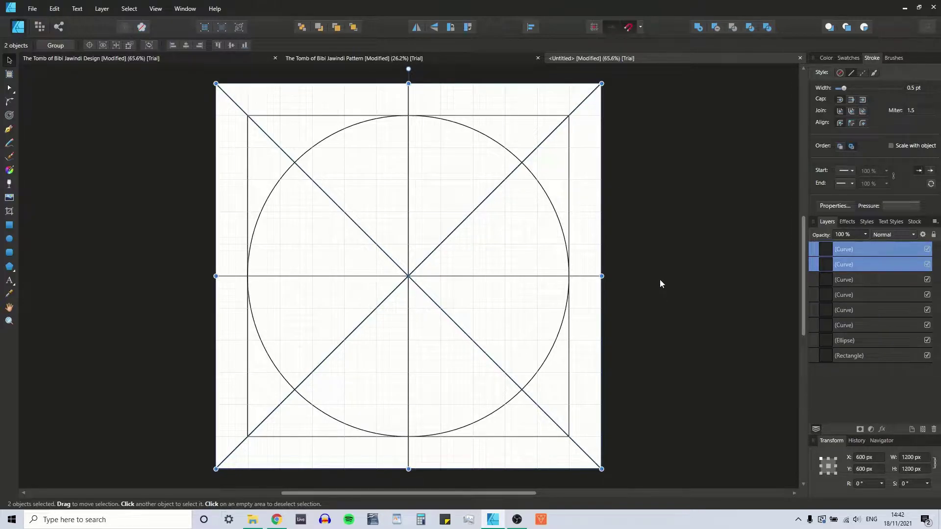
pyautogui.click(864, 484)
pyautogui.write('1')
pyautogui.write('5')
pyautogui.press('Return')
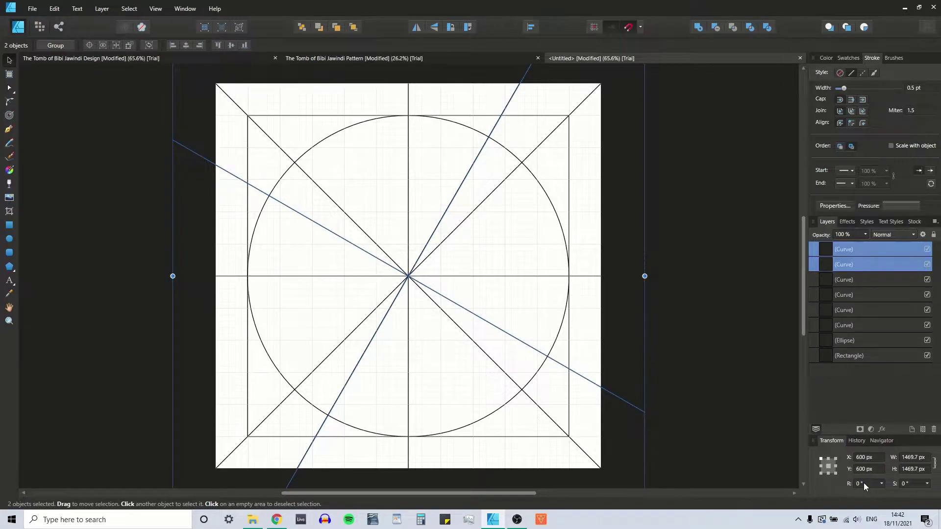
# Duplicate the two page diagonals and rotate the copies by -15° about the centre.
pyautogui.hotkey('ctrl', 'j')
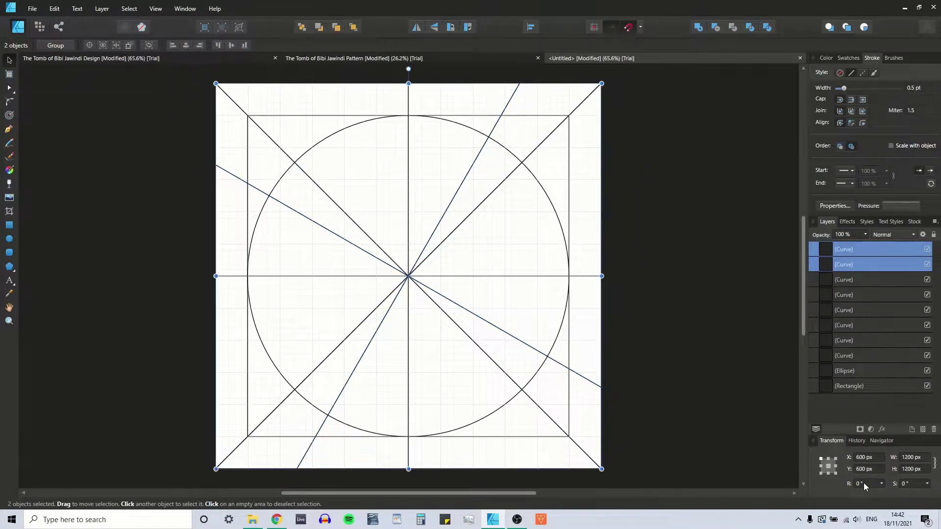
pyautogui.click(865, 484)
pyautogui.write('-15')
pyautogui.press('Return')
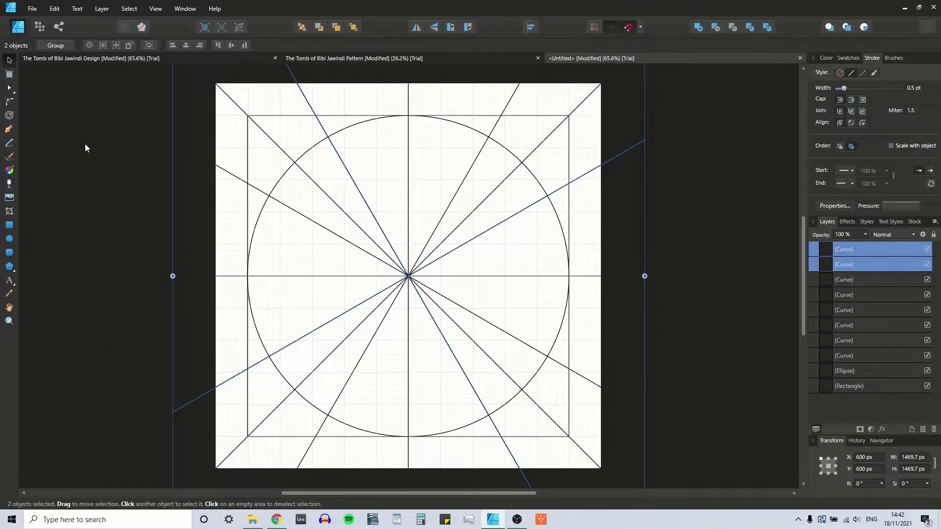
pyautogui.click(85, 148)
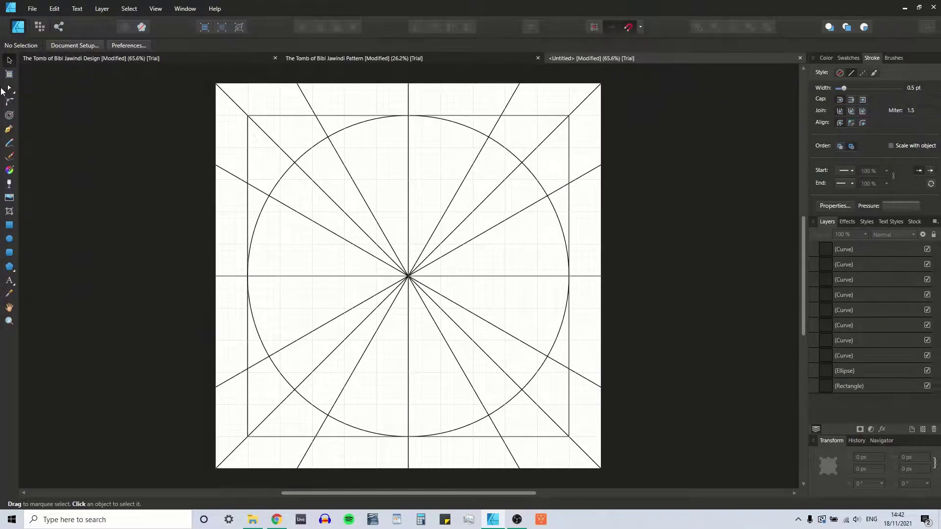
# Turn off snapping to the grid and hide the document grid.
pyautogui.click(8, 132)
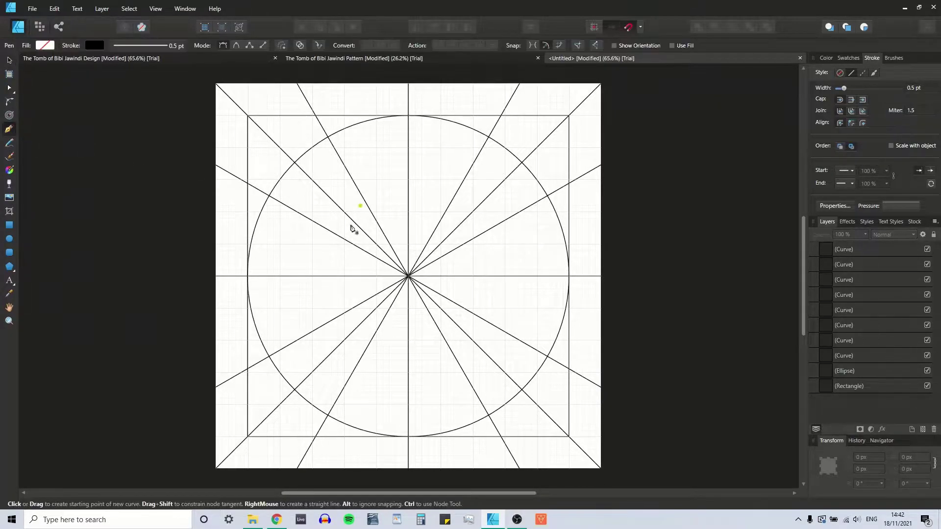
pyautogui.click(640, 27)
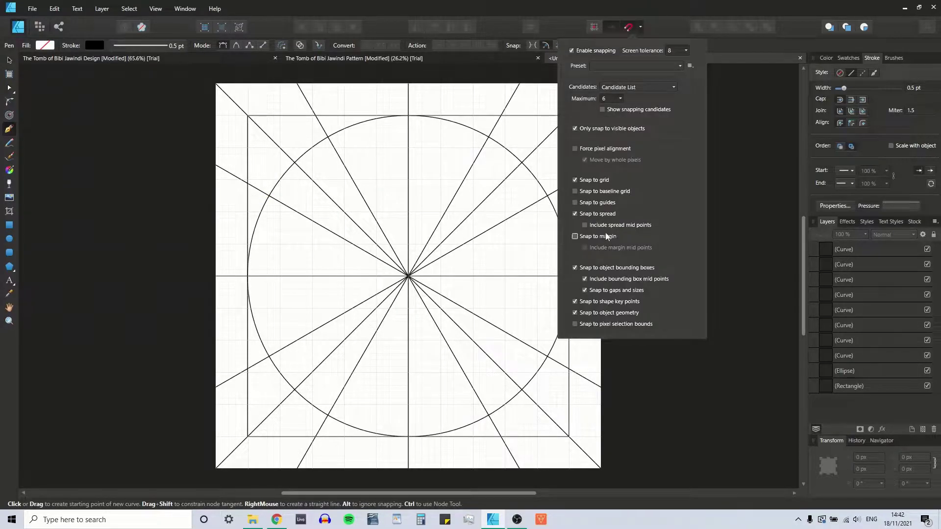
pyautogui.click(575, 179)
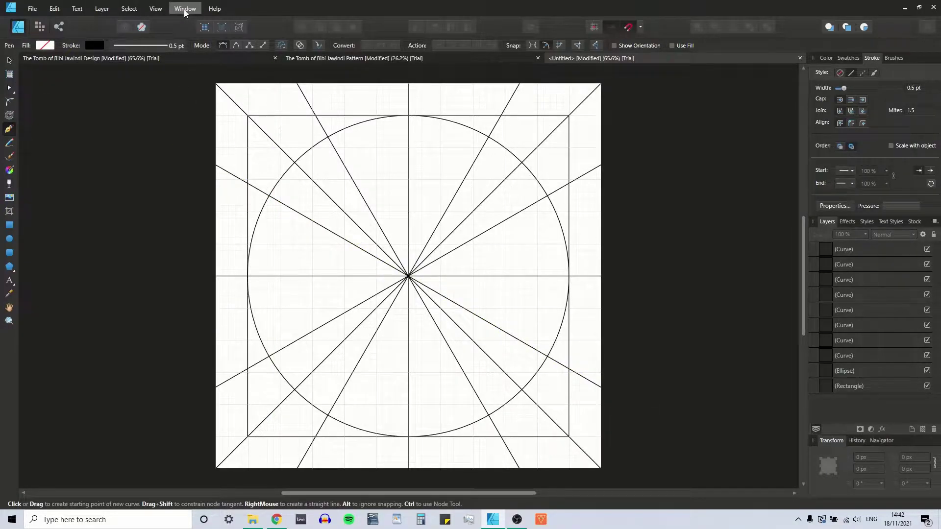
pyautogui.click(155, 9)
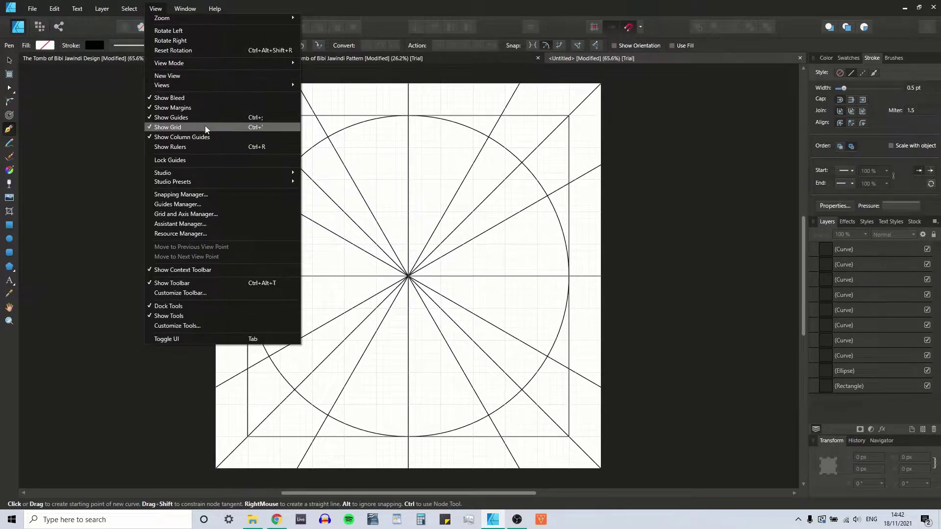
pyautogui.click(190, 127)
pyautogui.click(9, 60)
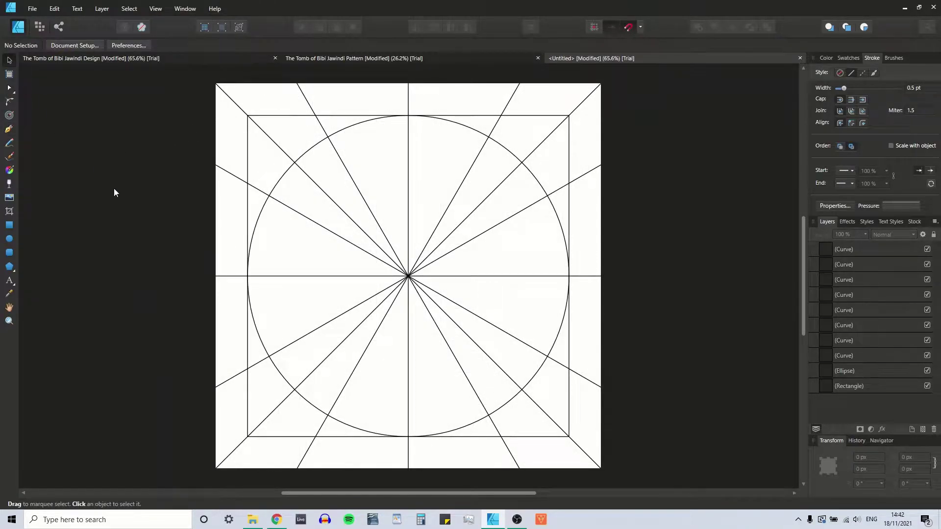
pyautogui.click(9, 128)
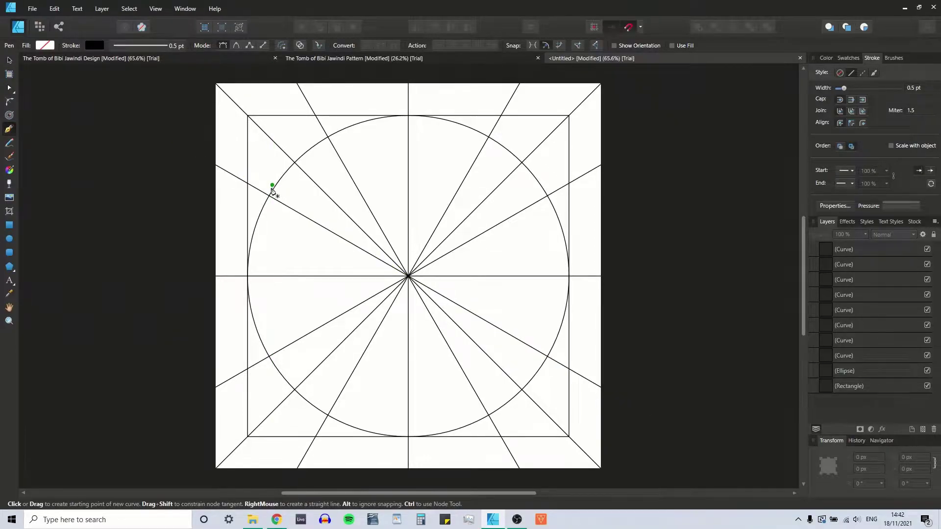
pyautogui.click(642, 27)
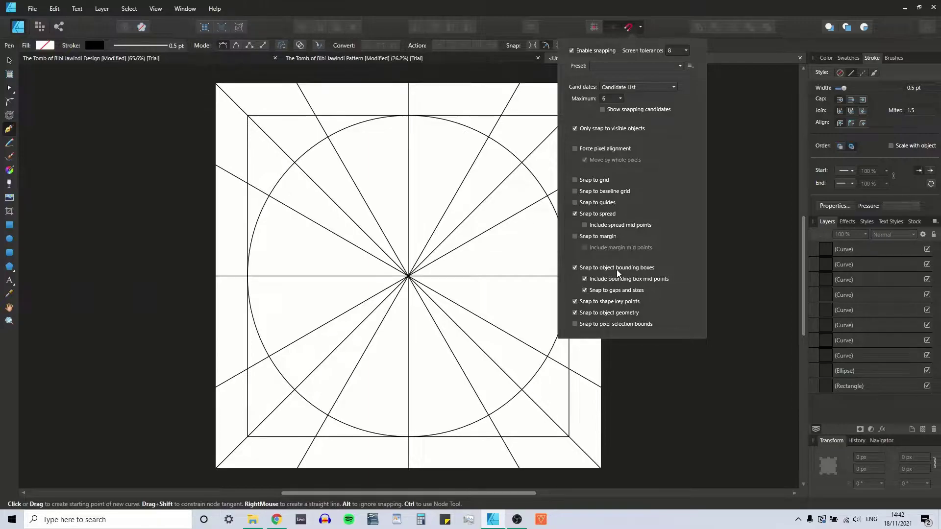
pyautogui.press('Escape')
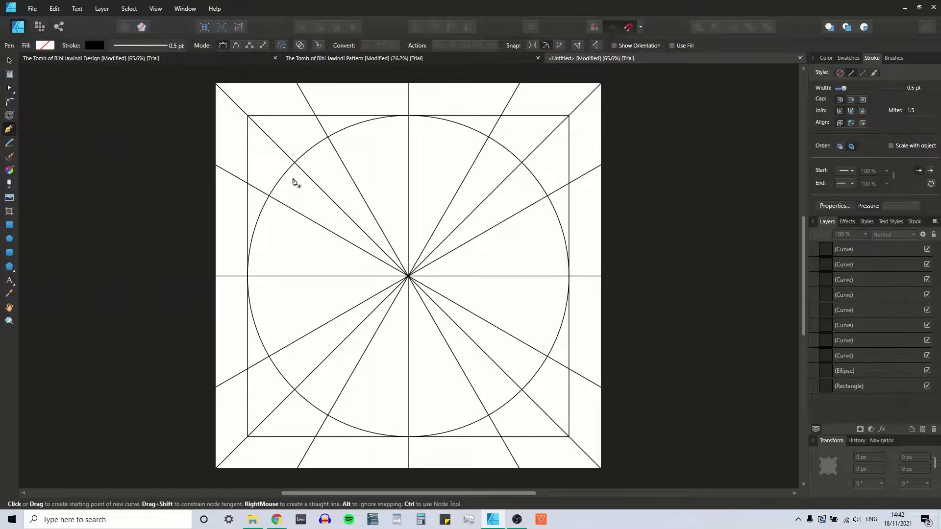
# Select all the construction lines, the circle and the square, and group them together.
pyautogui.click(10, 61)
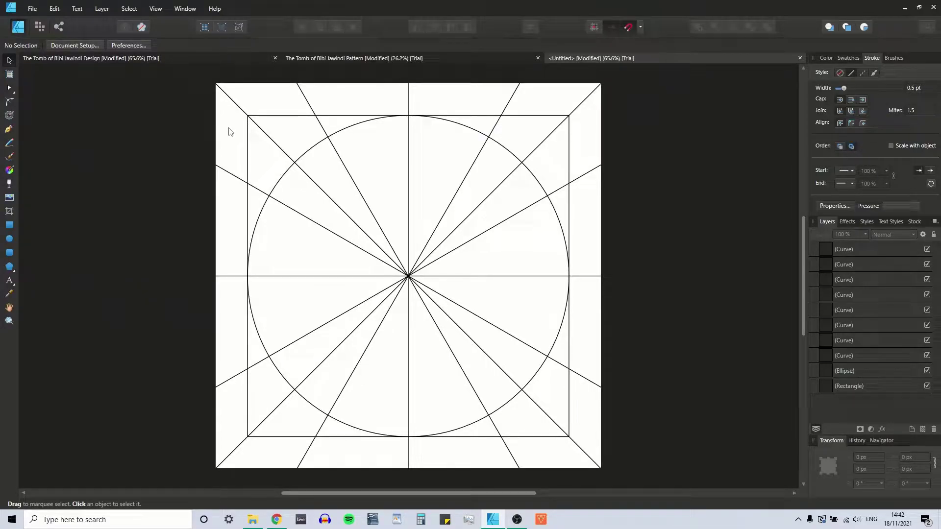
pyautogui.hotkey('ctrl', 'a')
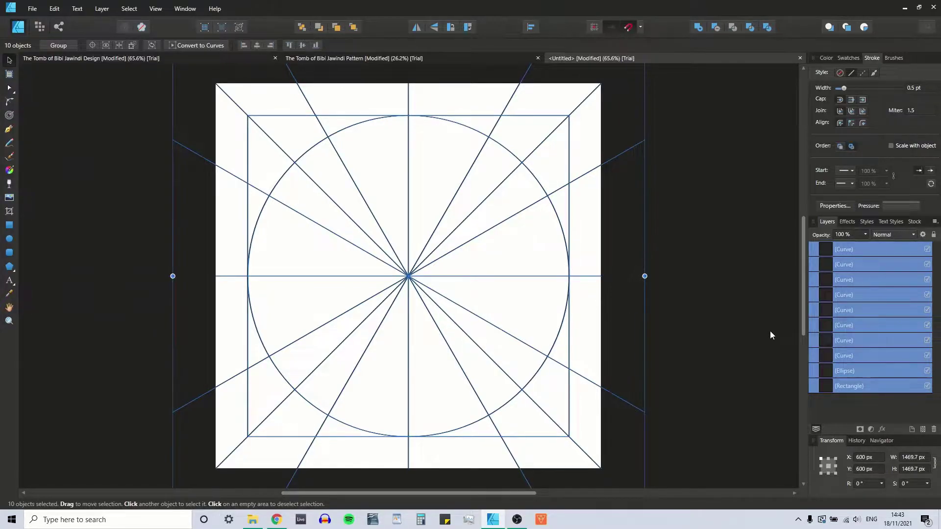
pyautogui.hotkey('ctrl', 'g')
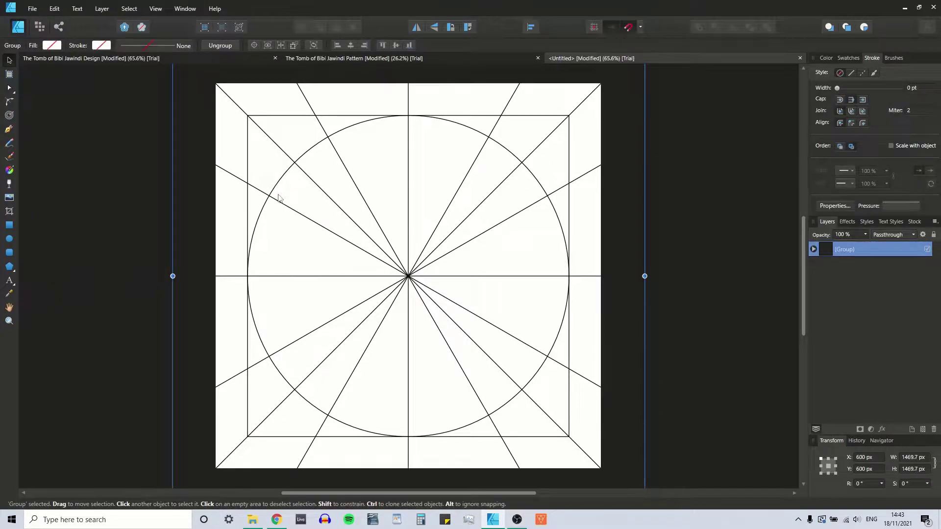
pyautogui.click(140, 202)
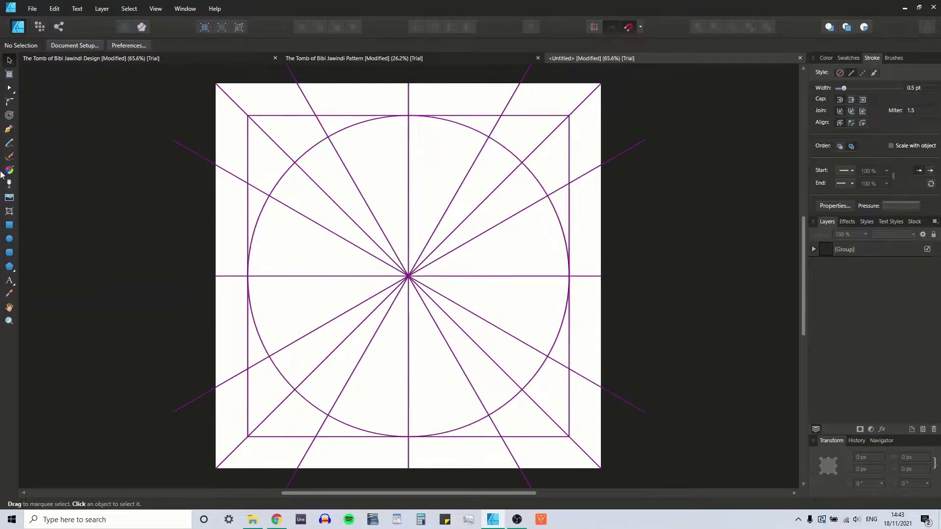
# Draw a vertical line through the two 30° intersections on the circle's left side and extend both ends to the page edges.
pyautogui.click(9, 129)
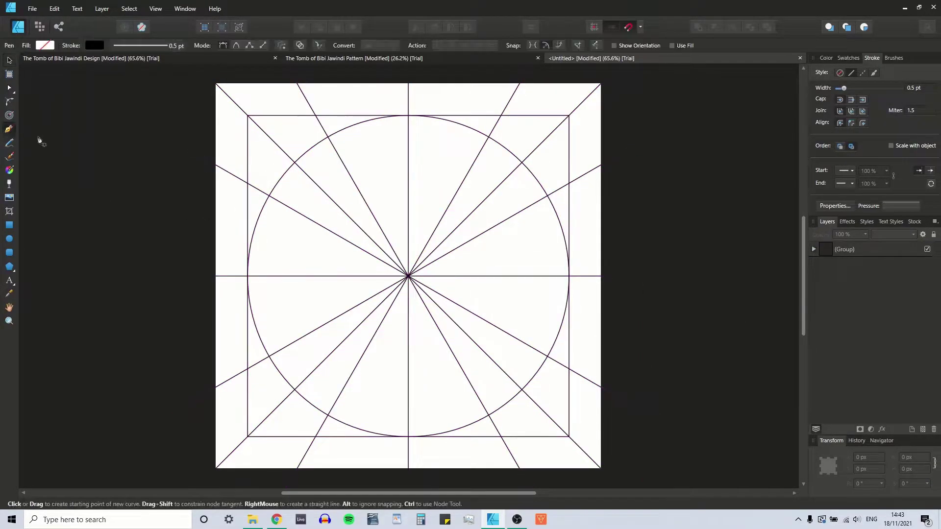
pyautogui.click(270, 196)
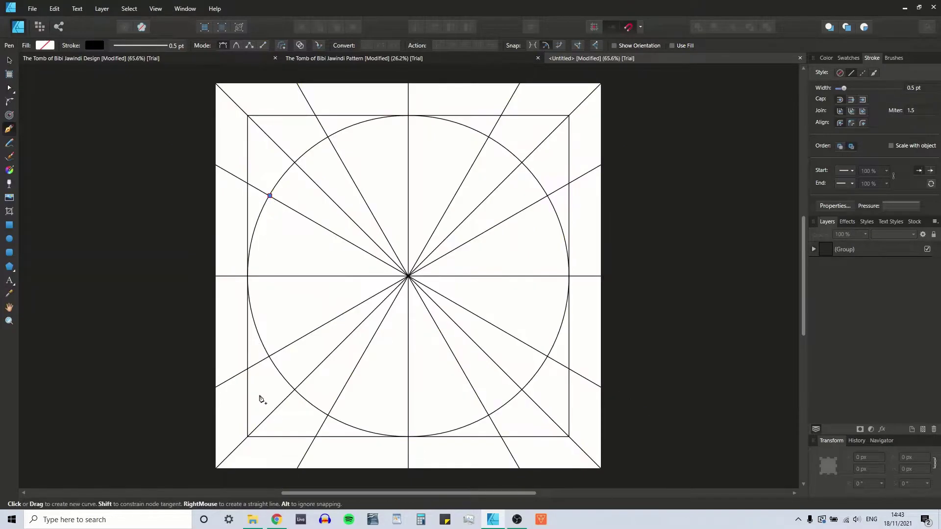
pyautogui.click(270, 358)
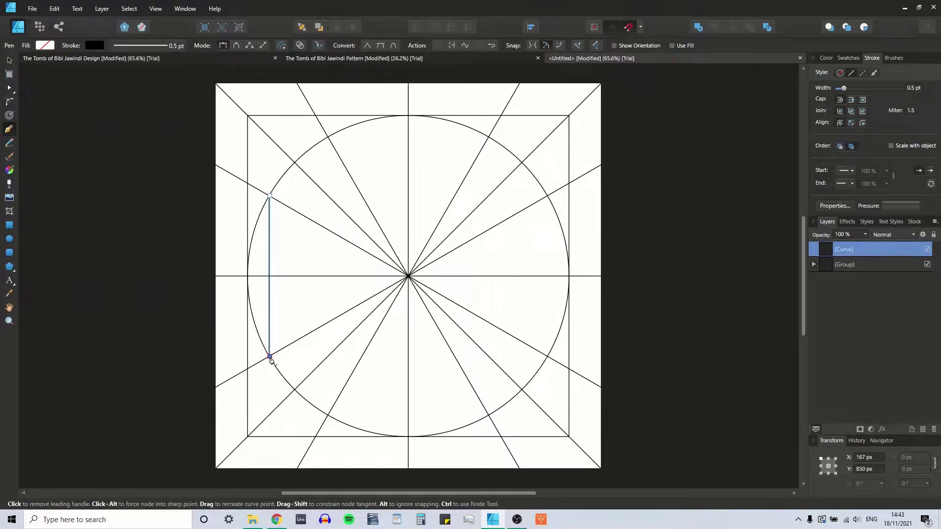
pyautogui.click(9, 61)
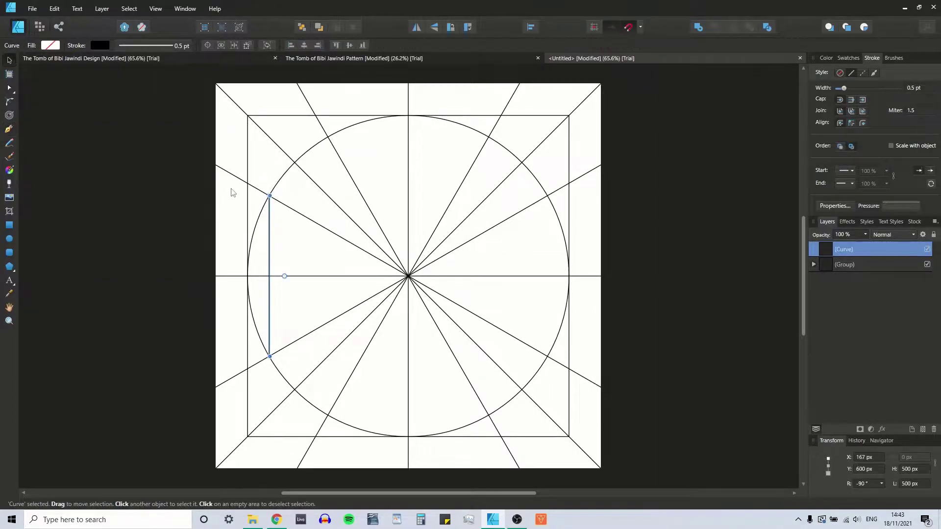
pyautogui.moveTo(270, 197); pyautogui.dragTo(265, 81)
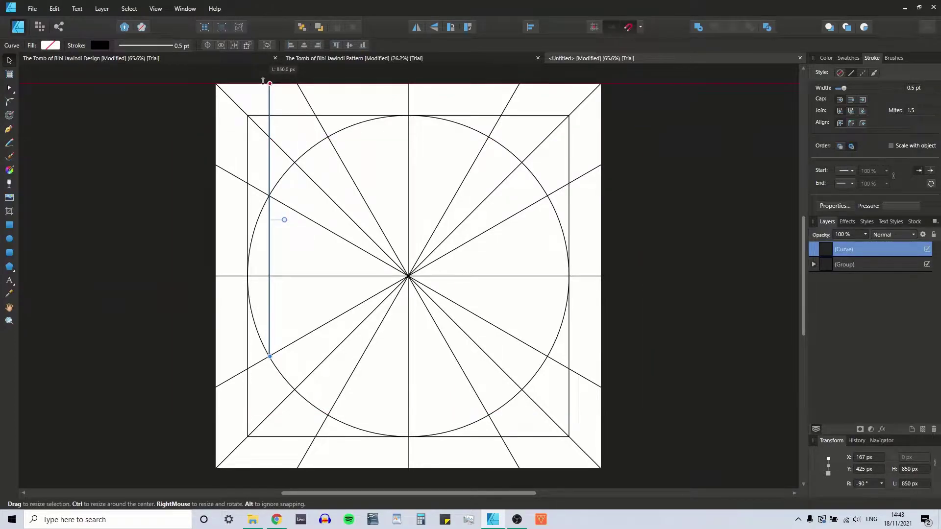
pyautogui.moveTo(270, 356); pyautogui.dragTo(271, 469)
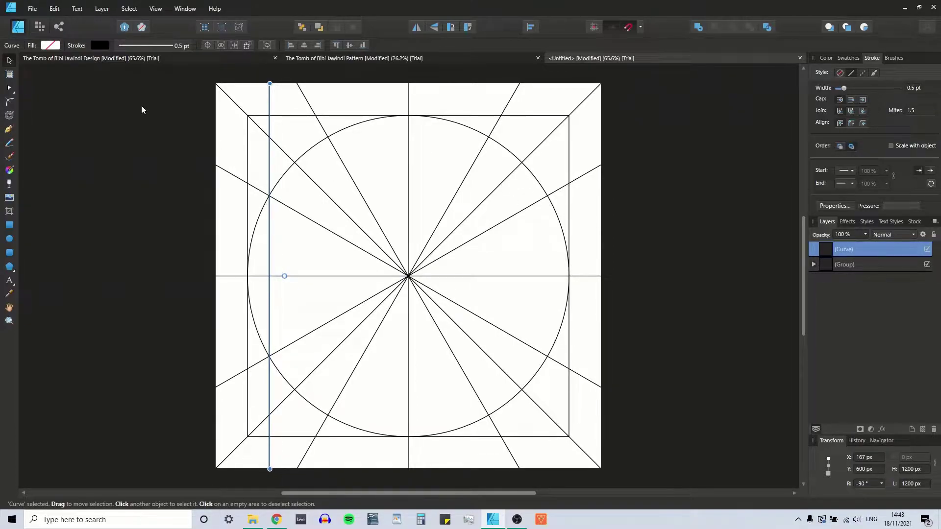
# Draw a matching vertical line through the two 30° intersections on the circle's right side and extend it to the page edges.
pyautogui.click(9, 129)
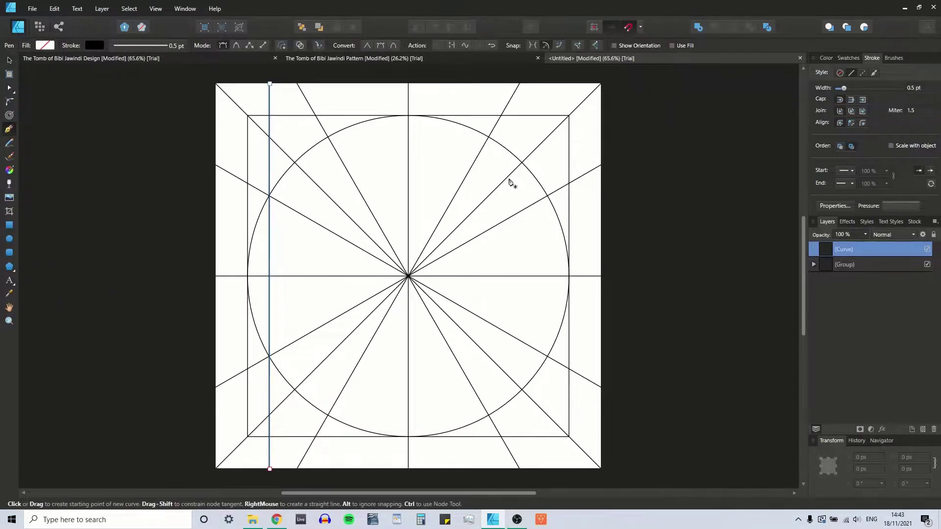
pyautogui.click(548, 196)
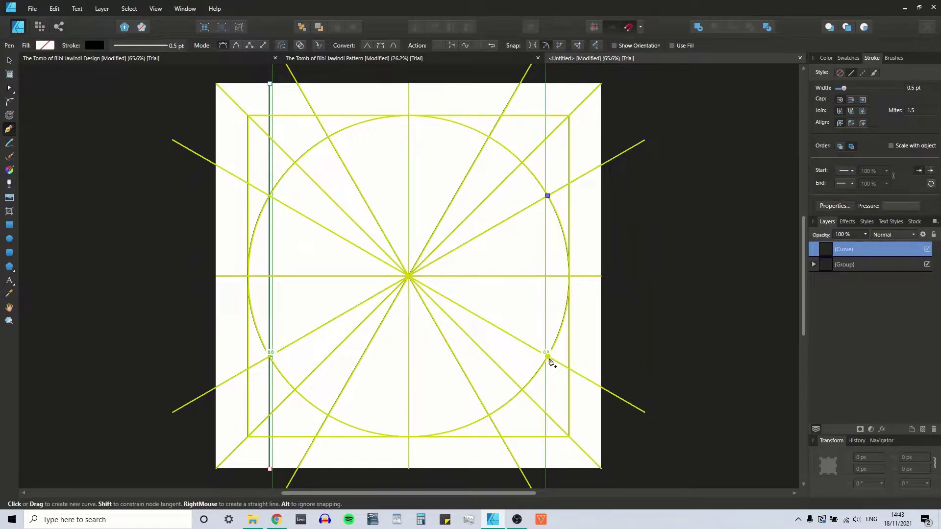
pyautogui.click(548, 357)
pyautogui.click(9, 61)
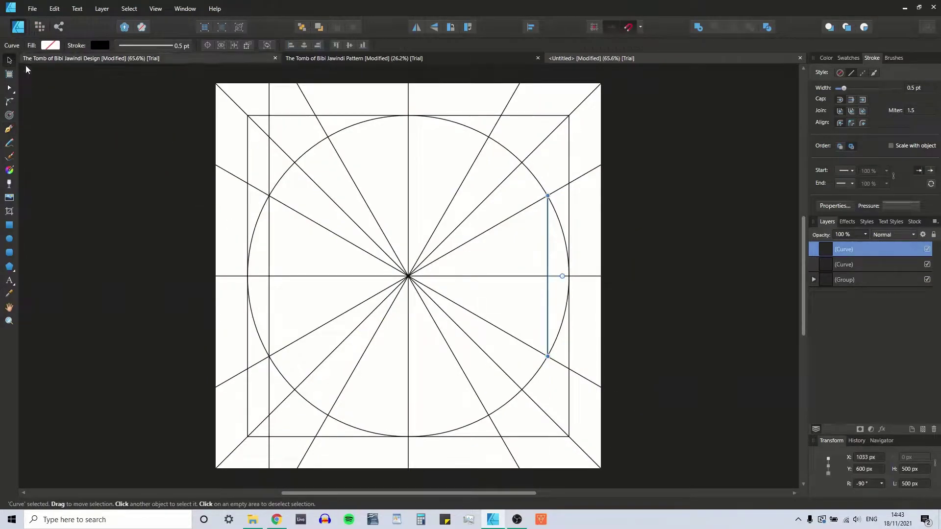
pyautogui.moveTo(547, 196); pyautogui.dragTo(548, 83)
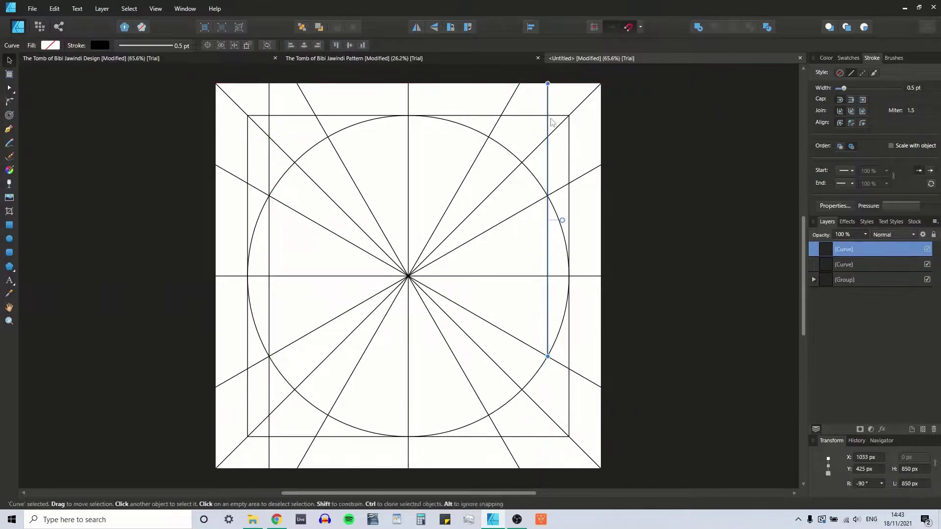
pyautogui.moveTo(548, 354); pyautogui.dragTo(533, 469)
# Duplicate the two new vertical lines together and rotate the copies by 60°.
pyautogui.click(595, 347)
pyautogui.click(548, 316)
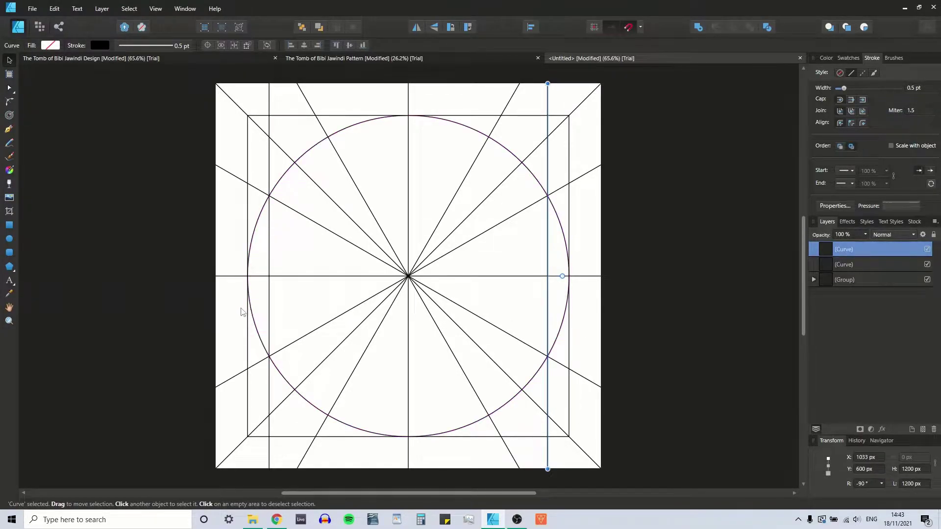
pyautogui.click(270, 300)
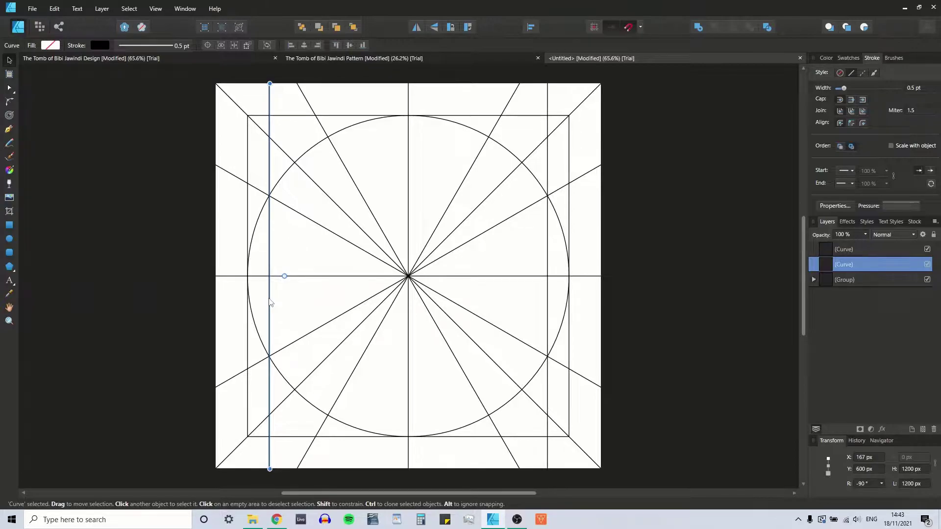
pyautogui.click(256, 301)
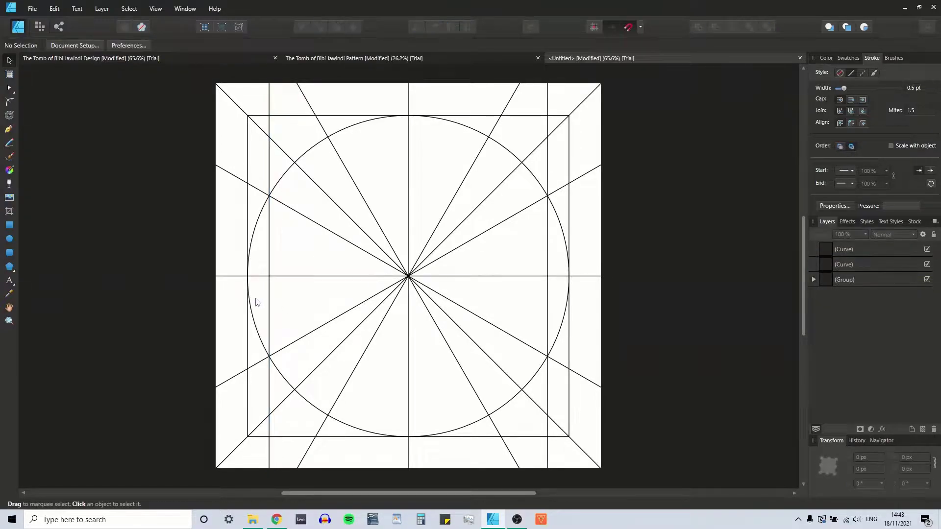
pyautogui.click(269, 303)
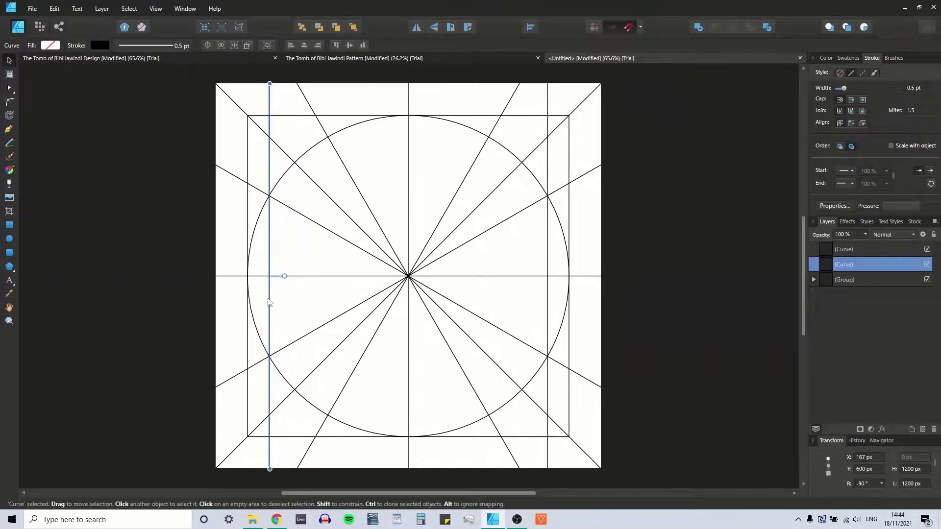
pyautogui.keyDown('shift'); pyautogui.click(547, 310); pyautogui.keyUp('shift')
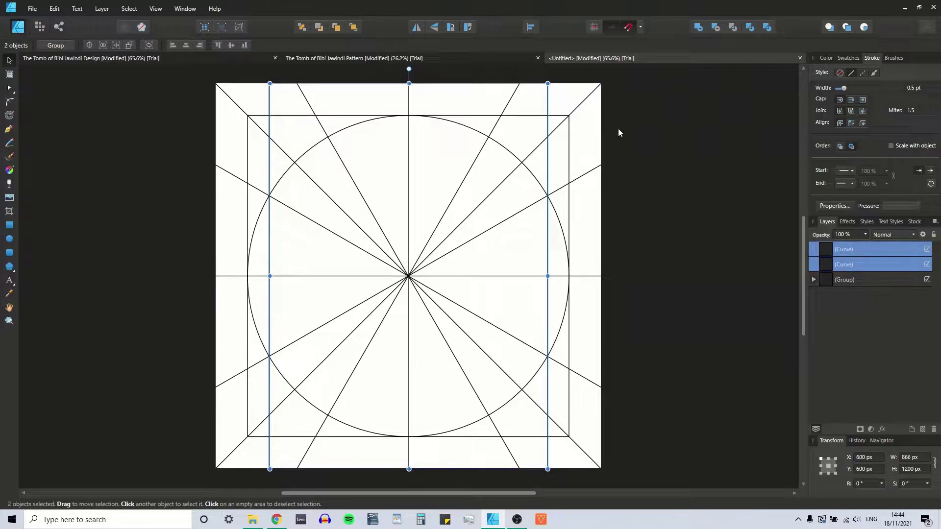
pyautogui.hotkey('ctrl', 'j')
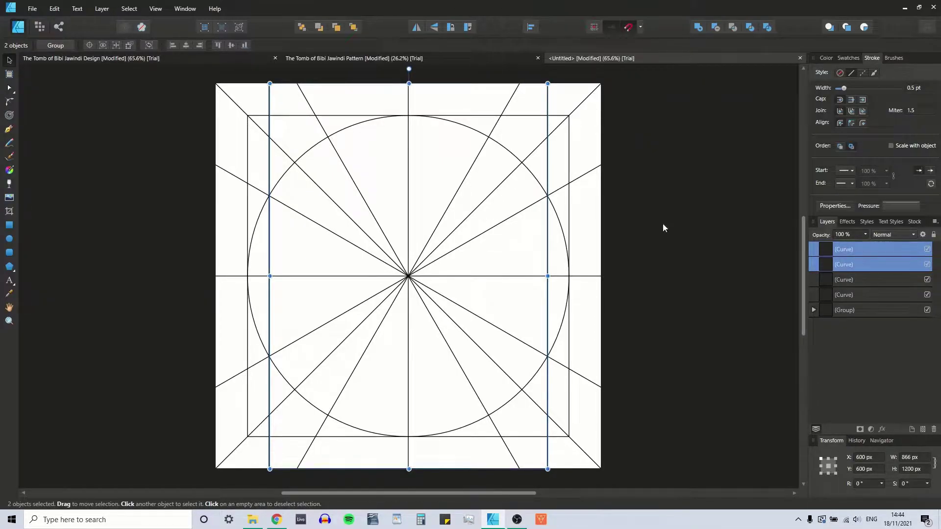
pyautogui.click(870, 486)
pyautogui.write('60')
pyautogui.press('Return')
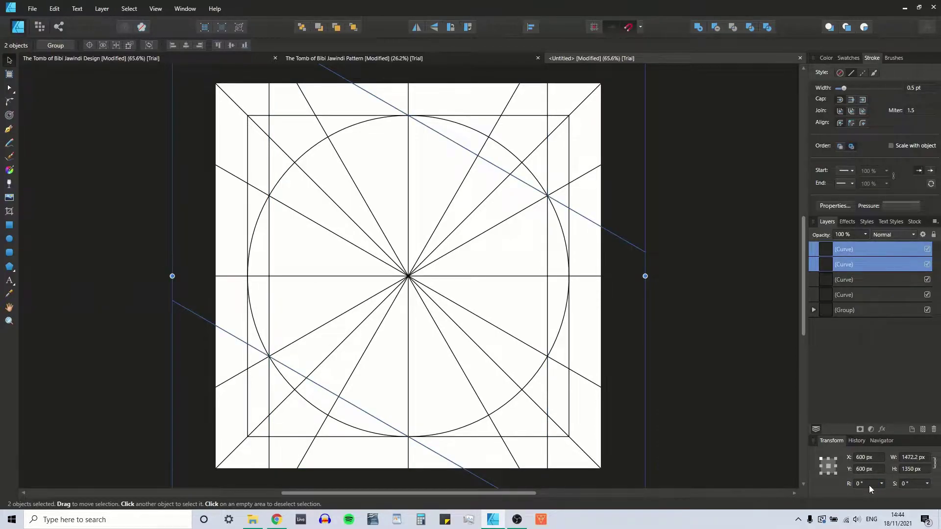
# Make another duplicate of the vertical line pair, rotate it by 120° and clear the selection.
pyautogui.hotkey('ctrl', 'j')
pyautogui.write('120')
pyautogui.press('Return')
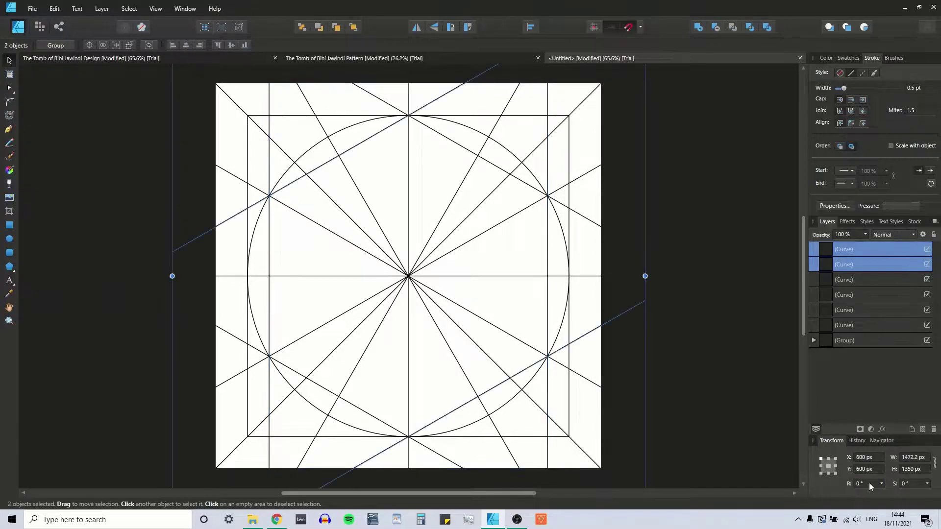
pyautogui.click(52, 130)
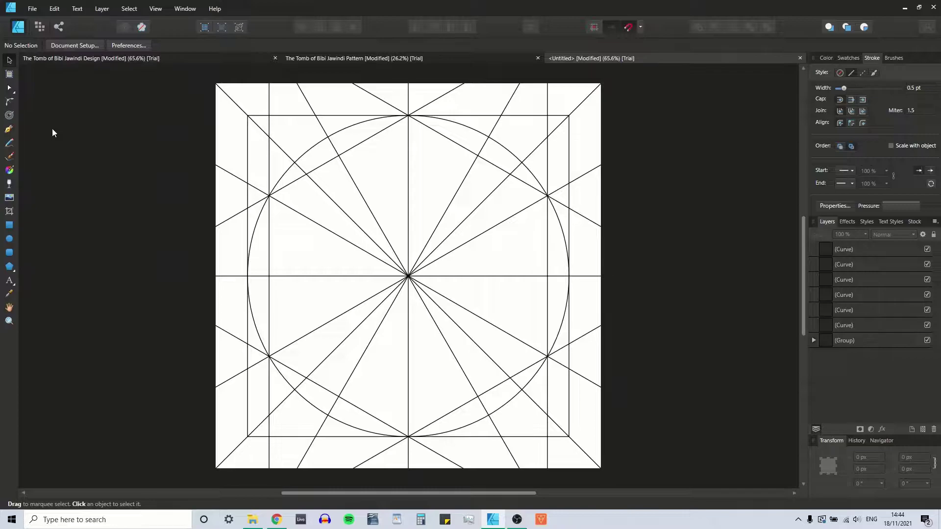
# Move the six line curves of the hexagonal pairs into the existing construction group and clear the selection.
pyautogui.click(843, 326)
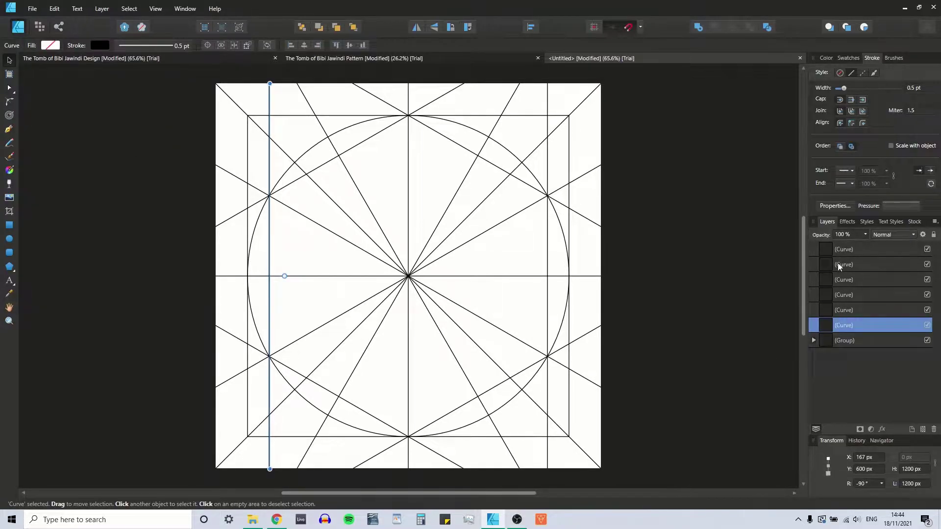
pyautogui.keyDown('shift'); pyautogui.click(847, 250); pyautogui.keyUp('shift')
pyautogui.moveTo(849, 328); pyautogui.dragTo(860, 348)
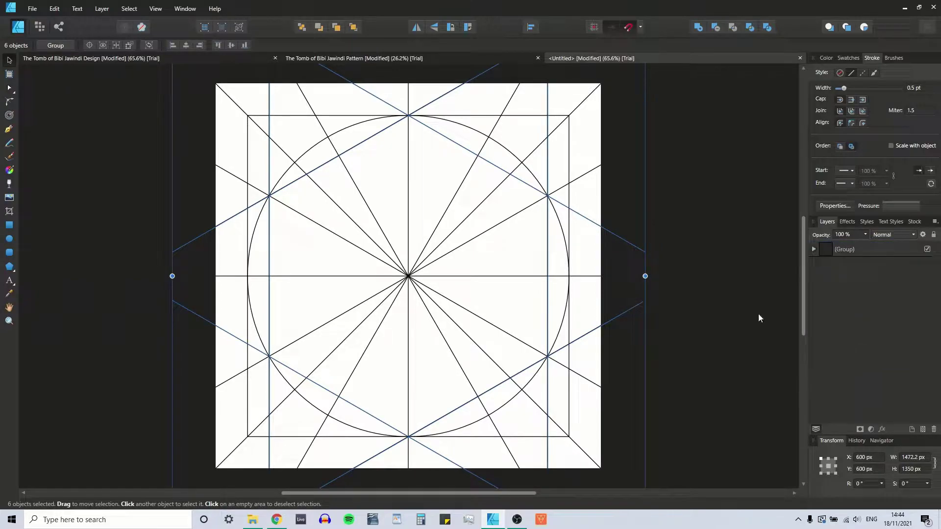
pyautogui.click(716, 268)
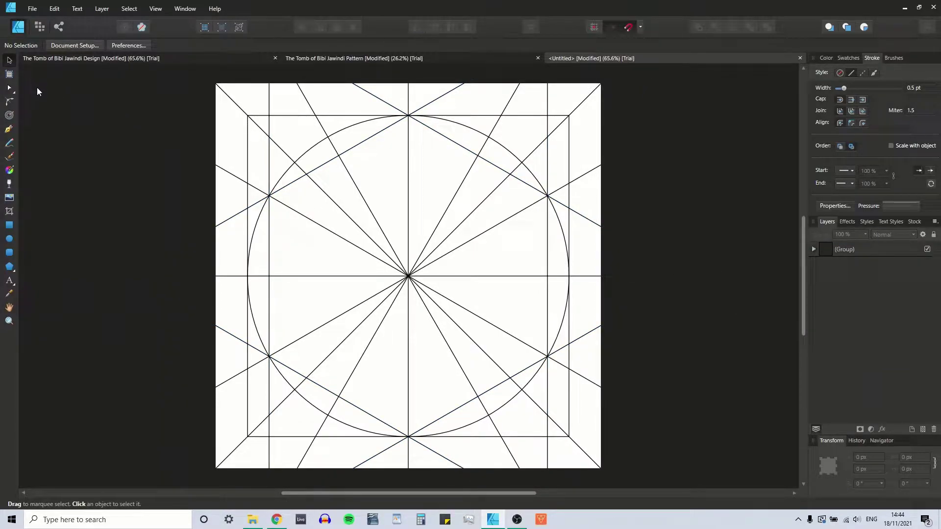
pyautogui.hotkey('ctrl', 'a')
pyautogui.hotkey('ctrl', 'a')
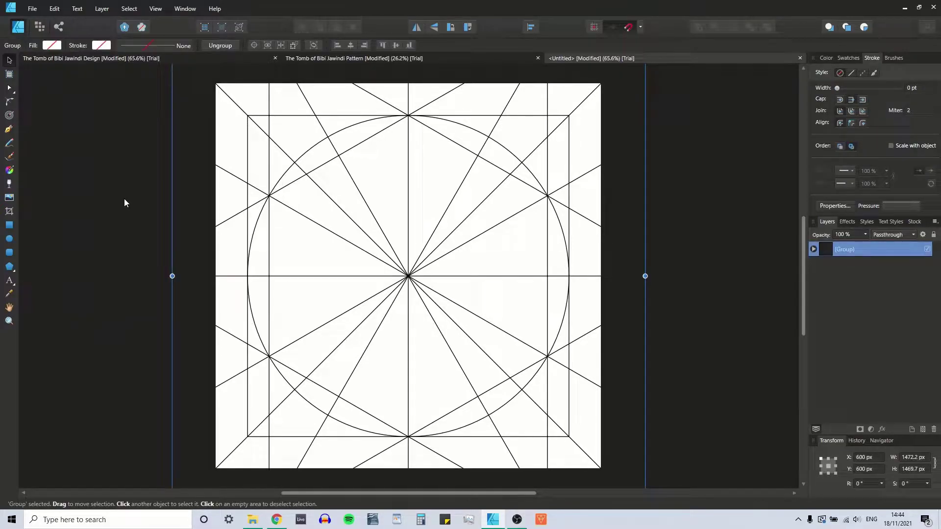
pyautogui.click(125, 198)
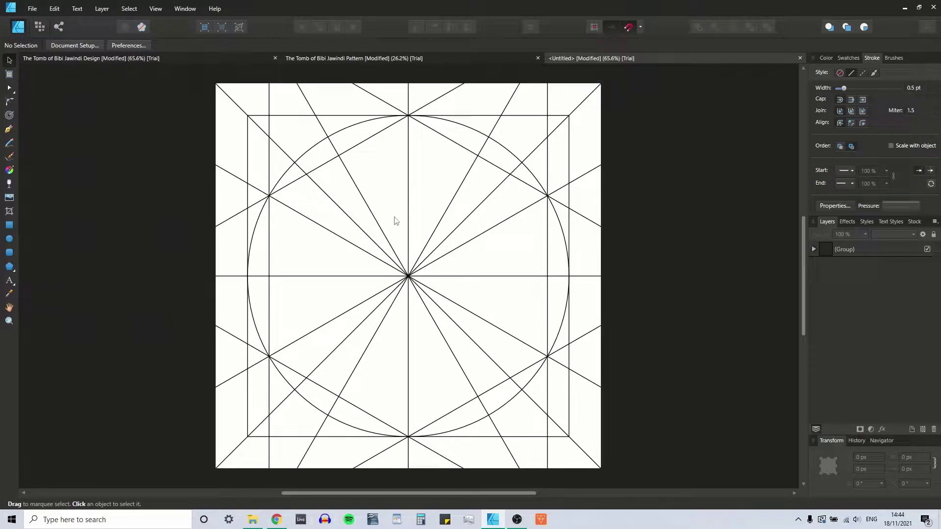
# Draw a closed inverted triangle with the Pen tool through the circle's upper-left and upper-right 30° intersections and its lowest point.
pyautogui.click(9, 131)
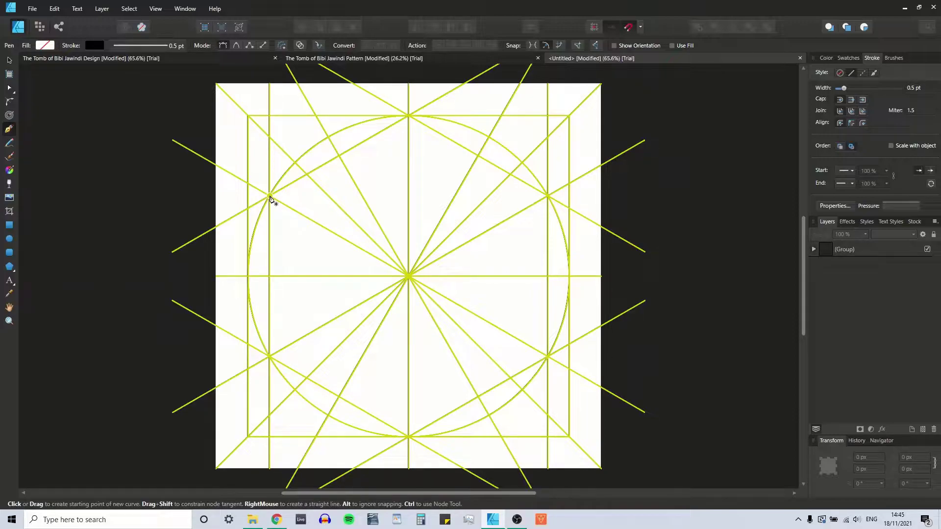
pyautogui.click(270, 196)
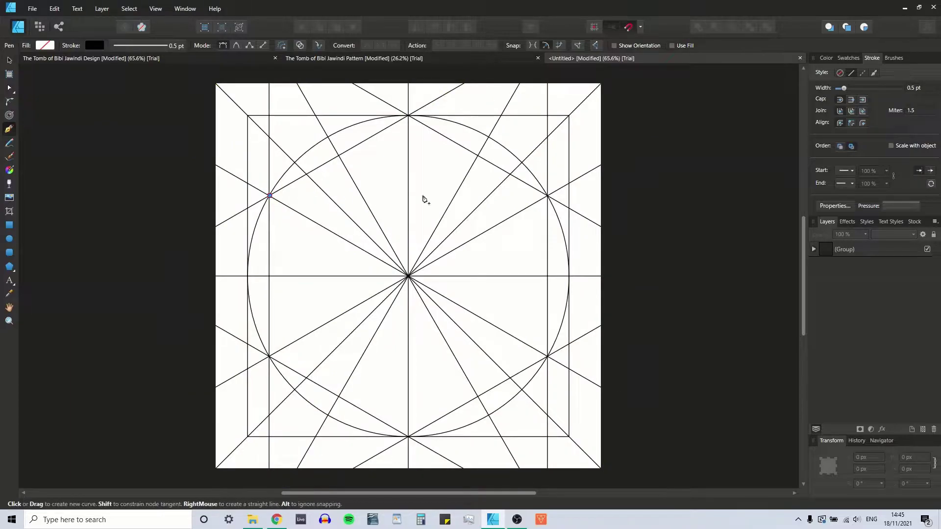
pyautogui.click(547, 196)
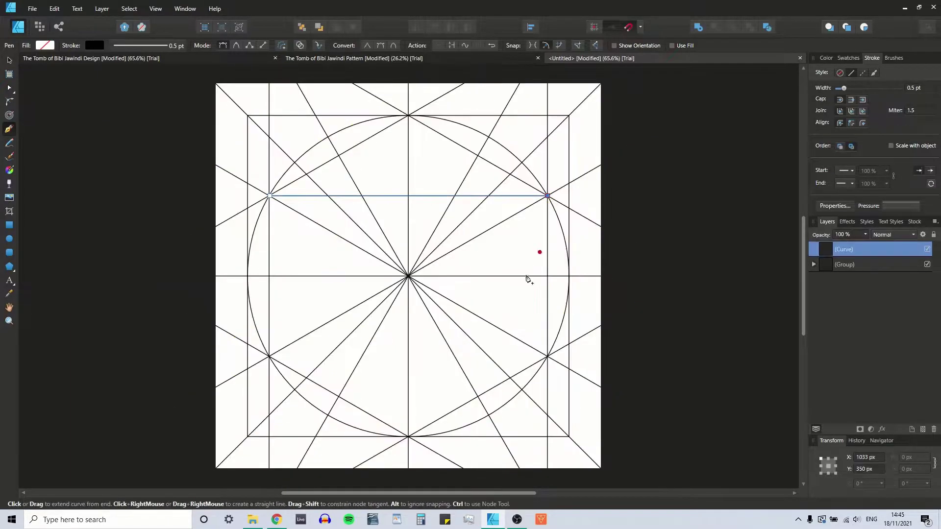
pyautogui.click(408, 436)
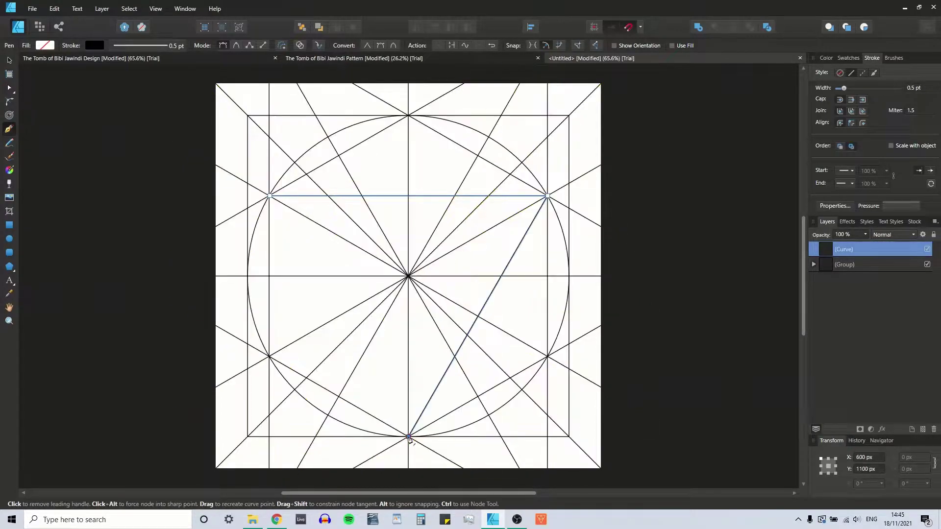
pyautogui.click(270, 196)
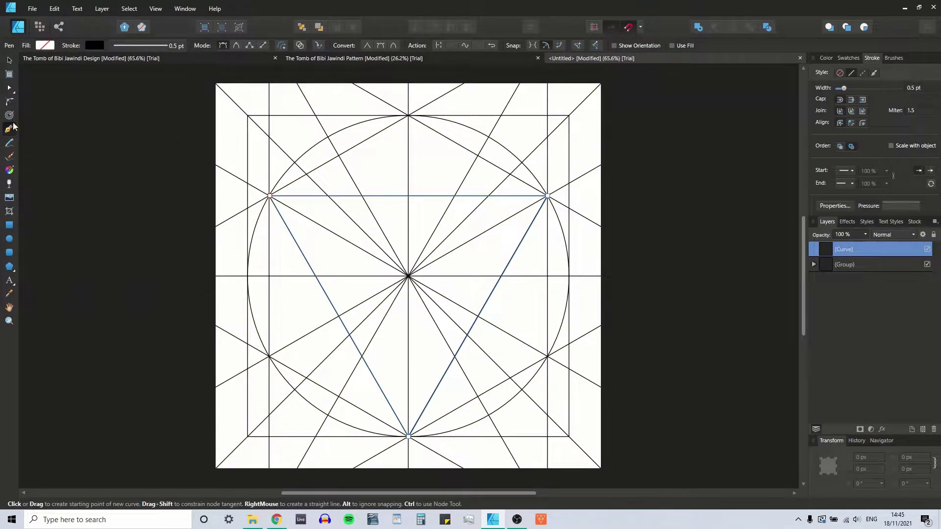
# Measure the distance from the centre to the triangle's upper edge with a temporary vertical line, and delete that line.
pyautogui.click(409, 277)
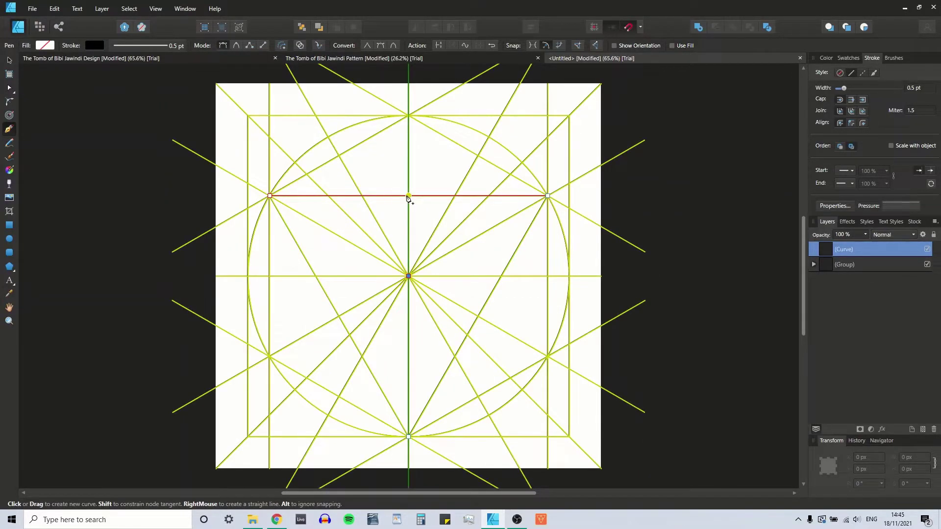
pyautogui.click(409, 197)
pyautogui.press('Escape')
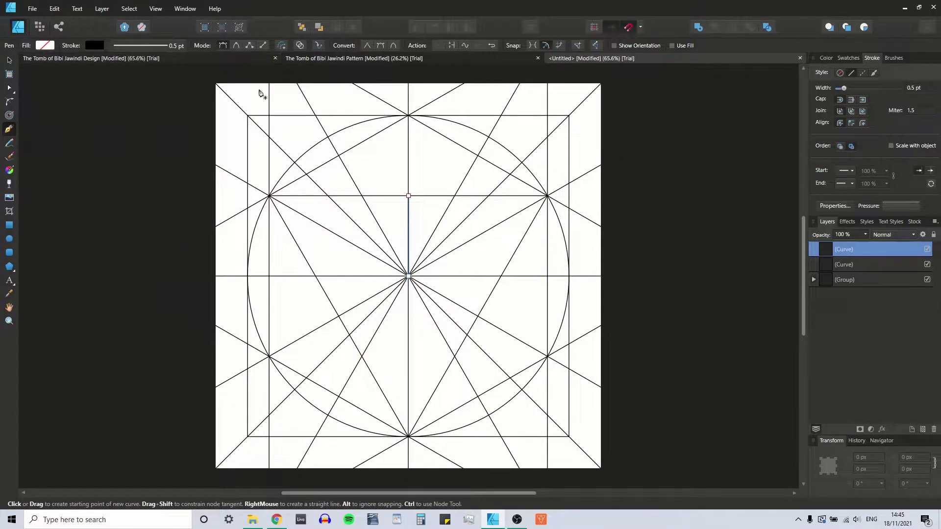
pyautogui.click(8, 63)
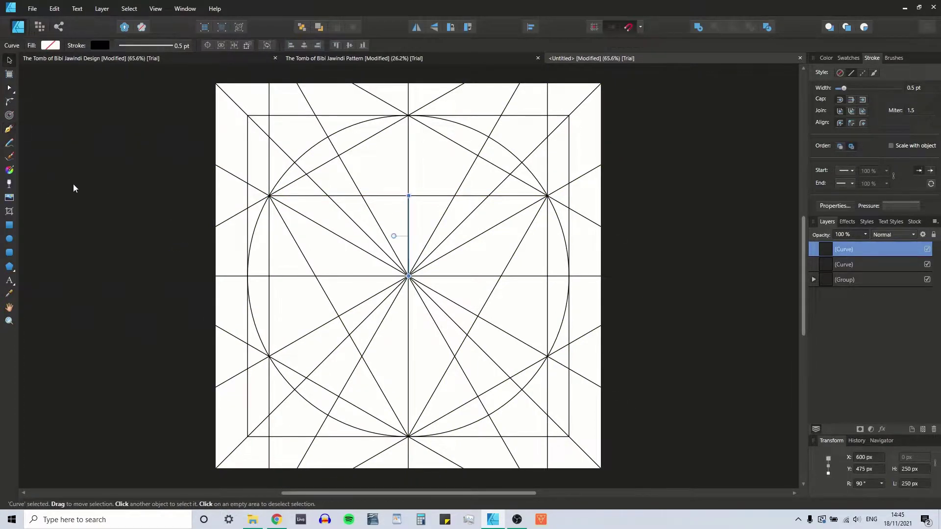
pyautogui.click(70, 180)
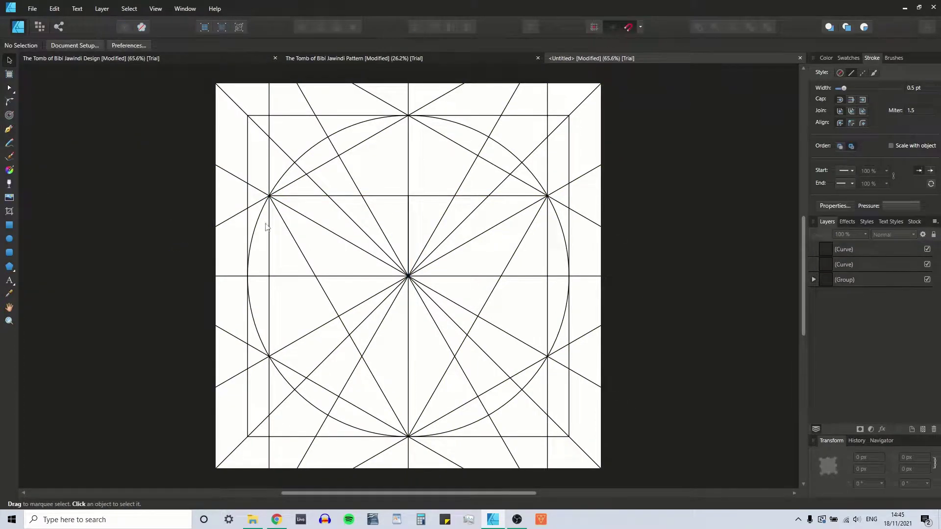
pyautogui.click(410, 278)
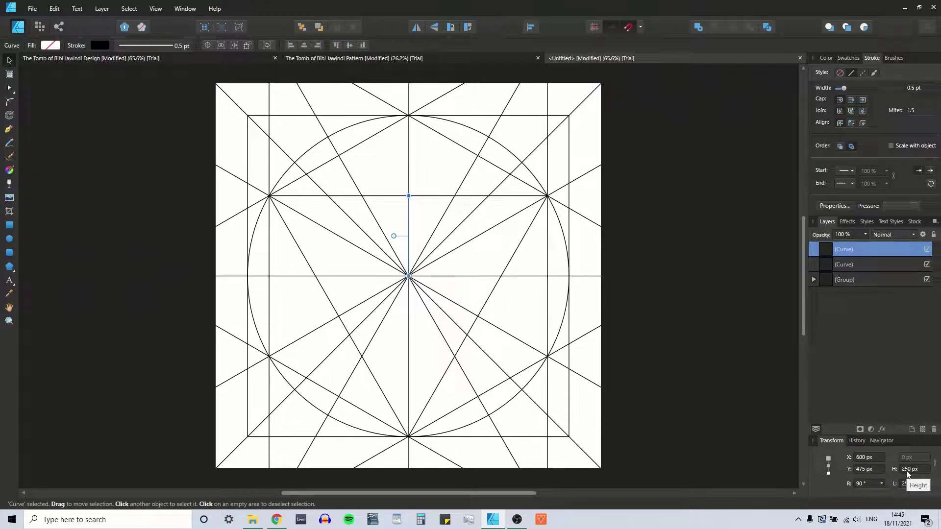
pyautogui.press('Delete')
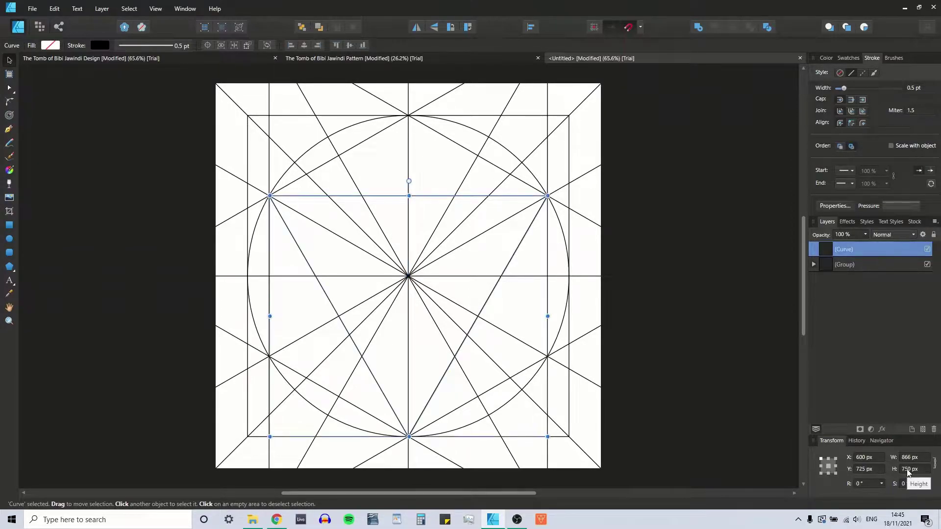
pyautogui.click(91, 184)
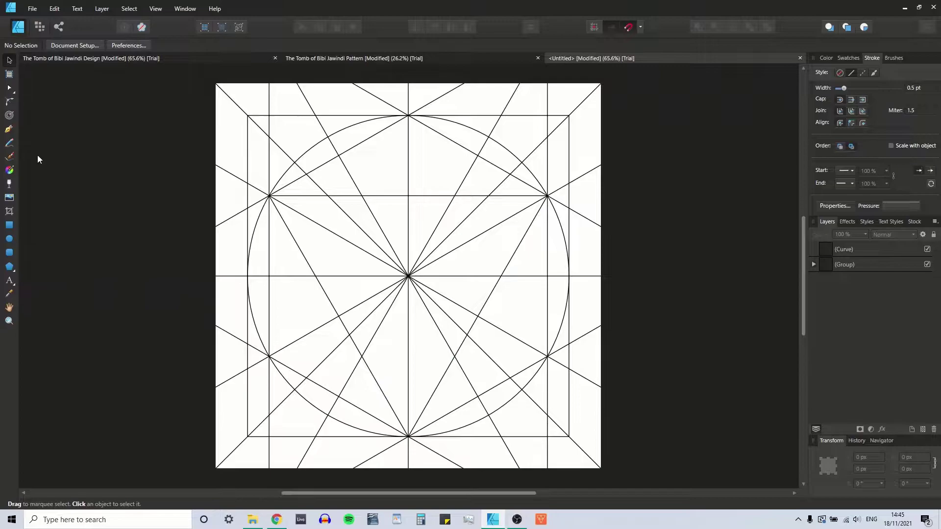
# Draw a circle with the Ellipse tool, set its size to 500 × 500 px and centre it on the page.
pyautogui.click(9, 239)
pyautogui.moveTo(298, 195); pyautogui.dragTo(475, 372)
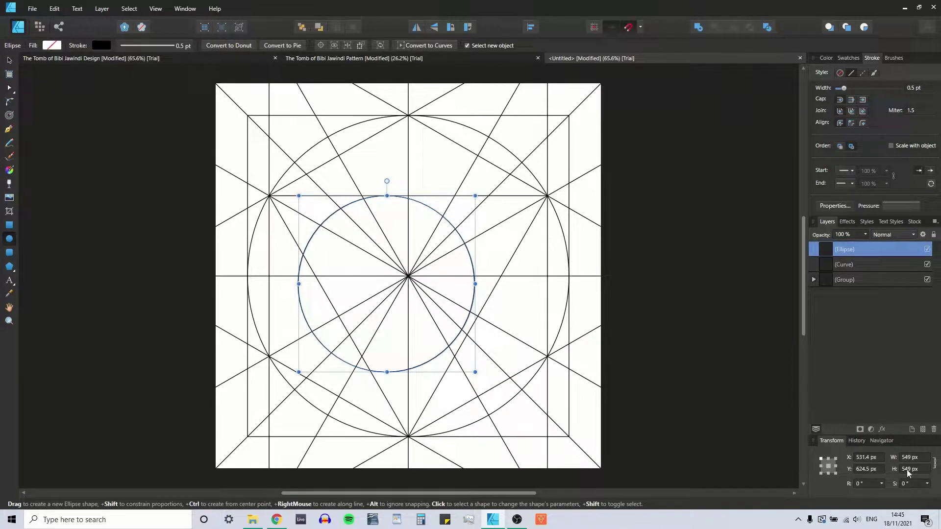
pyautogui.click(915, 458)
pyautogui.write('500')
pyautogui.press('Return')
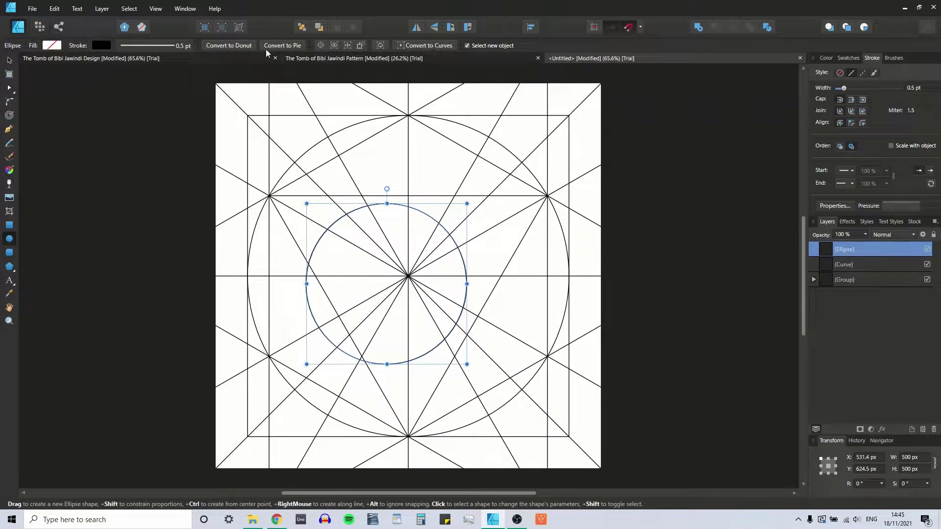
pyautogui.click(9, 60)
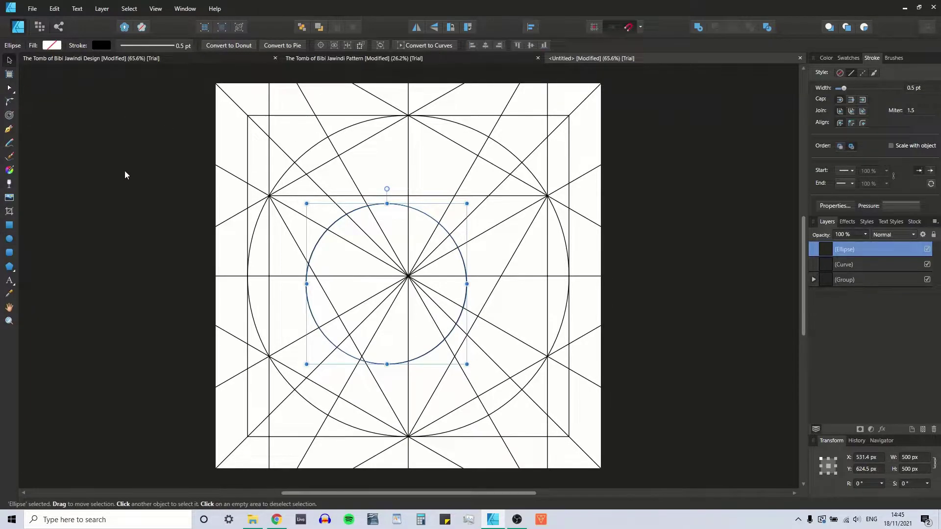
pyautogui.click(125, 170)
pyautogui.click(378, 205)
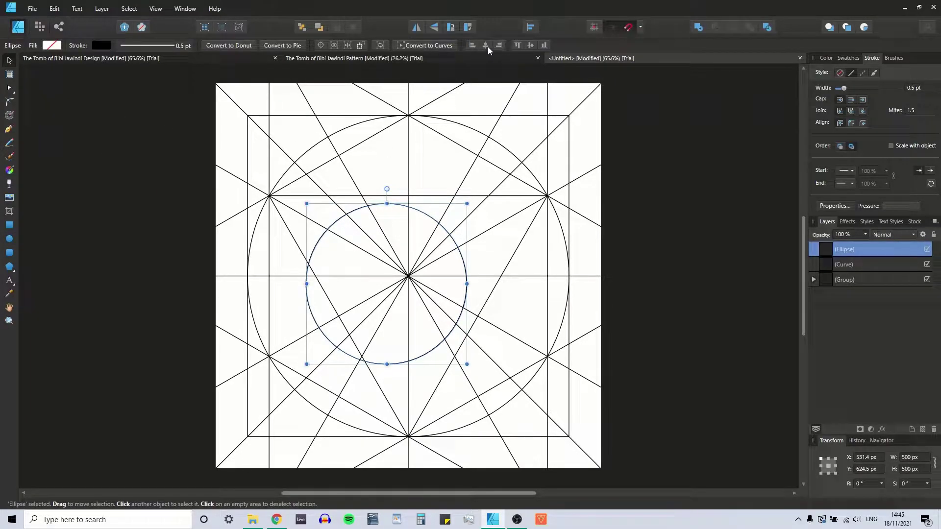
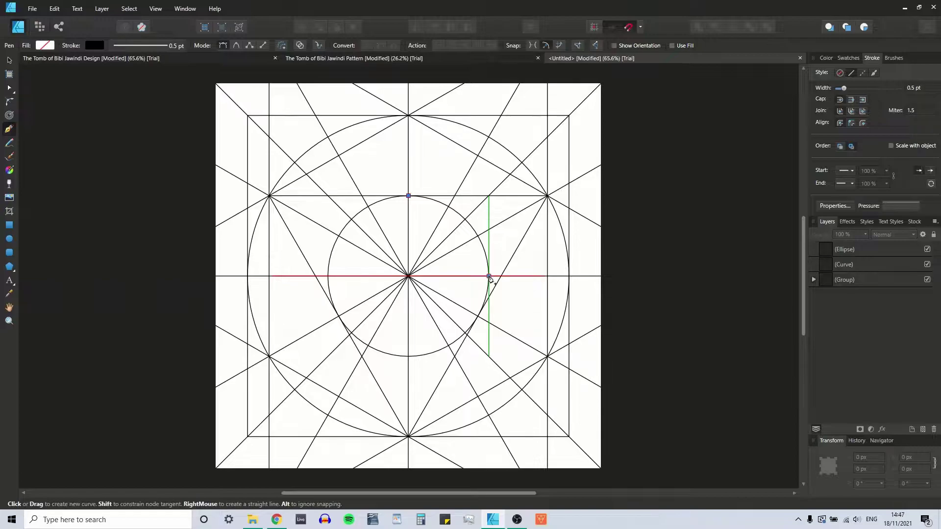
# Draw two parallel diagonals on the inner circle, one from its uppermost to rightmost point, the other from its leftmost to lowest point.
pyautogui.click(489, 277)
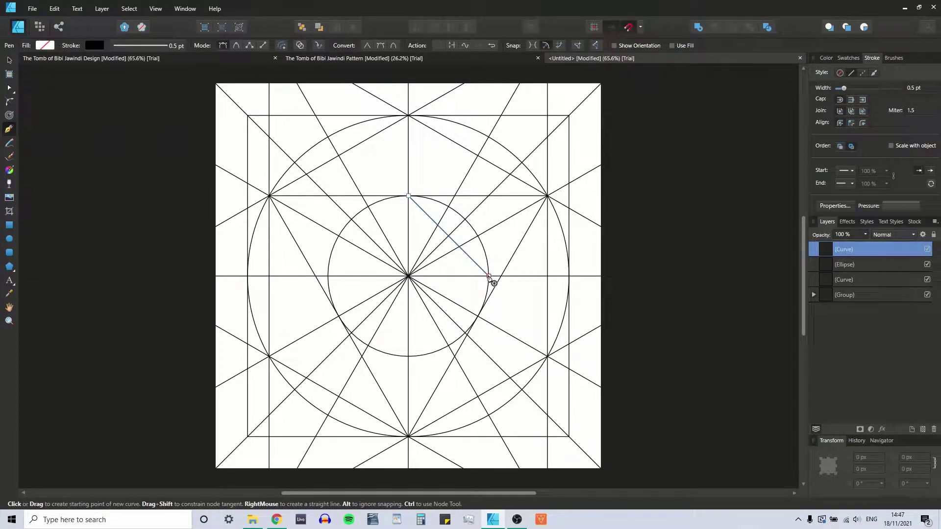
pyautogui.click(328, 277)
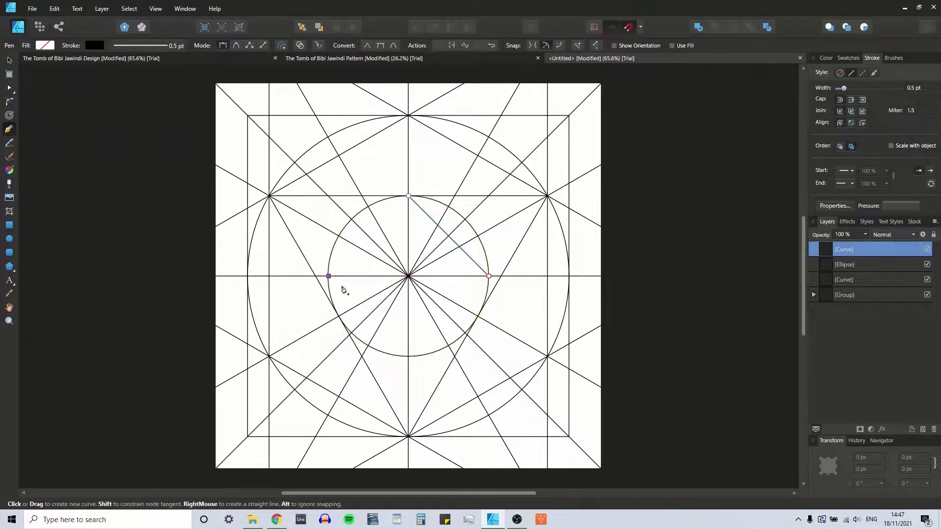
pyautogui.click(409, 356)
pyautogui.press('v')
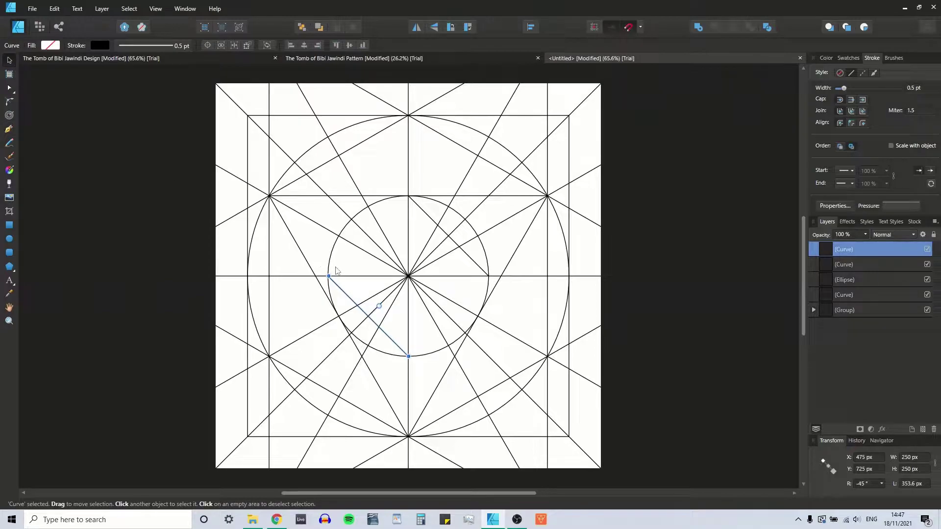
# Extend both ends of the two parallel diagonals out to the page edges.
pyautogui.moveTo(328, 276); pyautogui.dragTo(220, 155)
pyautogui.moveTo(408, 357); pyautogui.dragTo(520, 470)
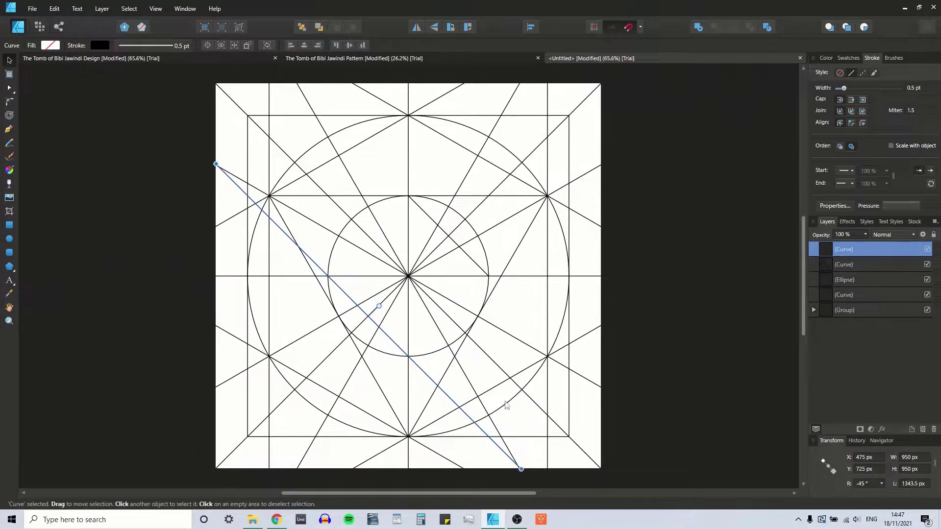
pyautogui.click(420, 209)
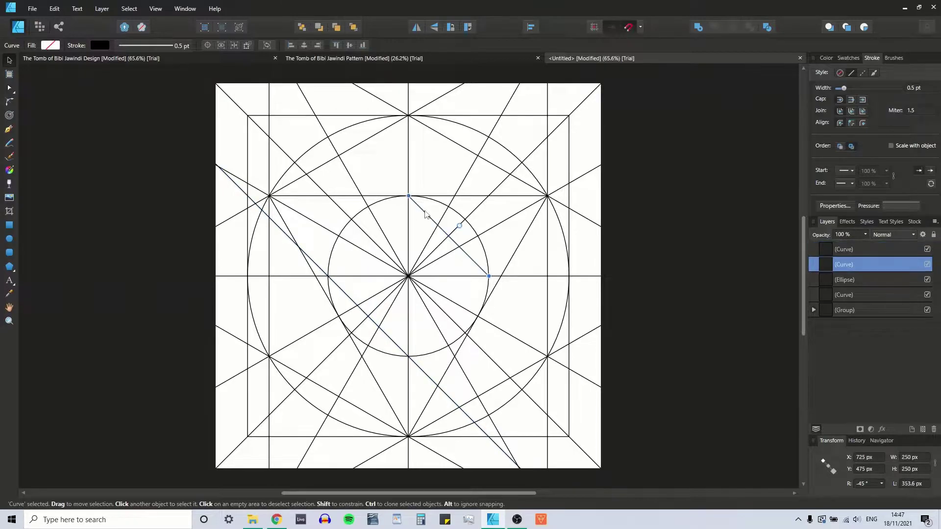
pyautogui.moveTo(408, 195); pyautogui.dragTo(307, 73)
pyautogui.moveTo(488, 280); pyautogui.dragTo(608, 384)
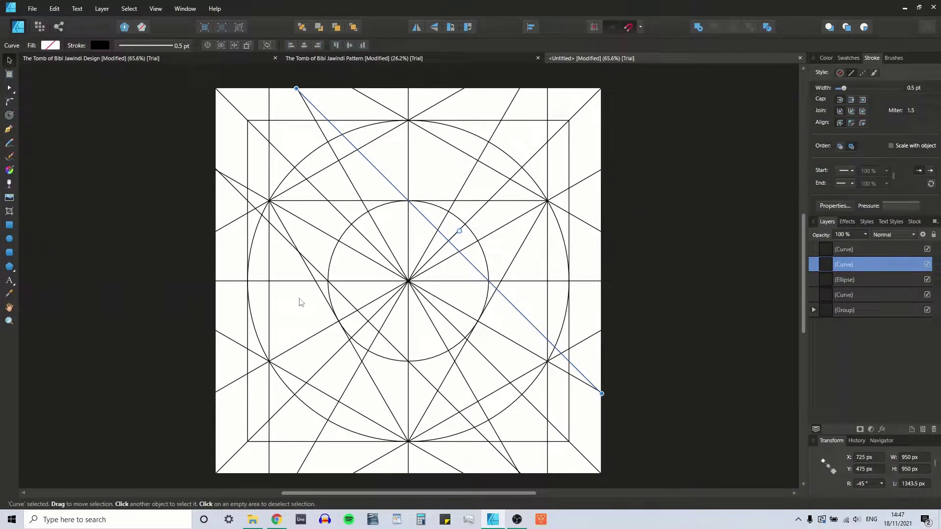
# Duplicate the two diagonals together and rotate the copies by 90°.
pyautogui.keyDown('shift'); pyautogui.click(392, 346); pyautogui.keyUp('shift')
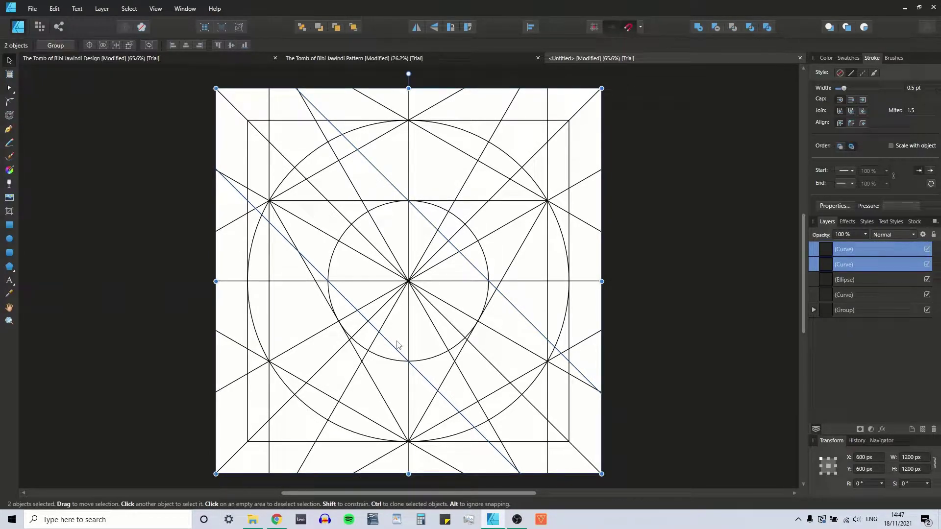
pyautogui.hotkey('ctrl', 'j')
pyautogui.click(451, 27)
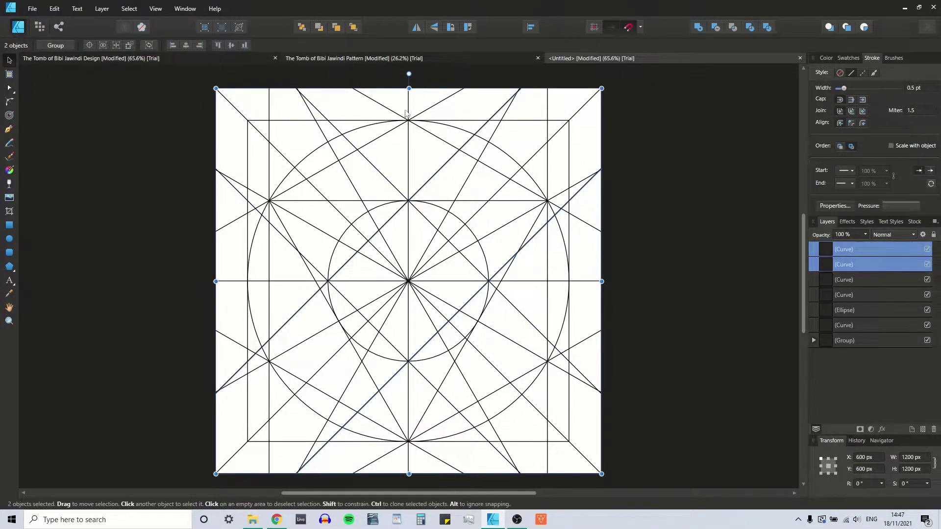
# Duplicate all four diagonals of the inner circle's square and rotate the copies counterclockwise by 30°.
pyautogui.keyDown('shift'); pyautogui.click(387, 180); pyautogui.keyUp('shift')
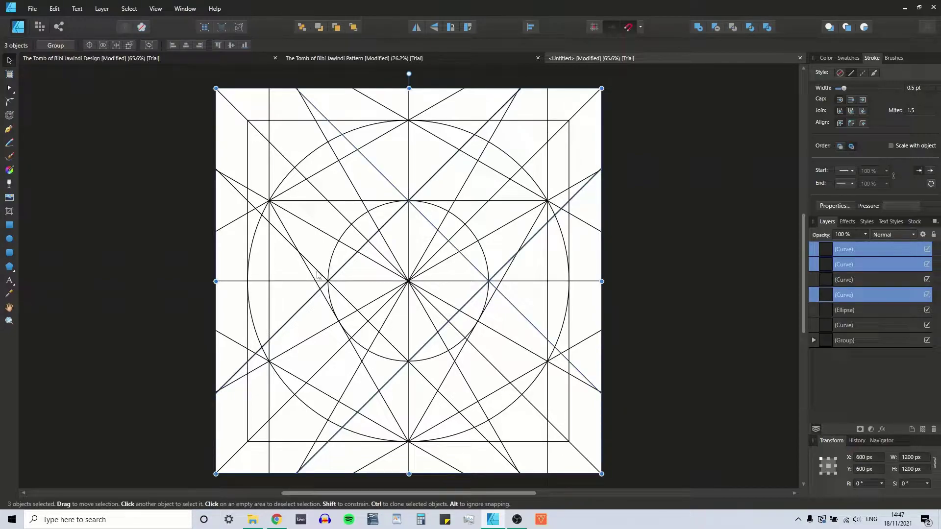
pyautogui.keyDown('shift'); pyautogui.click(347, 303); pyautogui.keyUp('shift')
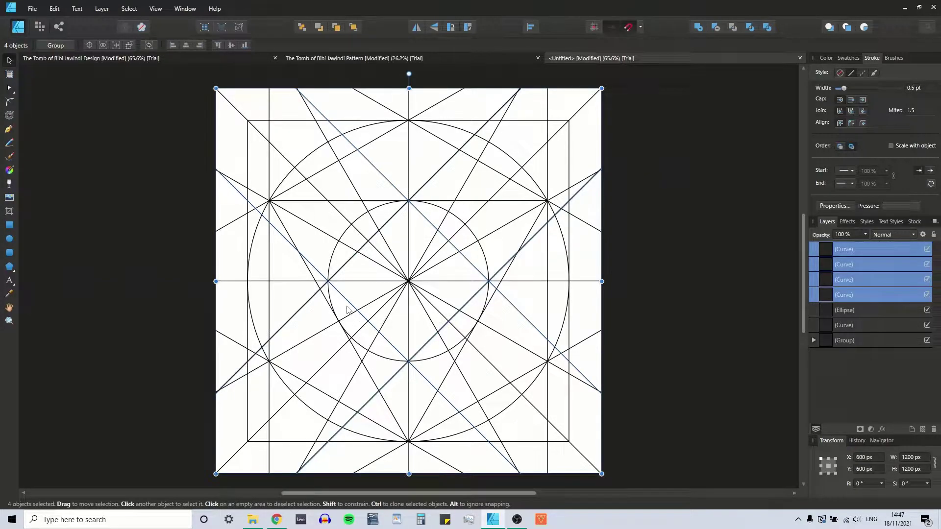
pyautogui.hotkey('ctrl', 'j')
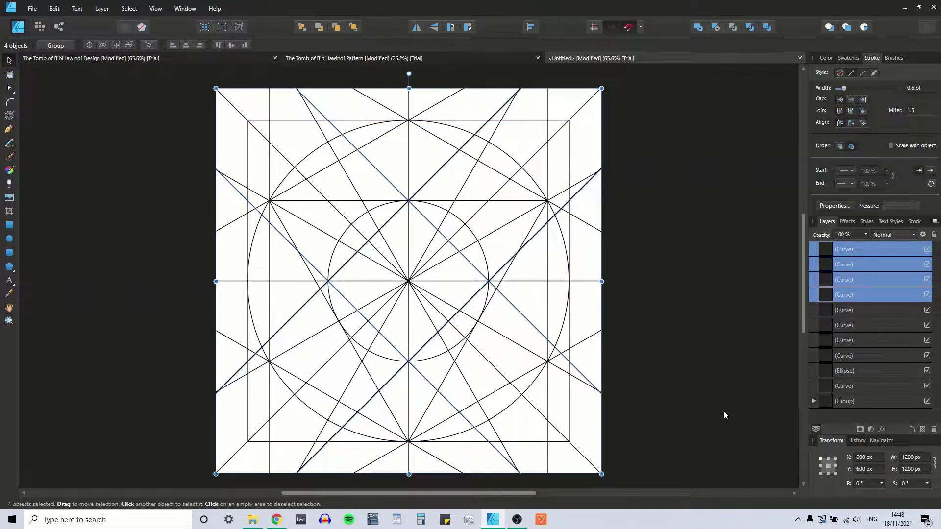
pyautogui.click(864, 484)
pyautogui.write('15')
pyautogui.press('Return')
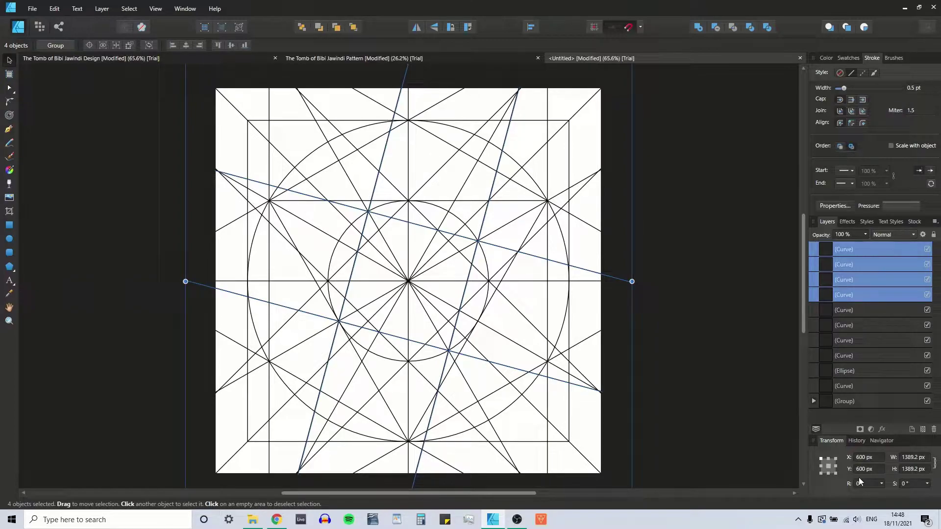
# Duplicate the four rotated lines again and rotate the copies counterclockwise by 30°.
pyautogui.hotkey('ctrl', 'j')
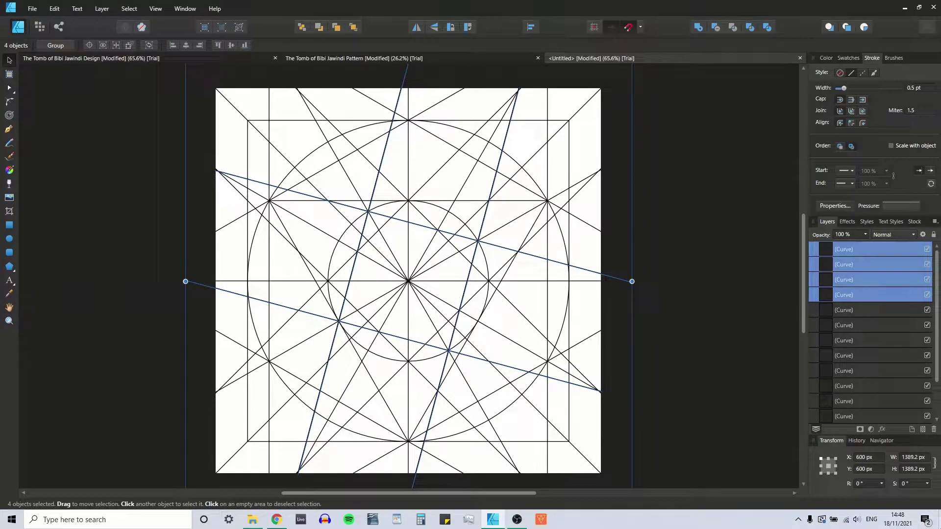
pyautogui.click(869, 483)
pyautogui.write('30')
pyautogui.press('Return')
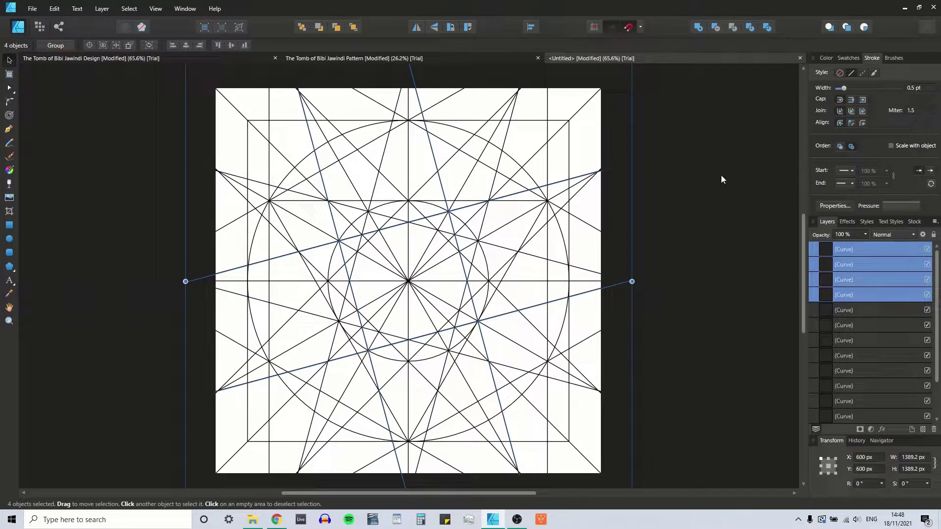
pyautogui.click(707, 160)
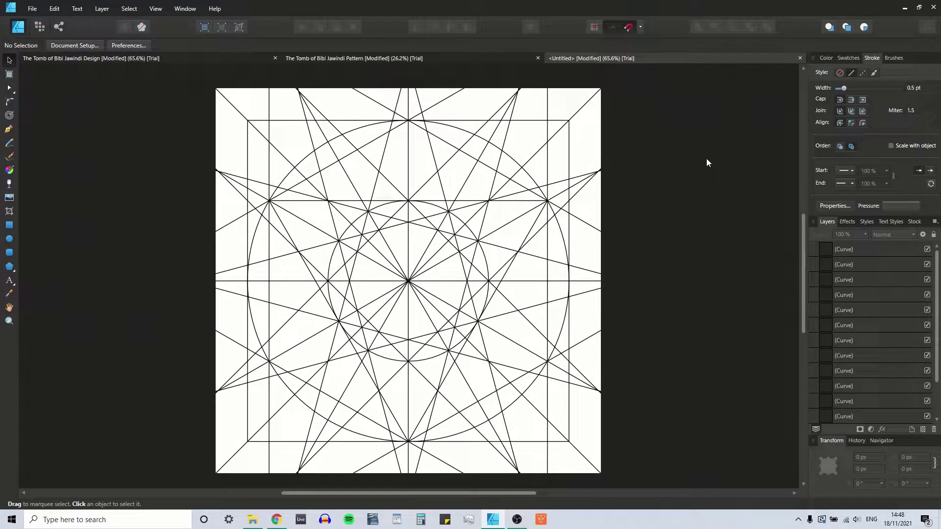
# Move all the loose curves and the inner circle into the existing grid group.
pyautogui.click(878, 250)
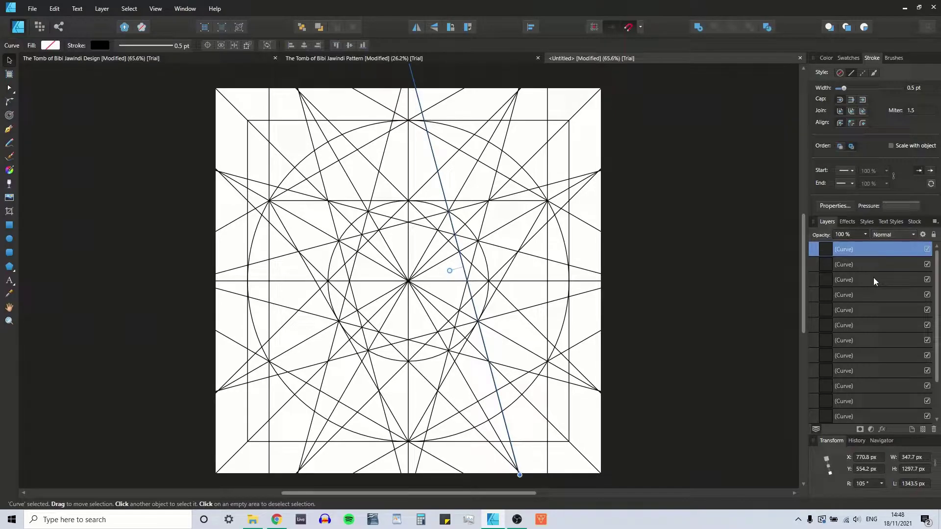
pyautogui.scroll(-2, 874, 279)
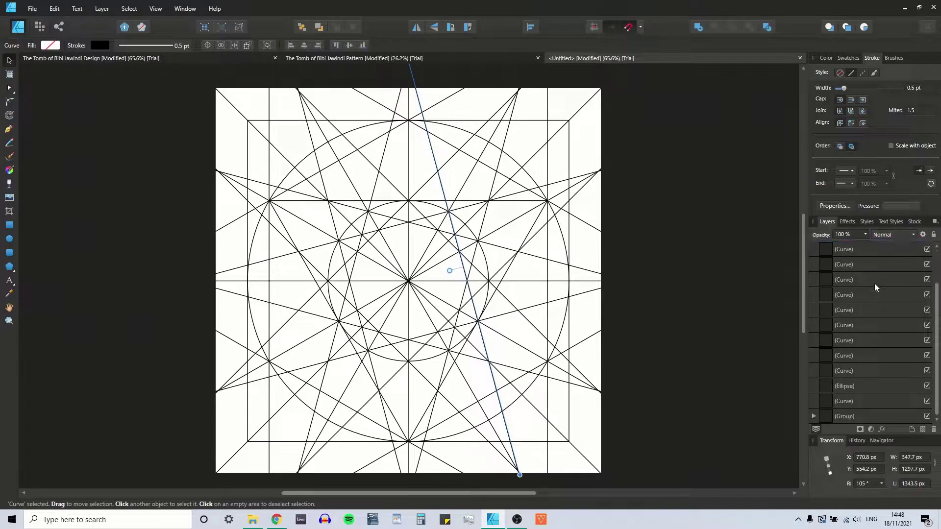
pyautogui.keyDown('shift'); pyautogui.click(855, 401); pyautogui.keyUp('shift')
pyautogui.moveTo(846, 402); pyautogui.dragTo(853, 421)
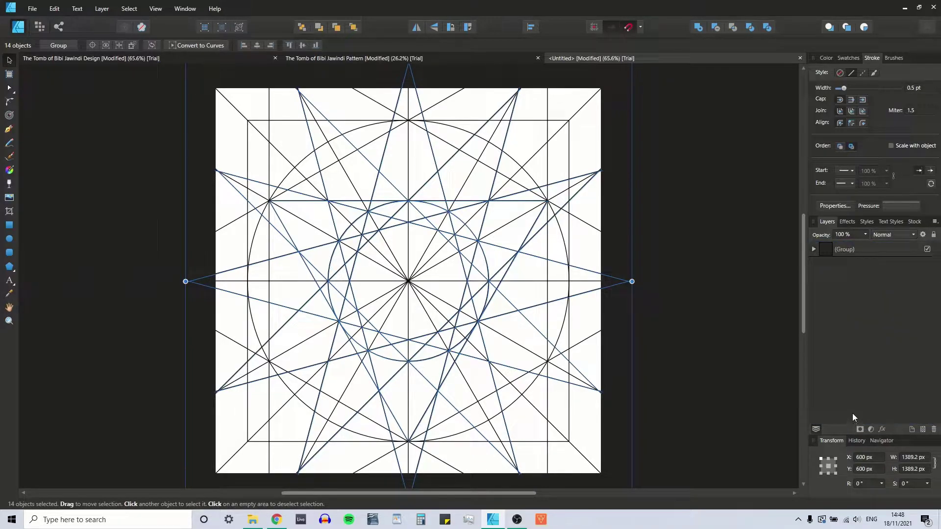
pyautogui.click(737, 256)
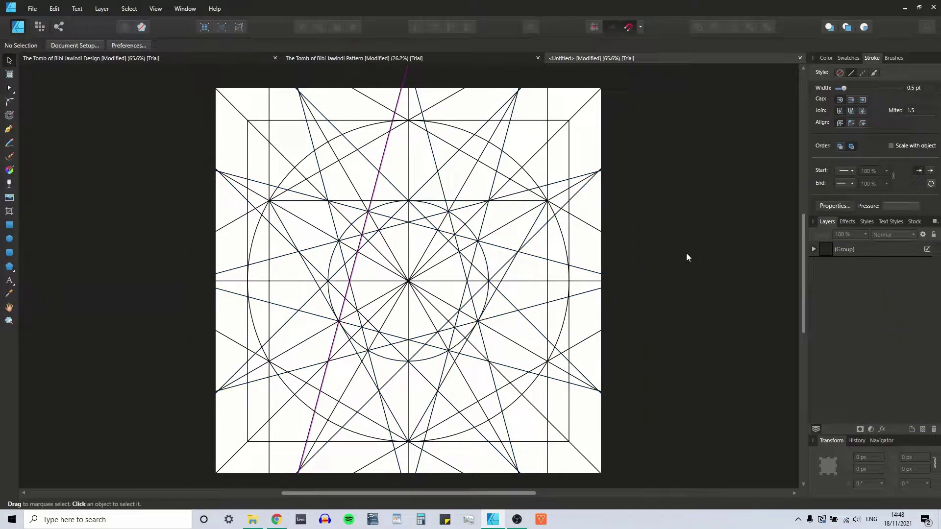
pyautogui.click(355, 201)
pyautogui.click(711, 216)
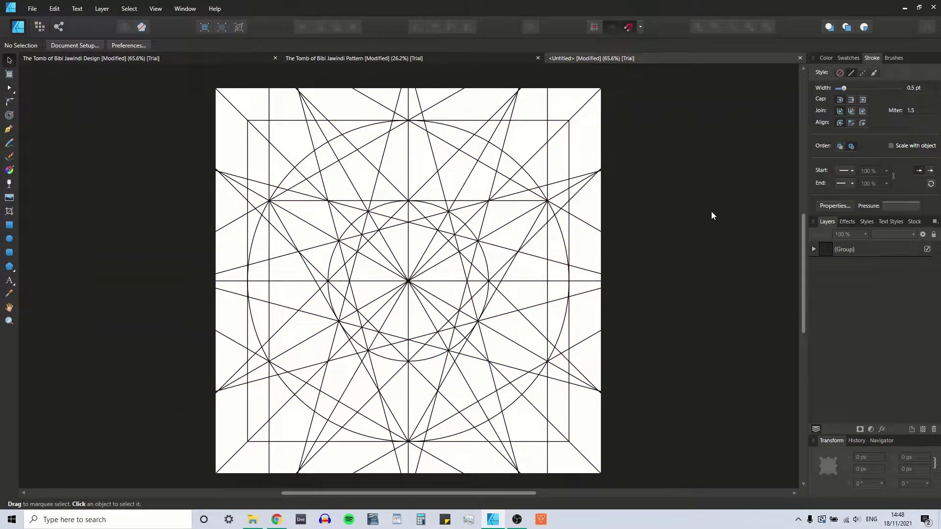
# Set the stroke width of the whole grid group to 0.2 pt.
pyautogui.scroll(-1, 711, 216)
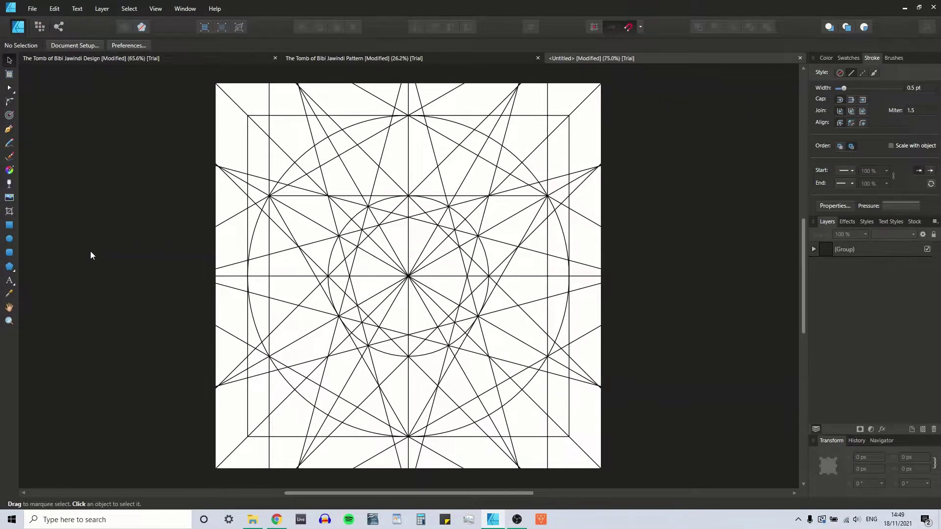
pyautogui.hotkey('ctrl', '=')
pyautogui.hotkey('ctrl', '=')
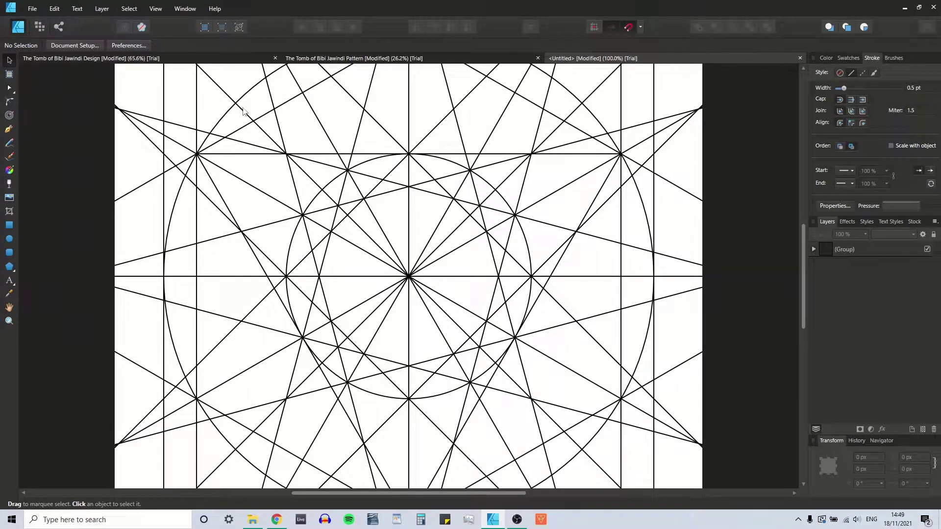
pyautogui.click(858, 249)
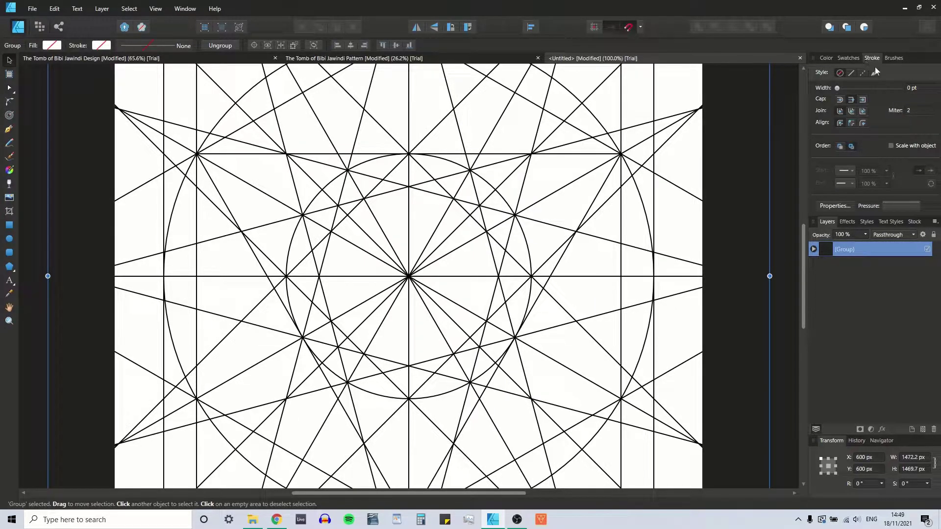
pyautogui.write('0.2')
pyautogui.press('Return')
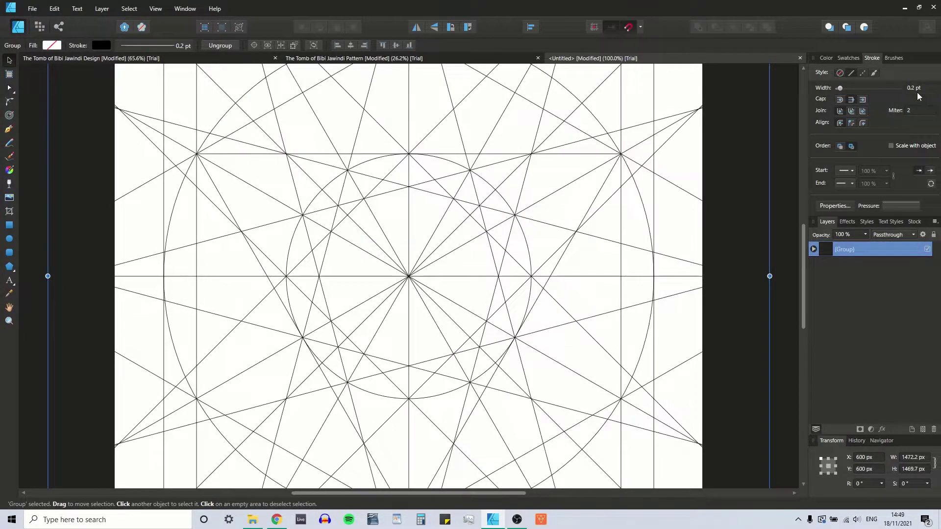
pyautogui.click(71, 205)
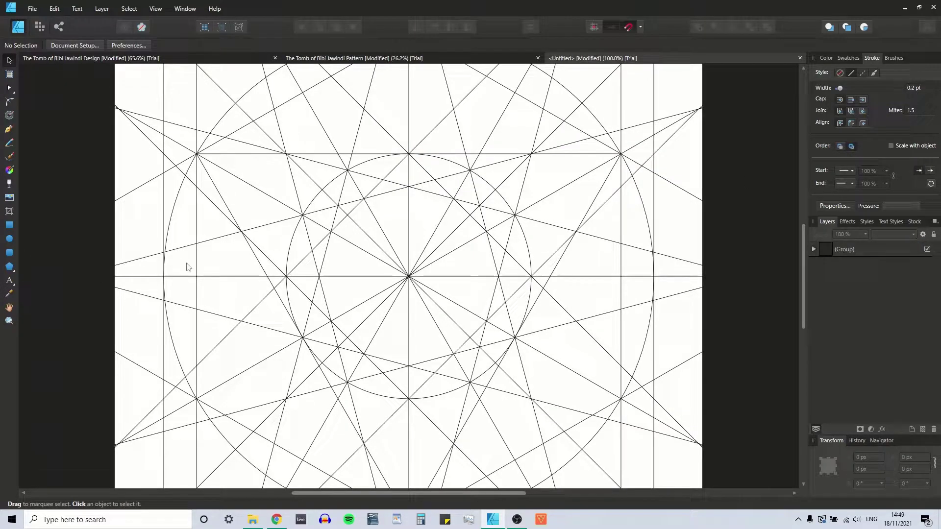
# Lock the grid group and clear the selection.
pyautogui.click(916, 251)
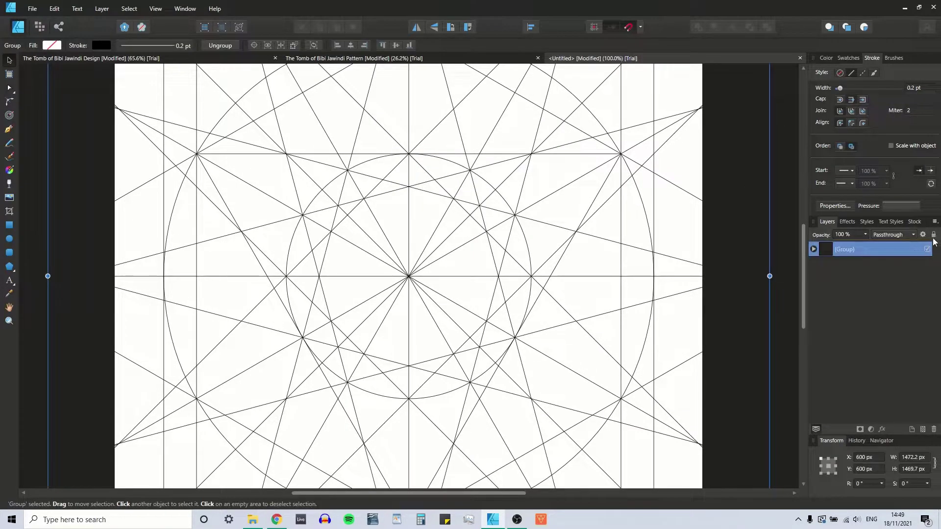
pyautogui.click(9, 129)
pyautogui.click(9, 60)
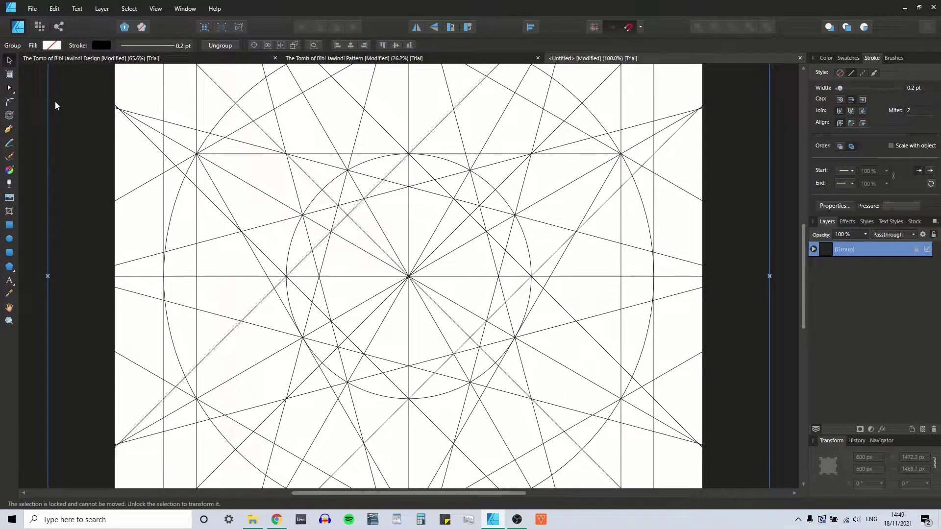
pyautogui.click(55, 102)
# Draw a line from the large circle's leftmost point to the nearby grid intersection above the horizontal axis and inspect its length.
pyautogui.click(9, 129)
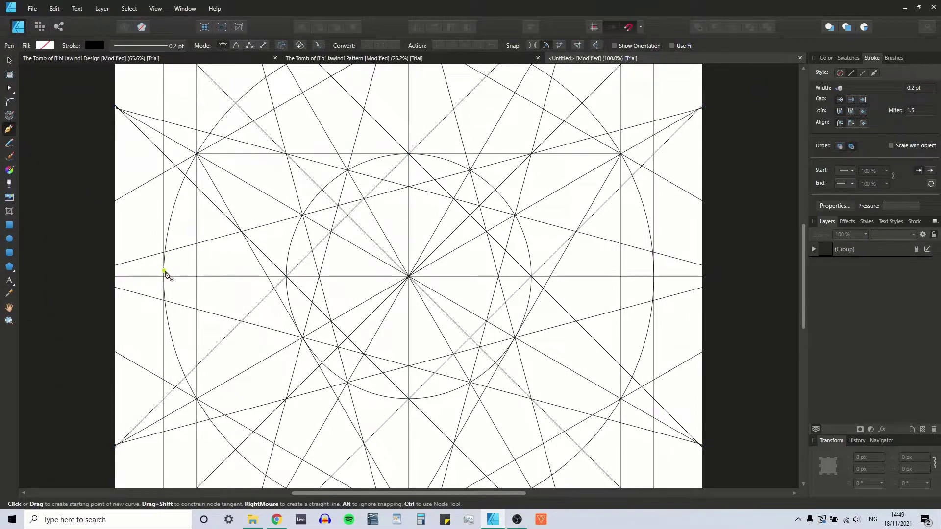
pyautogui.click(242, 231)
pyautogui.click(164, 277)
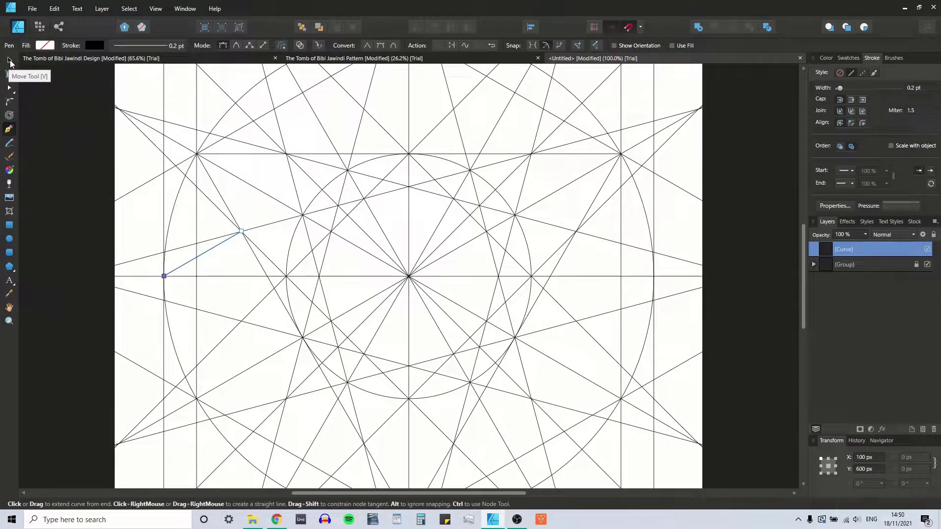
pyautogui.click(10, 61)
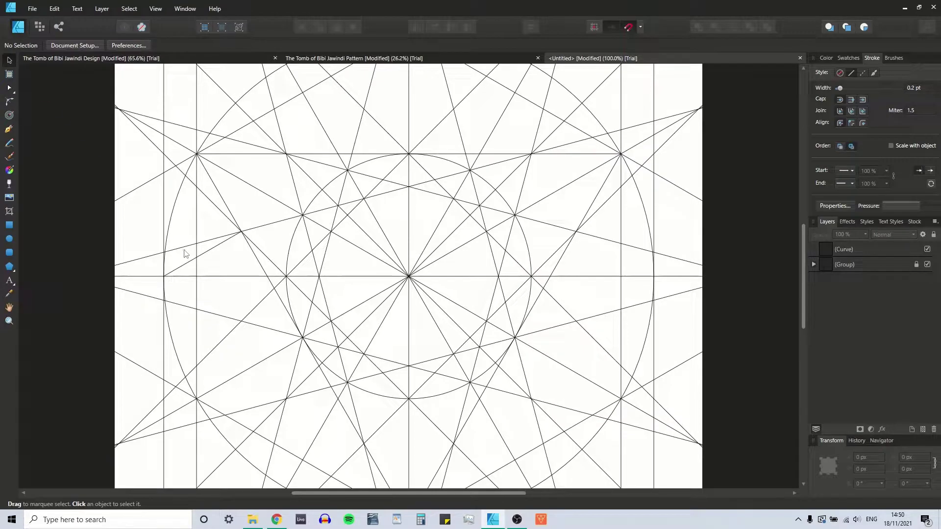
pyautogui.click(206, 255)
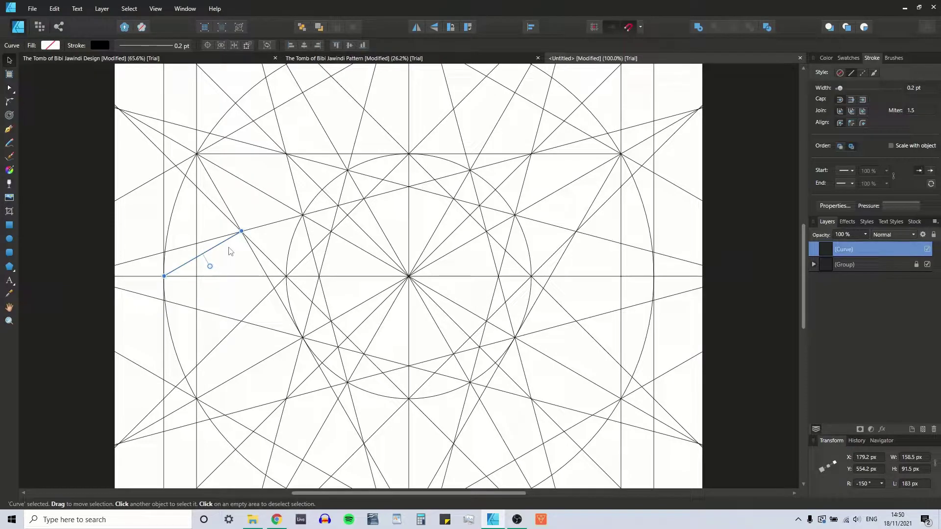
# Set the measuring line's rotation to 0° to check its length, and delete the line.
pyautogui.click(875, 484)
pyautogui.write('0')
pyautogui.press('Return')
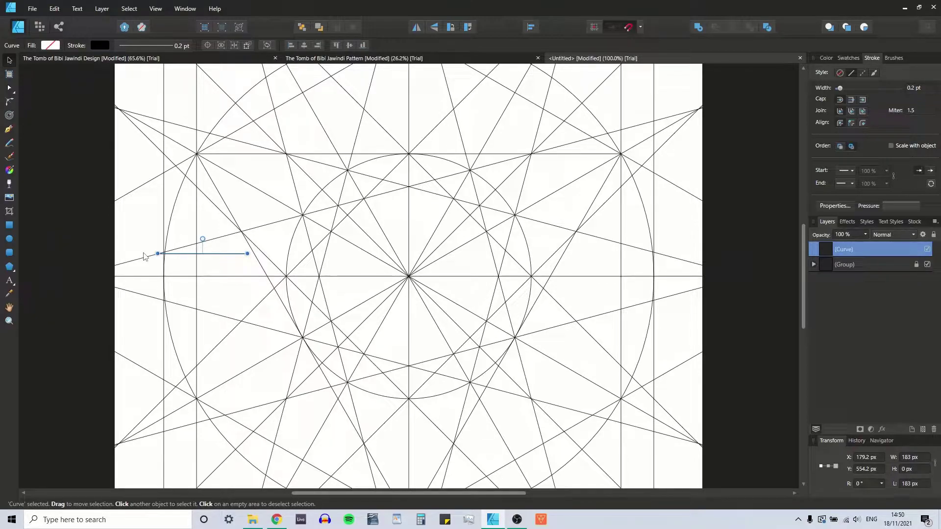
pyautogui.press('Delete')
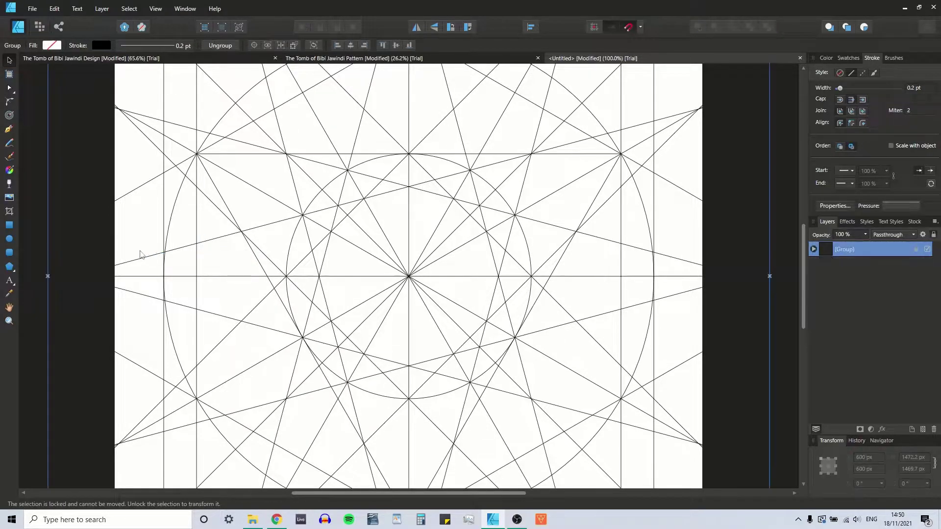
# Draw a circle over the grid and set its width and height to 366 px.
pyautogui.click(9, 240)
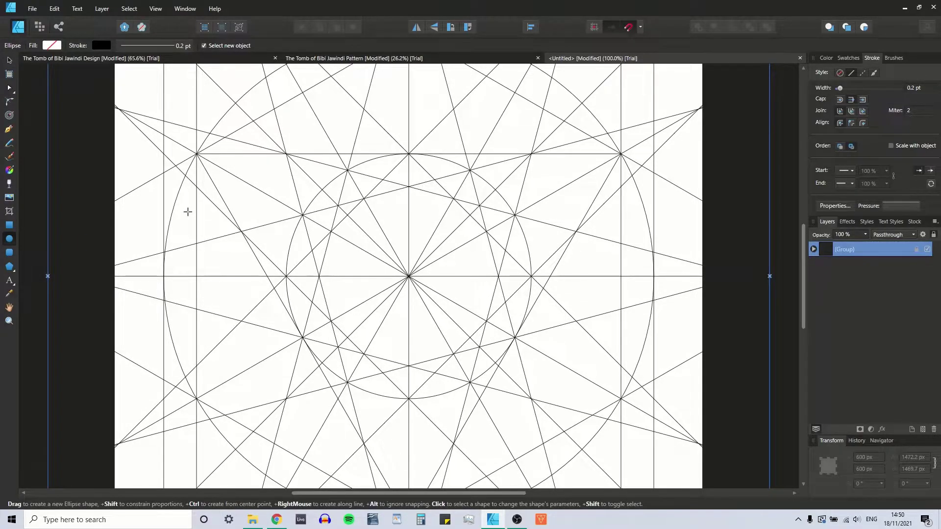
pyautogui.moveTo(196, 193); pyautogui.dragTo(448, 384)
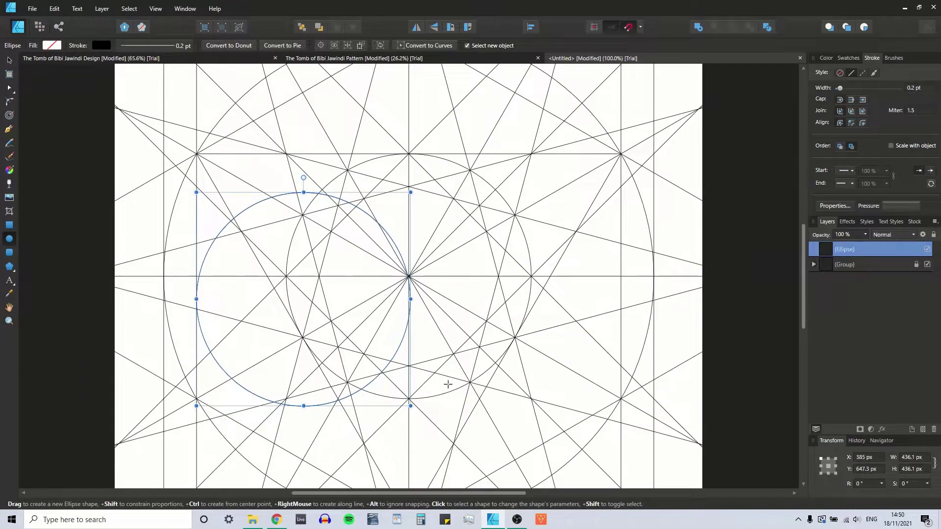
pyautogui.click(920, 458)
pyautogui.write('366')
pyautogui.press('Return')
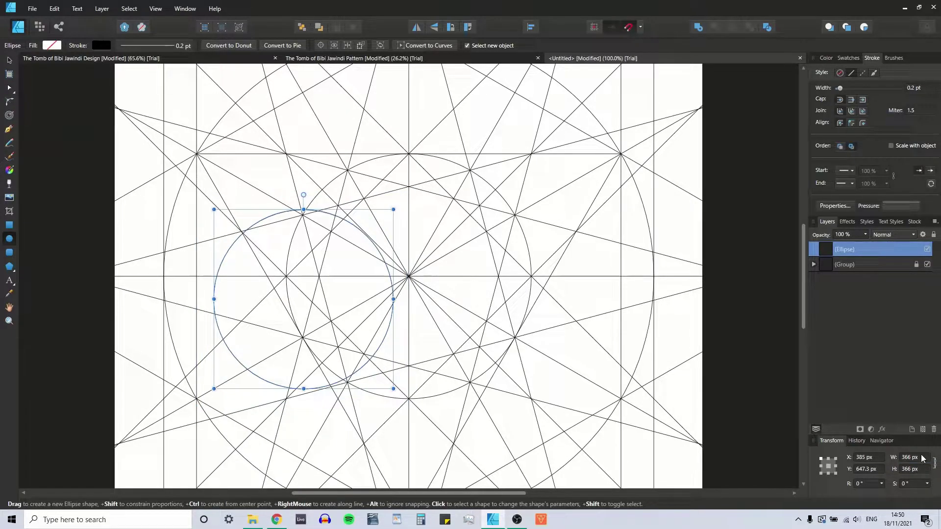
# Centre the 366 px circle on the large circle's leftmost point at X 100 px, Y 600 px.
pyautogui.click(10, 61)
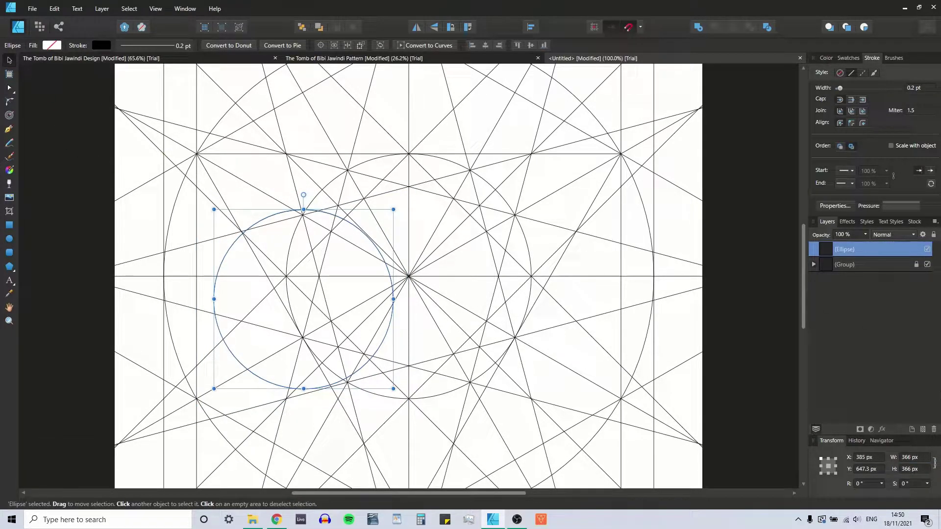
pyautogui.click(869, 458)
pyautogui.write('100')
pyautogui.press('Return')
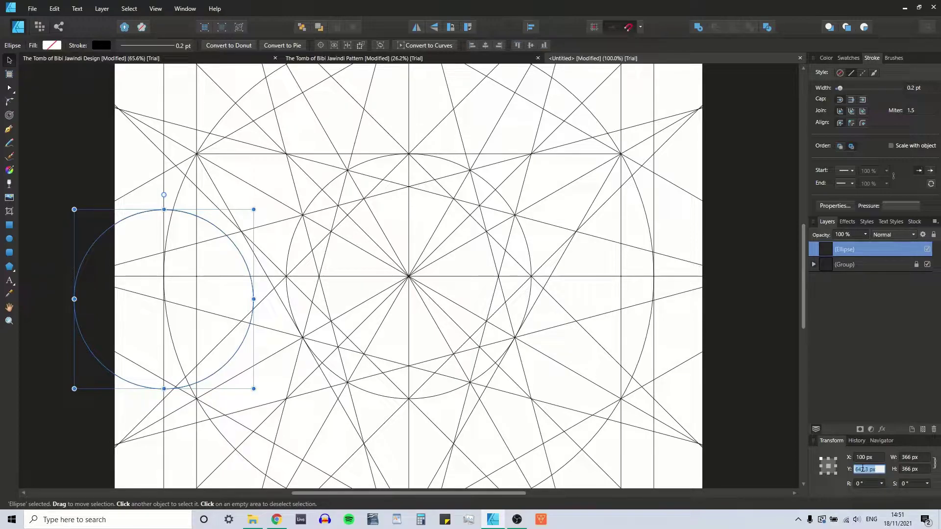
pyautogui.write('600')
pyautogui.press('Return')
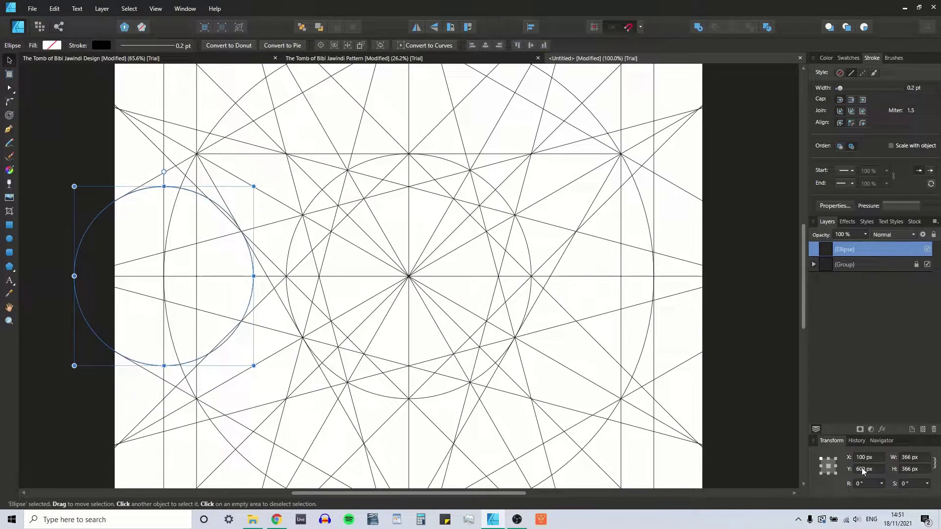
# Duplicate the 366 px circle and place the copy at X 1100 px, on the large circle's rightmost point.
pyautogui.click(214, 257)
pyautogui.click(189, 194)
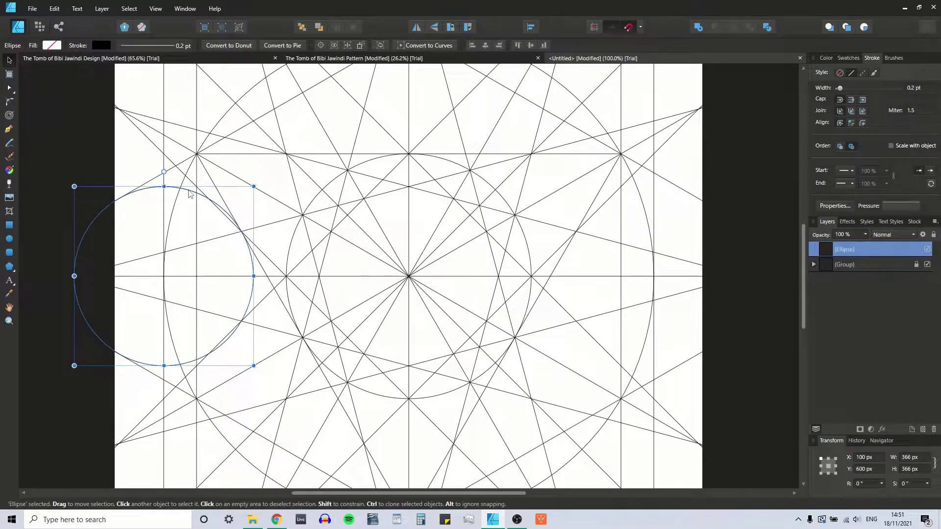
pyautogui.hotkey('ctrl', 'j')
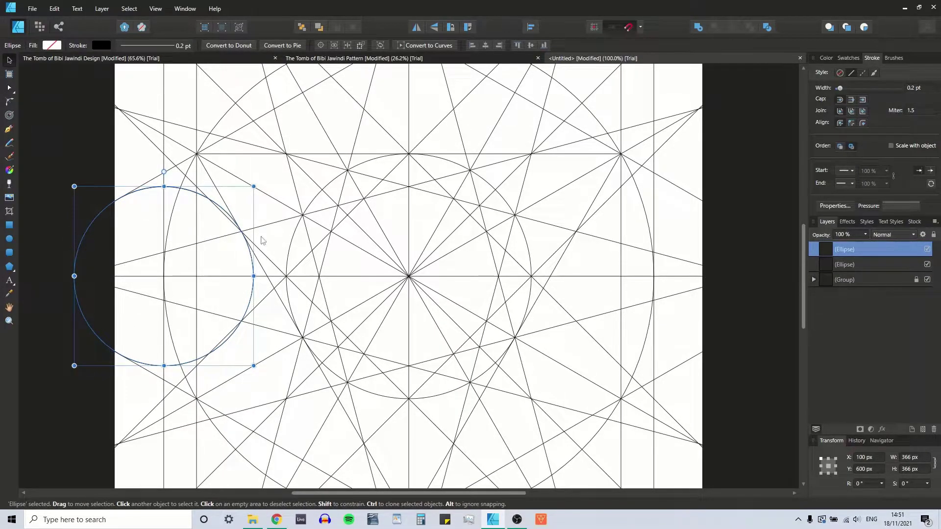
pyautogui.click(863, 458)
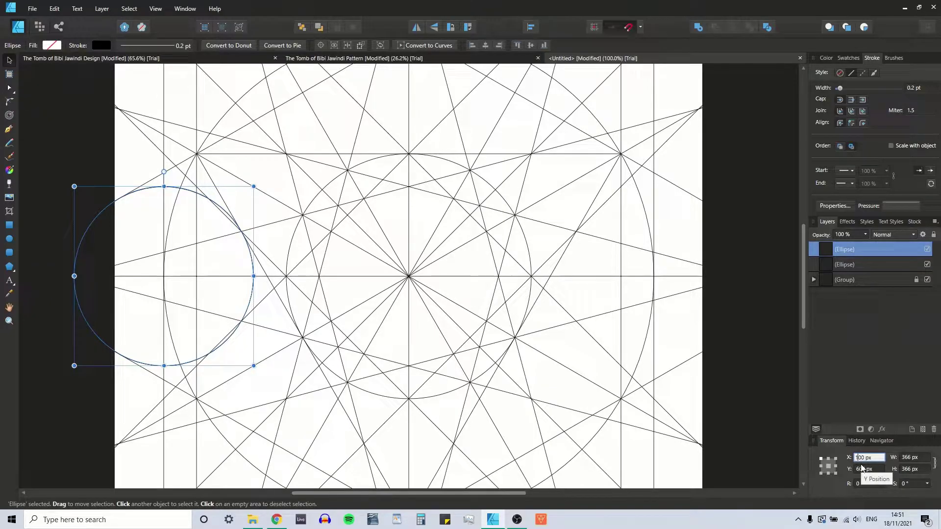
pyautogui.write('1')
pyautogui.press('Return')
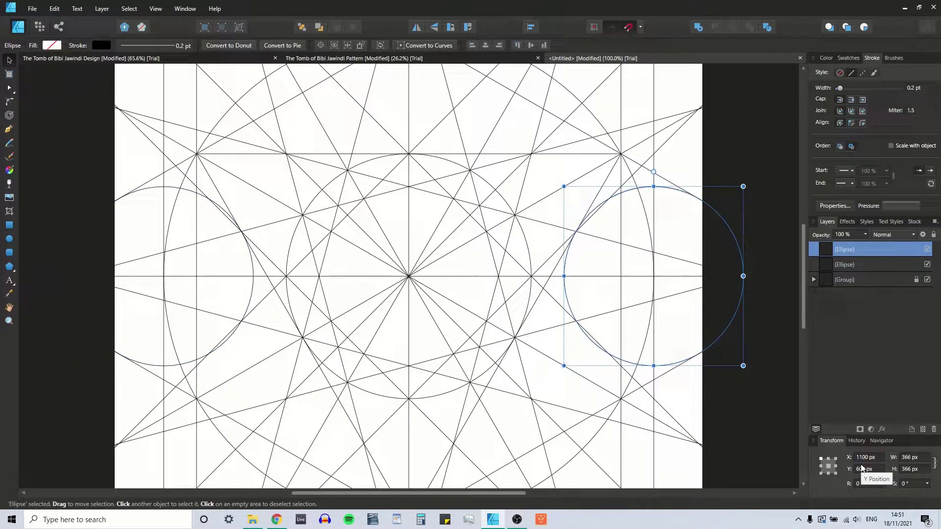
pyautogui.click(753, 120)
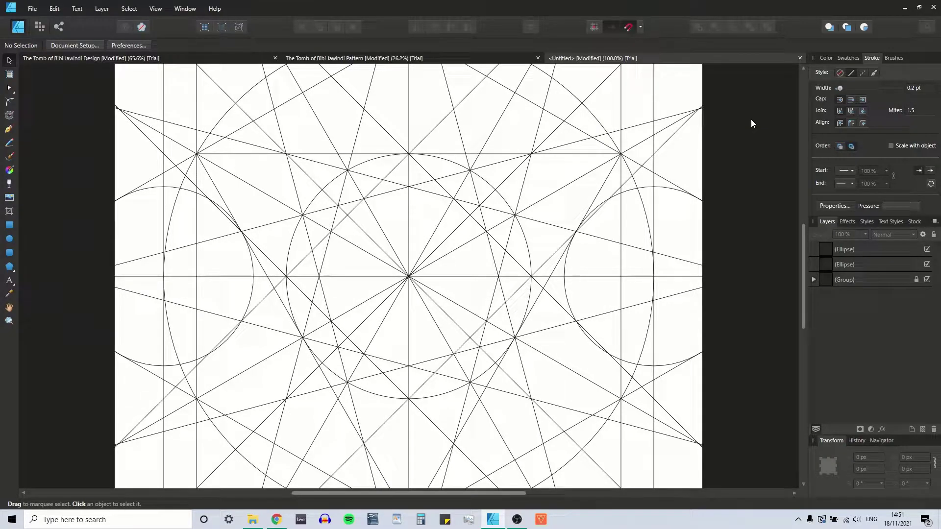
# Duplicate both 366 px circles together and rotate the copies by 90° about the page centre.
pyautogui.click(154, 190)
pyautogui.keyDown('shift'); pyautogui.click(652, 187); pyautogui.keyUp('shift')
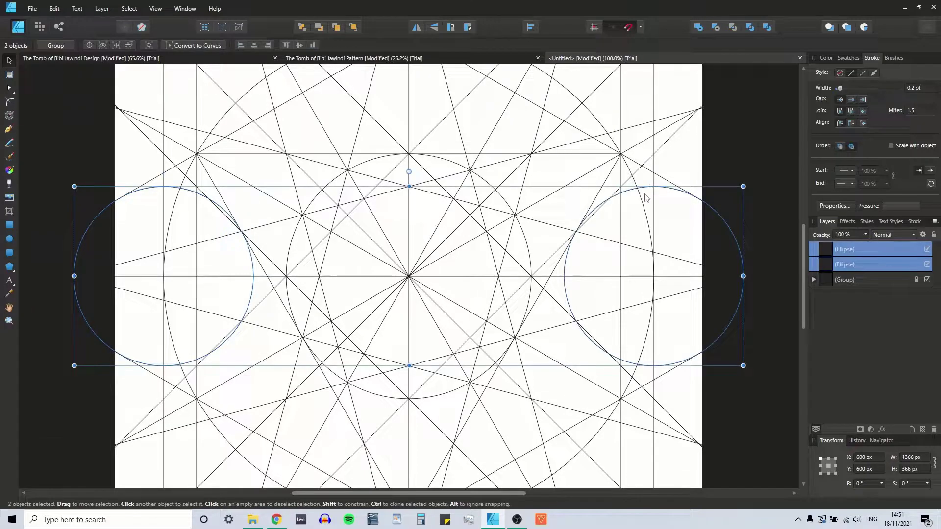
pyautogui.hotkey('ctrl', 'j')
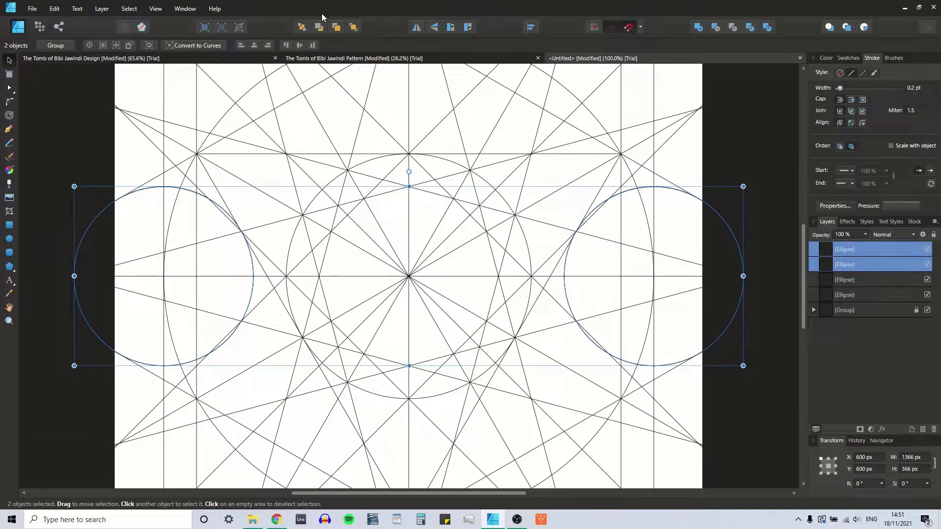
pyautogui.click(450, 27)
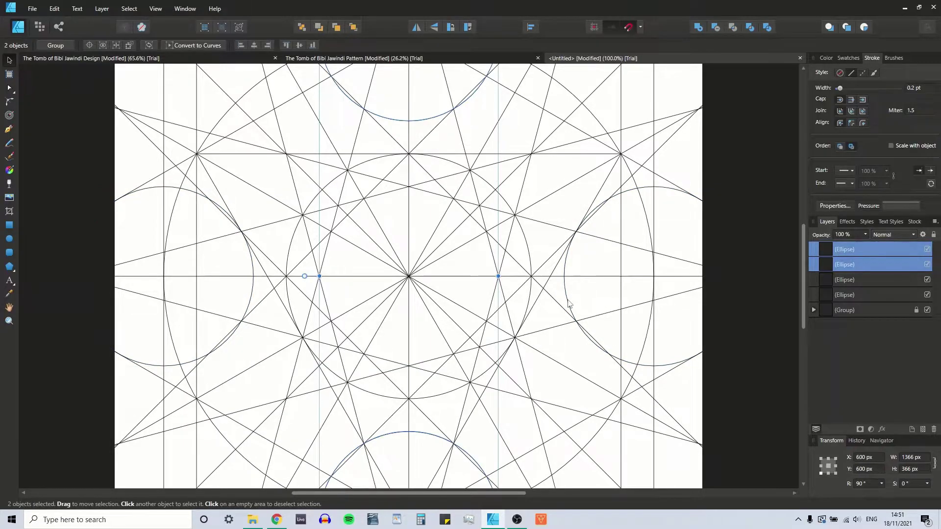
# Move all four 366 px circles into the locked grid group.
pyautogui.hotkey('ctrl', '0')
pyautogui.click(672, 195)
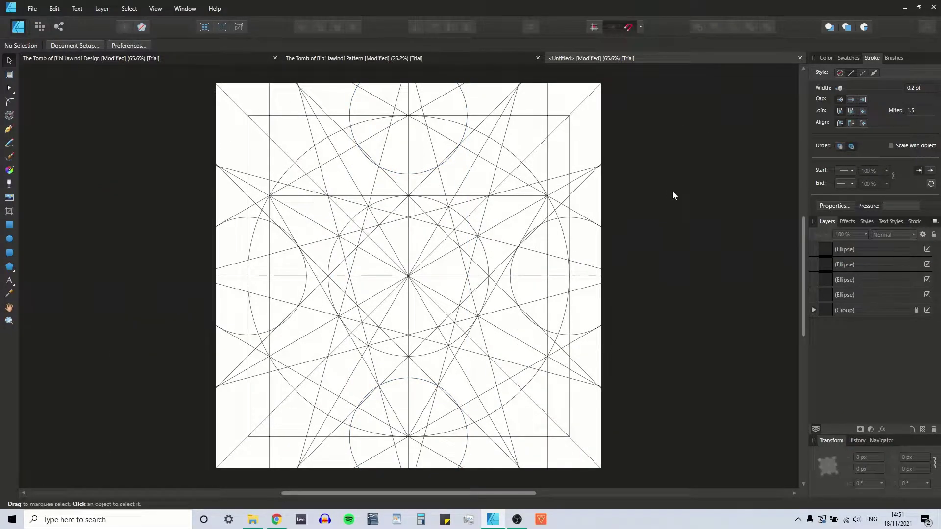
pyautogui.click(850, 250)
pyautogui.keyDown('shift'); pyautogui.click(869, 295); pyautogui.keyUp('shift')
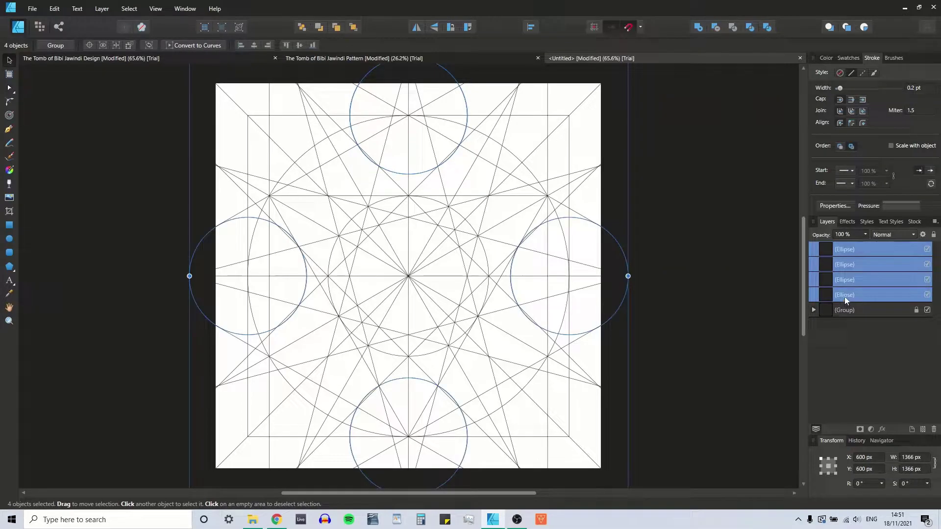
pyautogui.moveTo(845, 295); pyautogui.dragTo(849, 319)
pyautogui.click(731, 244)
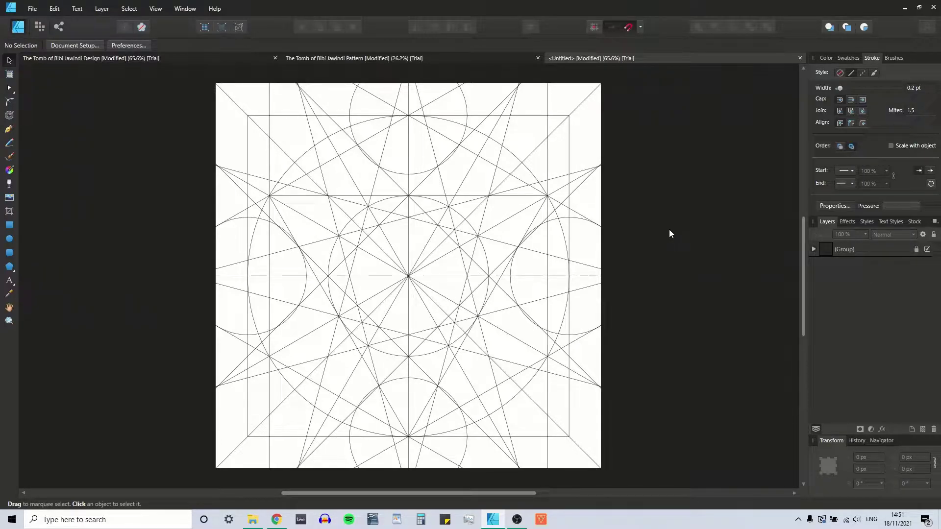
pyautogui.click(9, 131)
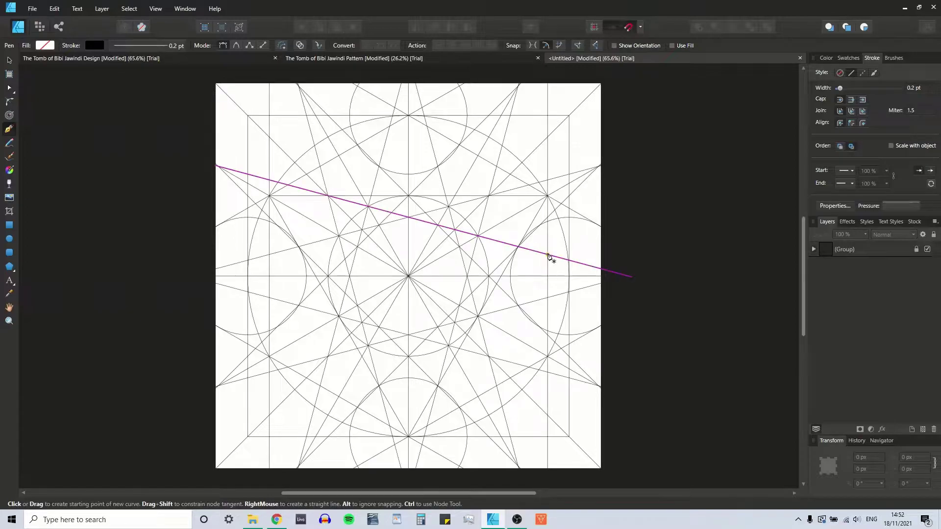
pyautogui.click(511, 277)
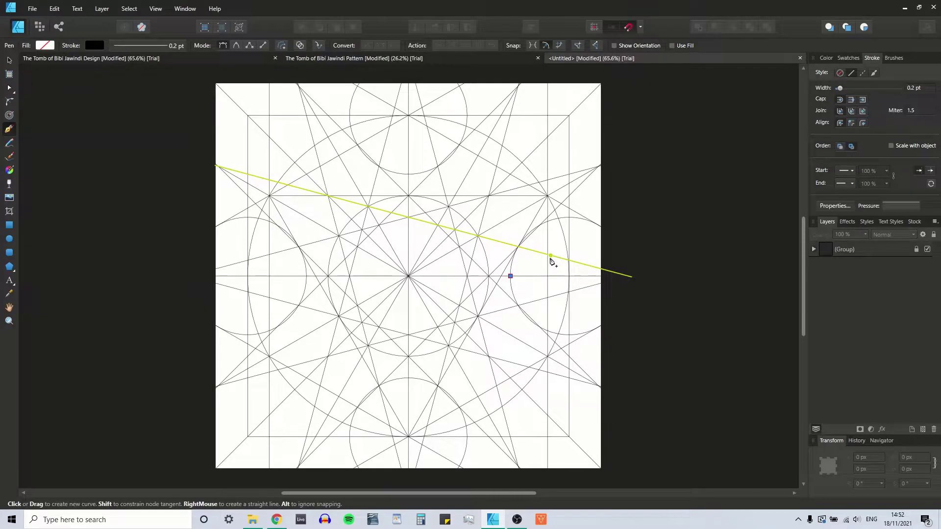
pyautogui.press('Escape')
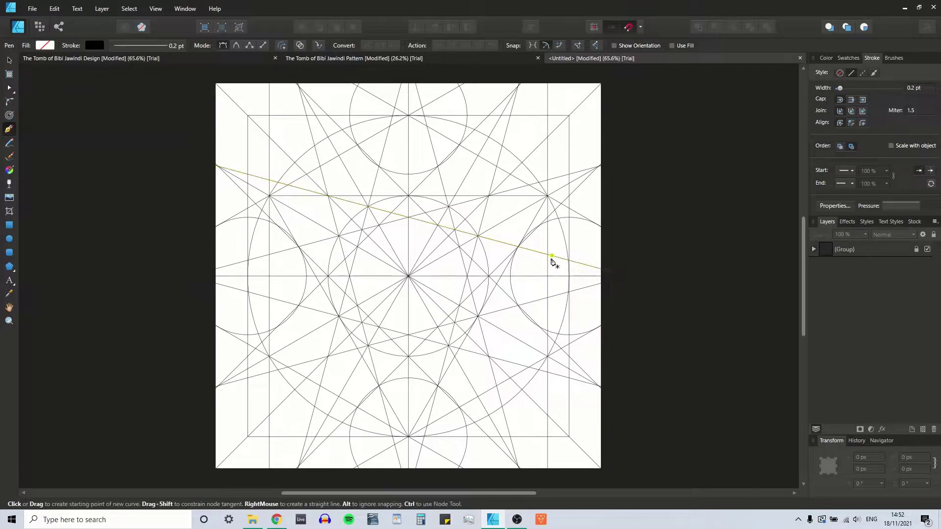
# Unlock the grid group so that new points can snap to its lines.
pyautogui.click(9, 60)
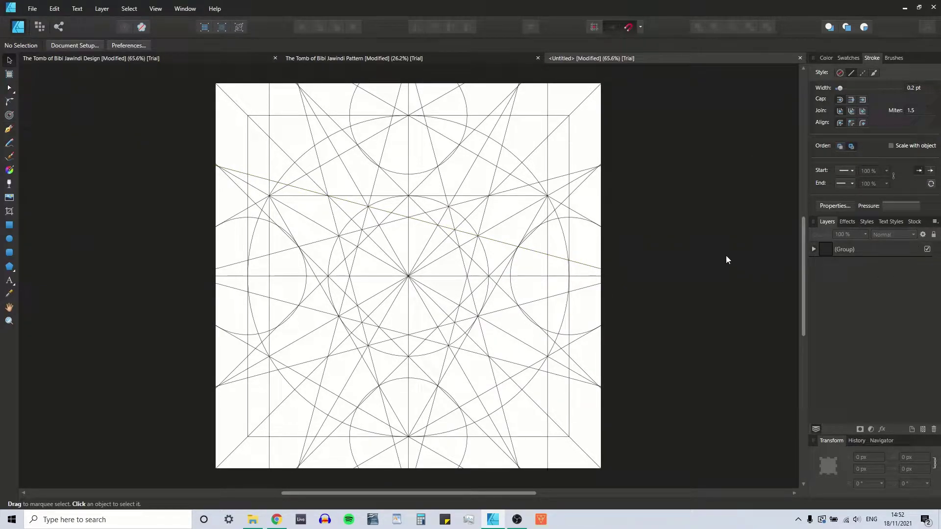
pyautogui.hotkey('ctrl', 'a')
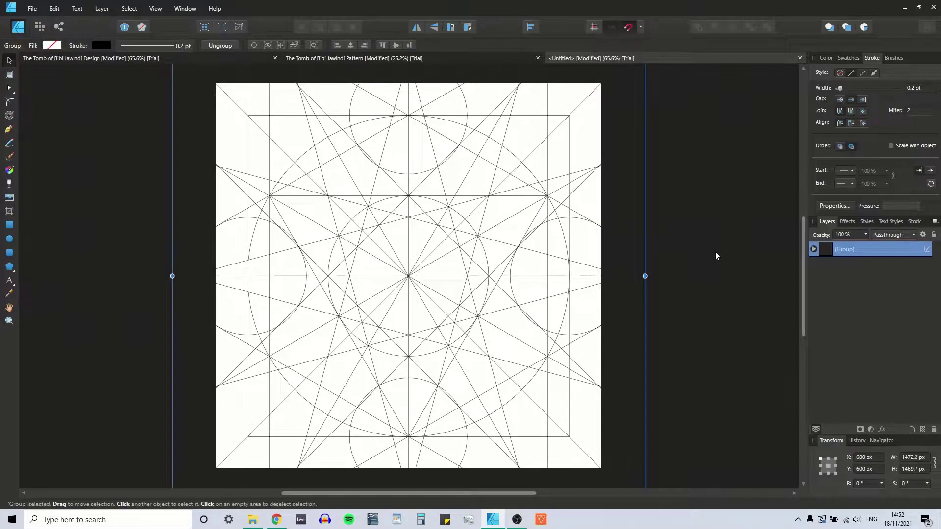
pyautogui.hotkey('ctrl', 'z')
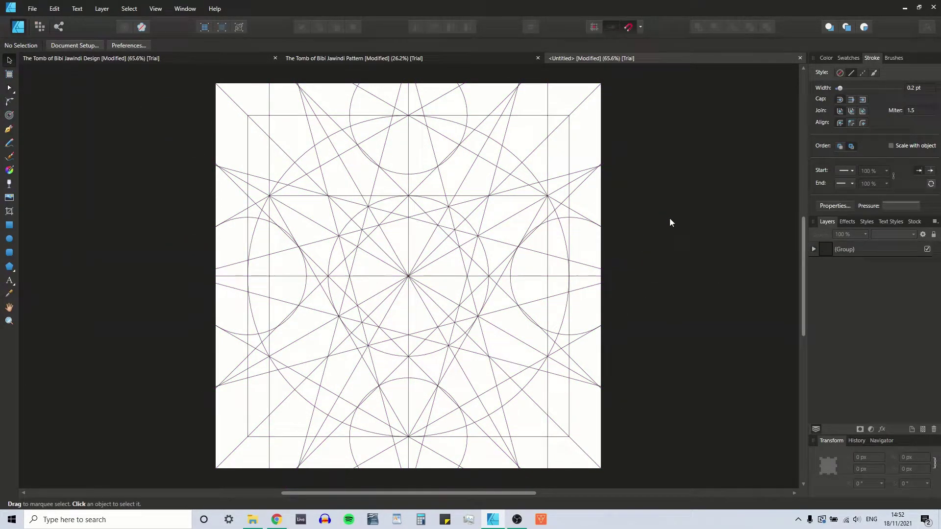
# Measure with a Pen line from the right 366 px circle's inner point to the intersection at X 1033 px, Y 533 px, and delete the line.
pyautogui.click(8, 129)
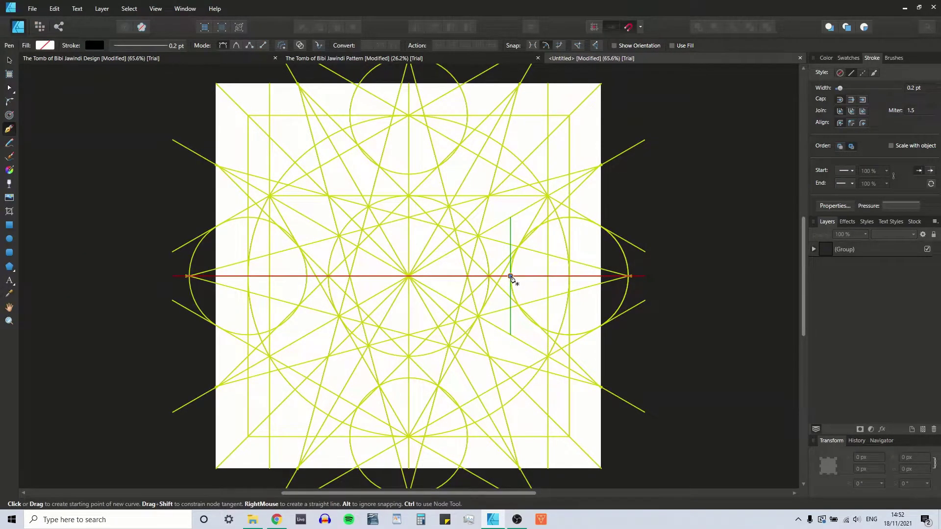
pyautogui.click(510, 277)
pyautogui.click(548, 255)
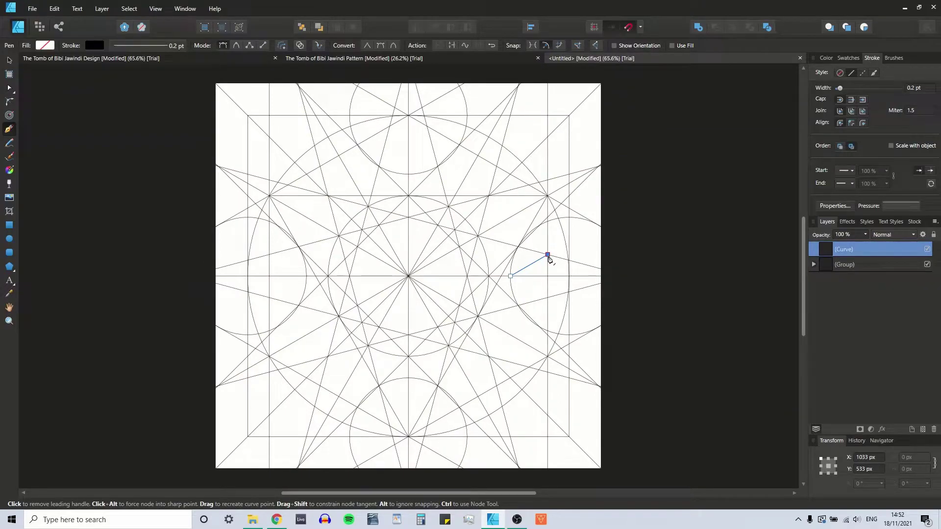
pyautogui.press('Escape')
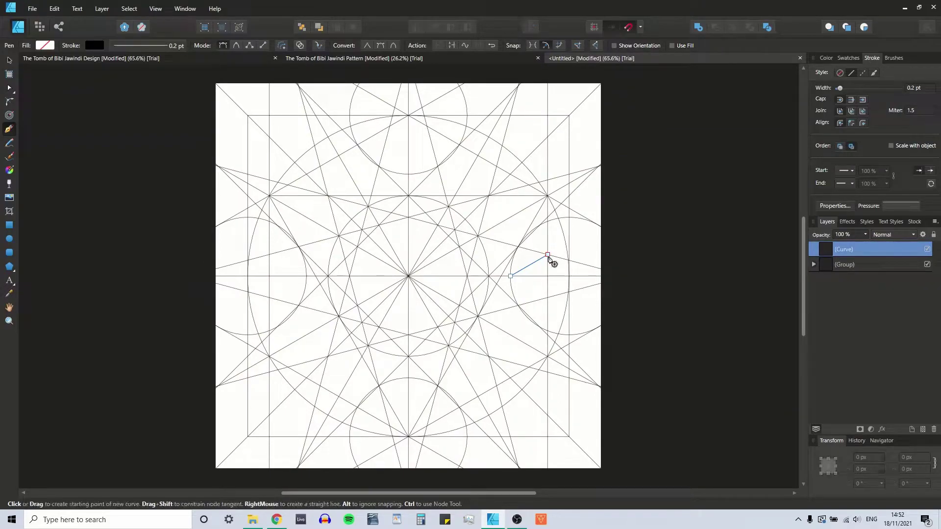
pyautogui.click(9, 60)
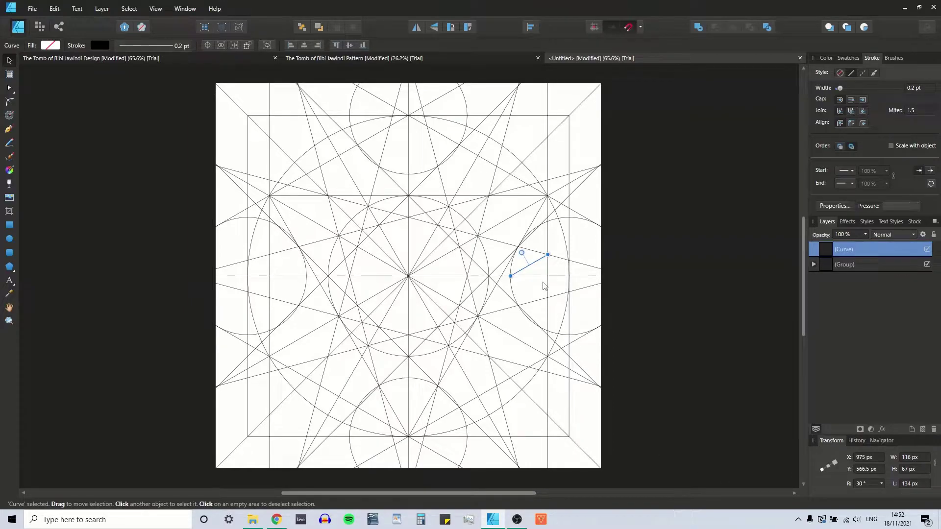
pyautogui.press('Delete')
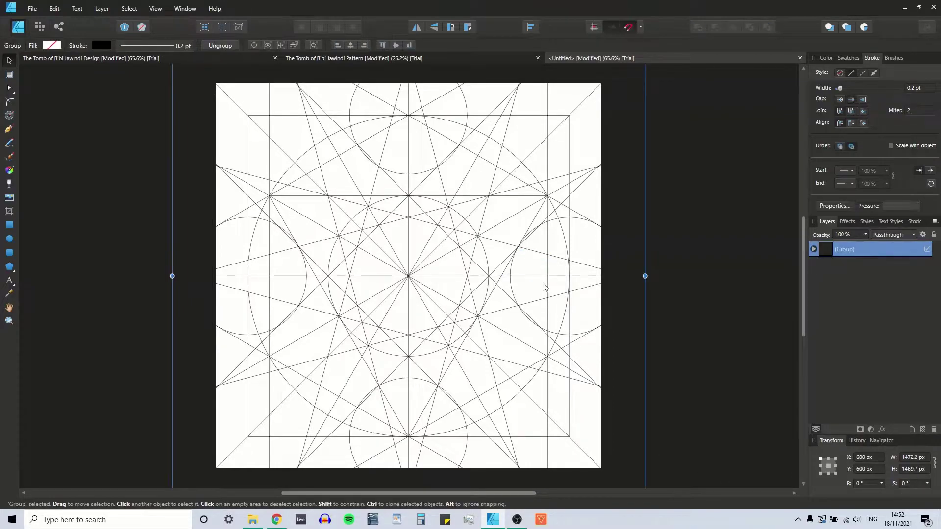
# Draw a circle over the grid, set its width and height to 268 px, and undo it.
pyautogui.click(9, 239)
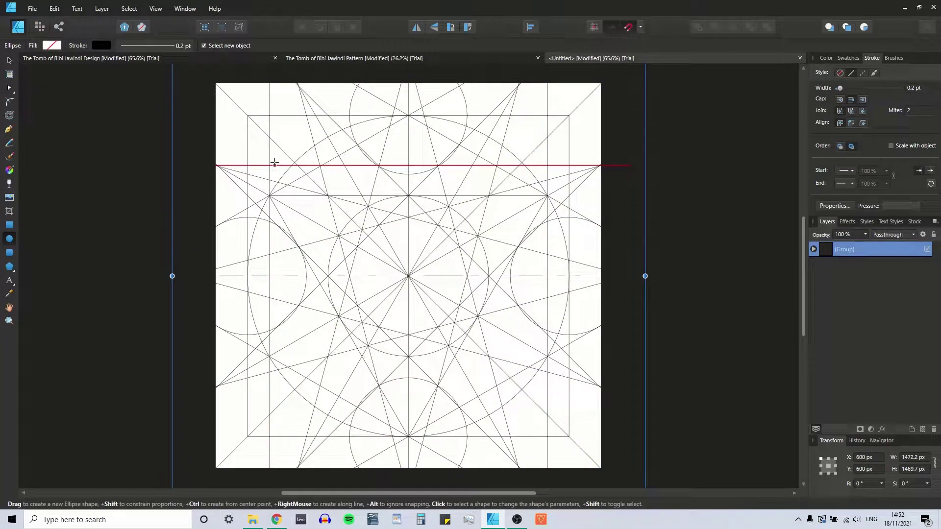
pyautogui.moveTo(274, 162); pyautogui.dragTo(430, 320)
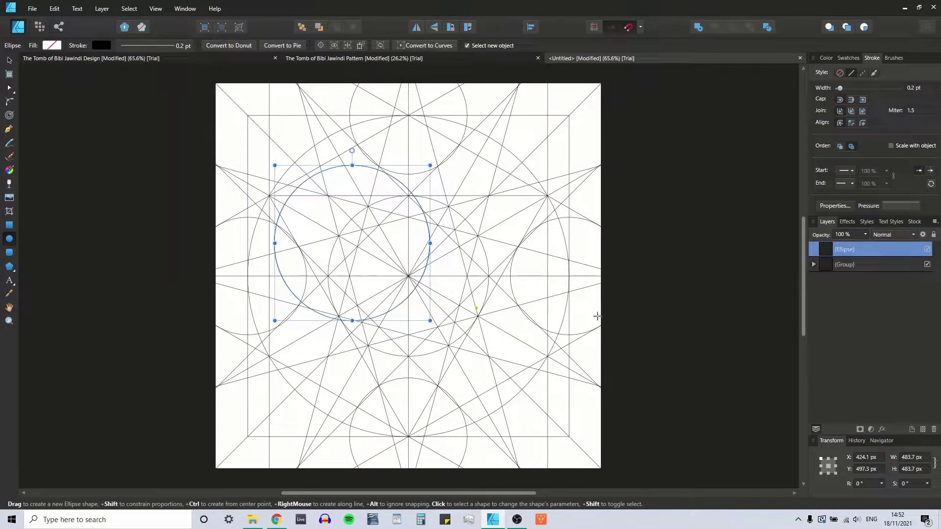
pyautogui.press('v')
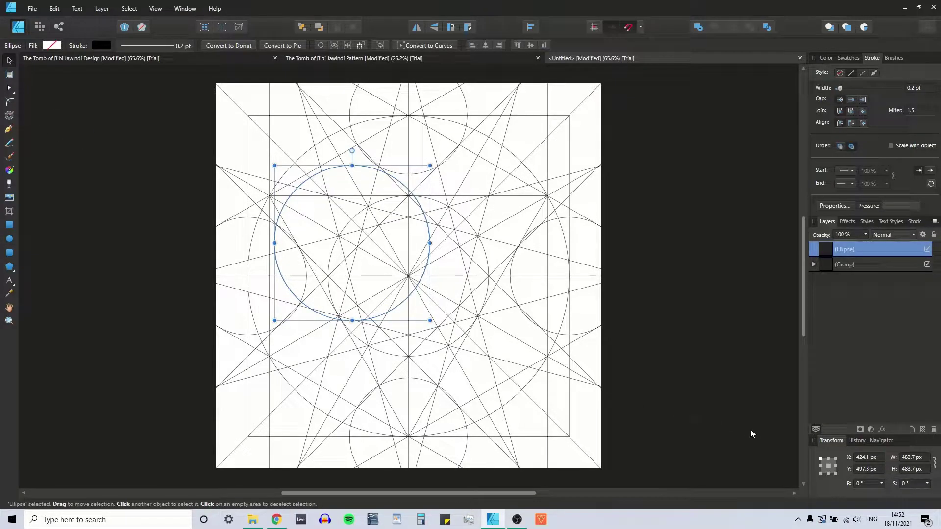
pyautogui.click(913, 458)
pyautogui.write('268')
pyautogui.press('Return')
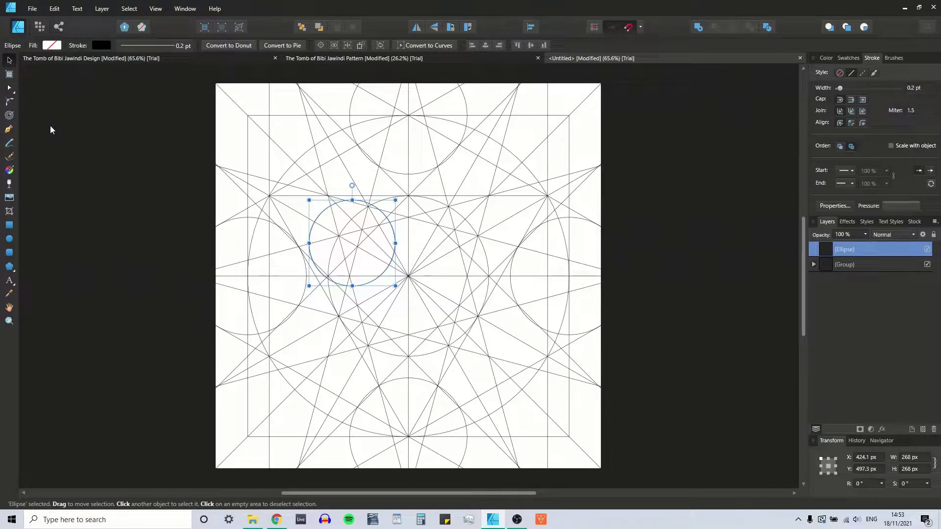
pyautogui.hotkey('ctrl', 'z')
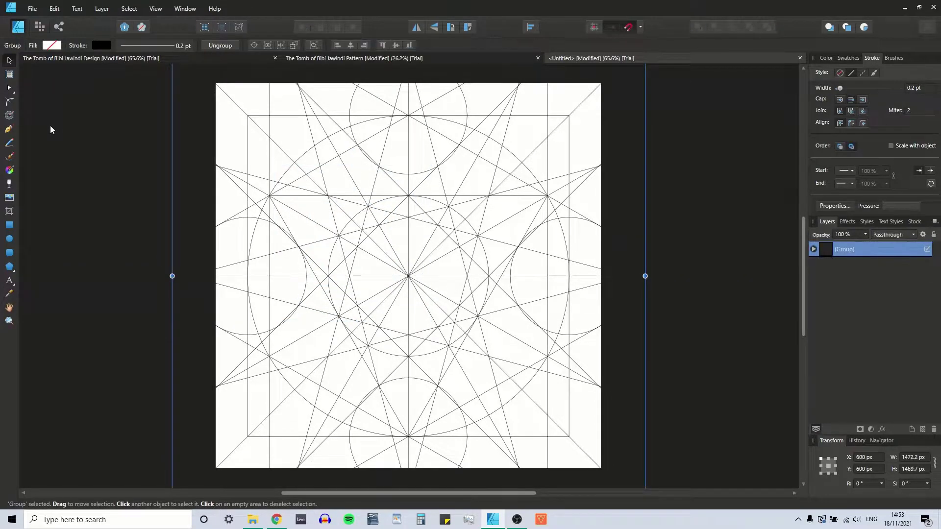
# Bring back the deleted measuring line to read its left end node's position, and delete the line again.
pyautogui.press('a')
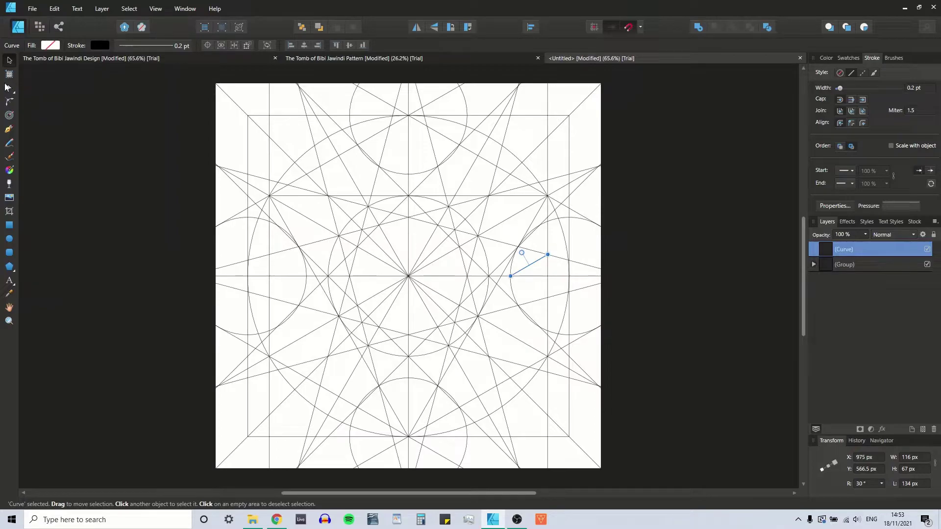
pyautogui.click(510, 277)
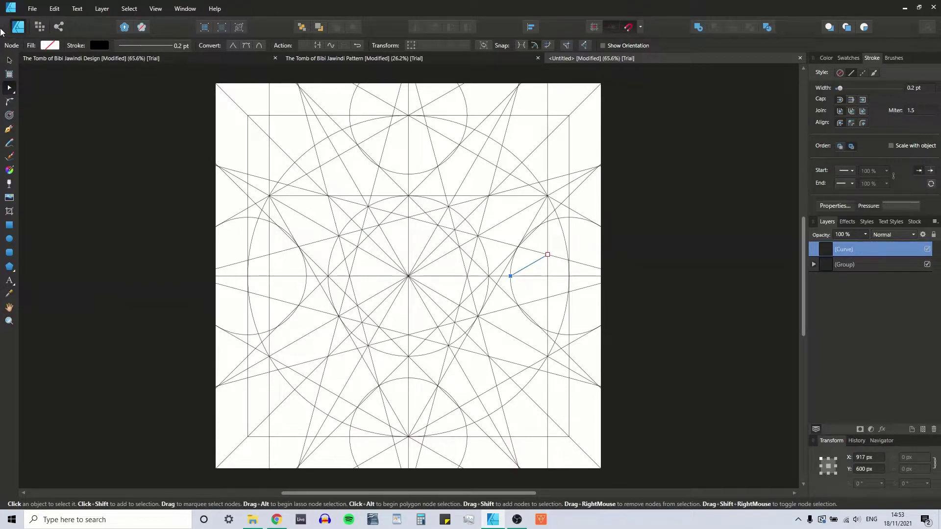
pyautogui.click(9, 61)
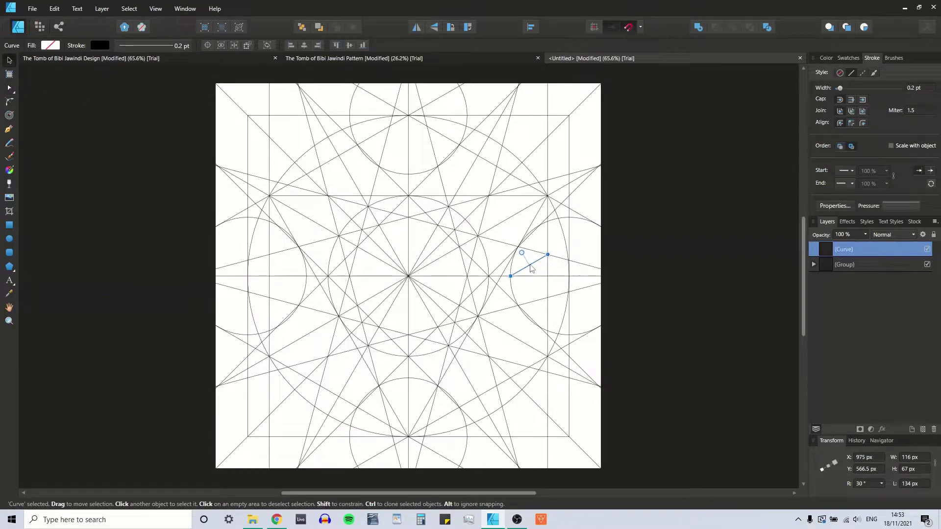
pyautogui.press('Delete')
pyautogui.click(359, 241)
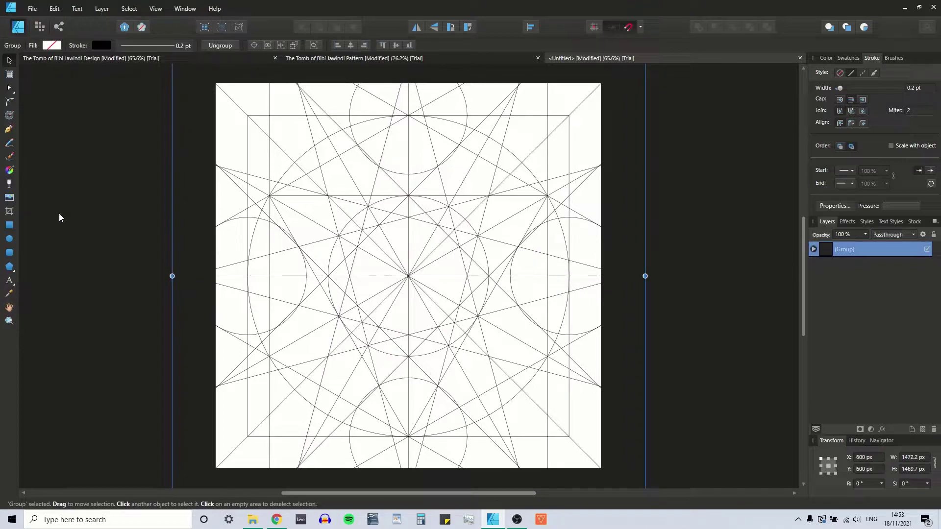
# Draw an ellipse over the upper-left part of the grid and set its width and height to 268 px.
pyautogui.click(10, 240)
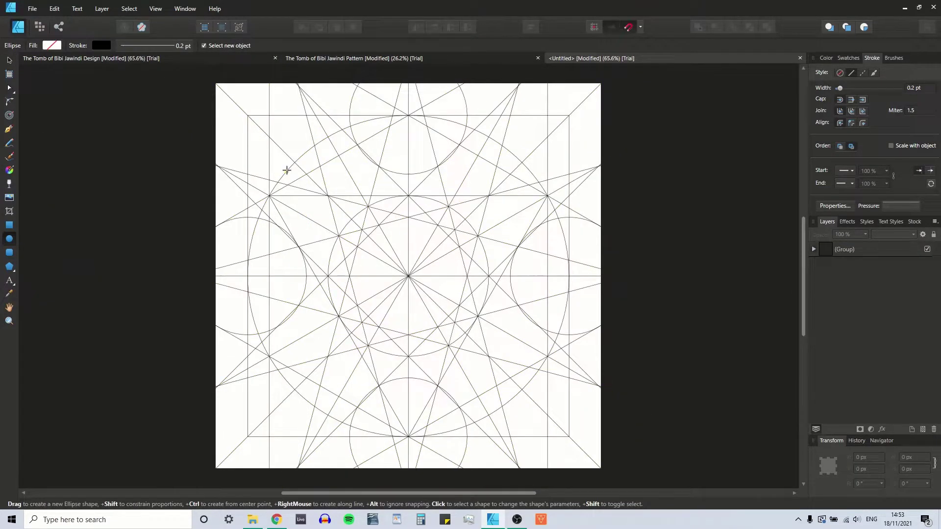
pyautogui.moveTo(288, 171); pyautogui.dragTo(394, 290)
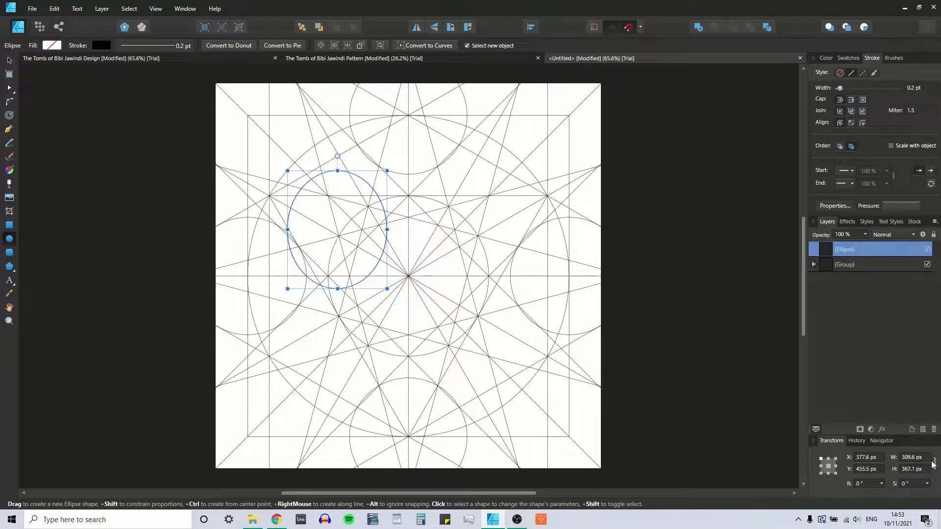
pyautogui.click(919, 460)
pyautogui.write('268')
pyautogui.press('Return')
pyautogui.click(910, 468)
pyautogui.write('268')
pyautogui.press('Return')
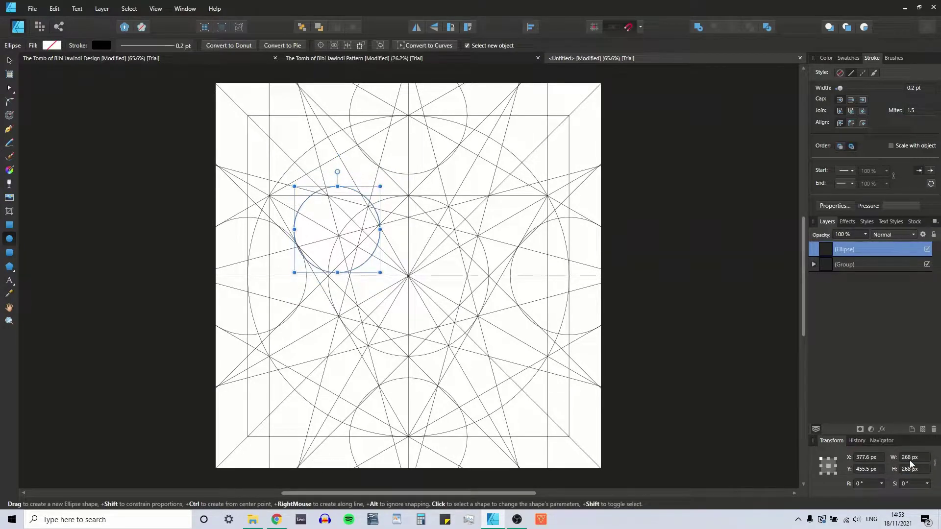
# Centre the 268 px circle on the right circle's inner point at X 917 px, Y 600 px, and place it in the grid group.
pyautogui.click(9, 61)
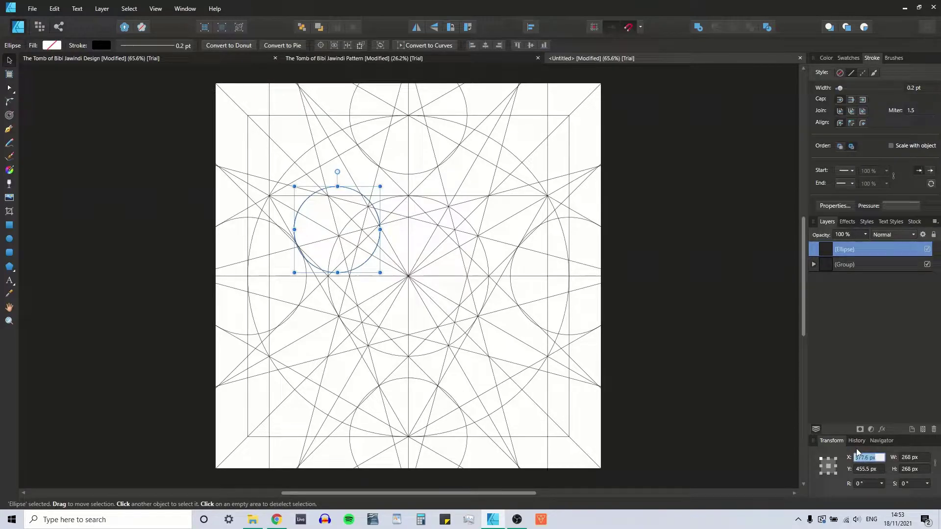
pyautogui.write('917')
pyautogui.press('Tab')
pyautogui.write('600')
pyautogui.press('Return')
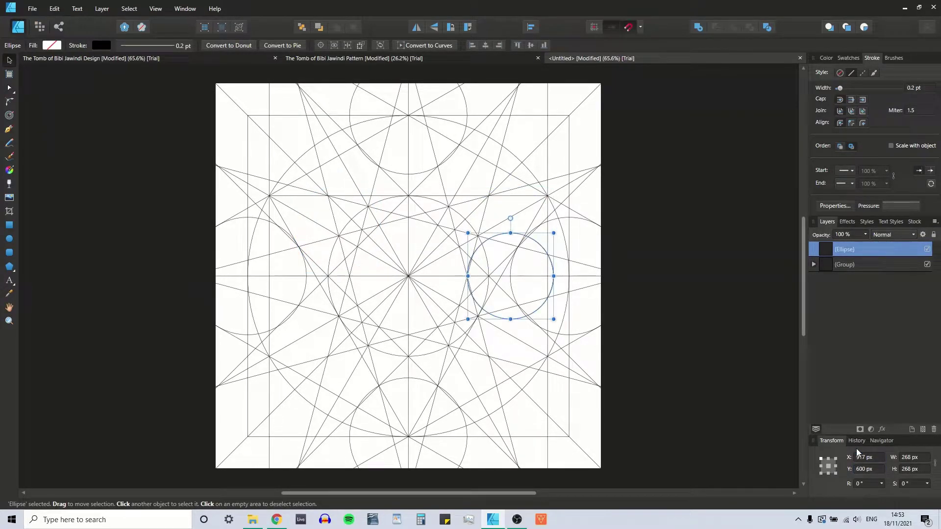
pyautogui.click(677, 261)
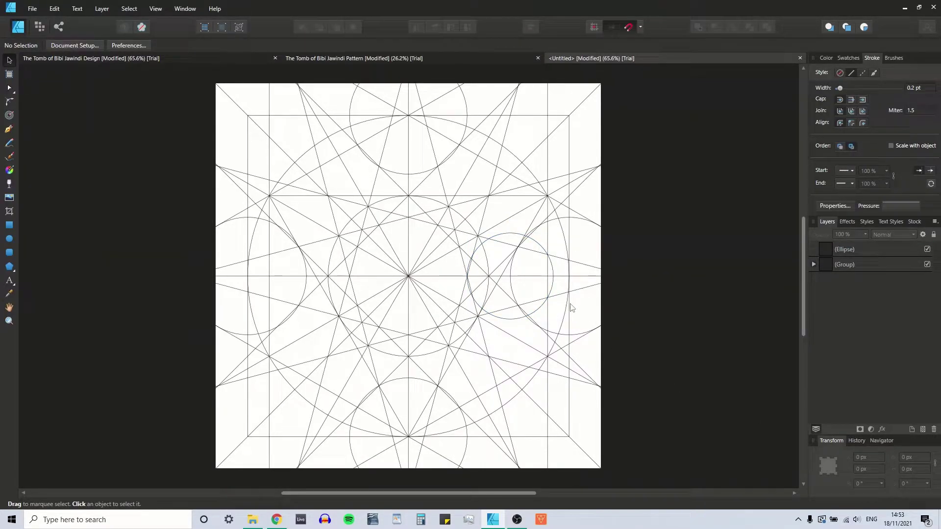
pyautogui.scroll(1, 564, 302)
pyautogui.scroll(1, 564, 302)
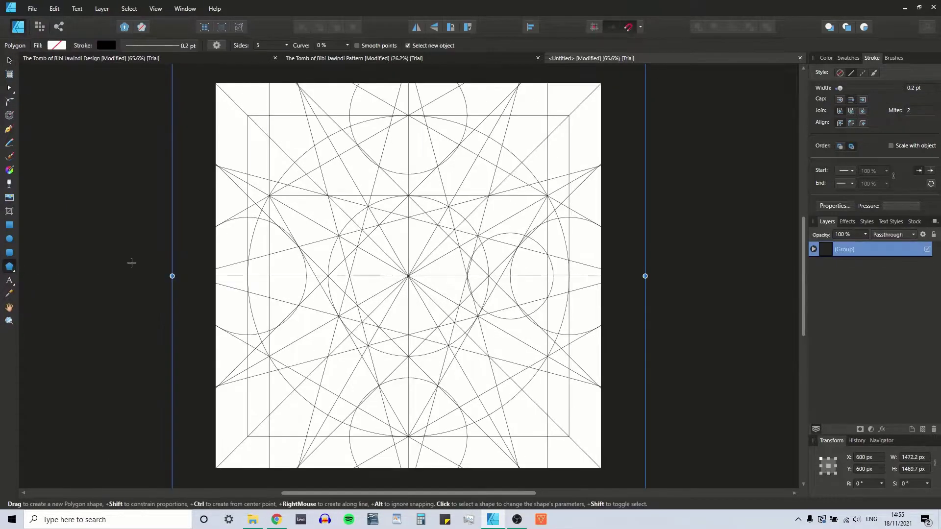
# Draw a horizontal Pen line about 451 px long from the page centre to the 268 px circle's rightmost point.
pyautogui.click(129, 260)
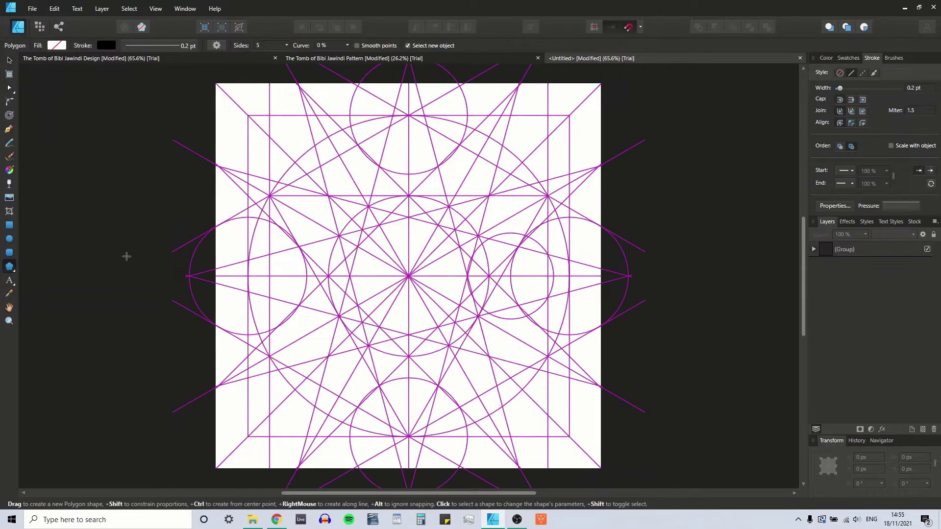
pyautogui.click(8, 130)
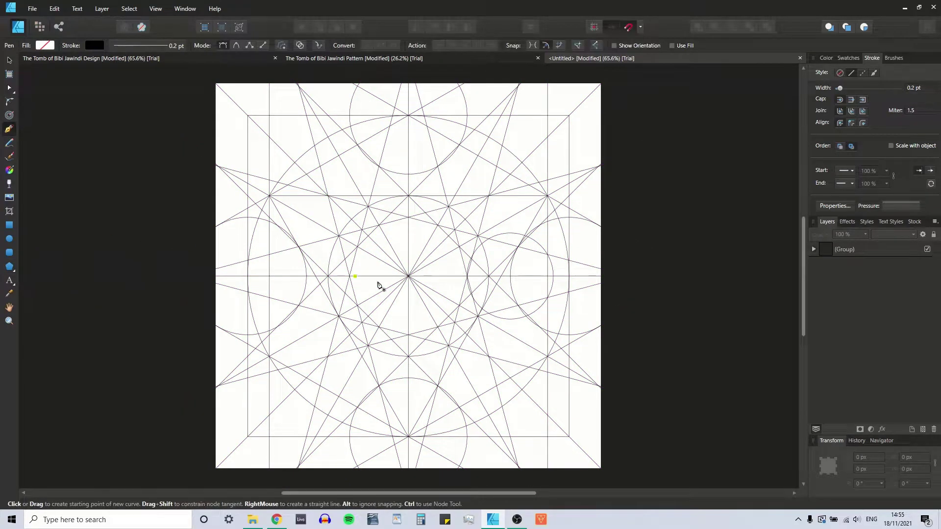
pyautogui.click(409, 276)
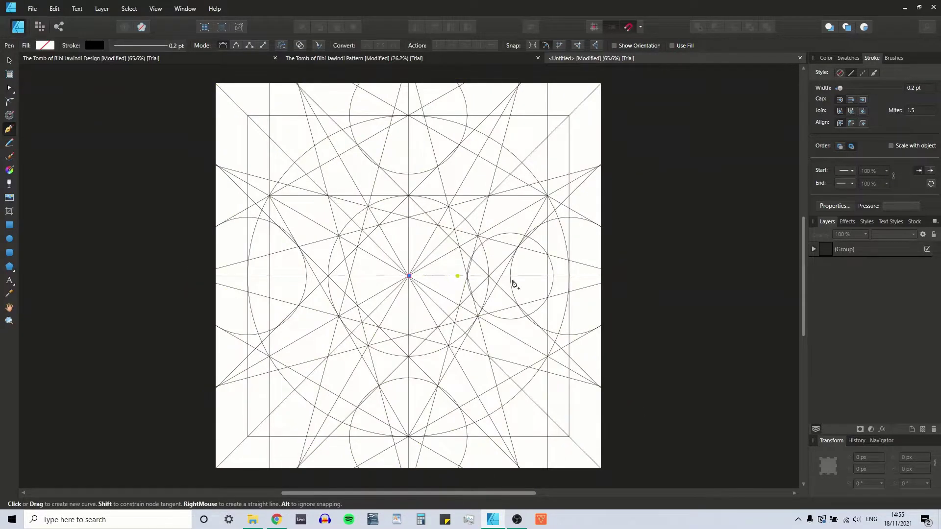
pyautogui.click(555, 277)
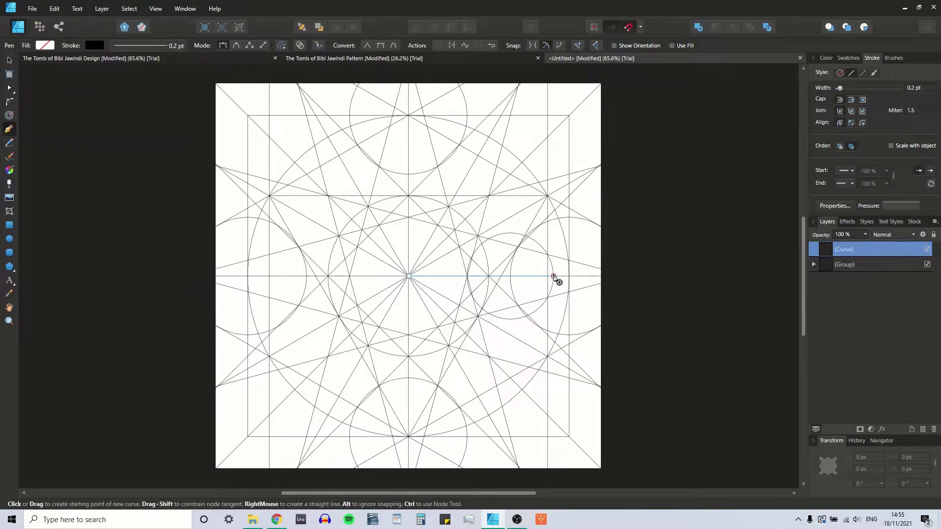
pyautogui.press('v')
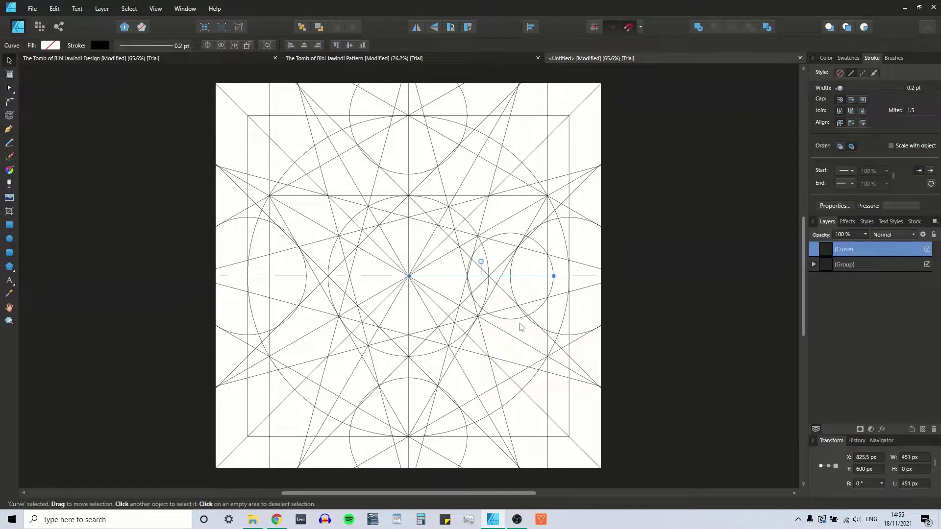
# Delete the measuring line, draw a large circle over the grid and set its width and height to 902 px.
pyautogui.press('Delete')
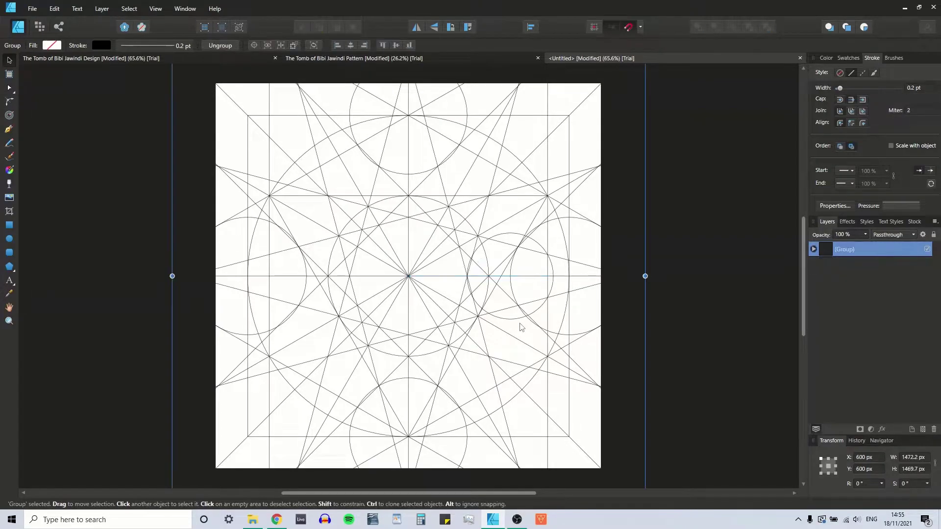
pyautogui.click(9, 238)
pyautogui.moveTo(273, 141); pyautogui.dragTo(519, 386)
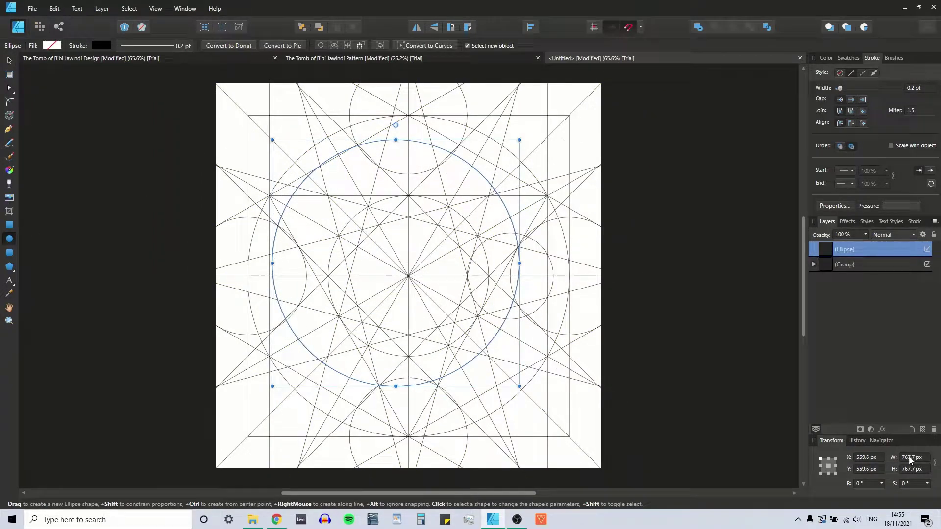
pyautogui.click(918, 459)
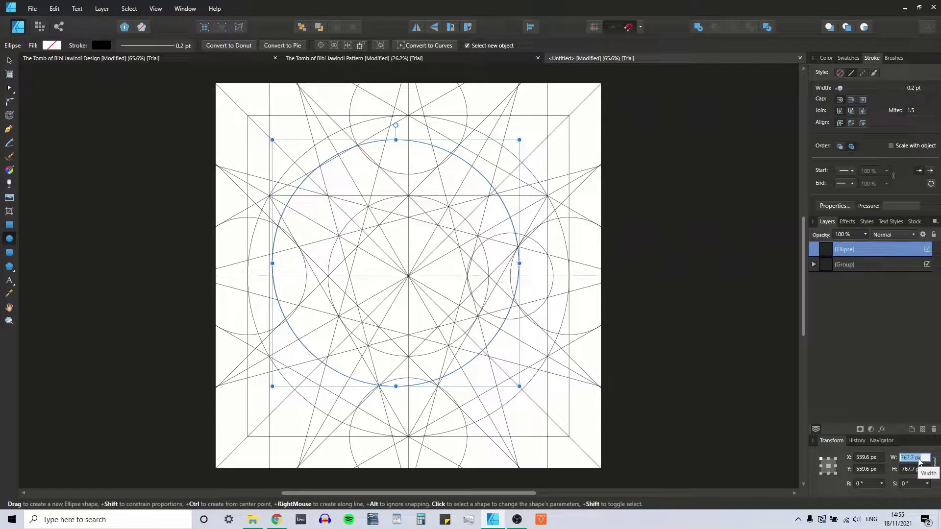
pyautogui.write('902')
pyautogui.press('Return')
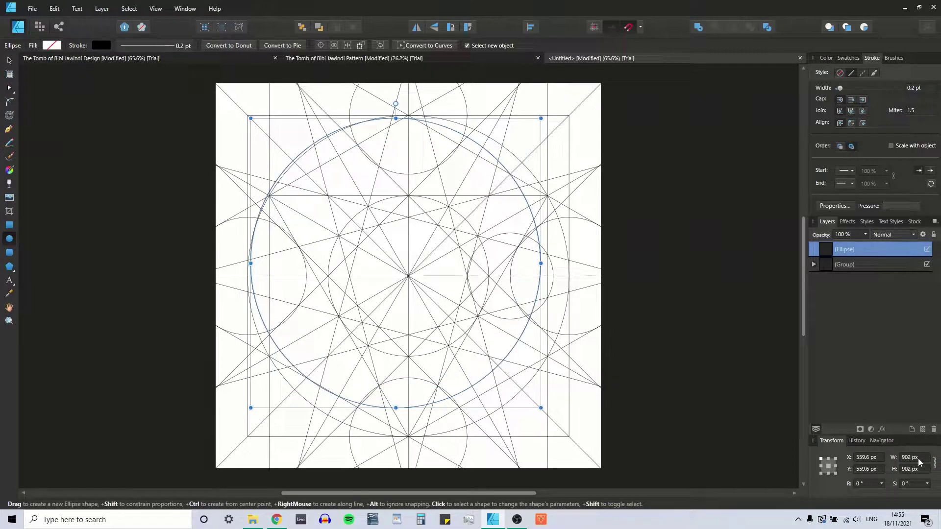
# Centre the 902 px circle horizontally and vertically on the page and place it in the grid group.
pyautogui.click(9, 60)
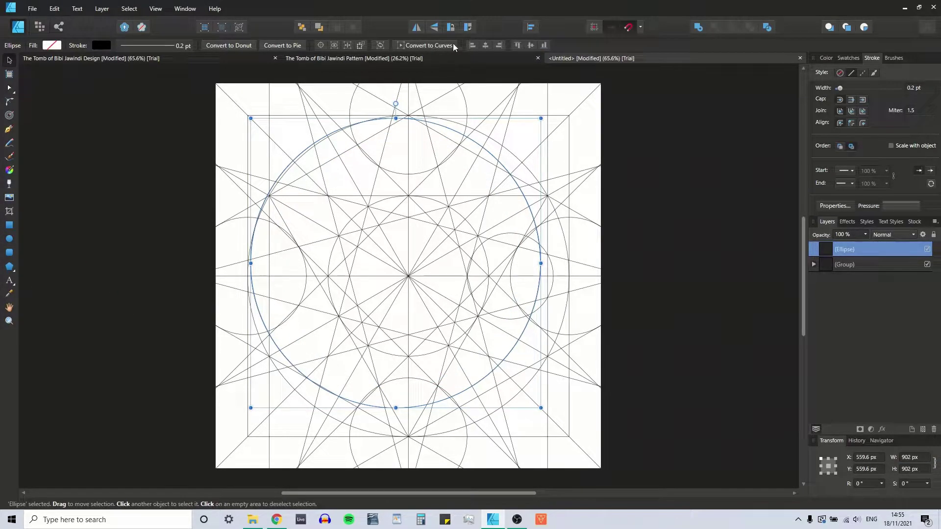
pyautogui.click(484, 45)
pyautogui.click(530, 45)
pyautogui.click(660, 247)
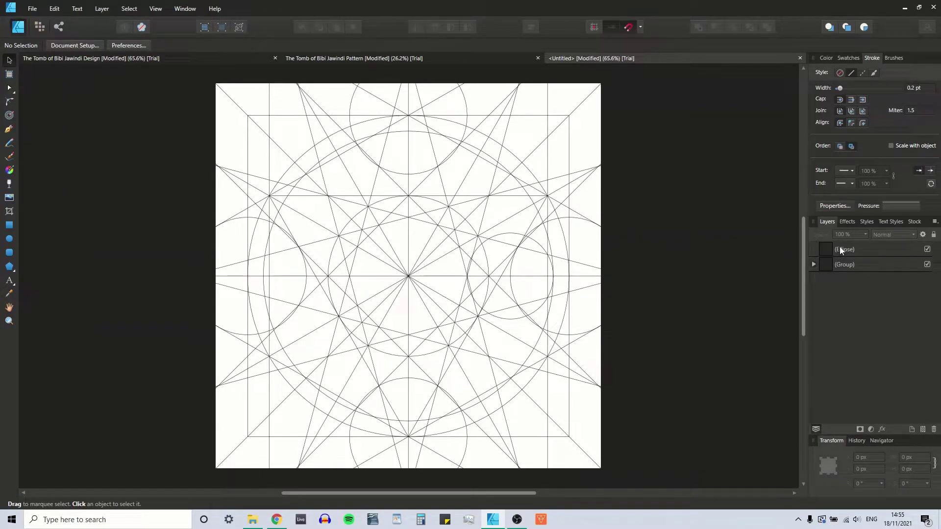
pyautogui.moveTo(847, 263); pyautogui.dragTo(848, 268)
pyautogui.click(8, 131)
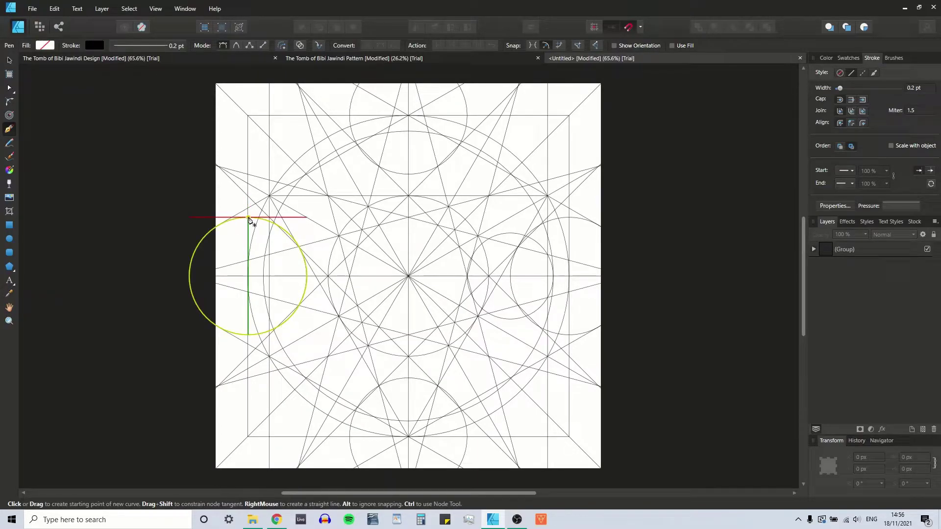
pyautogui.click(248, 217)
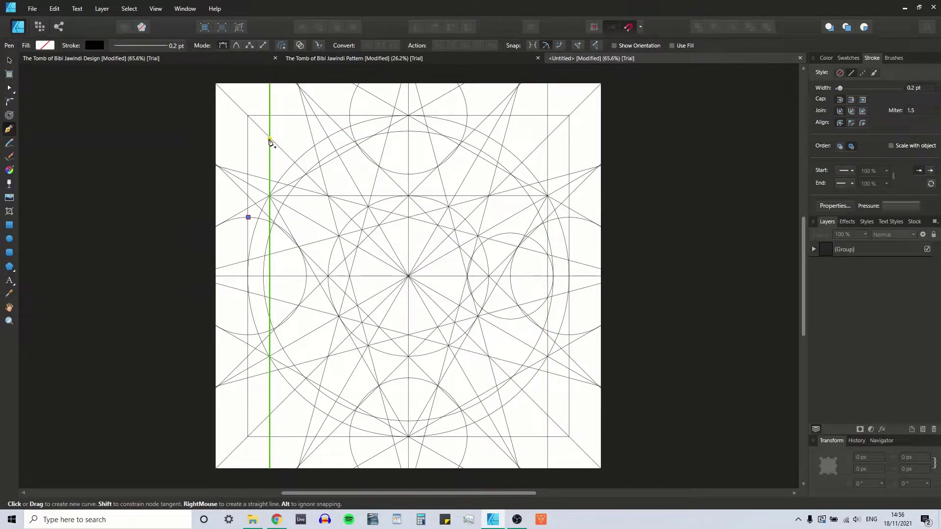
pyautogui.press('Escape')
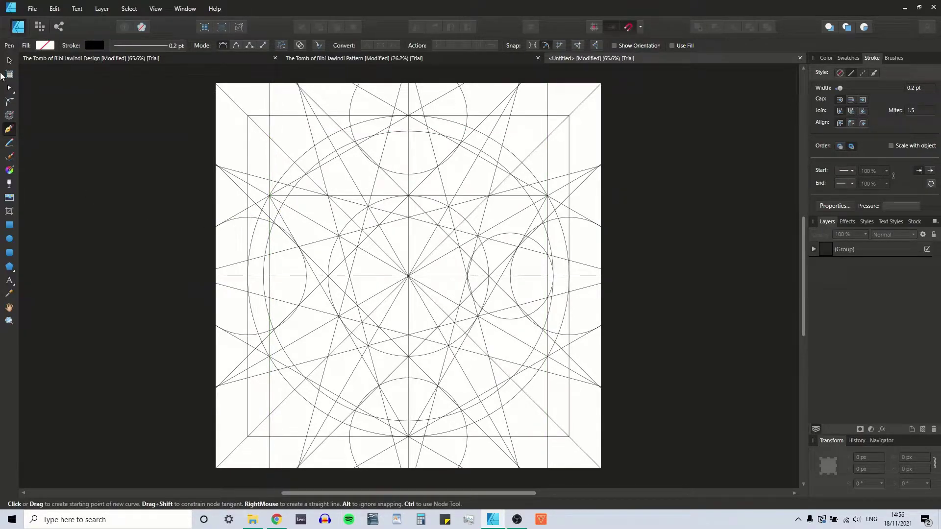
# Draw a Pen line about 259 px long from the left circle's topmost point to the upper-left diagonal's crossing at X 167 px, Y 167 px.
pyautogui.click(10, 60)
pyautogui.hotkey('ctrl', 'a')
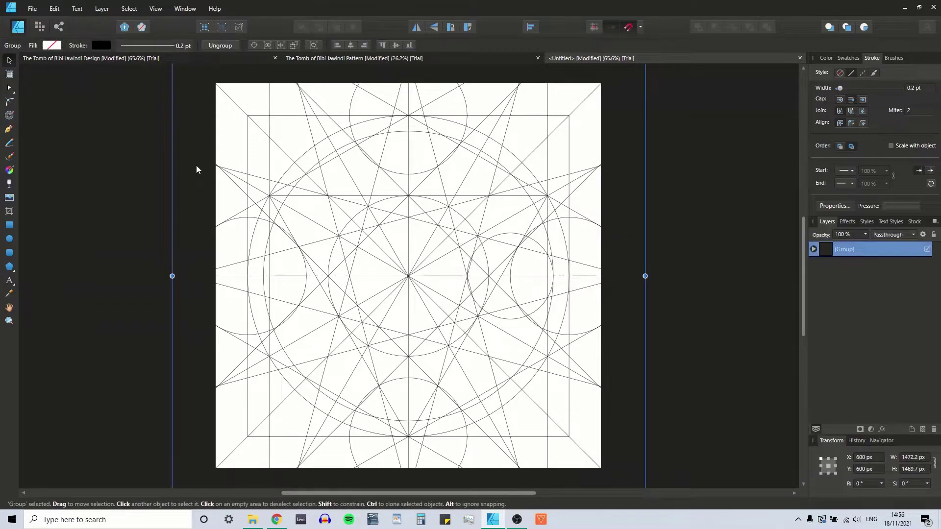
pyautogui.hotkey('ctrl', 'd')
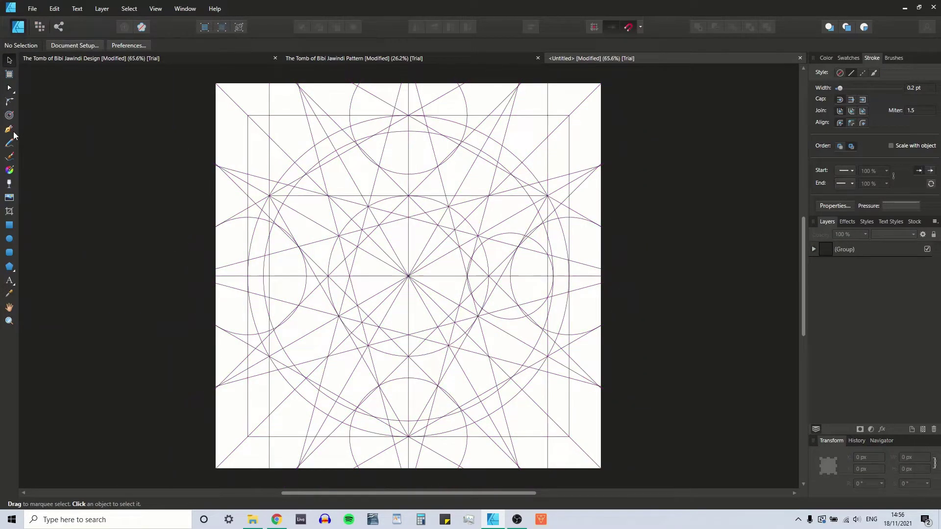
pyautogui.click(9, 129)
pyautogui.click(248, 218)
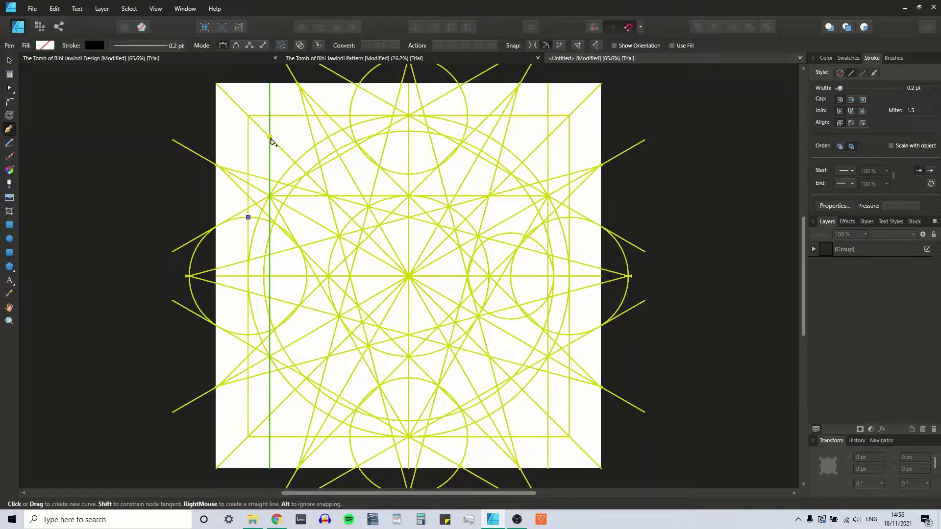
pyautogui.click(270, 138)
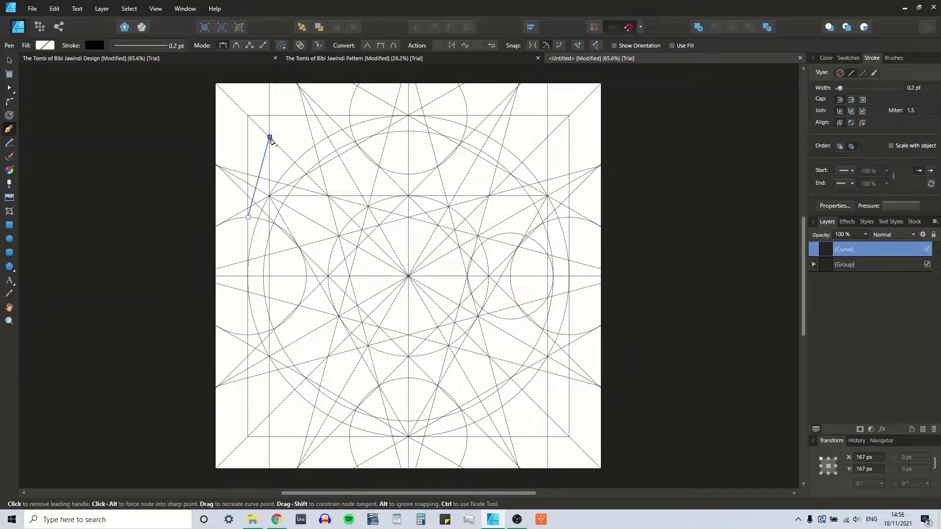
# Extend both ends of the steep upper-left line to the page's top and left edges, making it about 818 px long.
pyautogui.click(9, 59)
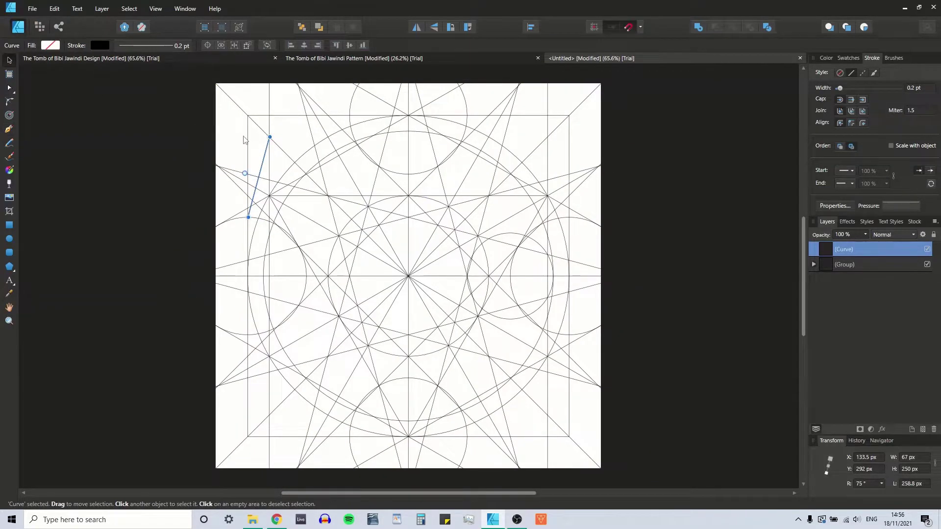
pyautogui.moveTo(269, 138); pyautogui.dragTo(284, 86)
pyautogui.moveTo(249, 220); pyautogui.dragTo(214, 339)
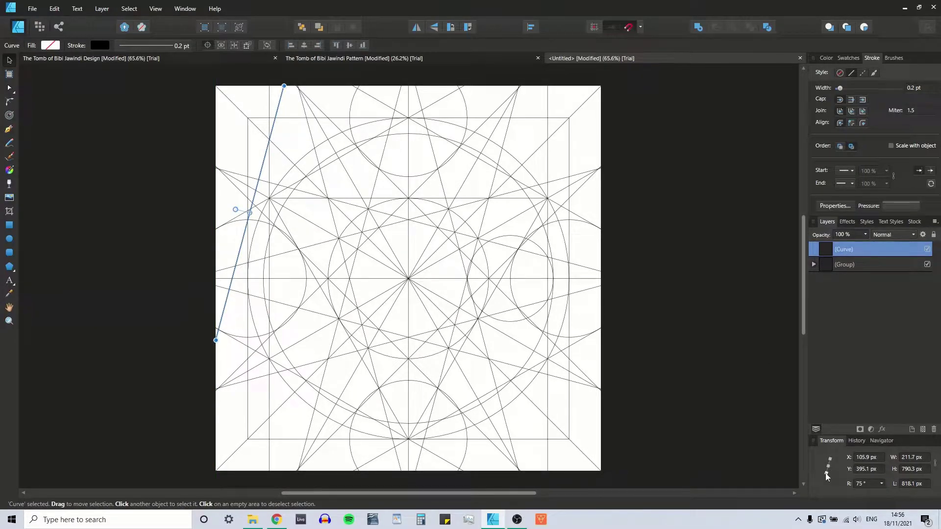
# Read the positions of the lower and upper end points of the steep line in the upper-left corner.
pyautogui.click(652, 298)
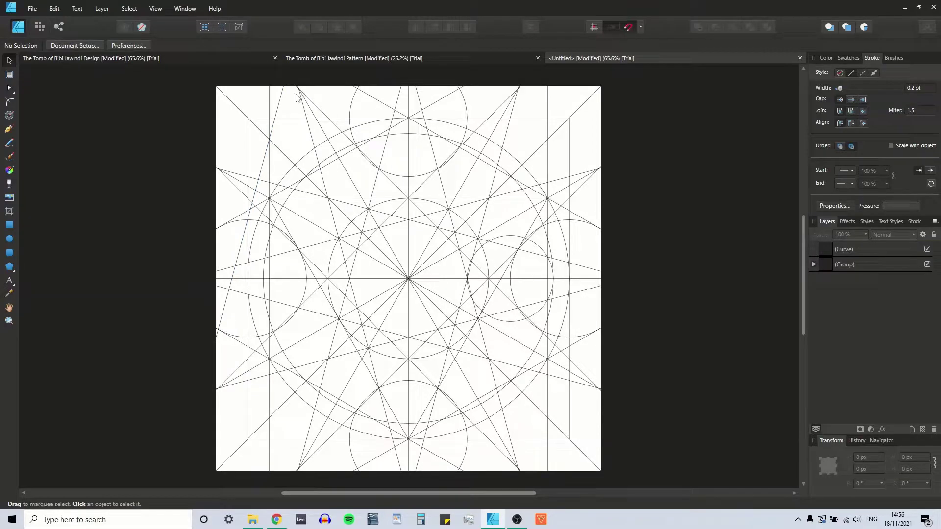
pyautogui.click(279, 100)
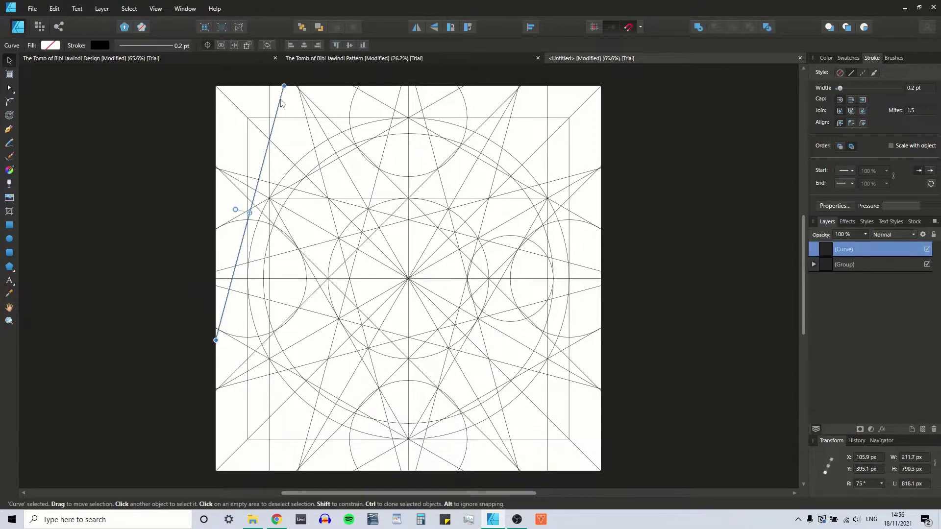
pyautogui.click(826, 473)
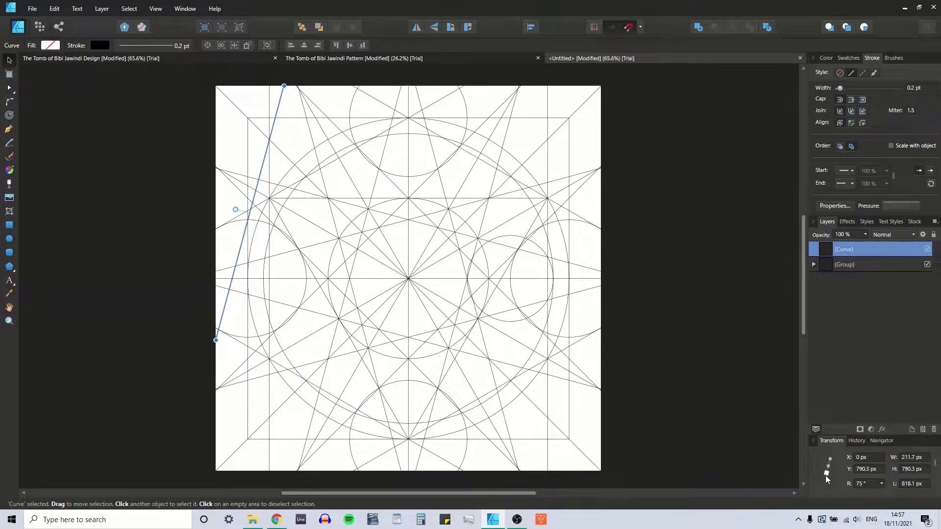
pyautogui.click(831, 459)
pyautogui.click(678, 273)
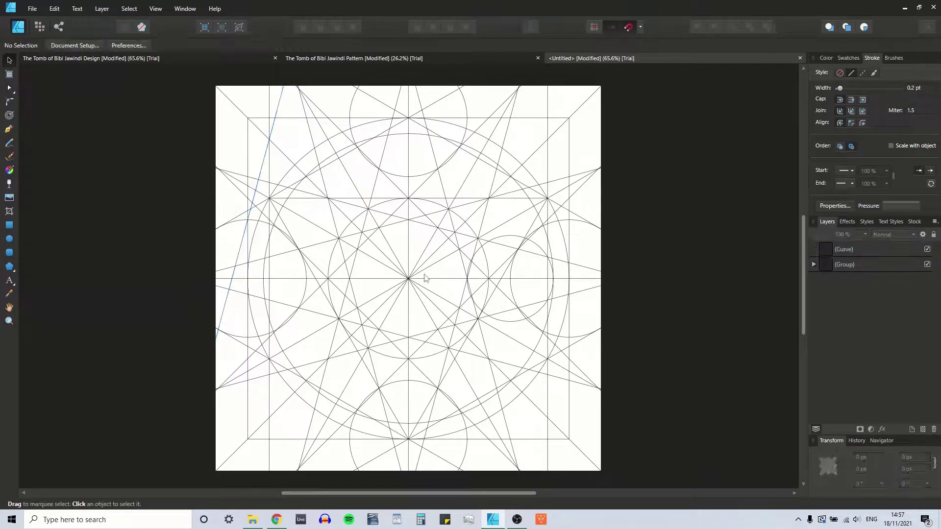
# Draw a Pen line from the upper-left diagonal crossing to the top circle's leftmost point and extend it to the page edges, about 818 px long.
pyautogui.click(9, 129)
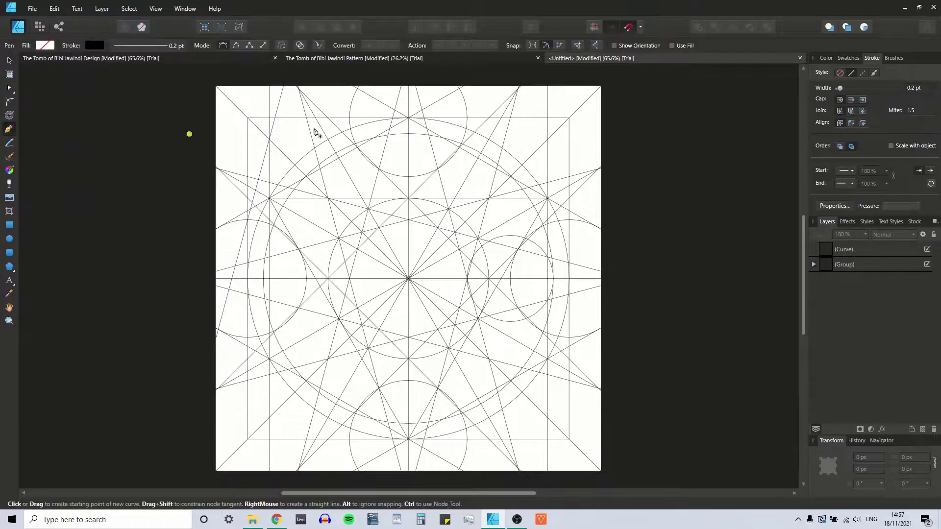
pyautogui.click(270, 140)
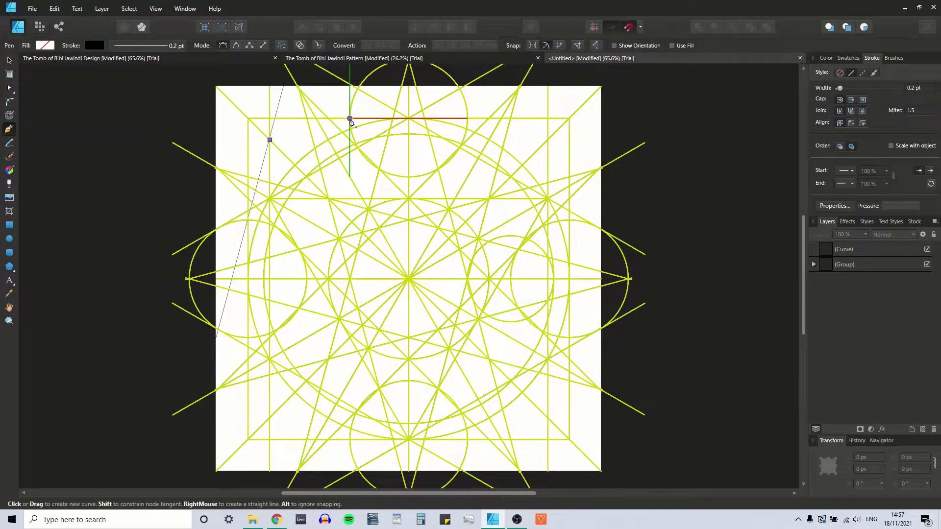
pyautogui.click(349, 118)
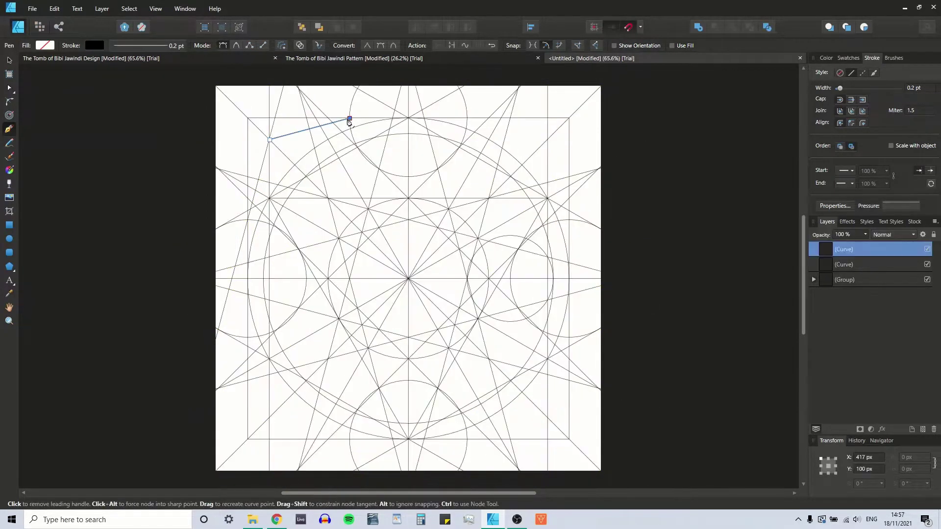
pyautogui.click(8, 60)
pyautogui.moveTo(270, 140); pyautogui.dragTo(215, 155)
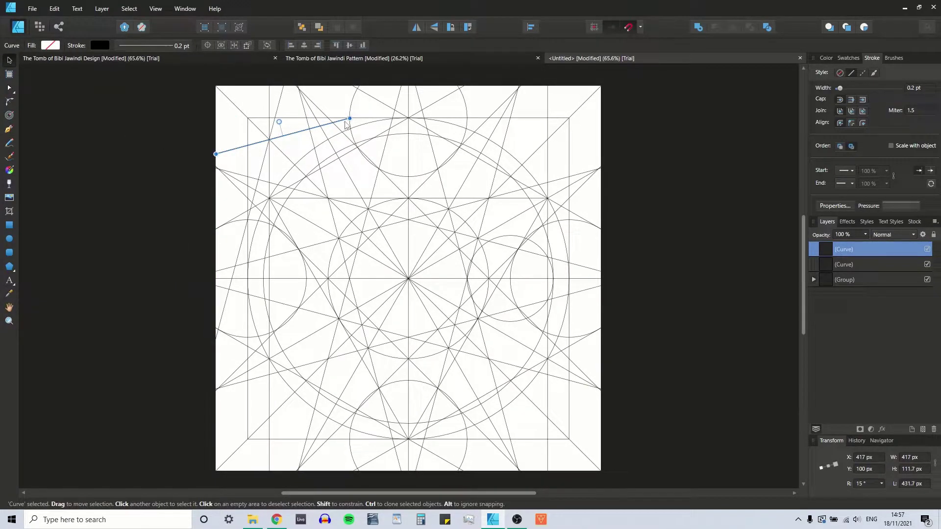
pyautogui.moveTo(349, 118); pyautogui.dragTo(469, 86)
pyautogui.click(134, 99)
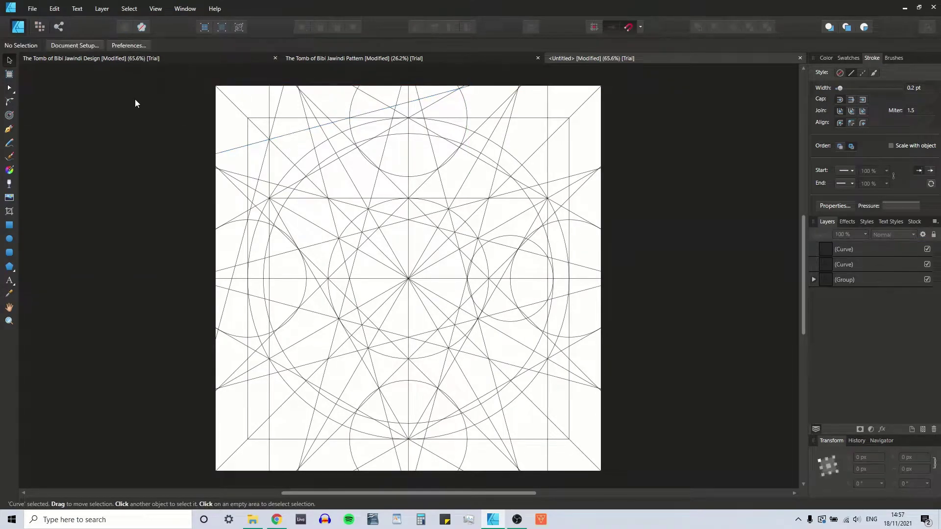
# Read the positions of both end points of the shallow line across the upper-left corner.
pyautogui.click(300, 131)
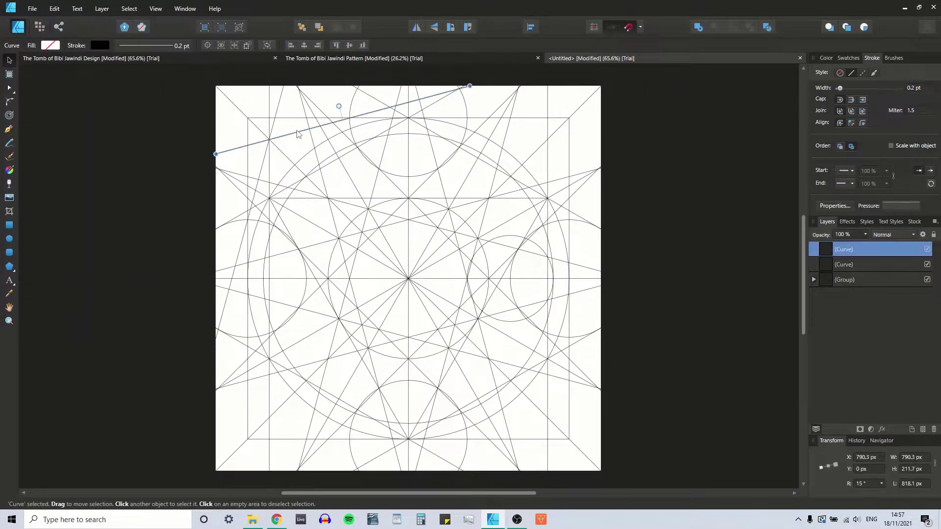
pyautogui.click(834, 463)
pyautogui.click(836, 465)
pyautogui.click(821, 468)
pyautogui.click(749, 369)
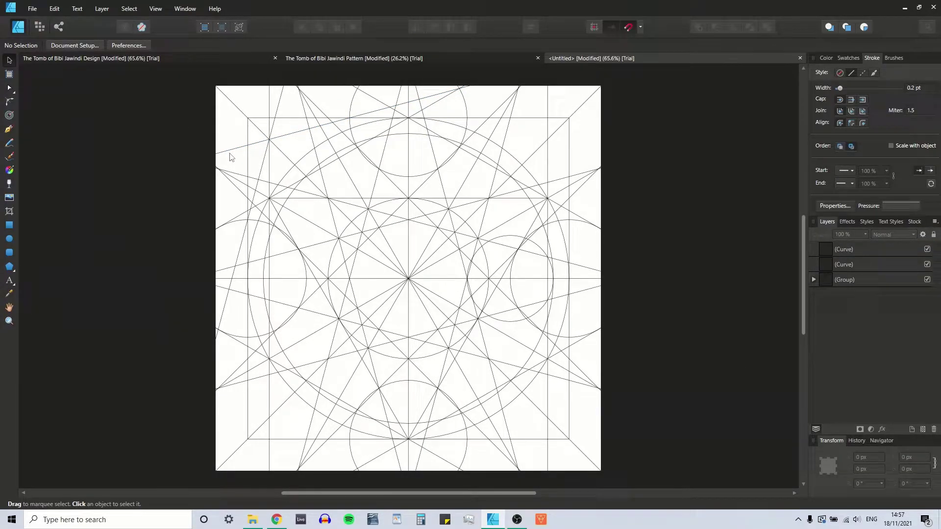
# Draw a Pen line about 259 px long from the right circle's lowest point to the lower-right diagonal's crossing at X 1033 px, Y 1033 px.
pyautogui.click(9, 129)
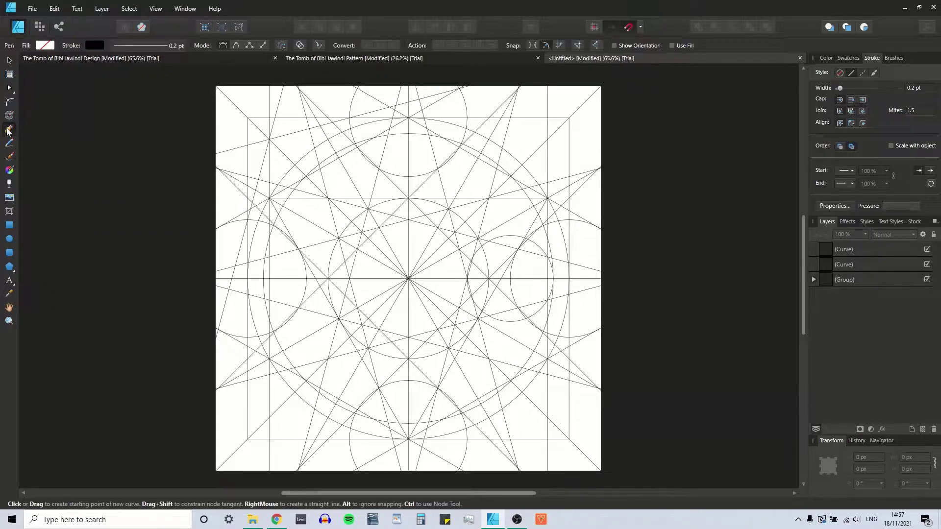
pyautogui.click(9, 62)
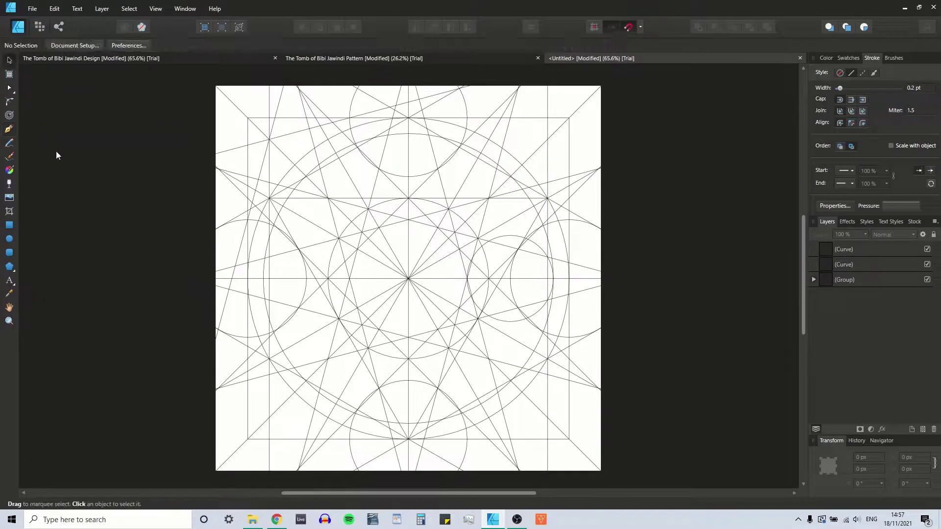
pyautogui.click(596, 230)
pyautogui.click(699, 278)
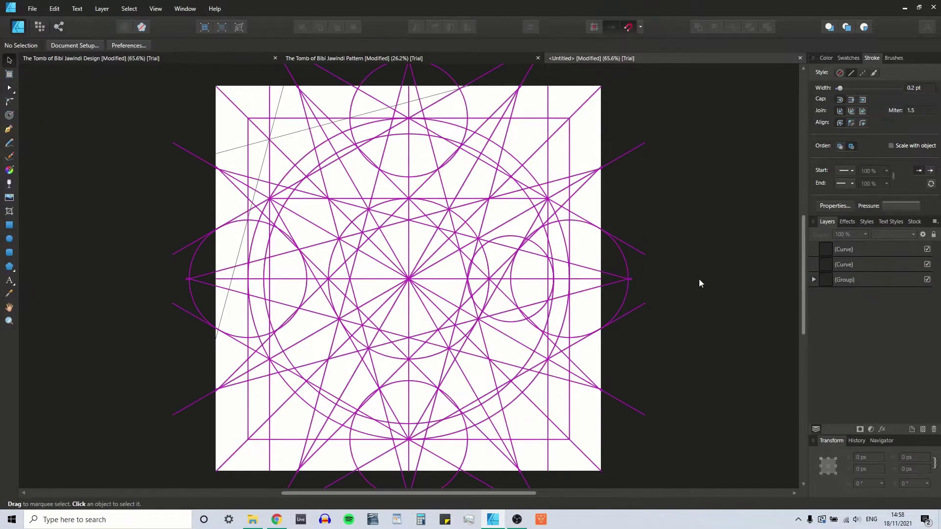
pyautogui.click(8, 131)
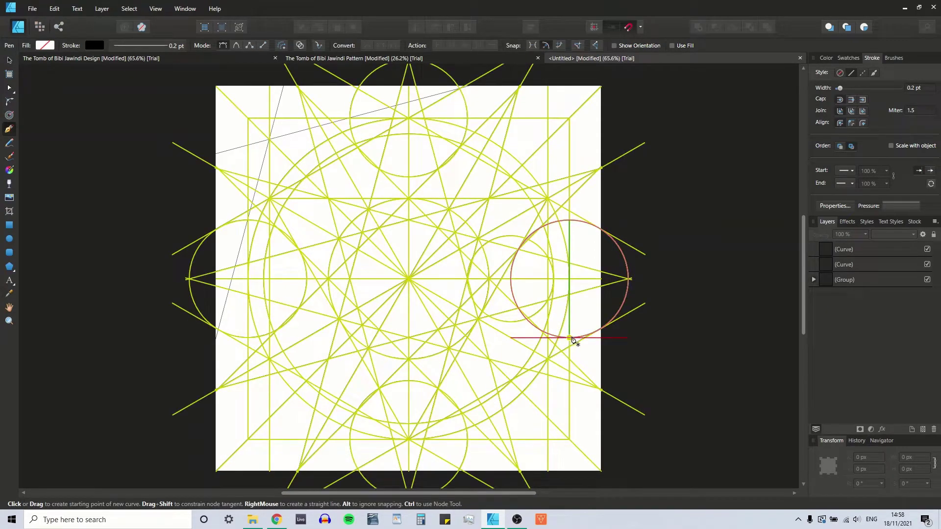
pyautogui.click(569, 338)
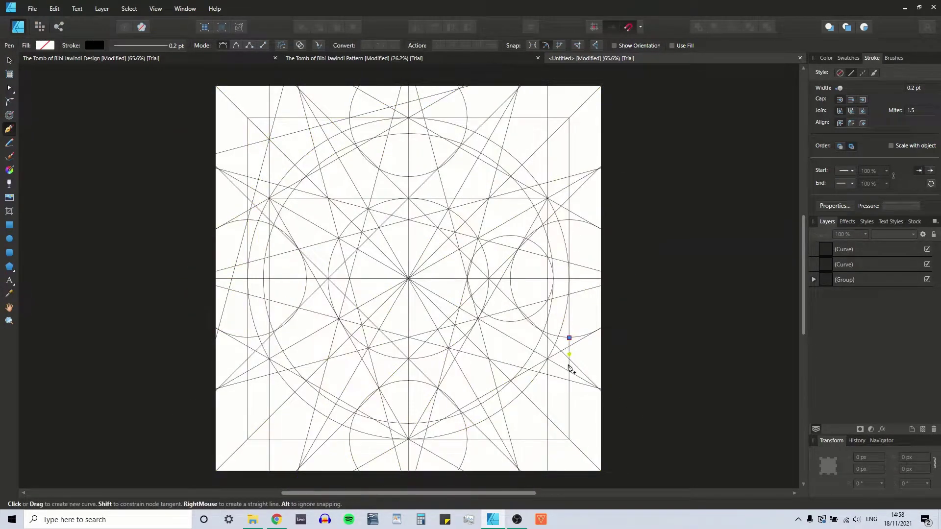
pyautogui.click(548, 419)
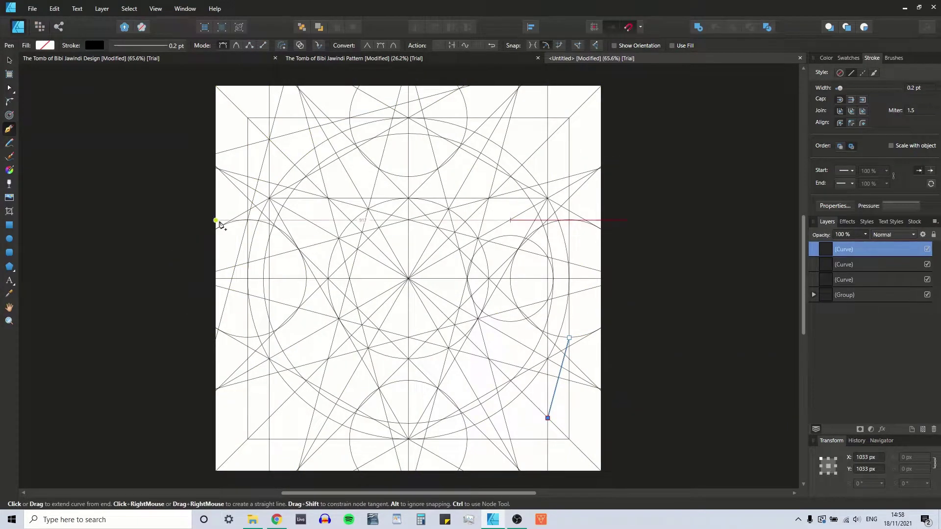
# Extend both ends of the lower-right line to the page's right and bottom edges, making it about 818 px long.
pyautogui.click(9, 60)
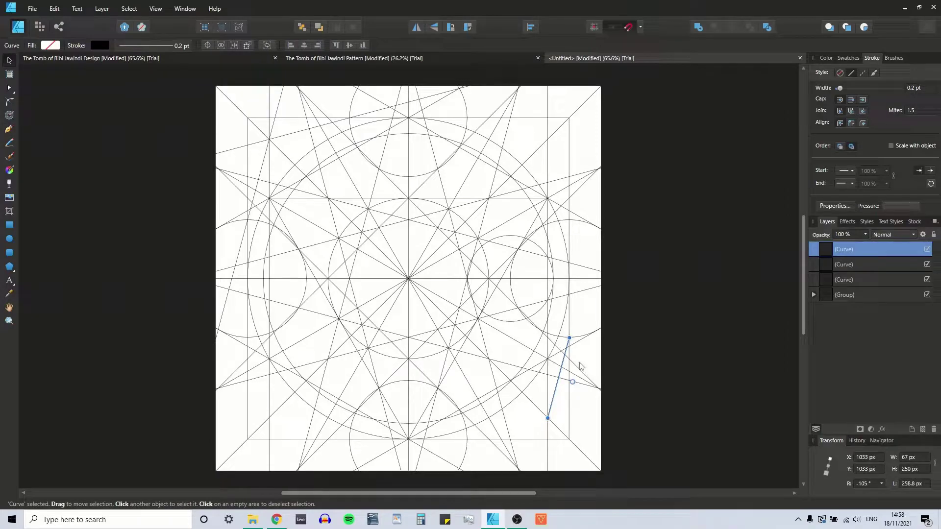
pyautogui.moveTo(570, 336); pyautogui.dragTo(602, 217)
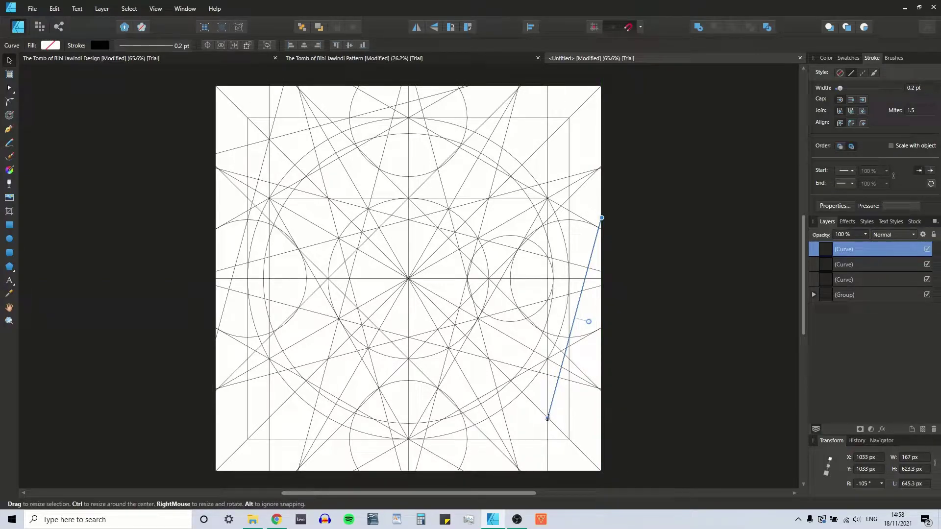
pyautogui.moveTo(547, 418); pyautogui.dragTo(531, 472)
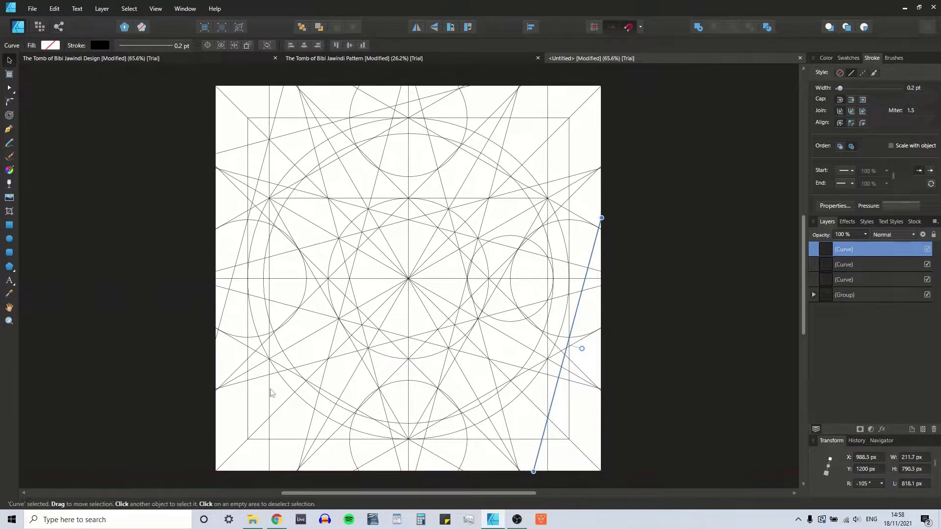
# Draw a Pen line from the lower-right diagonal crossing to the bottom circle's rightmost point at X 783 px, Y 1100 px.
pyautogui.click(8, 130)
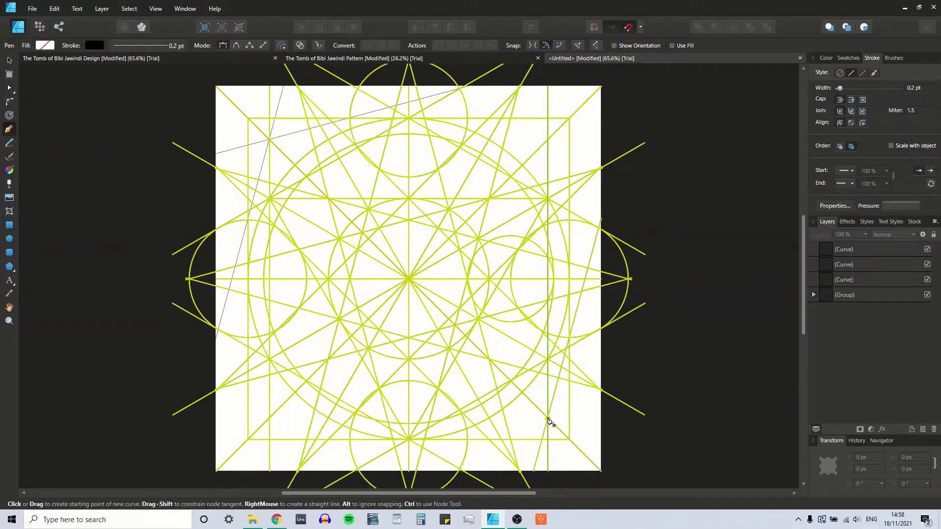
pyautogui.click(548, 419)
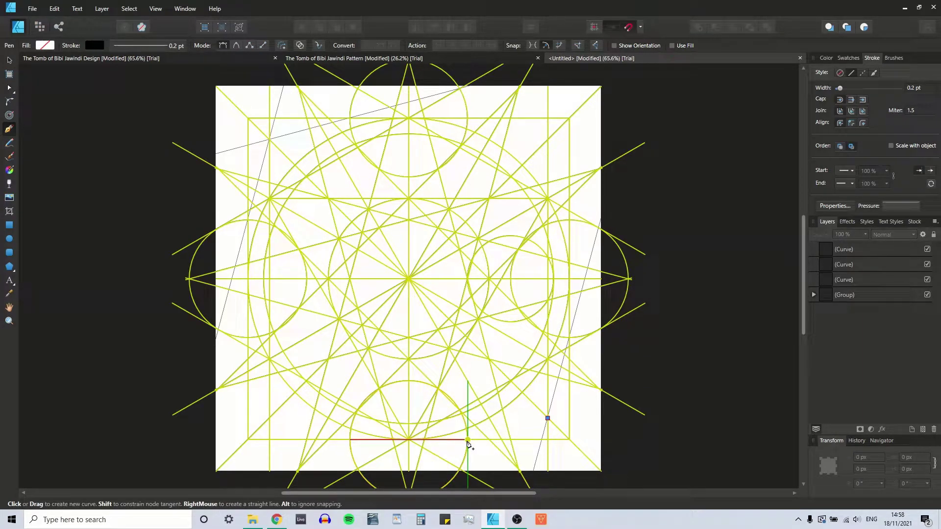
pyautogui.click(467, 439)
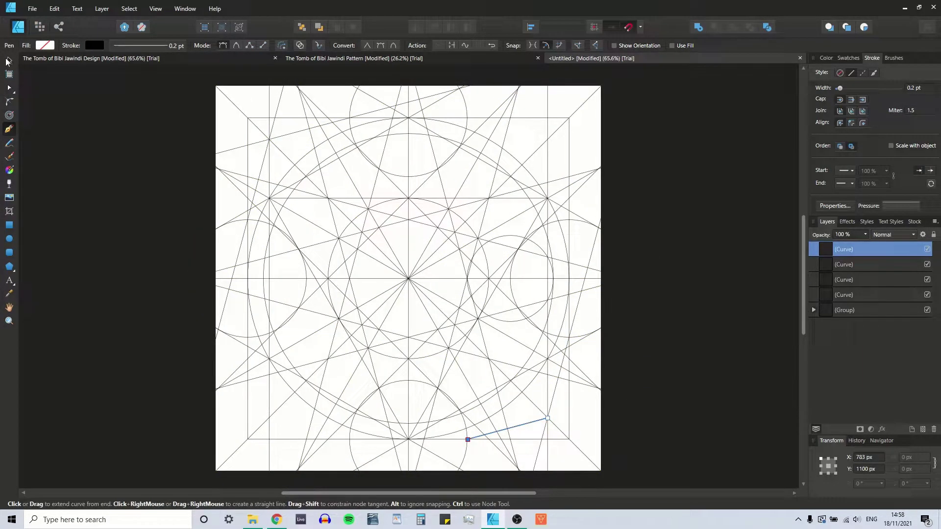
pyautogui.press('Escape')
pyautogui.click(8, 60)
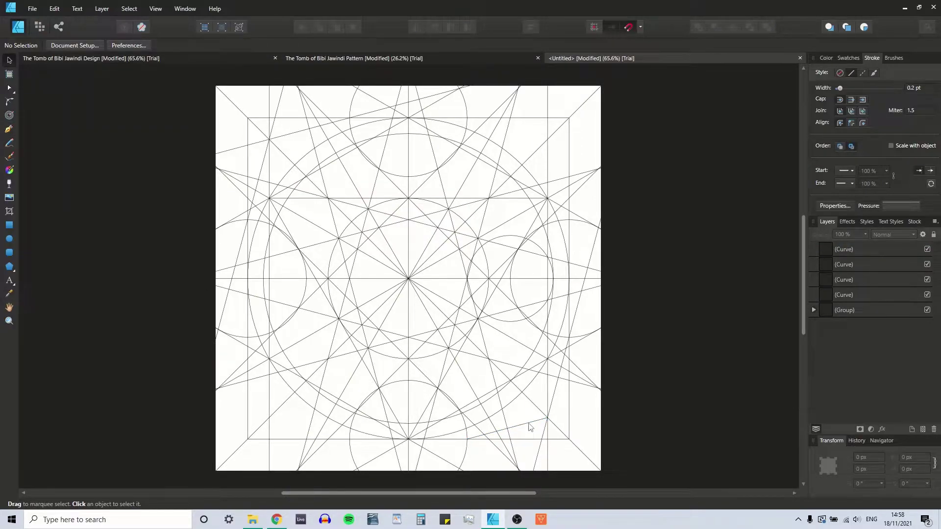
# Extend both ends of the shallow lower-right line to the page's right and bottom edges, making it about 818 px long.
pyautogui.click(529, 424)
pyautogui.moveTo(549, 418); pyautogui.dragTo(602, 404)
pyautogui.moveTo(462, 442); pyautogui.dragTo(346, 457)
pyautogui.click(602, 398)
pyautogui.click(590, 395)
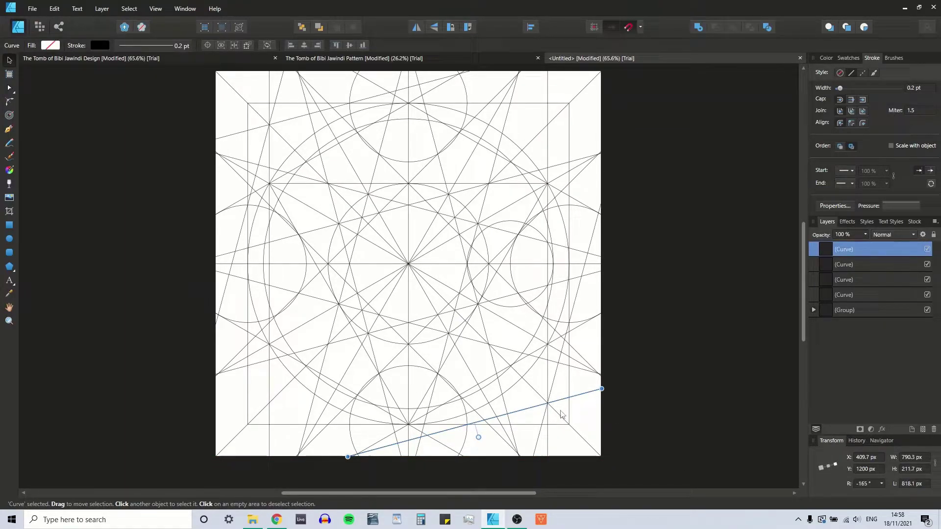
# Read the end point positions of the shallow and steep lines across the lower-right corner.
pyautogui.click(822, 469)
pyautogui.click(821, 468)
pyautogui.click(620, 411)
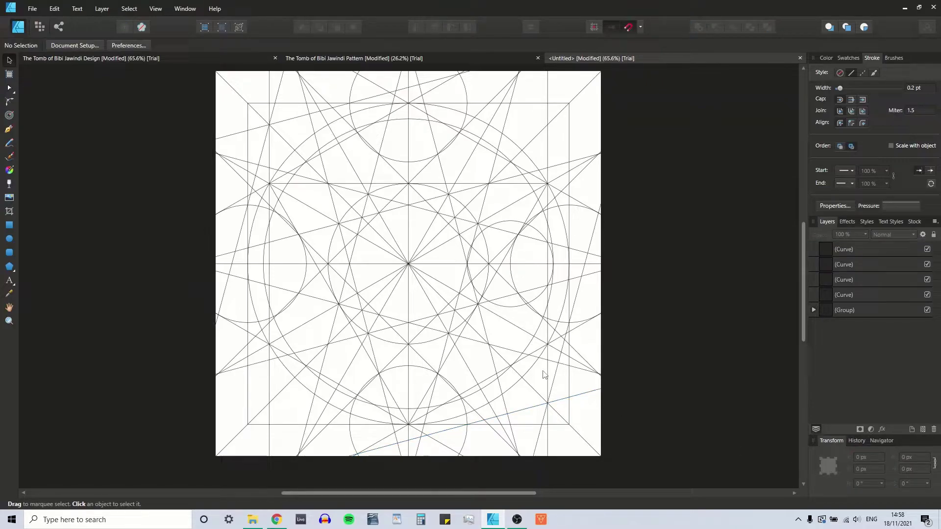
pyautogui.click(557, 381)
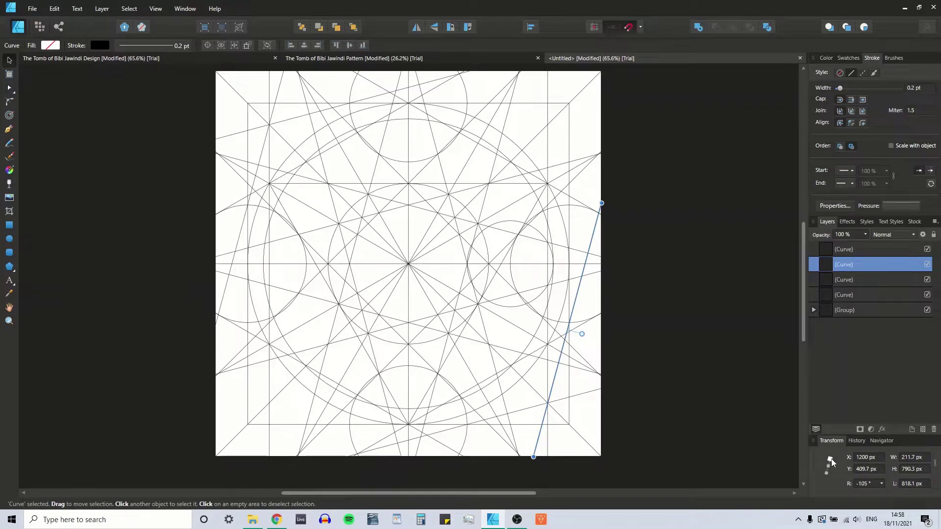
pyautogui.click(722, 418)
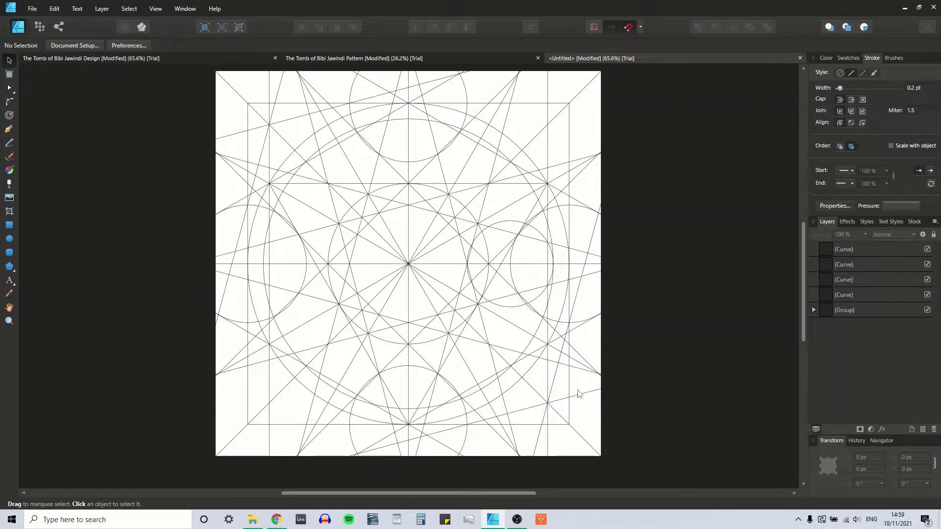
# Duplicate the four slanted corner lines and rotate the copies 90° to cover the other two corners.
pyautogui.click(913, 295)
pyautogui.keyDown('shift'); pyautogui.click(875, 251); pyautogui.keyUp('shift')
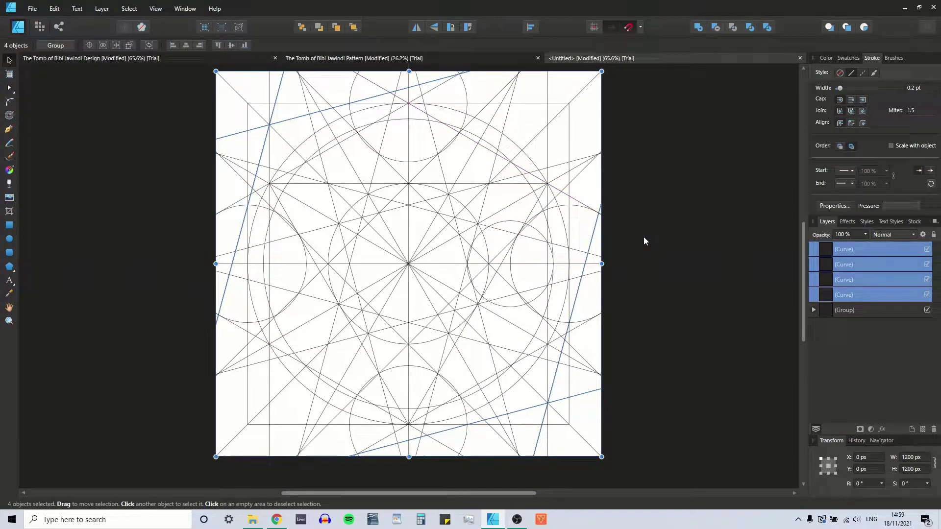
pyautogui.hotkey('ctrl', 'j')
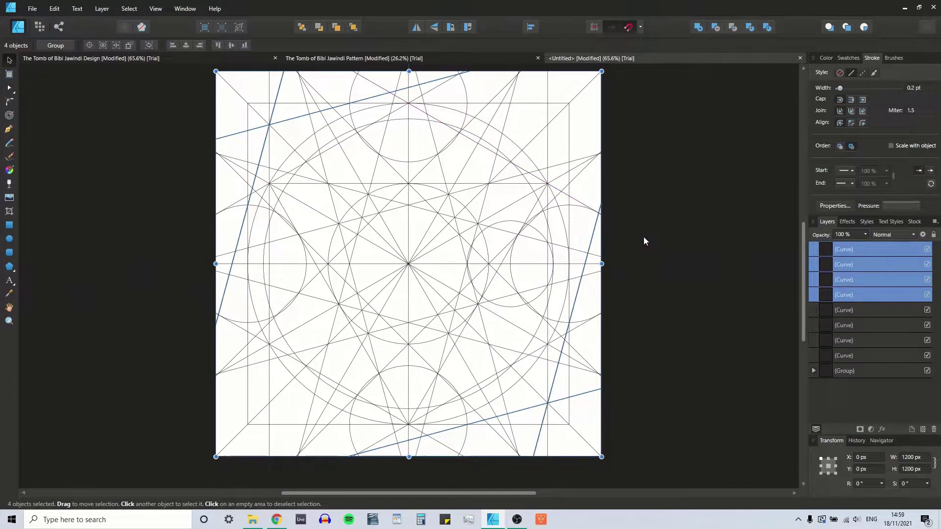
pyautogui.click(448, 28)
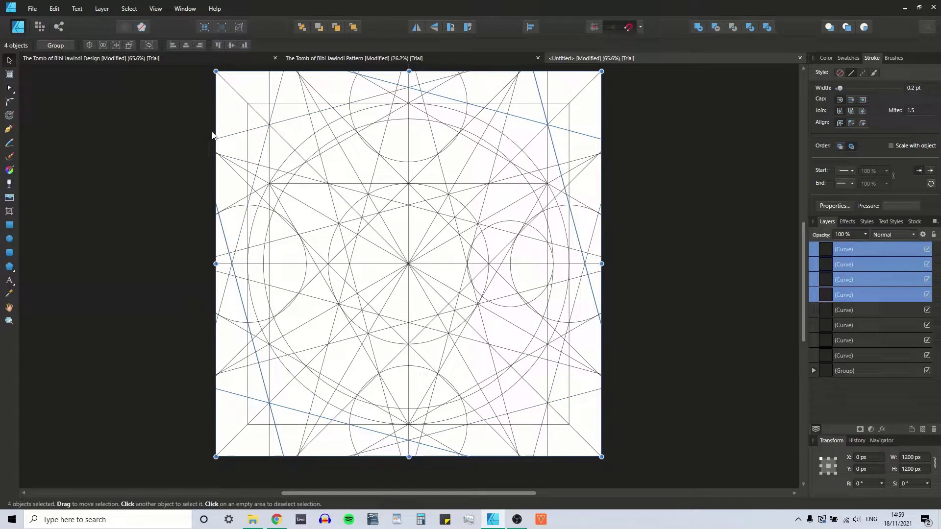
pyautogui.click(162, 132)
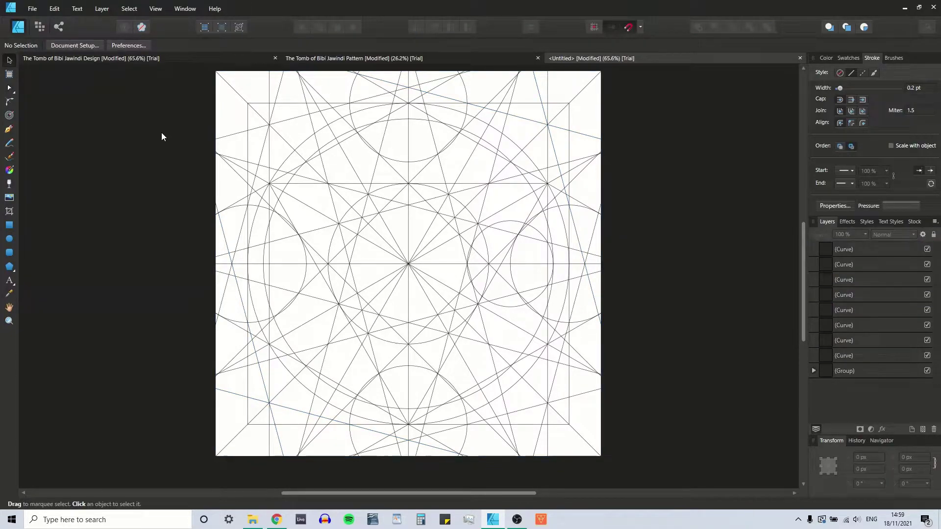
# Lock the group that holds the earlier construction lines and circles.
pyautogui.hotkey('ctrl', 'a')
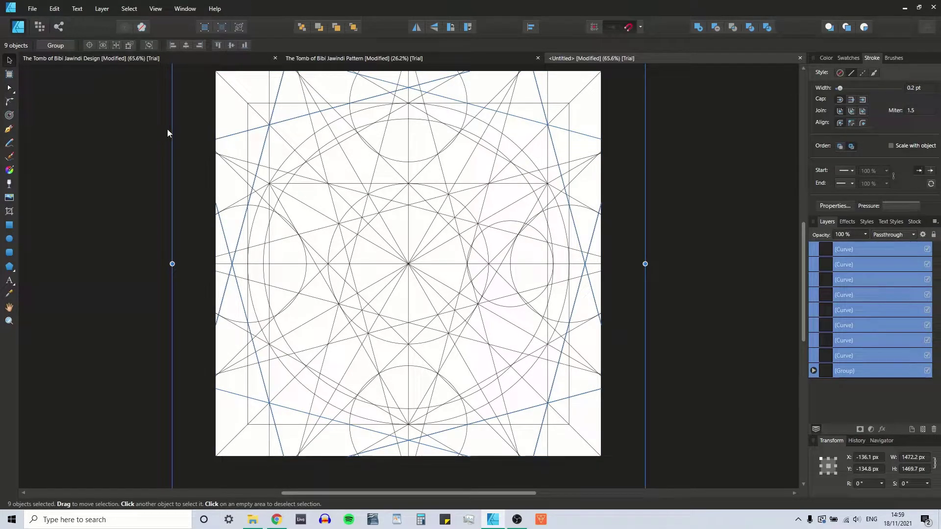
pyautogui.click(693, 186)
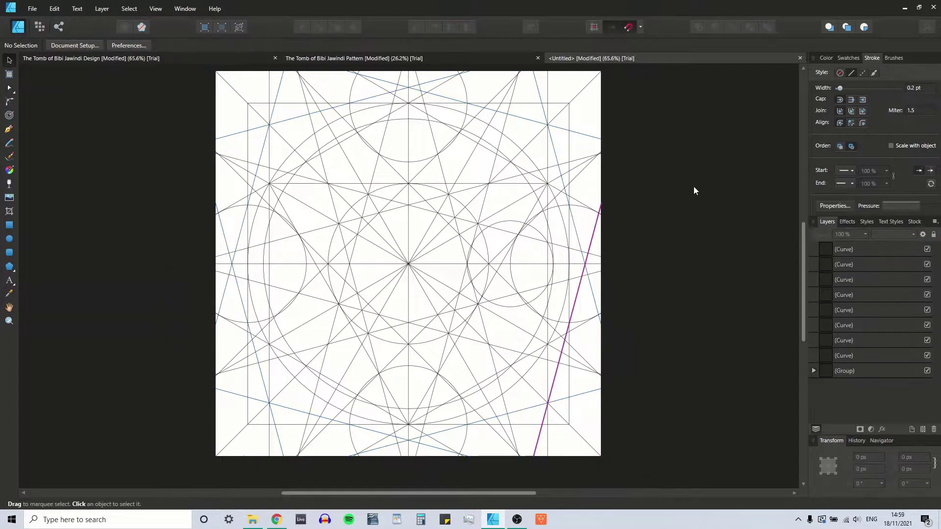
pyautogui.click(890, 371)
pyautogui.click(933, 235)
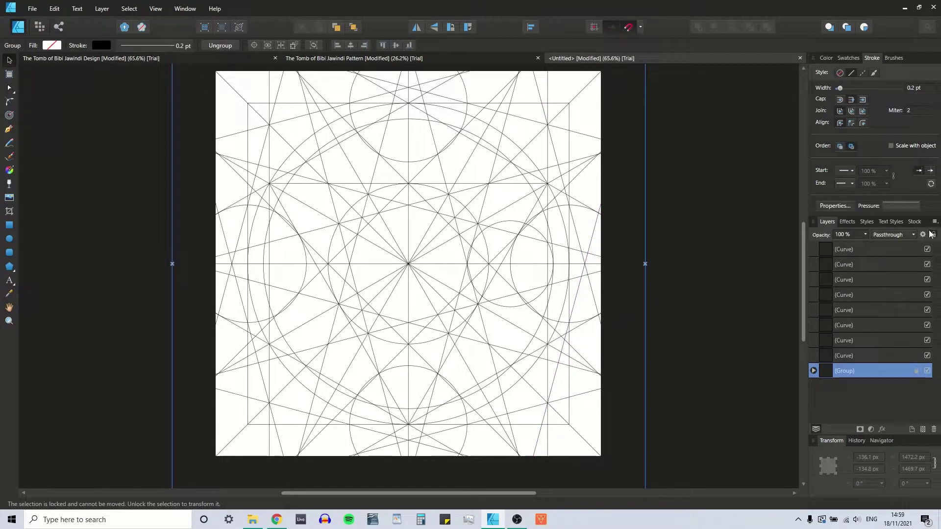
# Move all eight slanted corner lines into the locked construction group.
pyautogui.hotkey('ctrl', 'a')
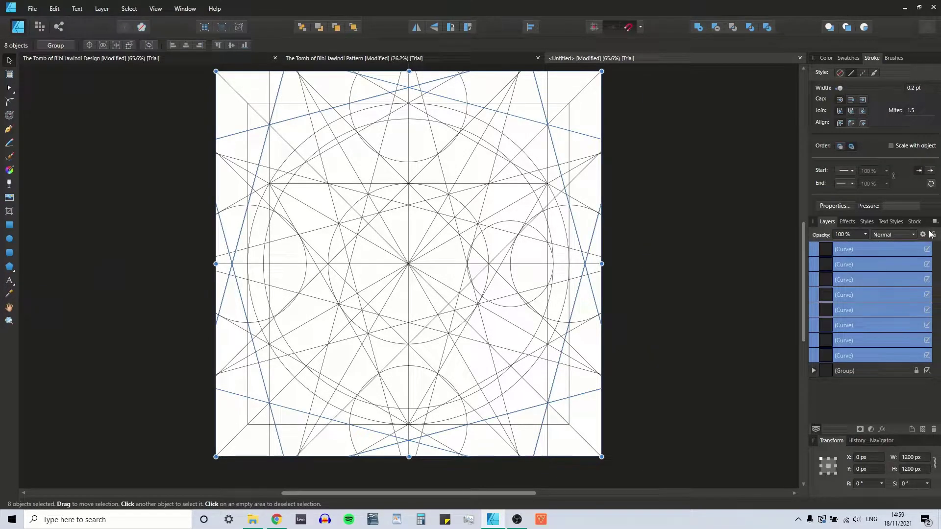
pyautogui.click(610, 235)
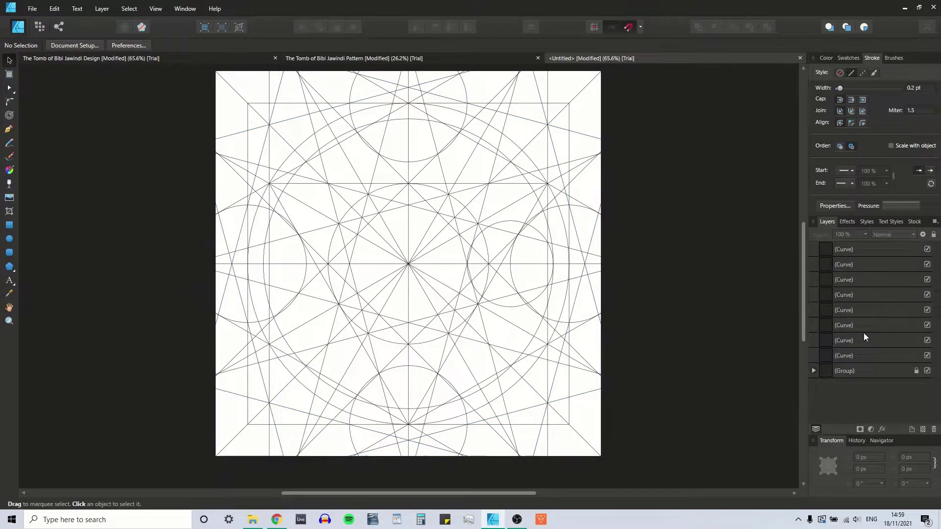
pyautogui.click(863, 252)
pyautogui.keyDown('shift'); pyautogui.click(843, 356); pyautogui.keyUp('shift')
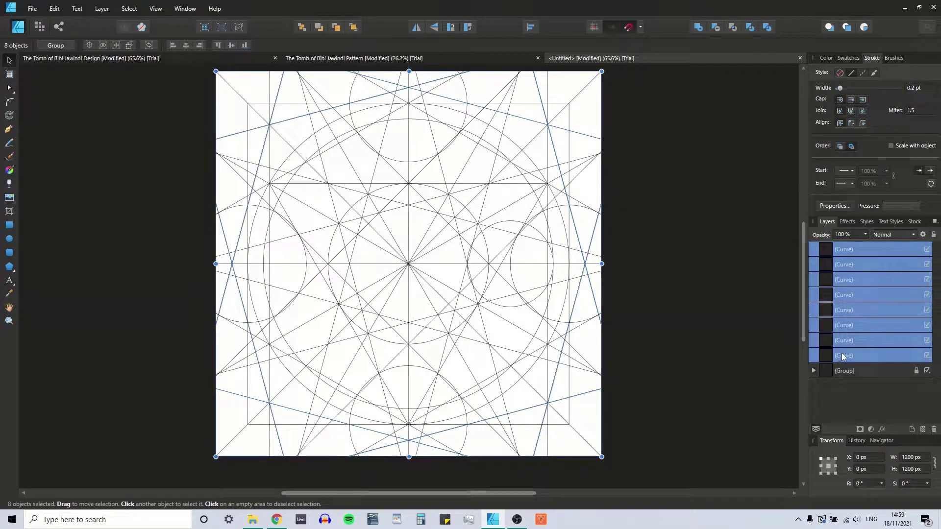
pyautogui.moveTo(843, 356); pyautogui.dragTo(848, 374)
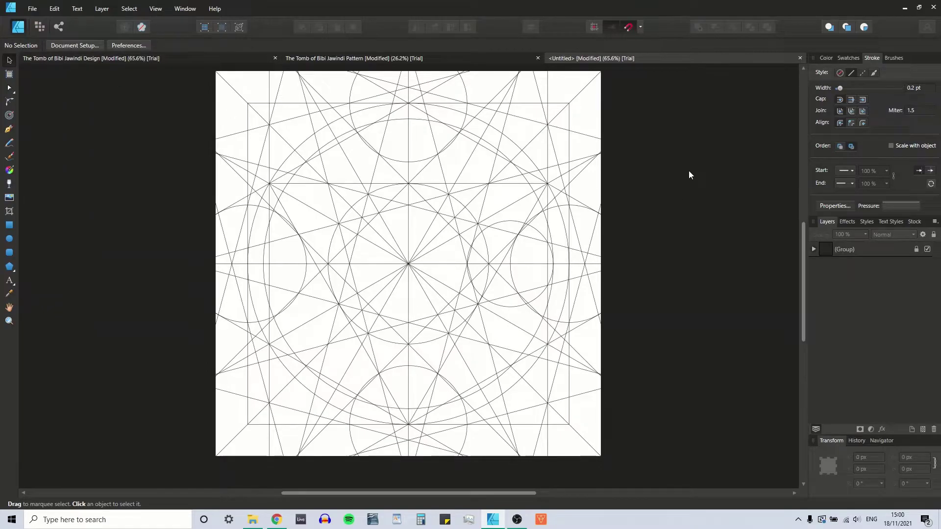
# Set the stroke for new objects to red (C 0, M 100, Y 100, K 0) with a 1 pt width.
pyautogui.click(826, 59)
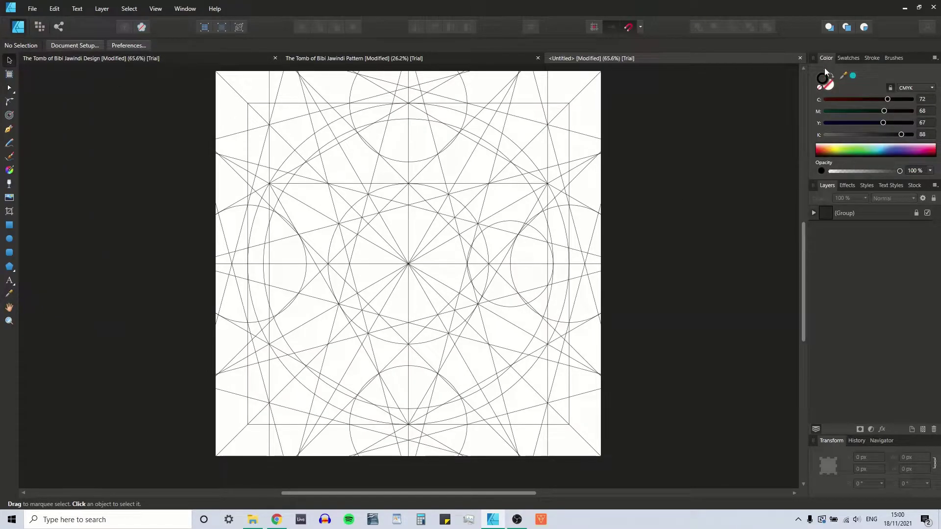
pyautogui.click(854, 76)
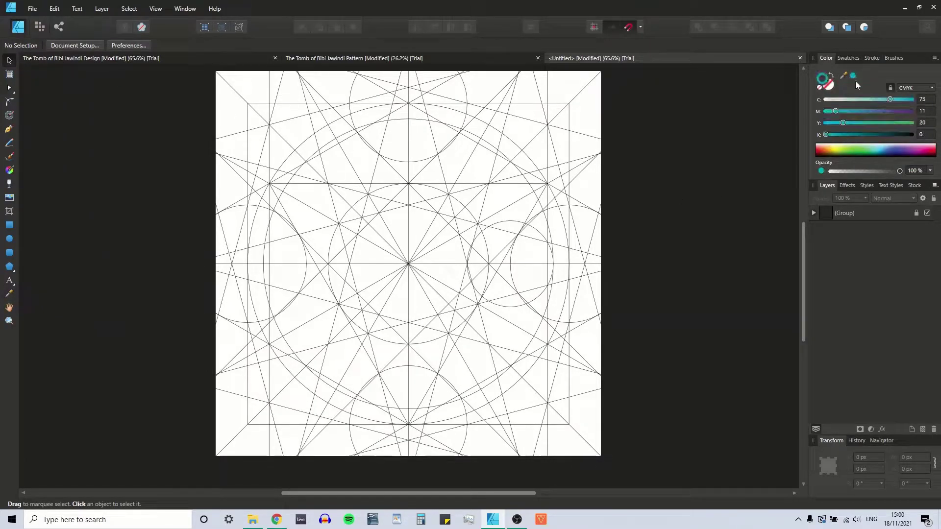
pyautogui.moveTo(837, 110); pyautogui.dragTo(912, 123)
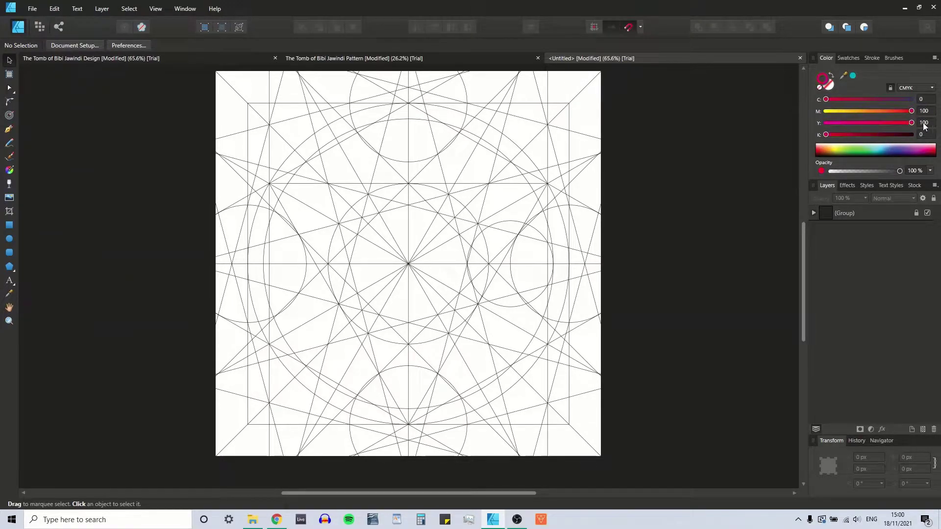
pyautogui.click(873, 58)
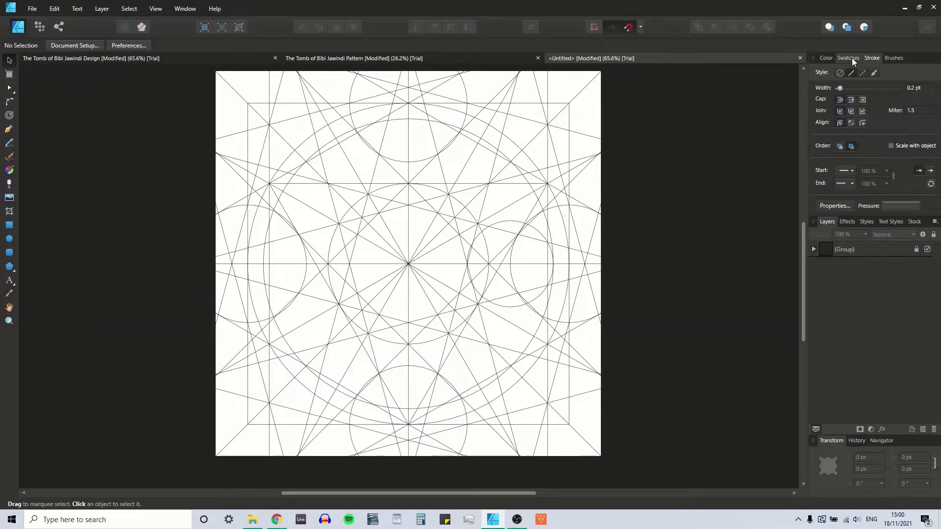
pyautogui.click(910, 87)
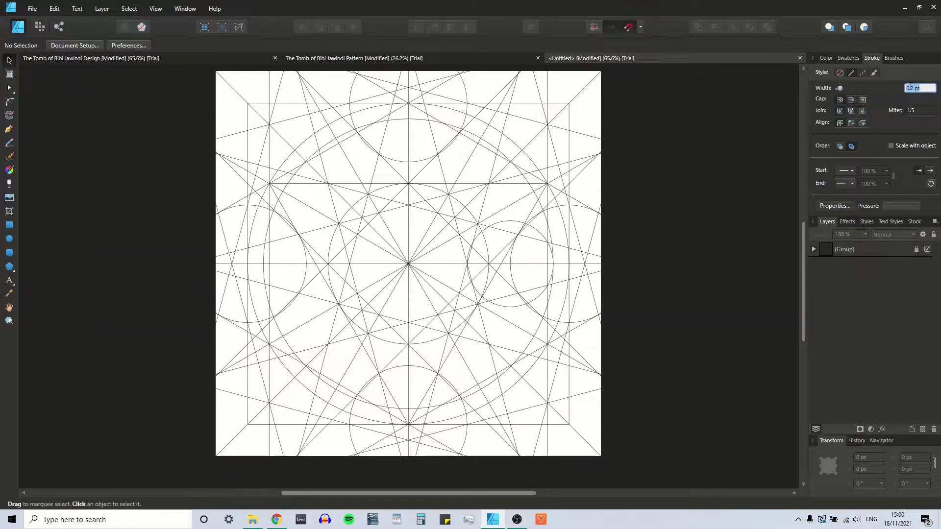
pyautogui.write('1')
pyautogui.press('Return')
# Unlock the construction grid group and leave nothing selected.
pyautogui.click(9, 129)
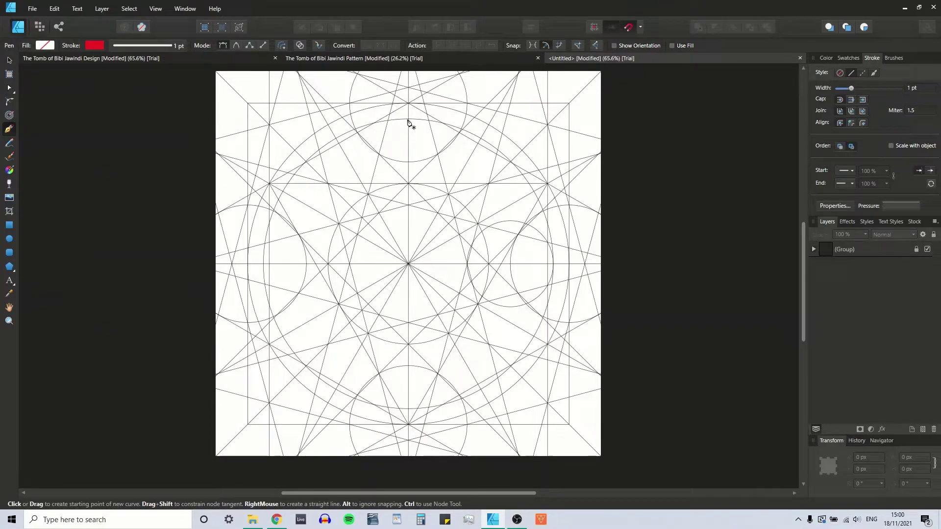
pyautogui.click(9, 60)
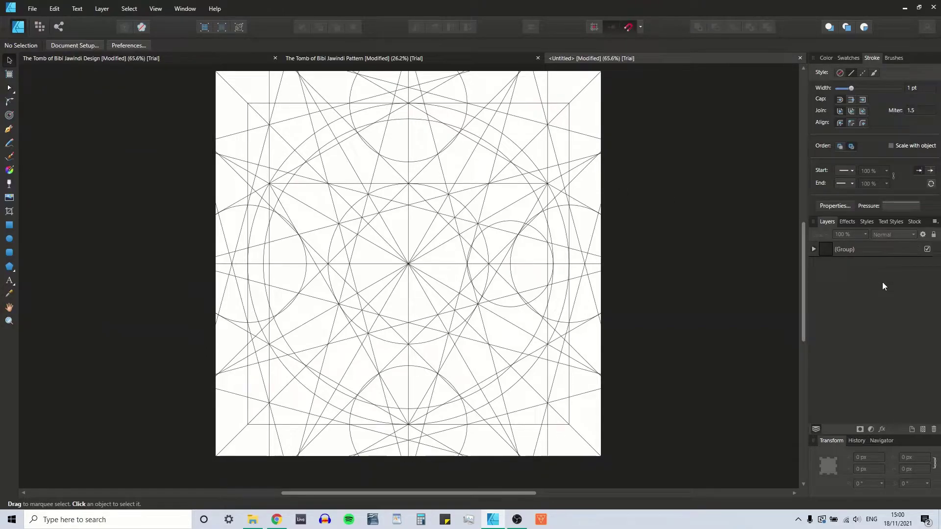
pyautogui.click(597, 189)
pyautogui.click(687, 181)
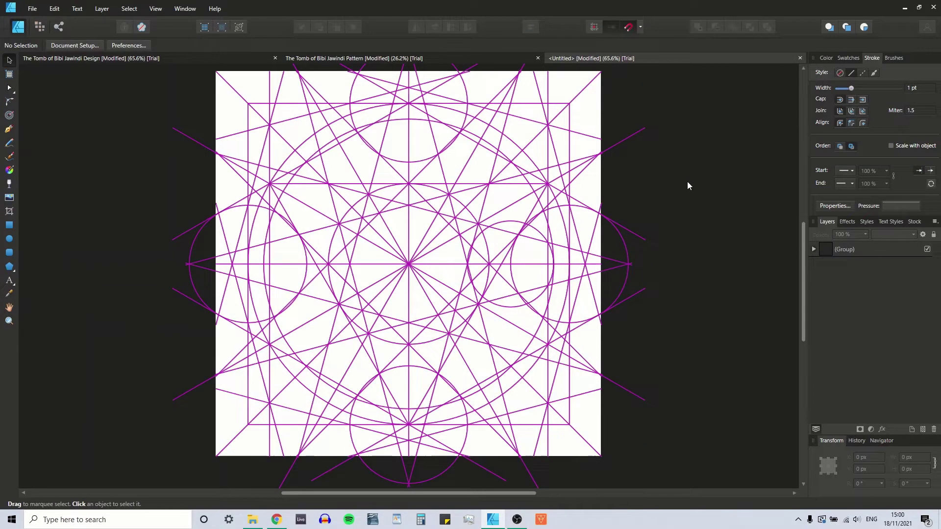
# Trace a closed red twelve-sided polygon with the Pen tool through the points where the radial lines cross the inner large circle.
pyautogui.click(9, 129)
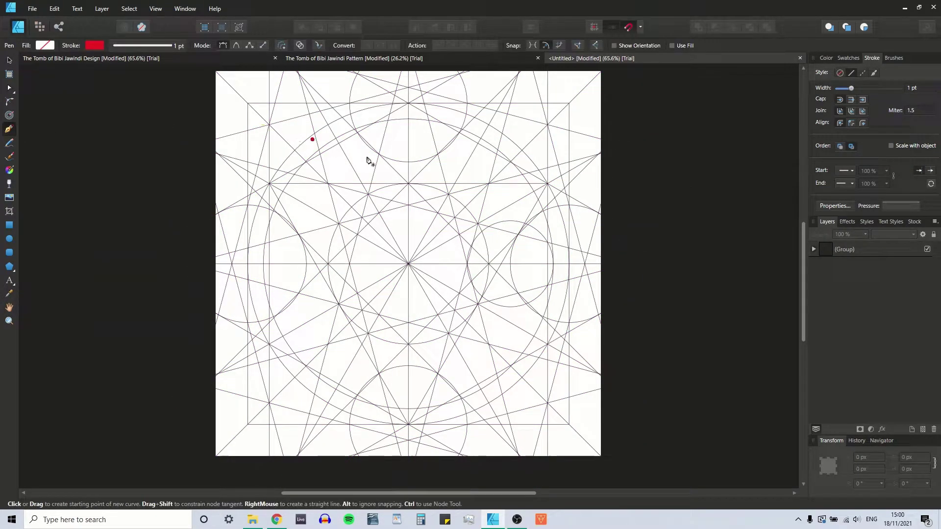
pyautogui.click(409, 120)
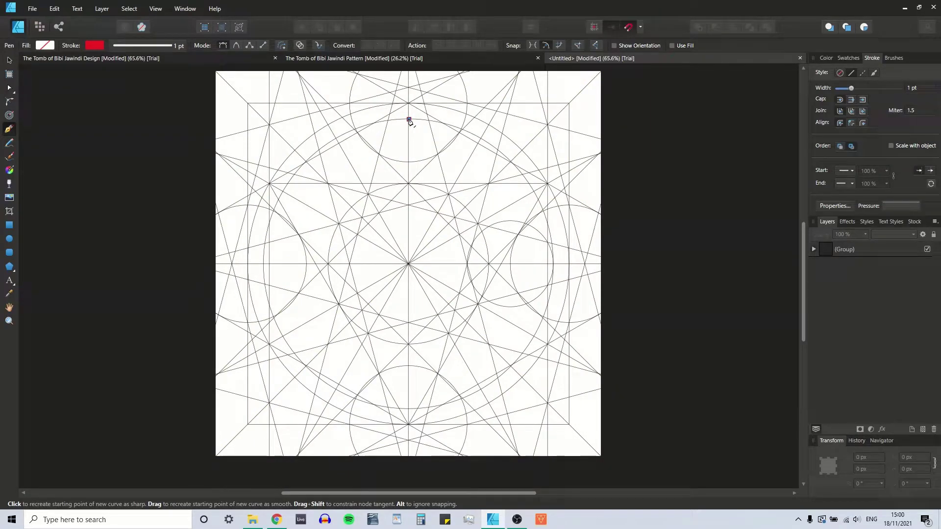
pyautogui.click(482, 139)
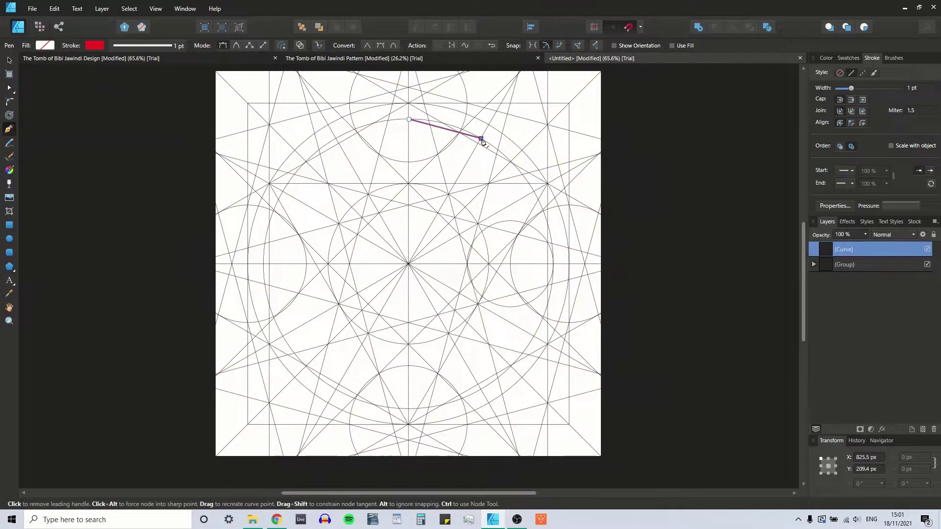
pyautogui.click(534, 192)
pyautogui.click(554, 264)
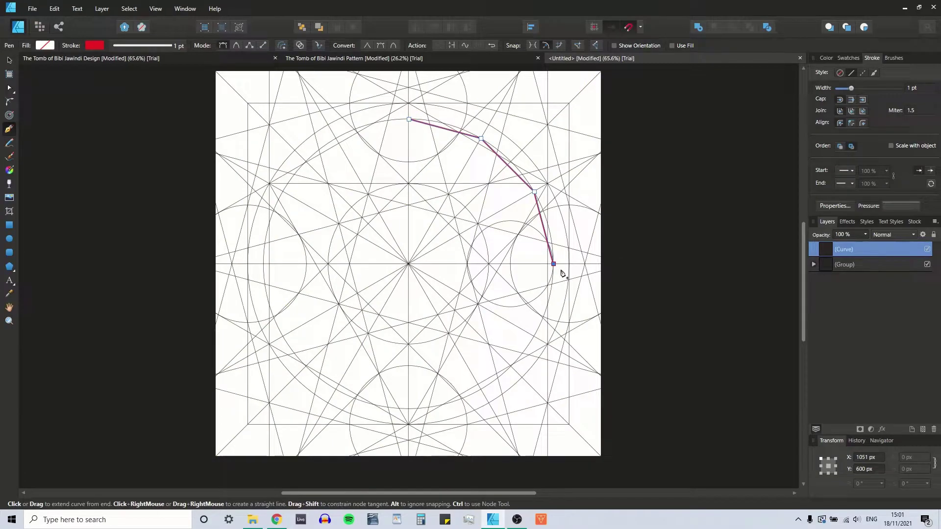
pyautogui.click(534, 338)
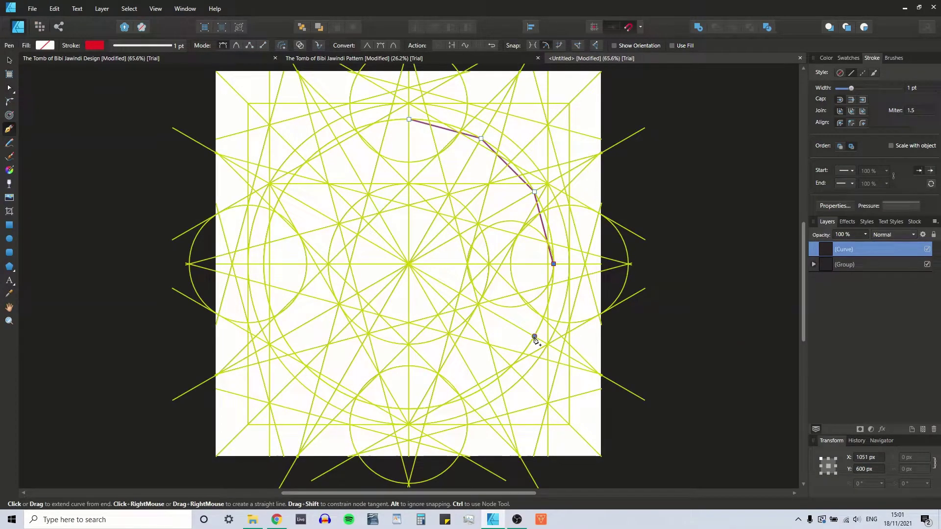
pyautogui.click(481, 390)
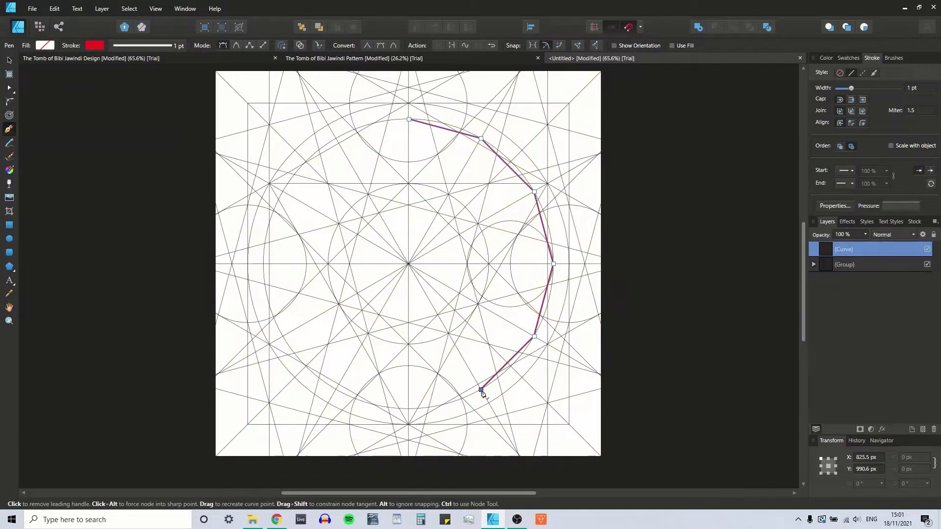
pyautogui.click(409, 408)
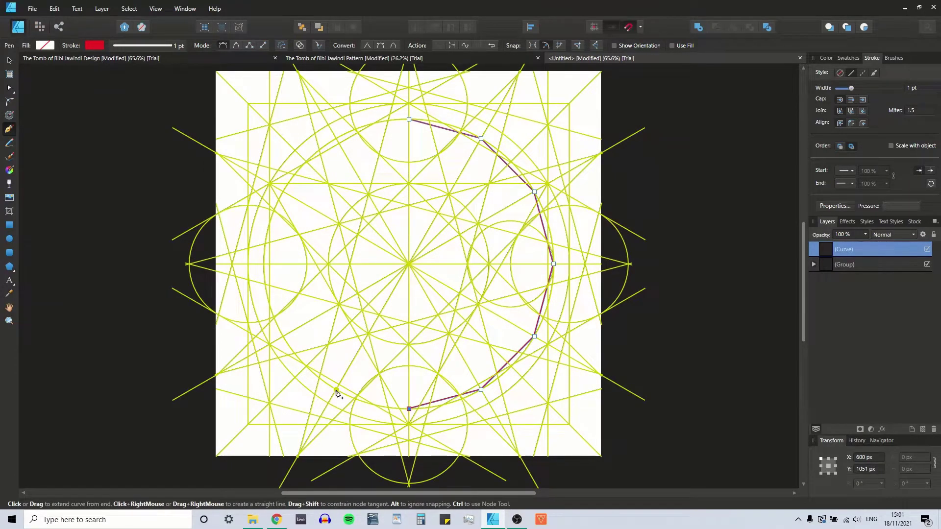
pyautogui.click(336, 390)
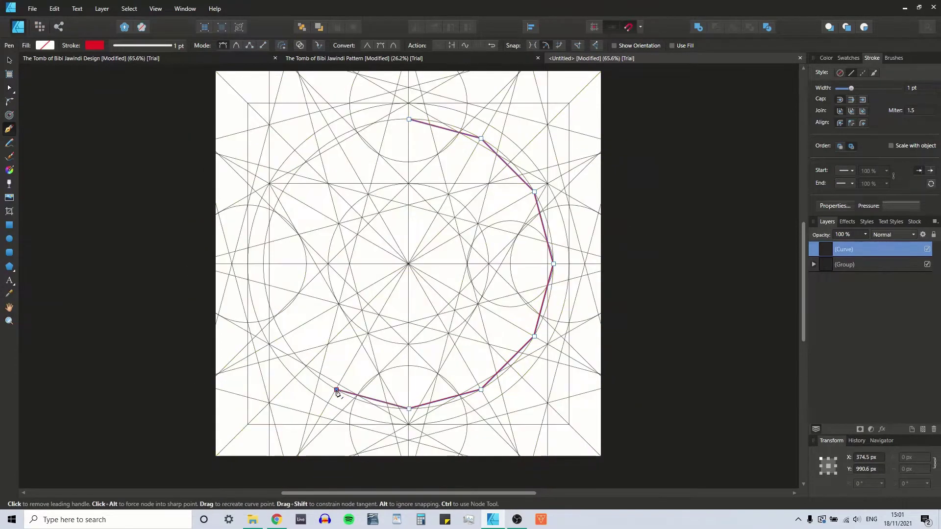
pyautogui.click(283, 337)
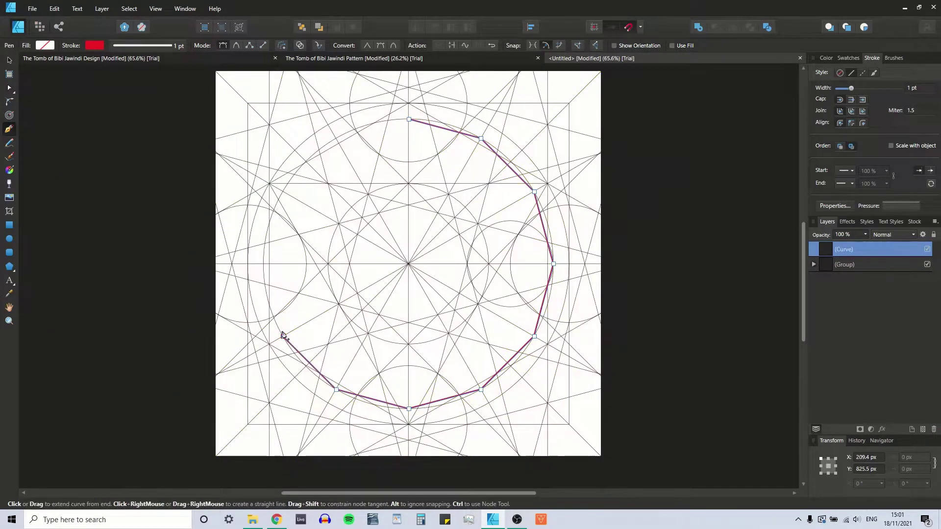
pyautogui.click(264, 264)
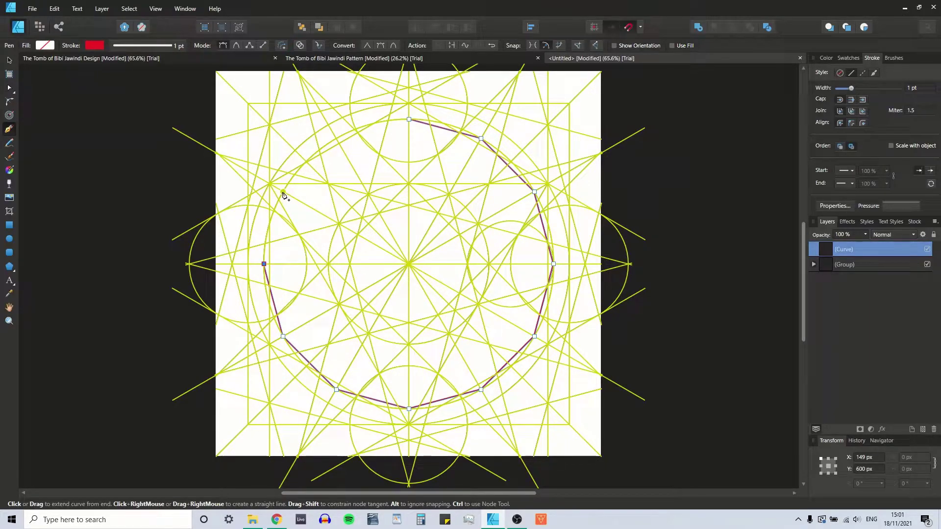
pyautogui.click(283, 193)
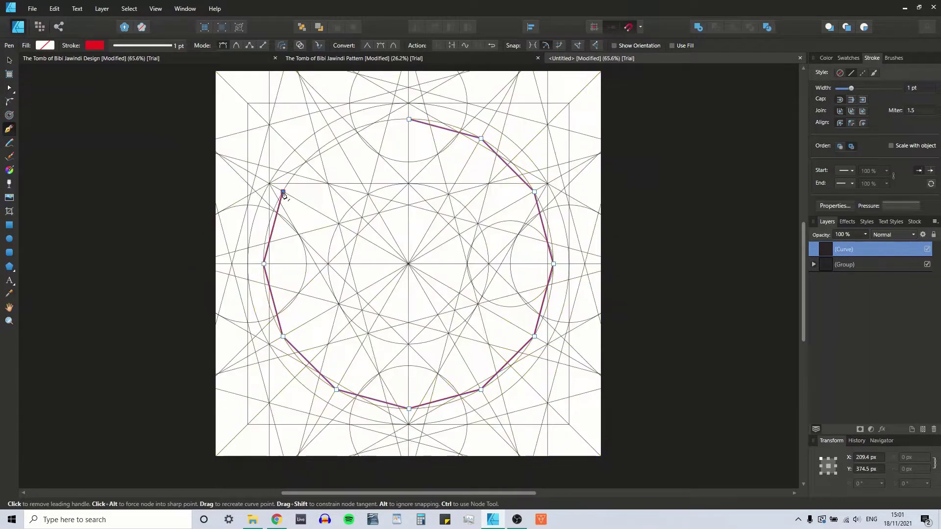
pyautogui.click(336, 138)
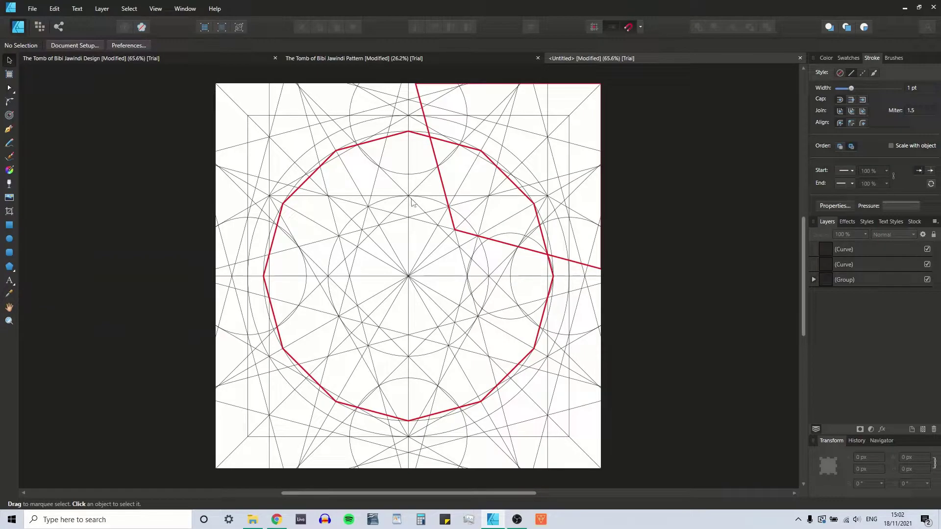
# Check the coordinates of the twelve-sided polygon's centre and of the upper-right corner shape's outer corner.
pyautogui.click(437, 170)
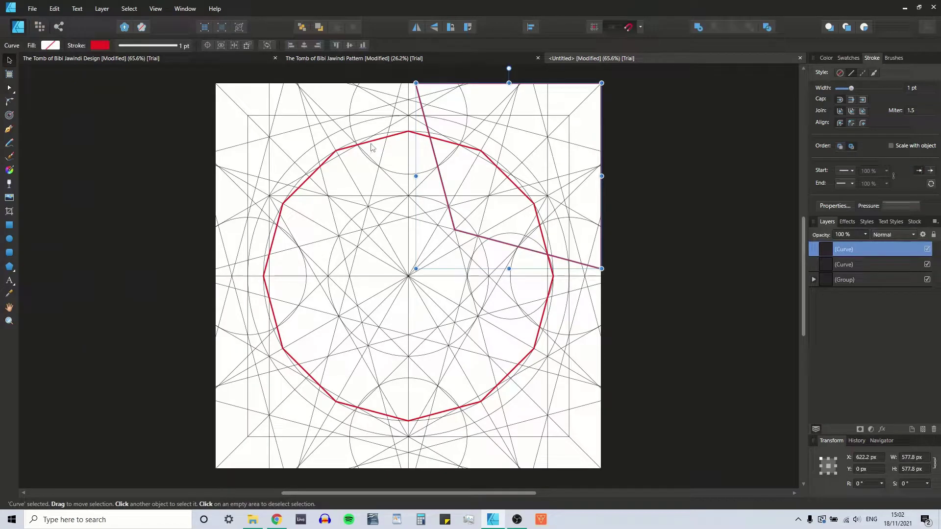
pyautogui.click(375, 146)
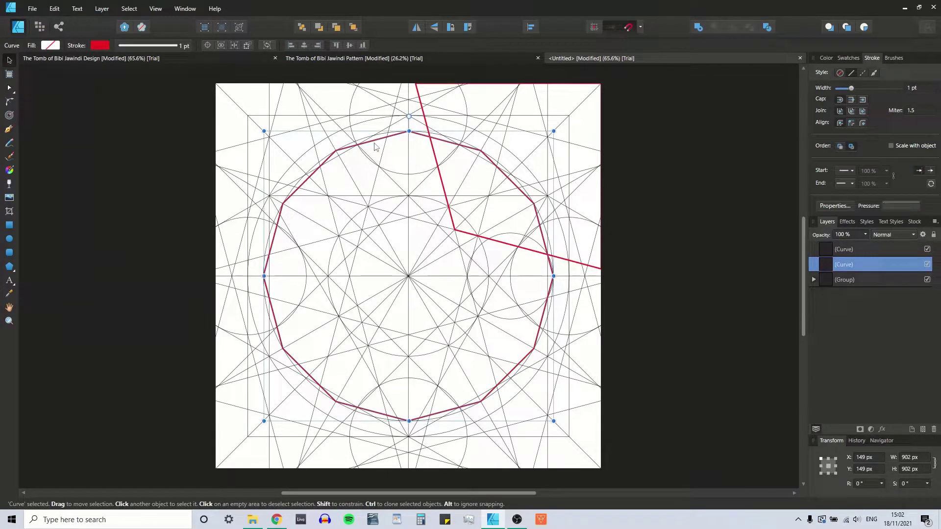
pyautogui.click(827, 466)
pyautogui.click(437, 162)
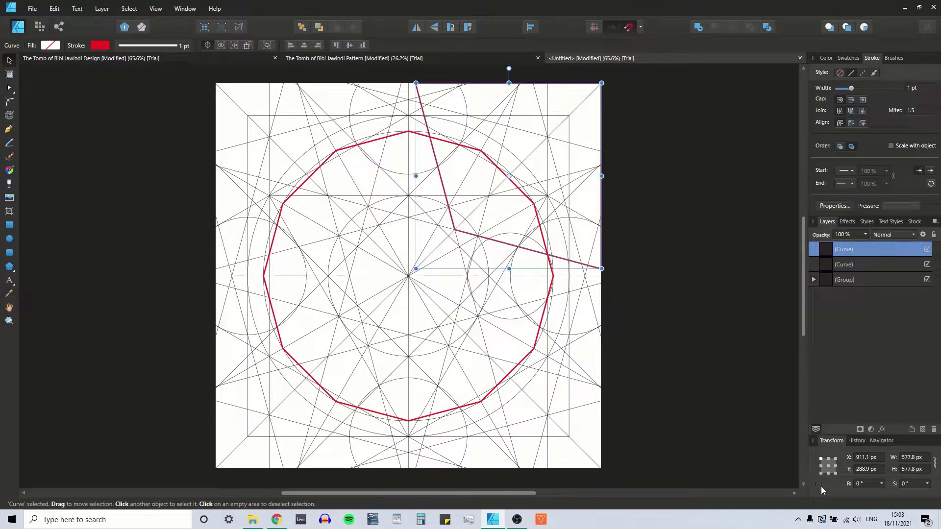
pyautogui.click(835, 459)
pyautogui.click(741, 365)
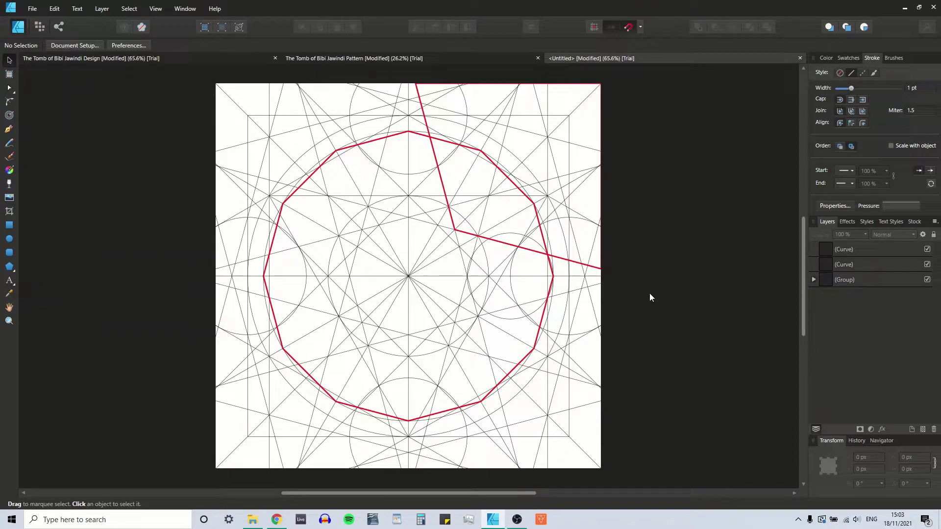
# Duplicate the upper-right corner shape, rotate the copy 90° counter-clockwise and align it with the page's upper-left corner.
pyautogui.click(439, 170)
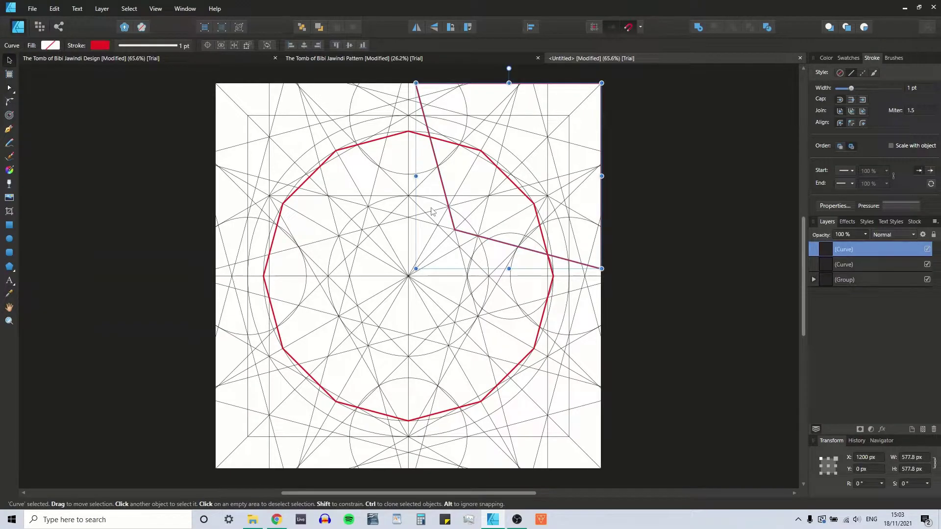
pyautogui.hotkey('ctrl', 'j')
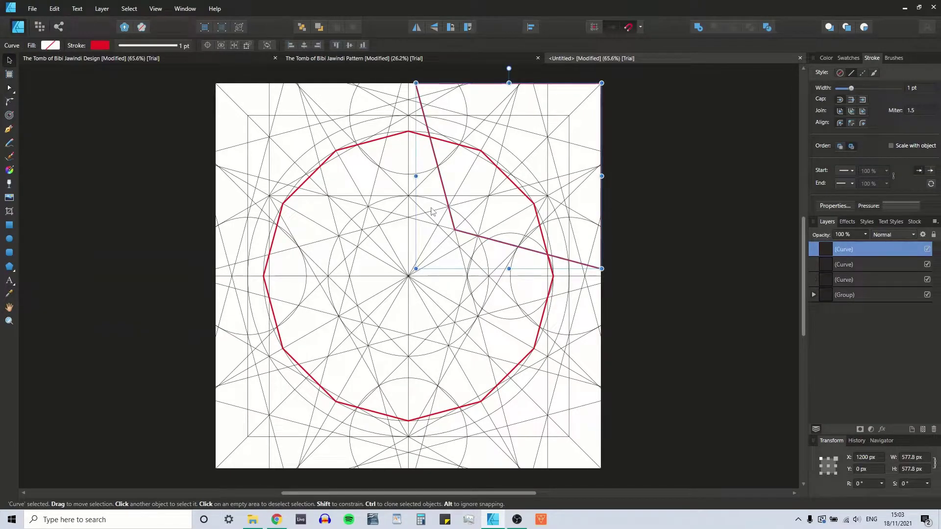
pyautogui.click(450, 28)
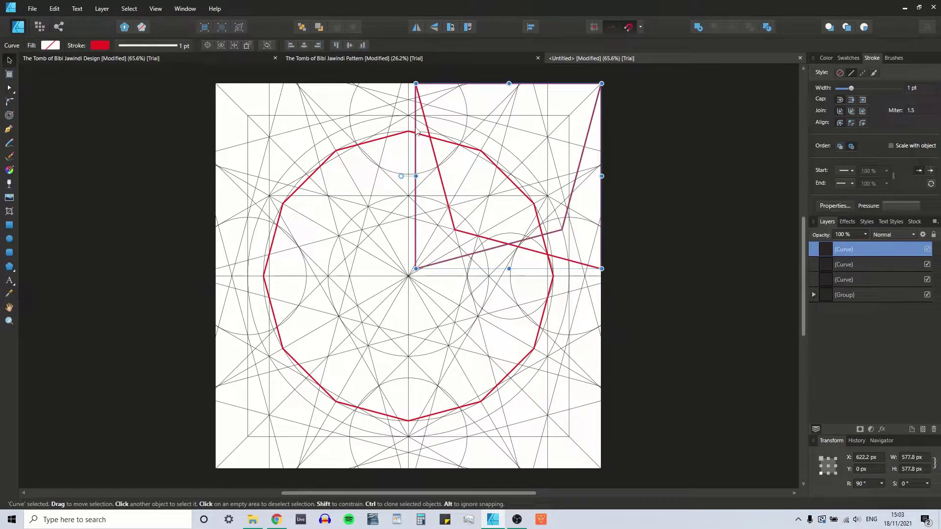
pyautogui.moveTo(360, 132); pyautogui.dragTo(212, 132)
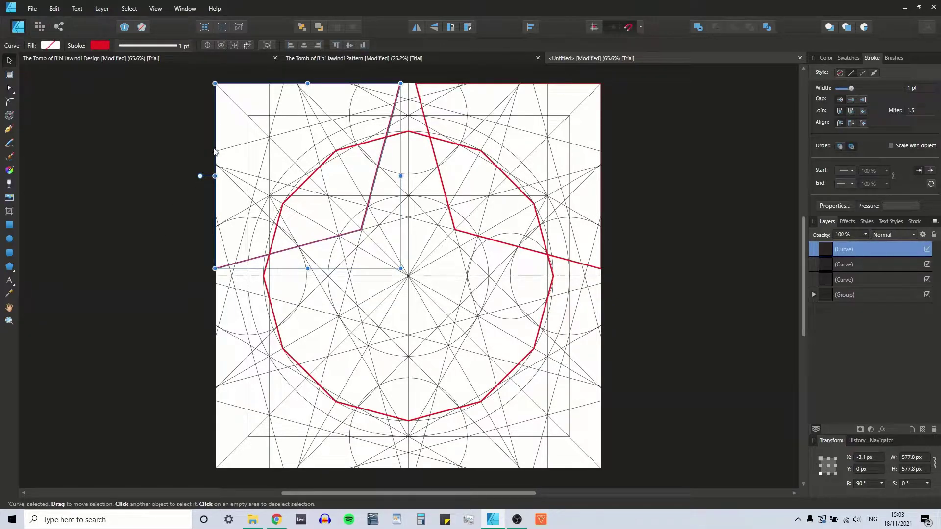
pyautogui.moveTo(216, 150); pyautogui.dragTo(218, 147)
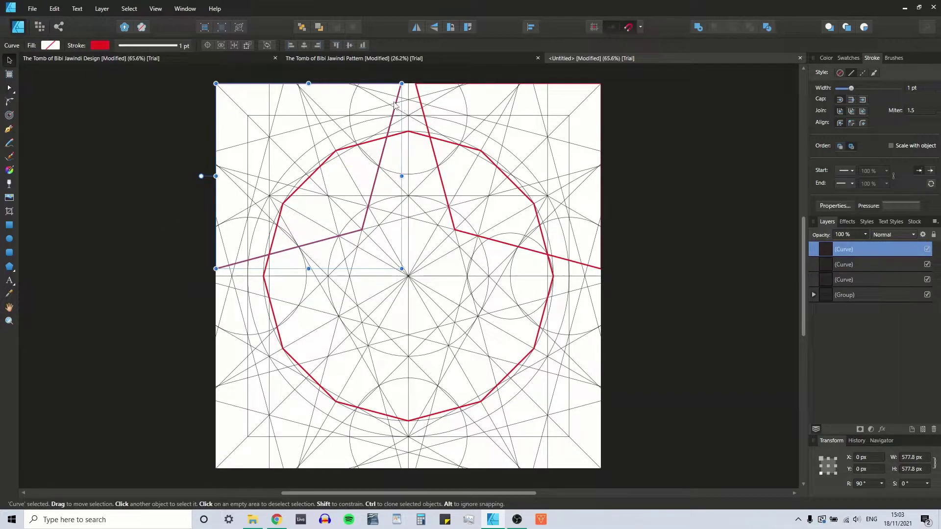
# Duplicate both upper corner shapes, flip the copies vertically and align them with the page's two lower corners.
pyautogui.keyDown('shift'); pyautogui.click(422, 109); pyautogui.keyUp('shift')
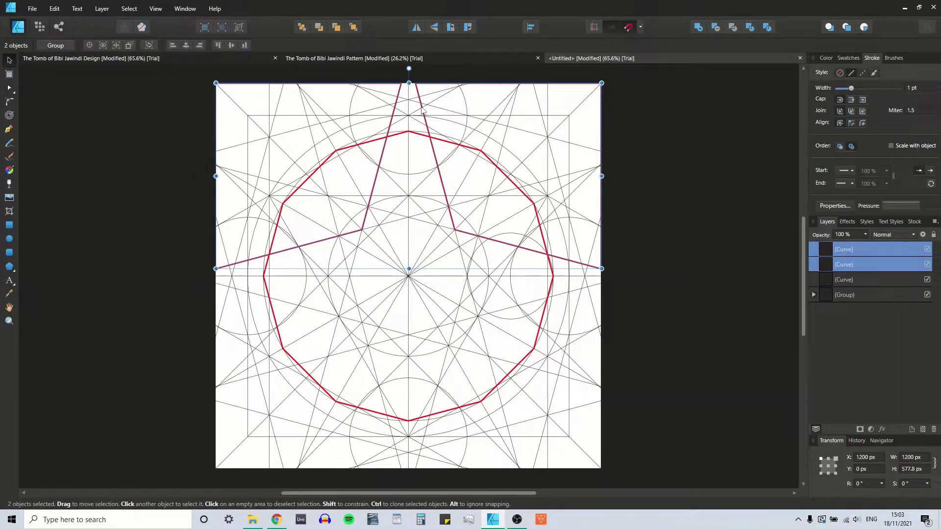
pyautogui.hotkey('ctrl', 'j')
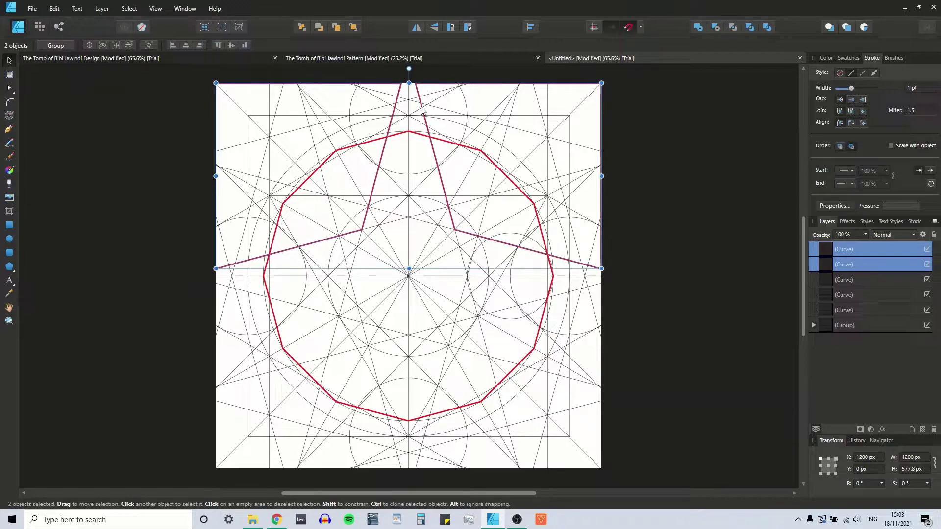
pyautogui.click(432, 29)
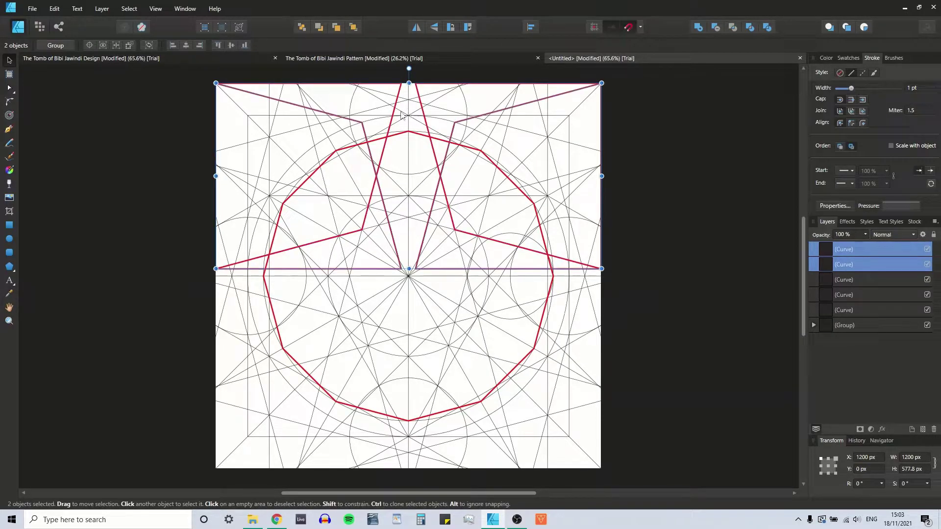
pyautogui.moveTo(365, 138); pyautogui.dragTo(361, 332)
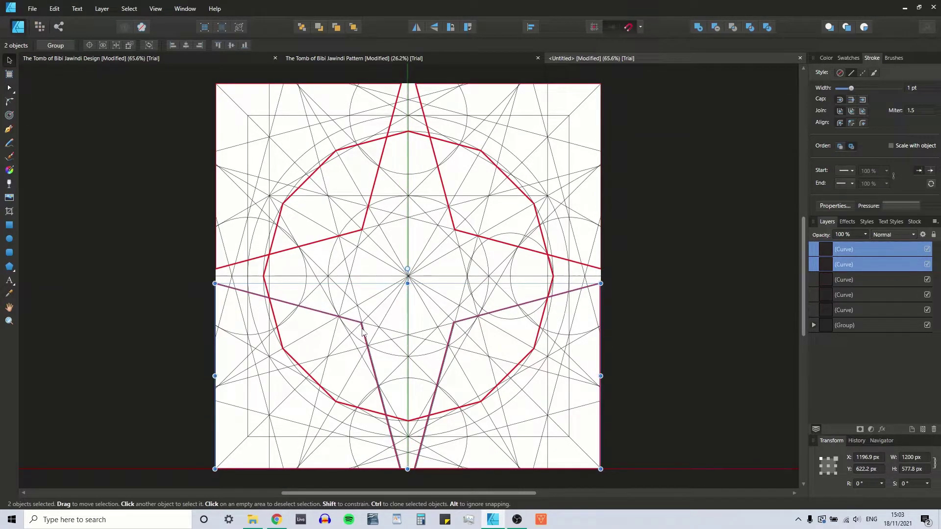
pyautogui.click(828, 473)
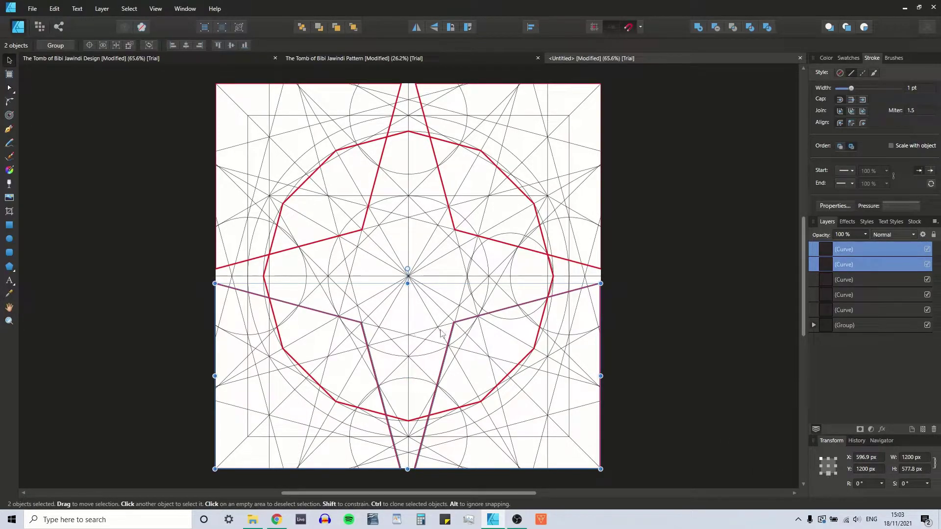
pyautogui.moveTo(446, 356); pyautogui.dragTo(448, 355)
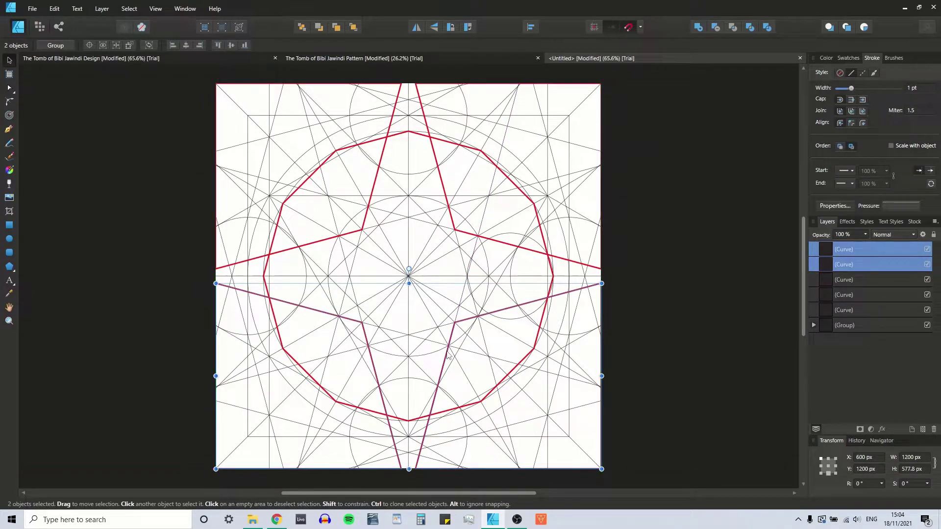
pyautogui.click(705, 377)
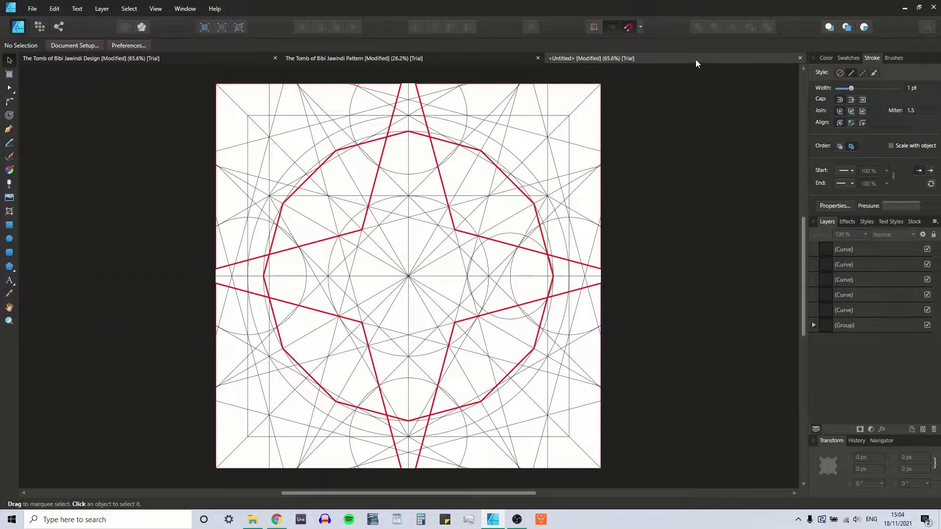
# Apply the Page layouts preset to the snapping options.
pyautogui.click(640, 27)
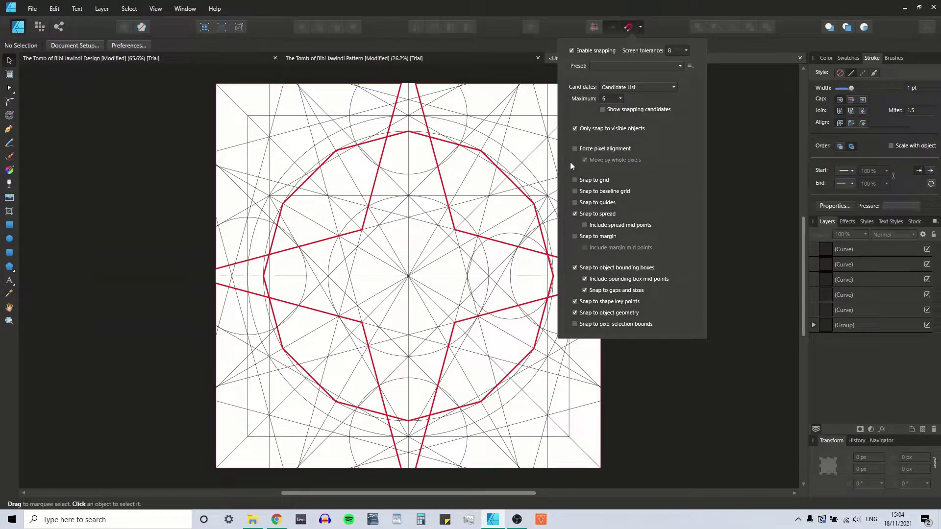
pyautogui.click(633, 65)
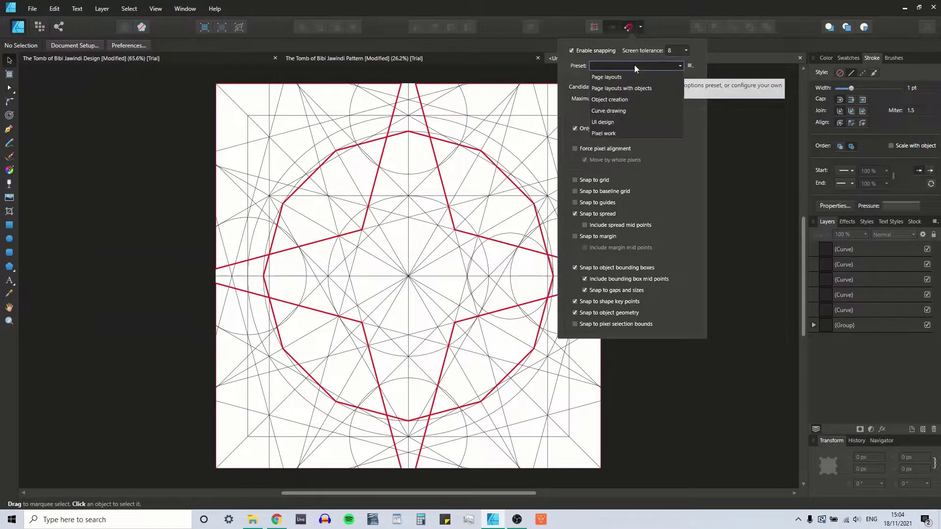
pyautogui.click(622, 80)
pyautogui.click(751, 239)
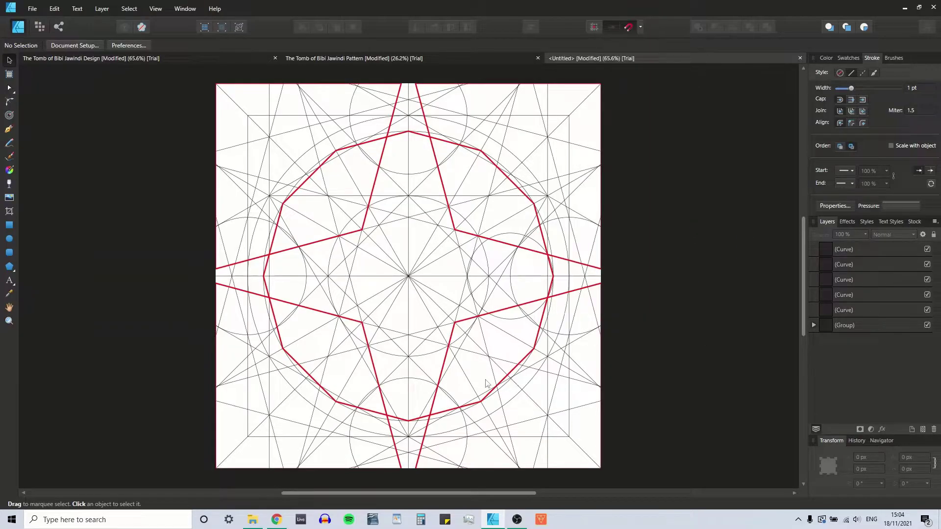
# Check that the lower-right, lower-left and upper-left corner shapes sit exactly on the page corners using their anchor coordinates.
pyautogui.click(487, 315)
pyautogui.moveTo(487, 314); pyautogui.dragTo(496, 316)
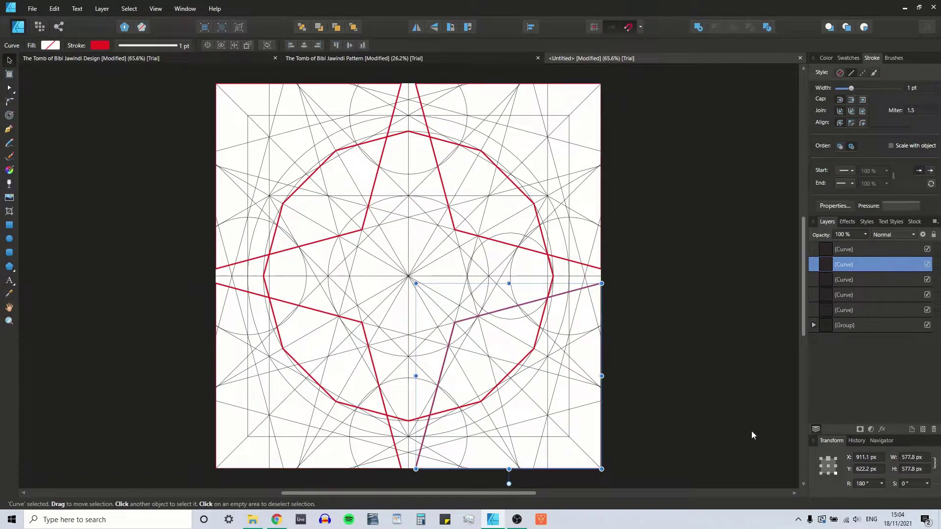
pyautogui.click(835, 474)
pyautogui.moveTo(258, 295); pyautogui.dragTo(242, 297)
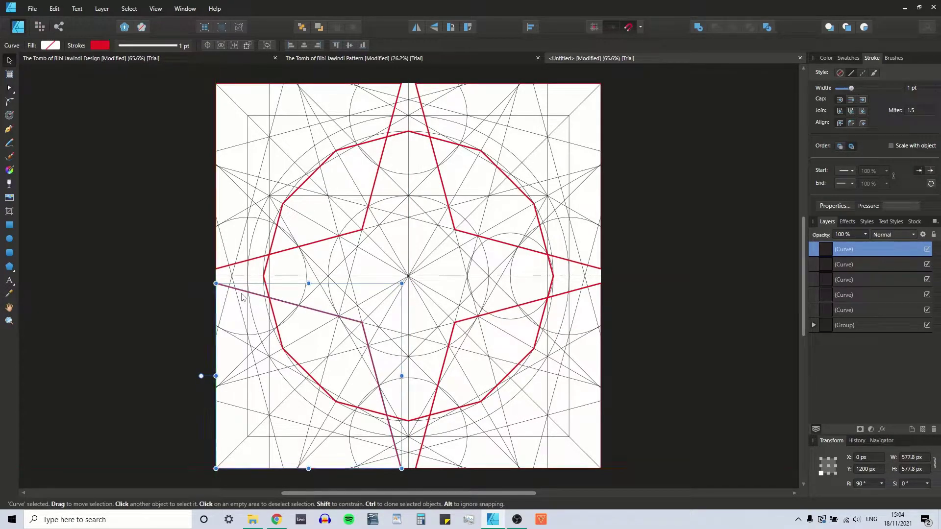
pyautogui.click(820, 459)
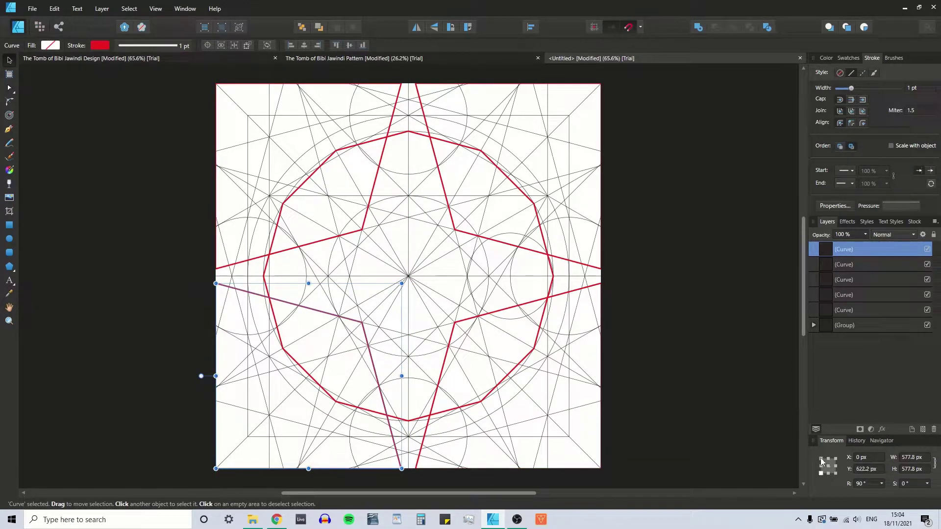
pyautogui.click(384, 149)
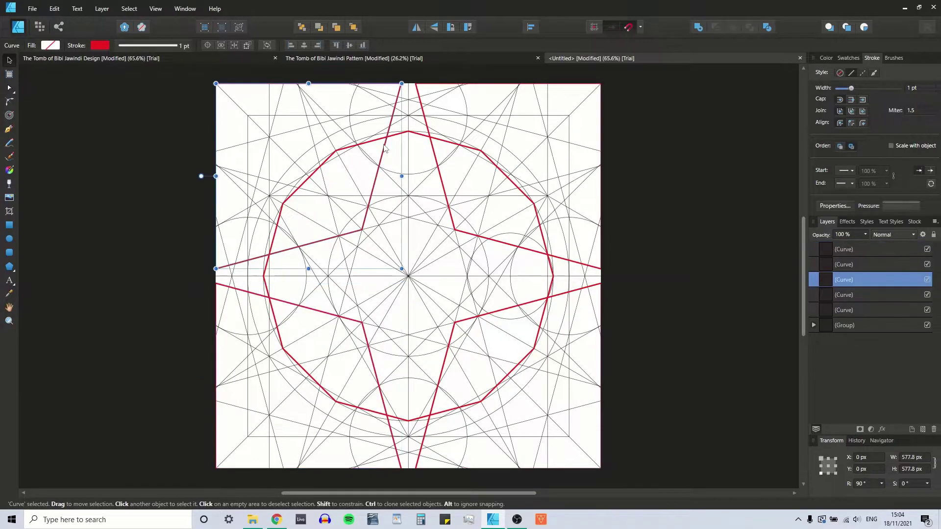
# Hide the red twelve-sided outline and all four red corner shapes, keeping only the construction grid group shown.
pyautogui.click(438, 168)
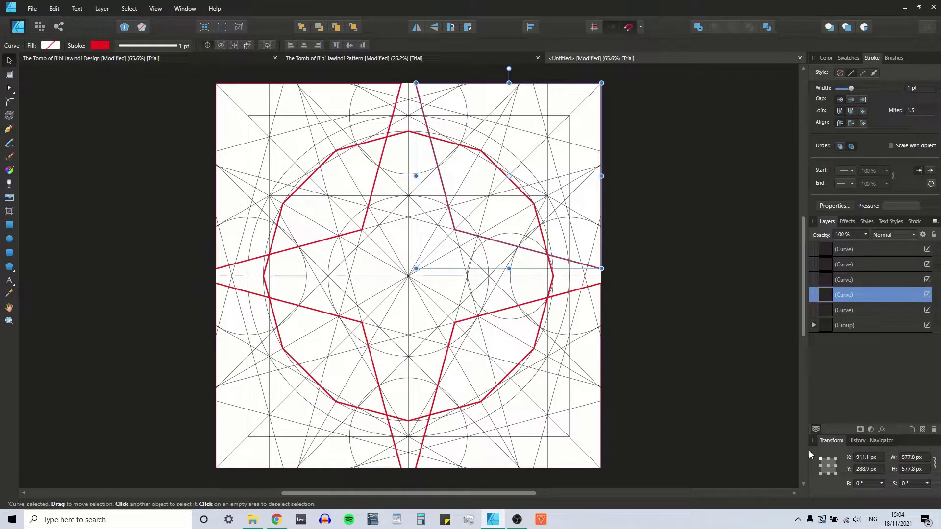
pyautogui.click(640, 293)
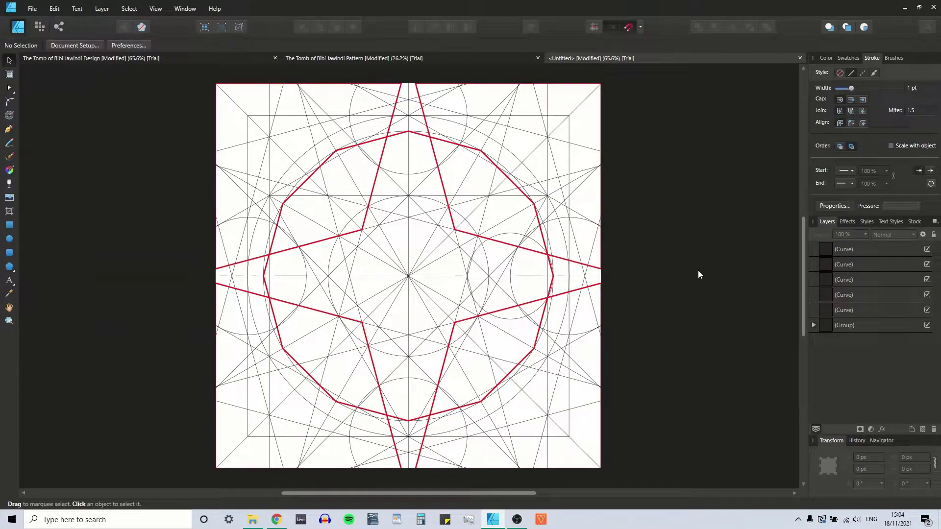
pyautogui.click(928, 310)
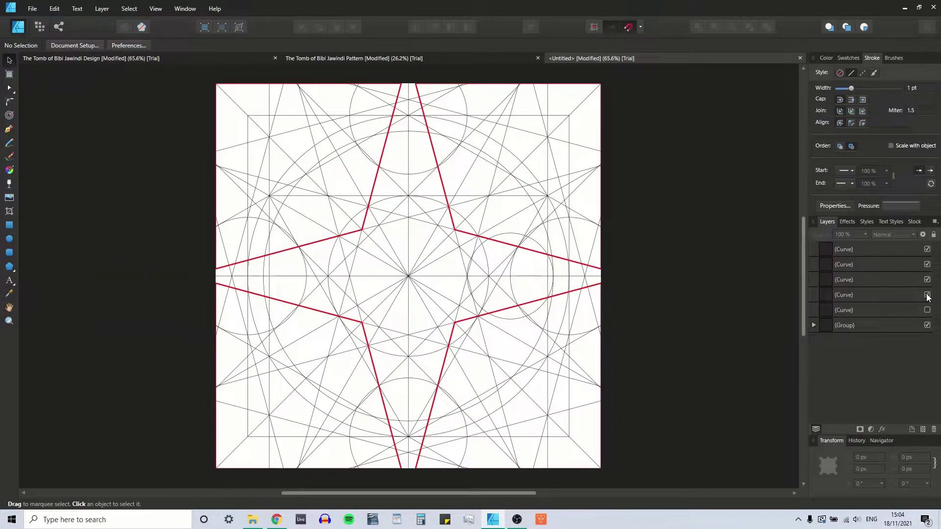
pyautogui.click(927, 295)
pyautogui.click(927, 280)
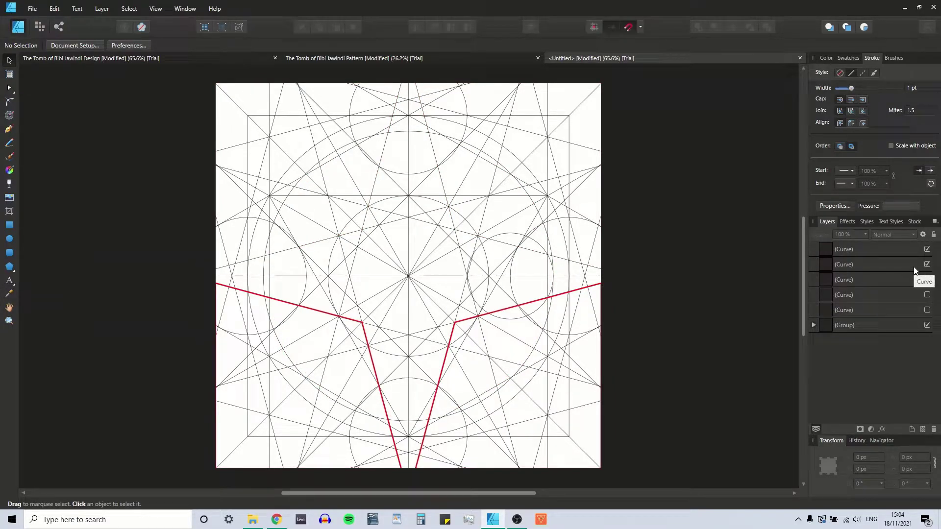
pyautogui.click(927, 265)
pyautogui.click(927, 249)
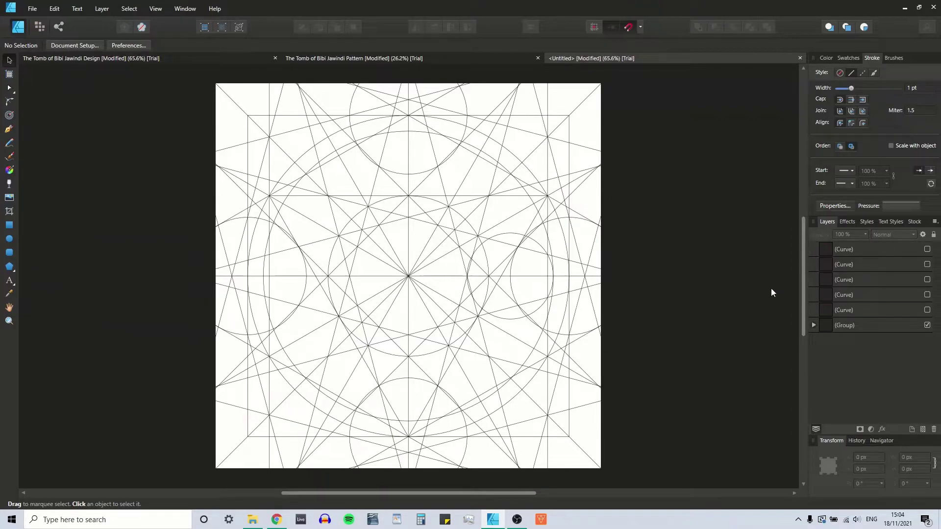
pyautogui.click(9, 129)
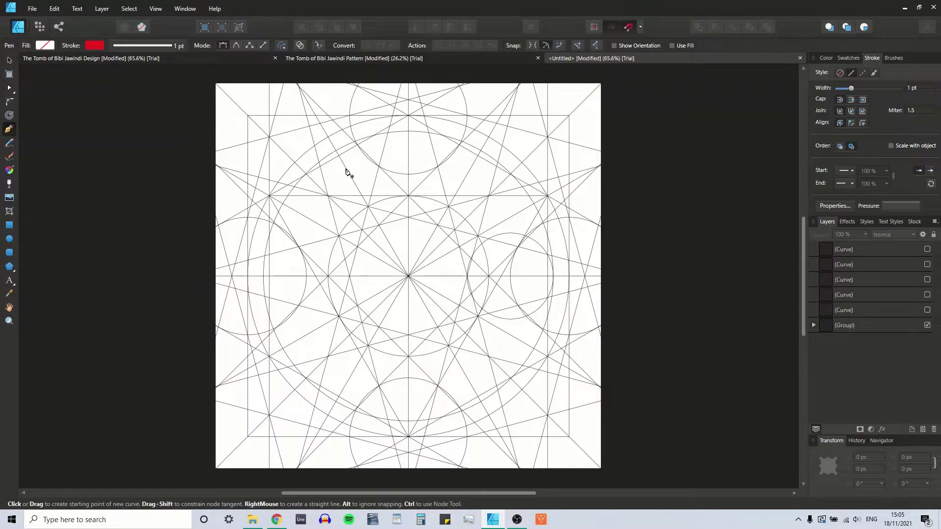
pyautogui.click(9, 61)
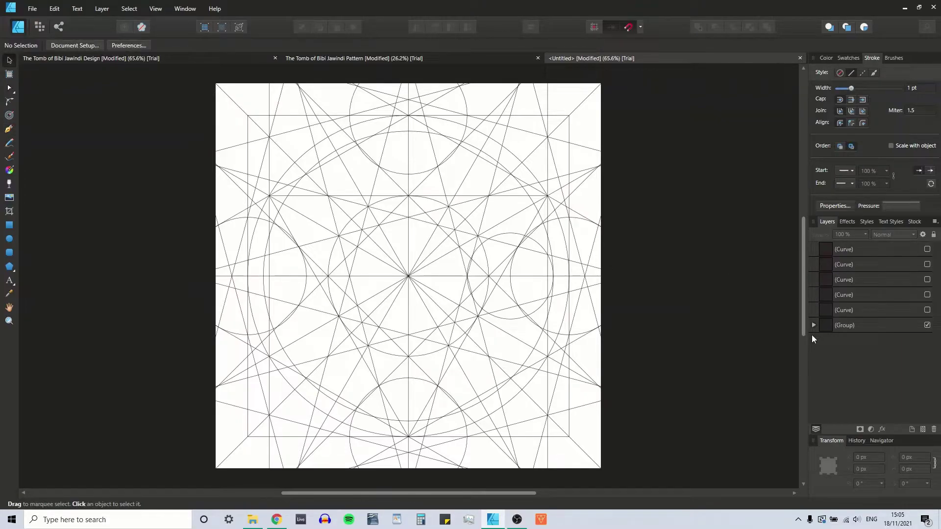
pyautogui.click(369, 160)
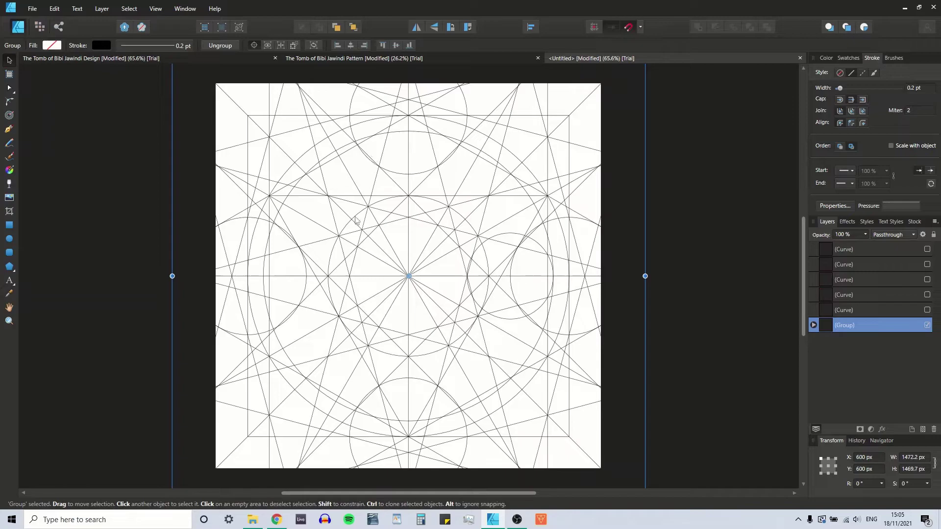
pyautogui.click(134, 155)
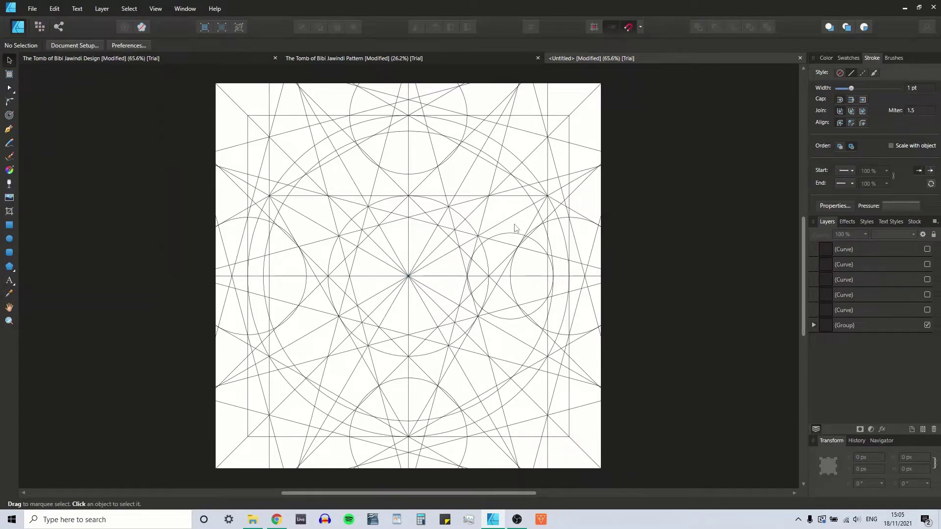
pyautogui.click(389, 176)
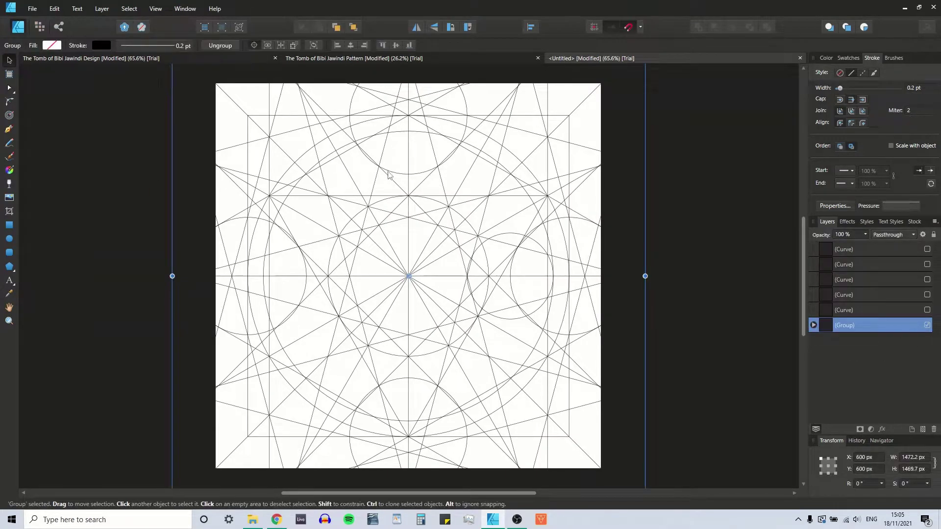
pyautogui.click(147, 177)
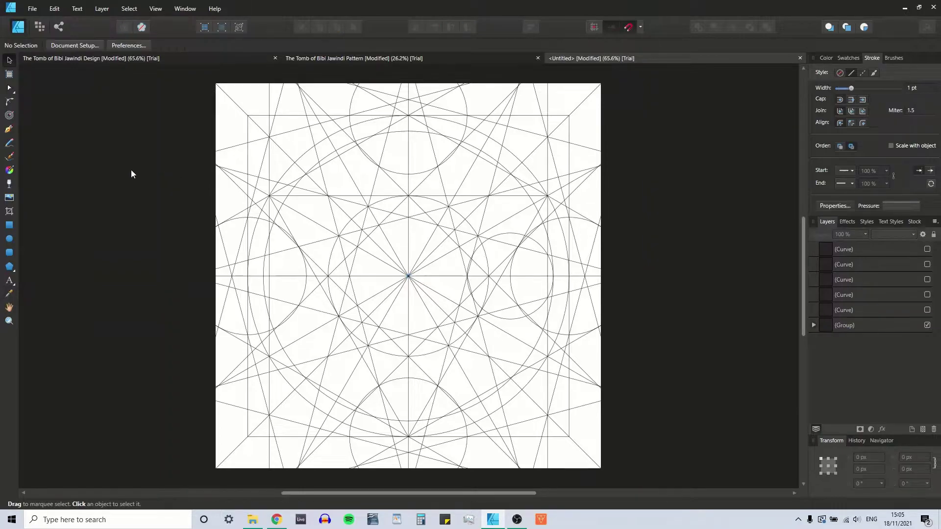
# Apply the Object creation preset to the snapping options with the Pen tool active.
pyautogui.click(9, 129)
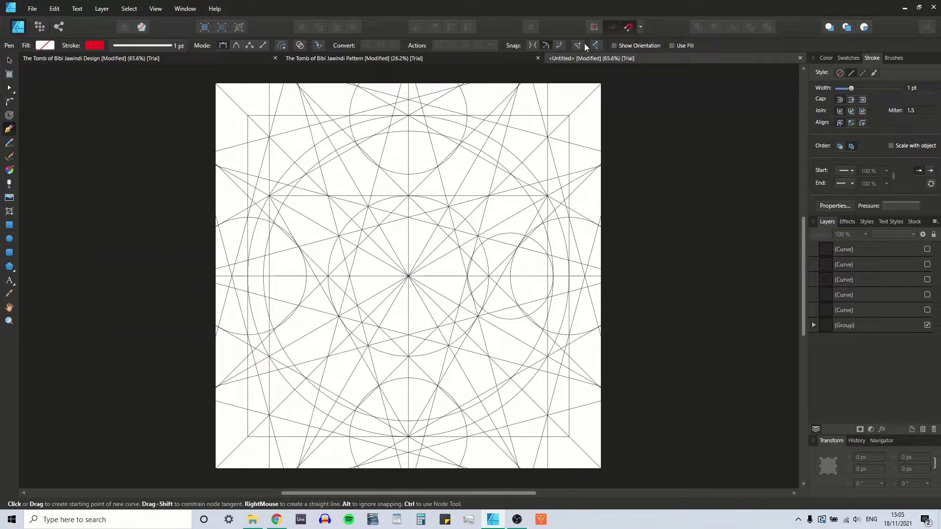
pyautogui.click(639, 28)
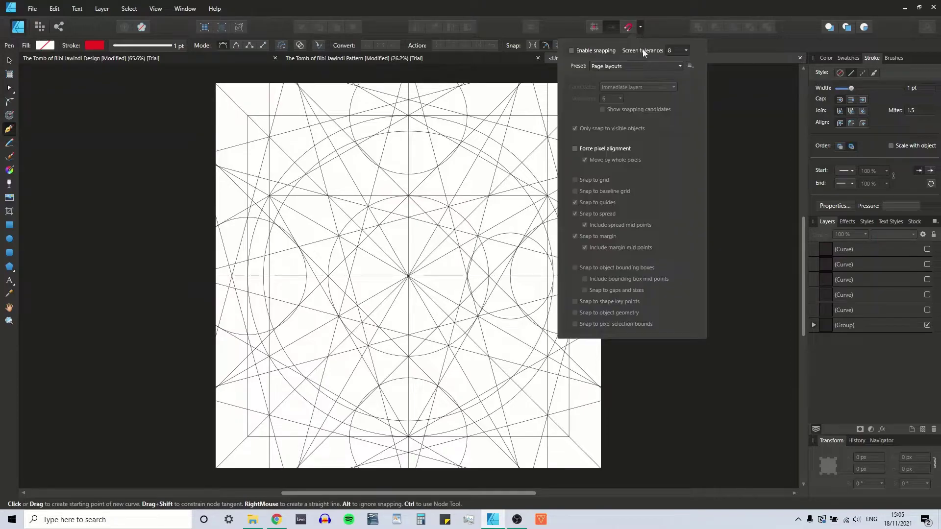
pyautogui.click(611, 66)
pyautogui.click(614, 99)
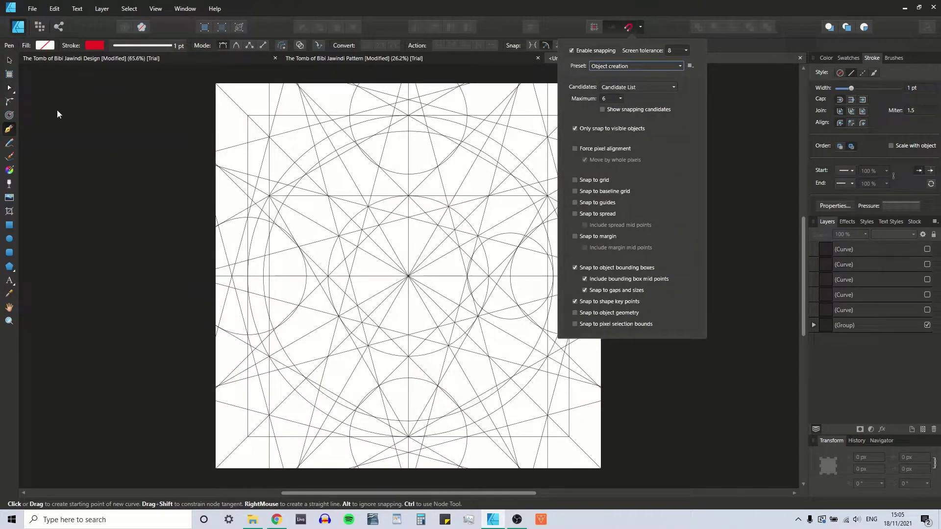
pyautogui.click(8, 60)
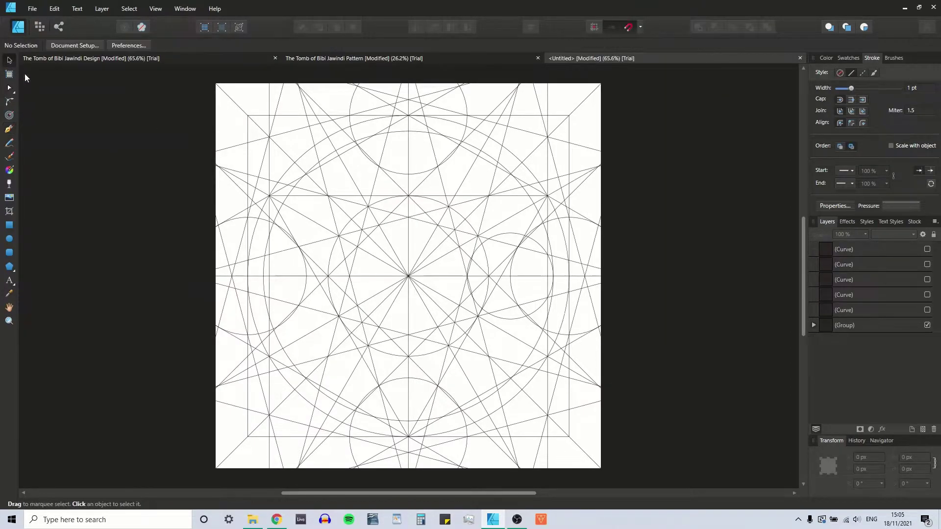
pyautogui.click(8, 129)
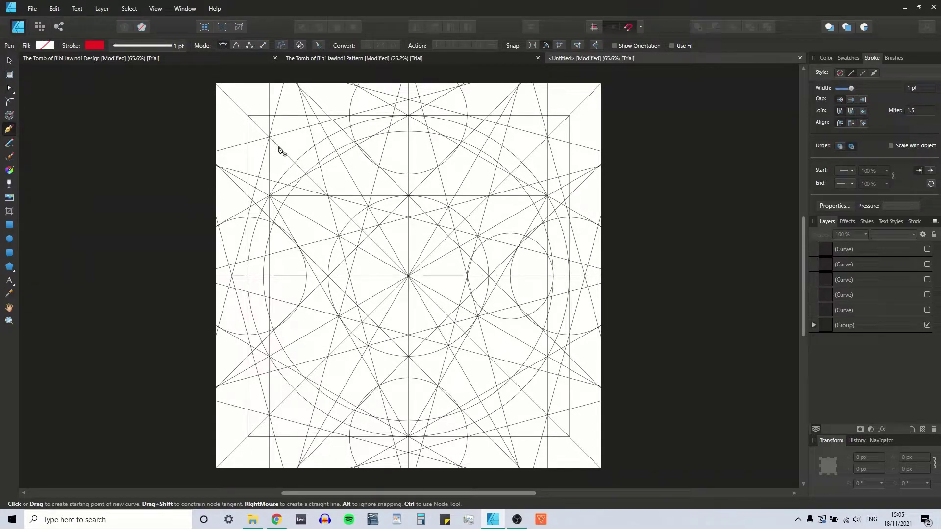
pyautogui.click(9, 59)
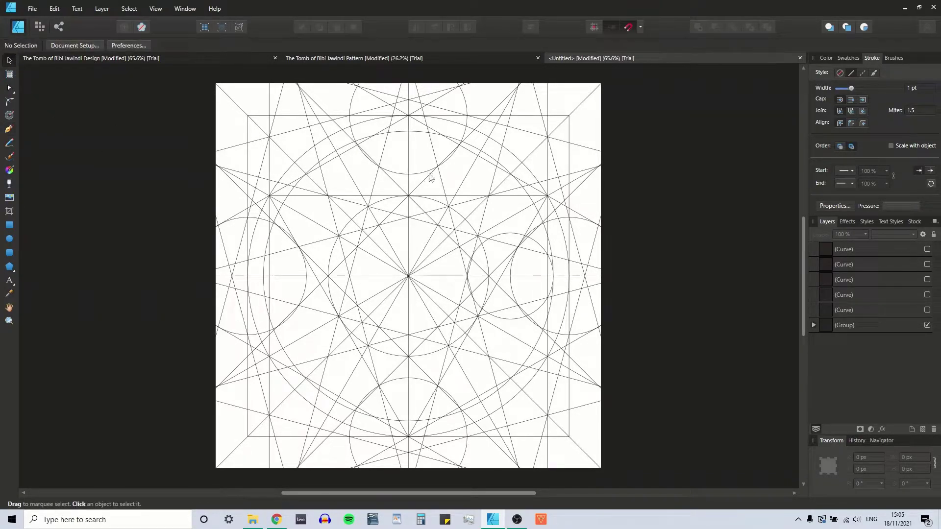
pyautogui.click(382, 165)
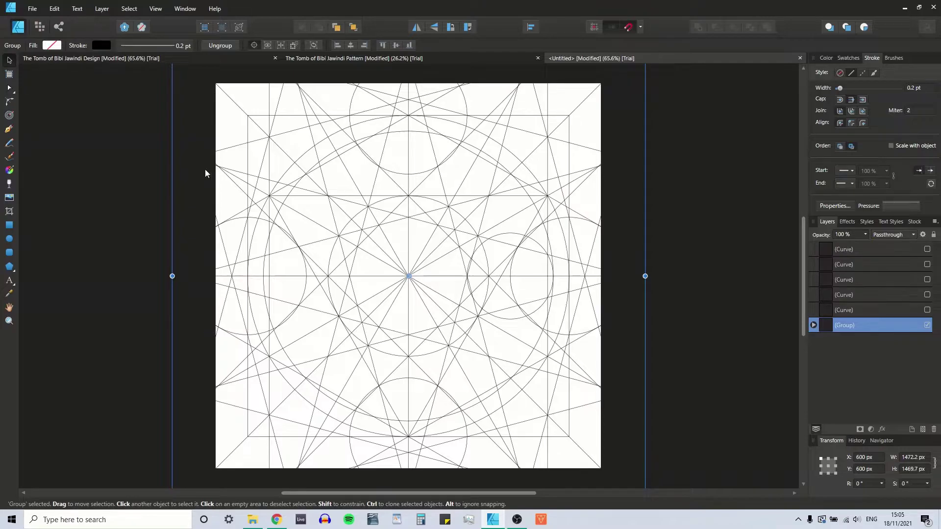
pyautogui.click(127, 164)
# Activate the Pen tool and show the two upper red corner shapes over the construction grid again.
pyautogui.click(9, 129)
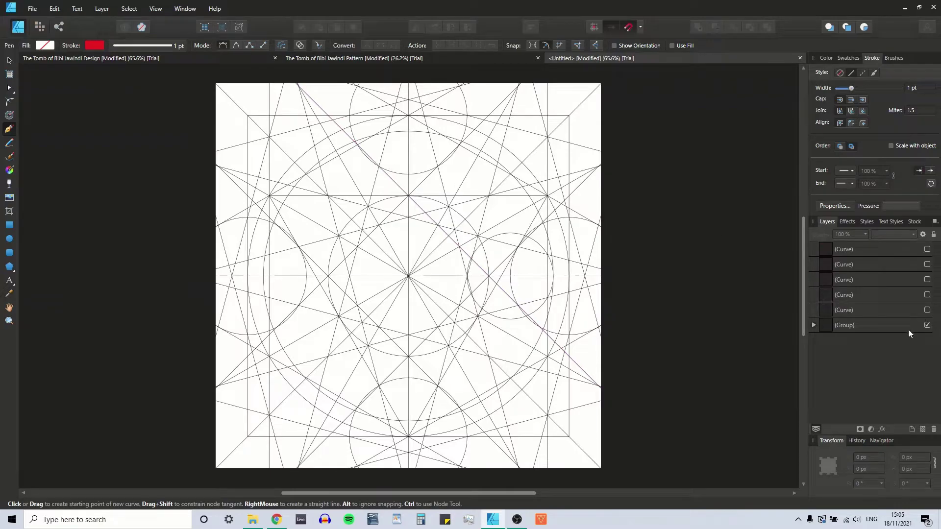
pyautogui.click(927, 294)
pyautogui.click(927, 279)
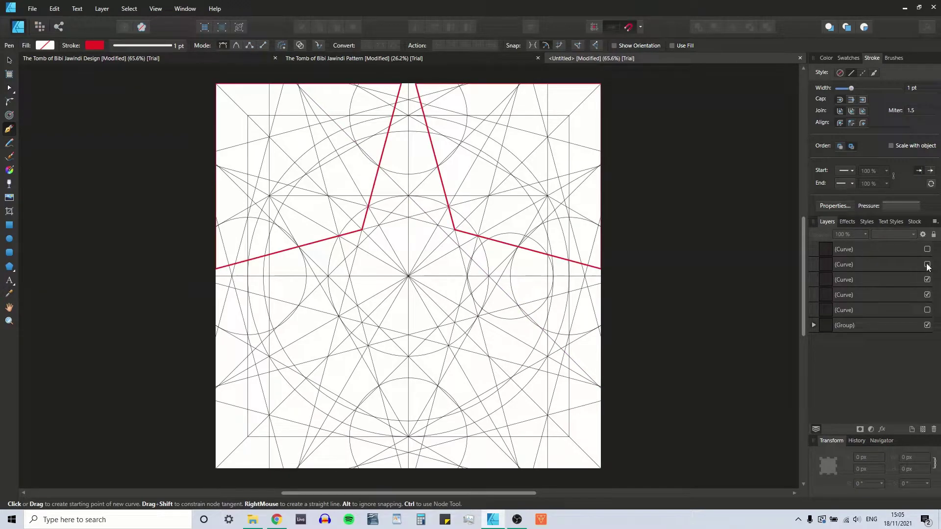
# Show the three hidden red curves so the whole star outline and the twelve-sided polygon are displayed.
pyautogui.click(927, 264)
pyautogui.click(927, 249)
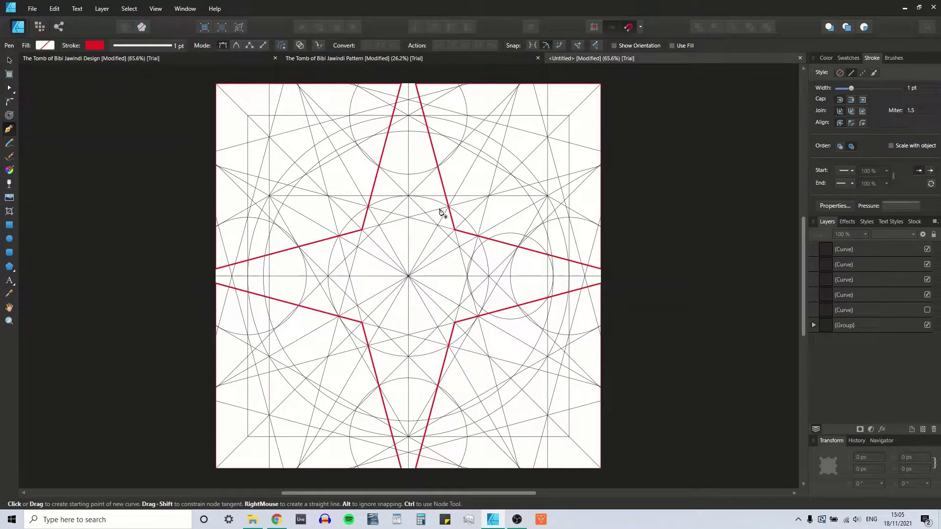
pyautogui.click(927, 310)
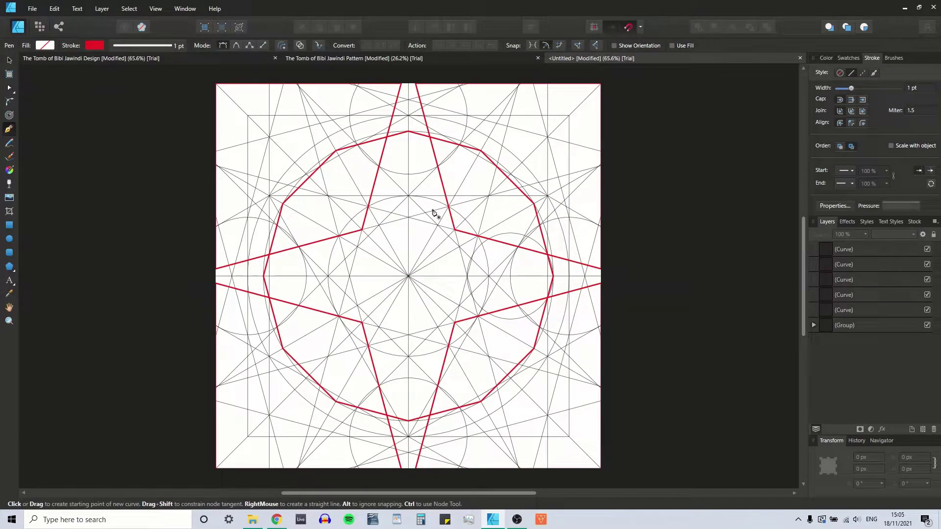
# Deselect everything and turn on snapping to object geometry.
pyautogui.click(9, 61)
pyautogui.click(8, 128)
pyautogui.click(9, 61)
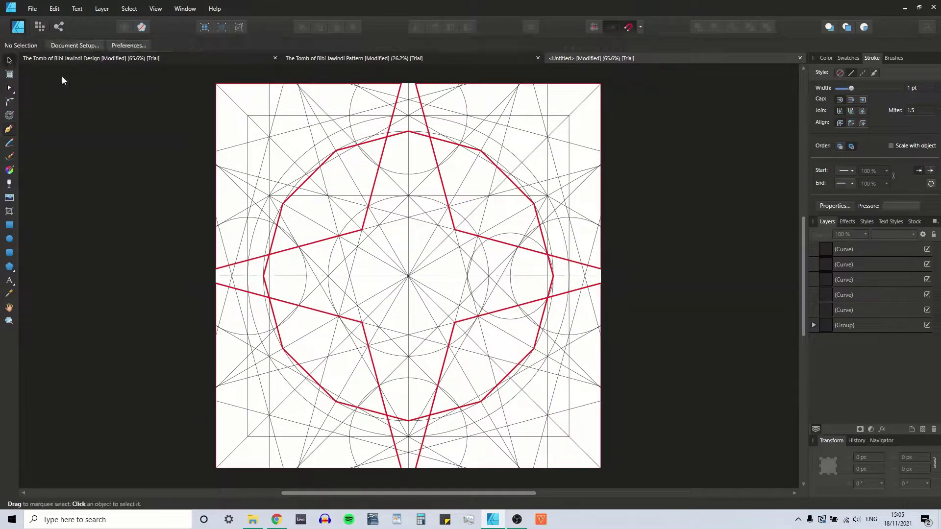
pyautogui.click(291, 133)
pyautogui.click(118, 147)
pyautogui.click(640, 28)
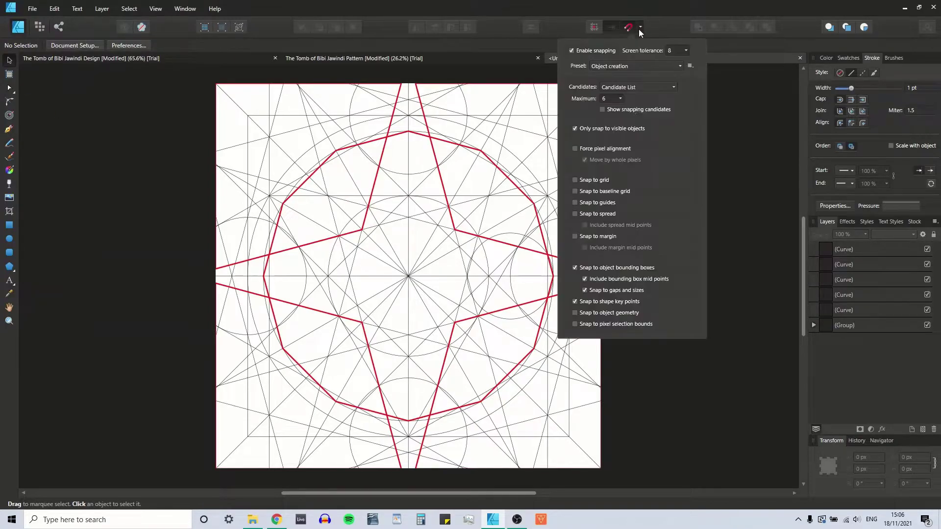
pyautogui.click(575, 313)
pyautogui.click(10, 61)
pyautogui.click(8, 129)
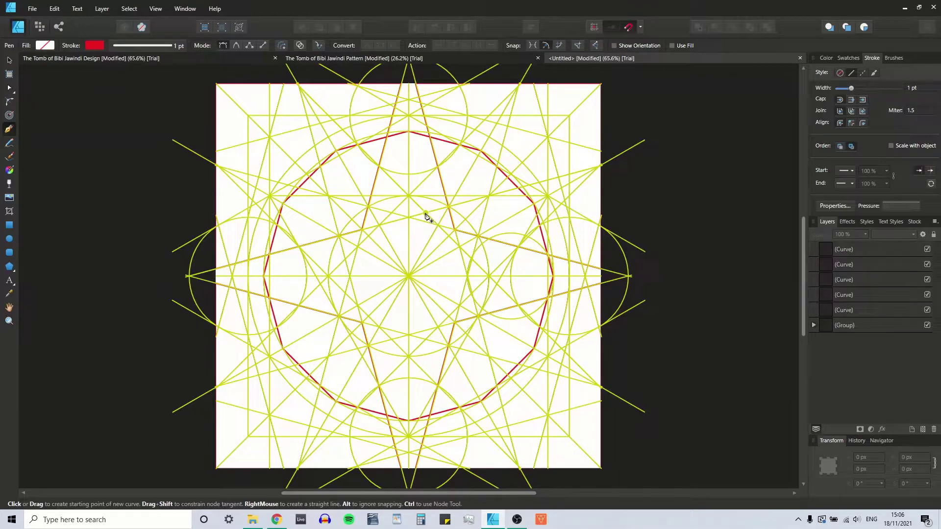
pyautogui.click(425, 213)
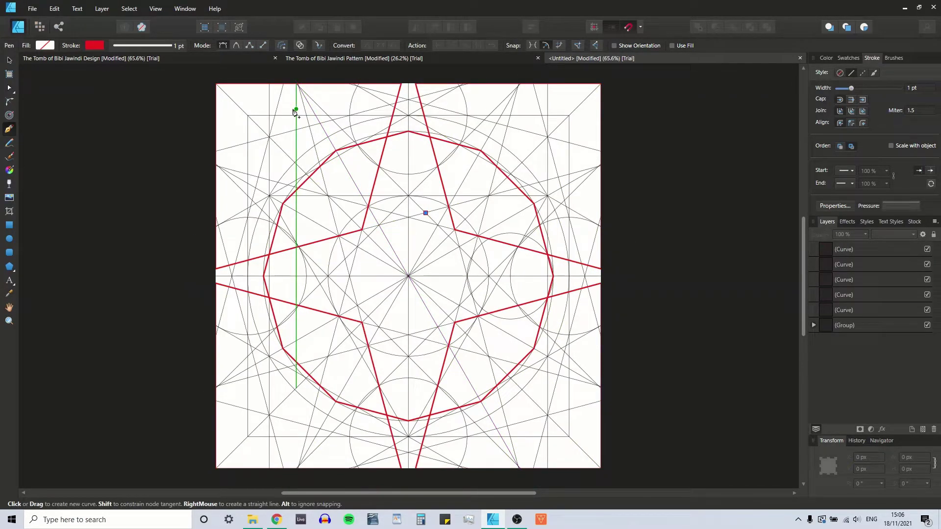
pyautogui.hotkey('ctrl', '1')
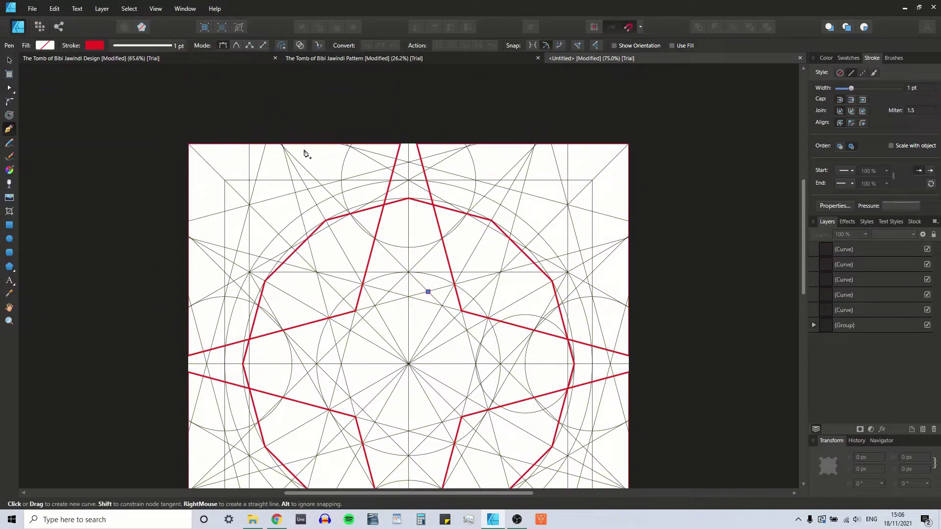
pyautogui.hotkey('ctrl', '+')
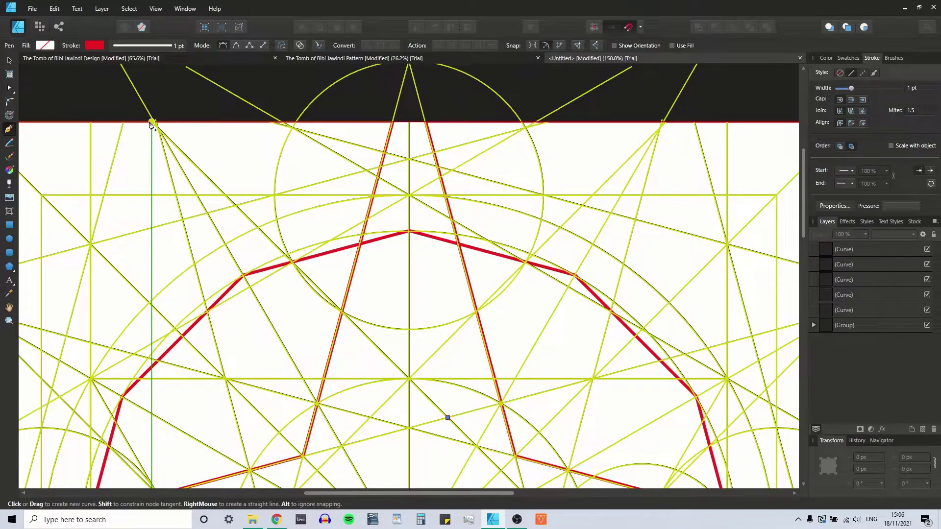
pyautogui.click(152, 122)
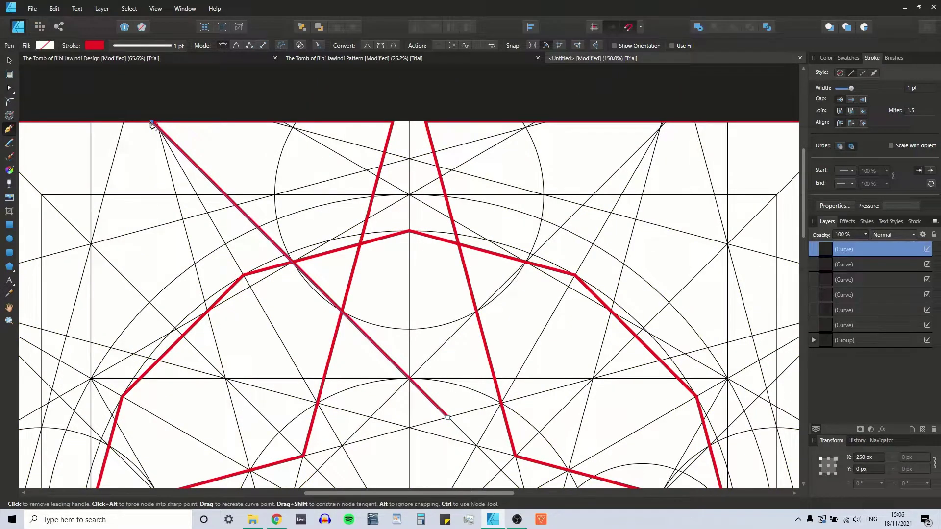
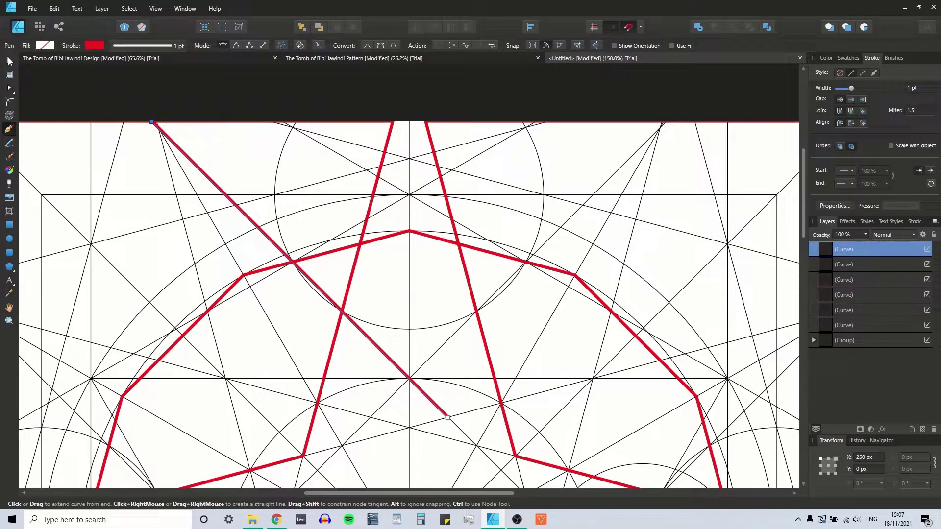
pyautogui.click(9, 61)
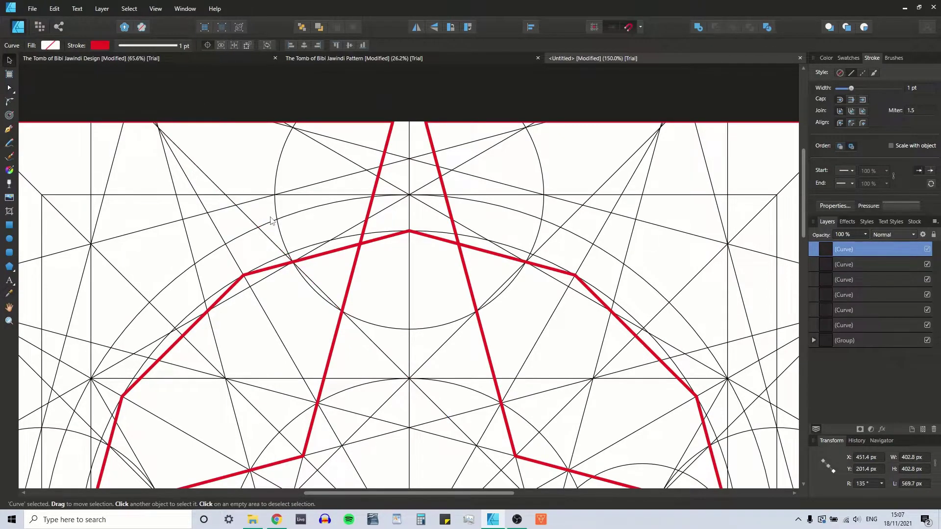
pyautogui.press('Delete')
pyautogui.click(250, 203)
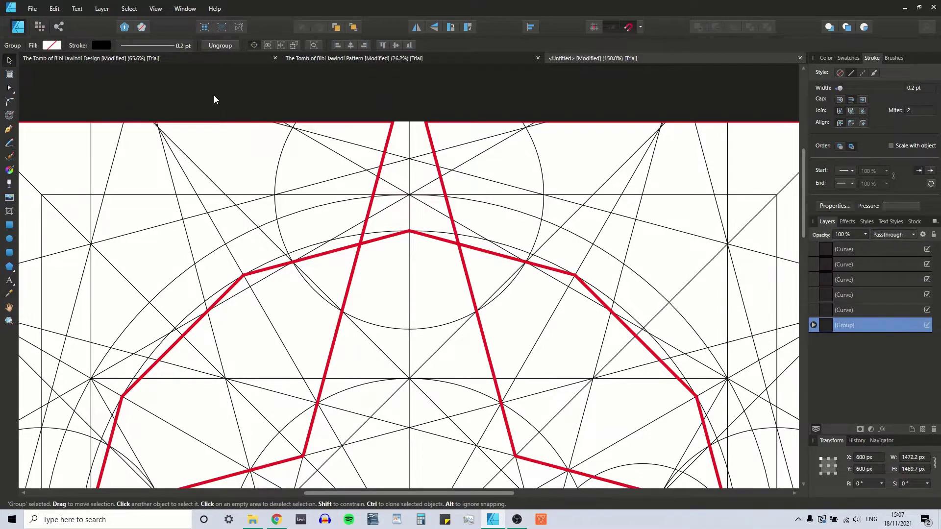
pyautogui.click(213, 95)
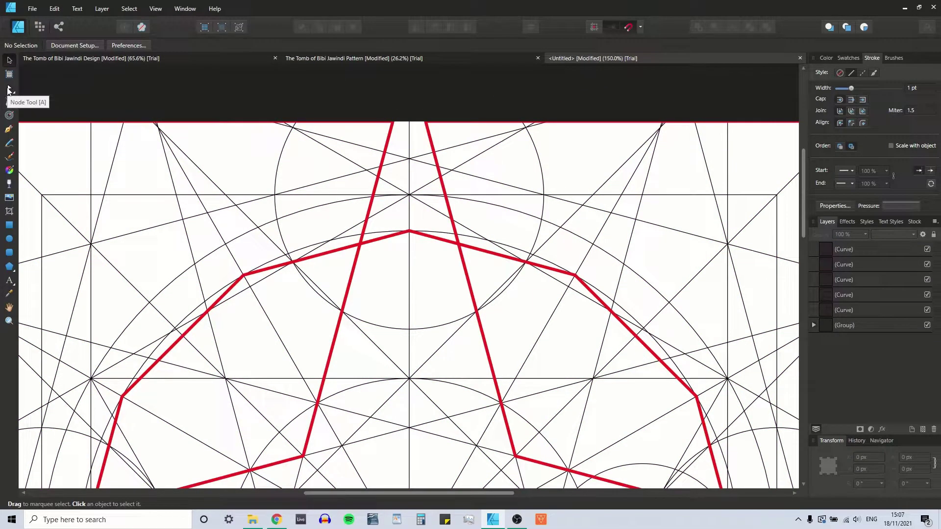
# Draw a closed four-sided Pen curve with corners at about (250, 0), (988, 0), (1067, 292) and (670, 398) px, then deselect it.
pyautogui.click(9, 129)
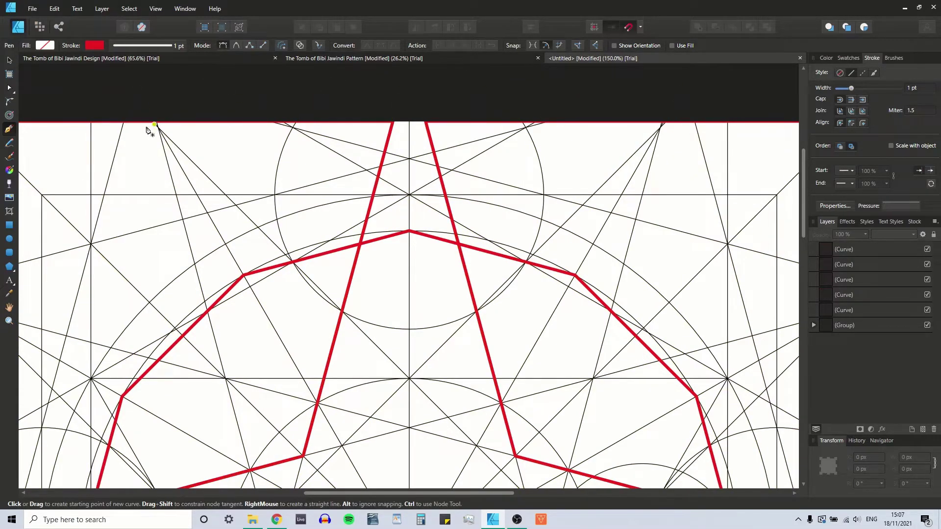
pyautogui.click(152, 121)
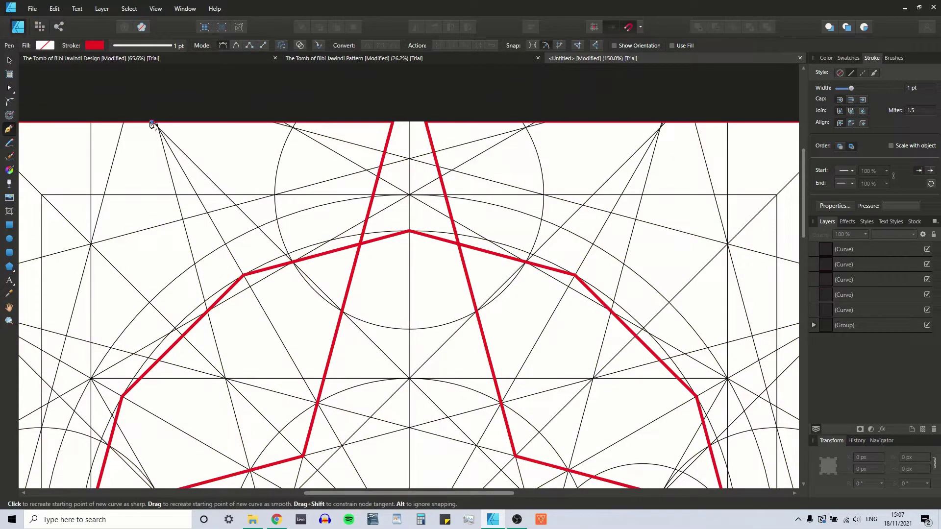
pyautogui.click(694, 122)
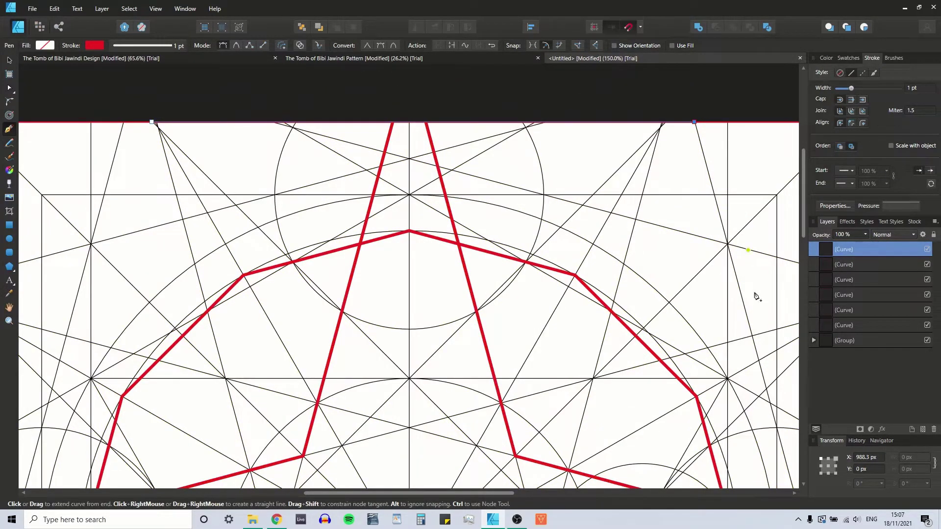
pyautogui.click(752, 337)
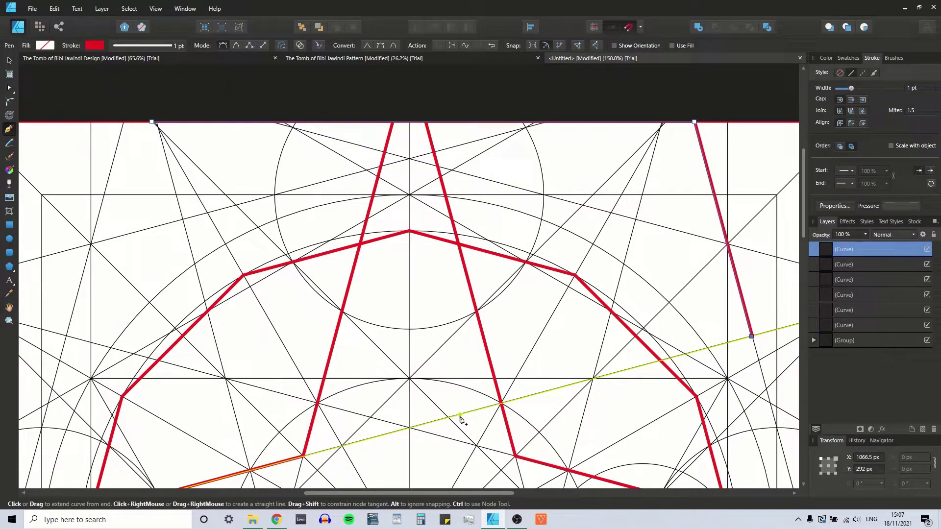
pyautogui.click(460, 416)
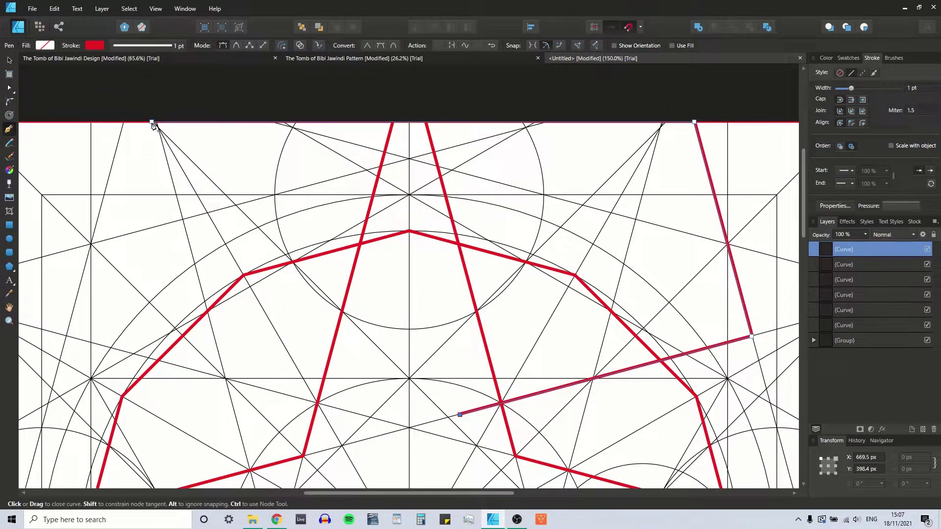
pyautogui.click(152, 122)
pyautogui.click(9, 60)
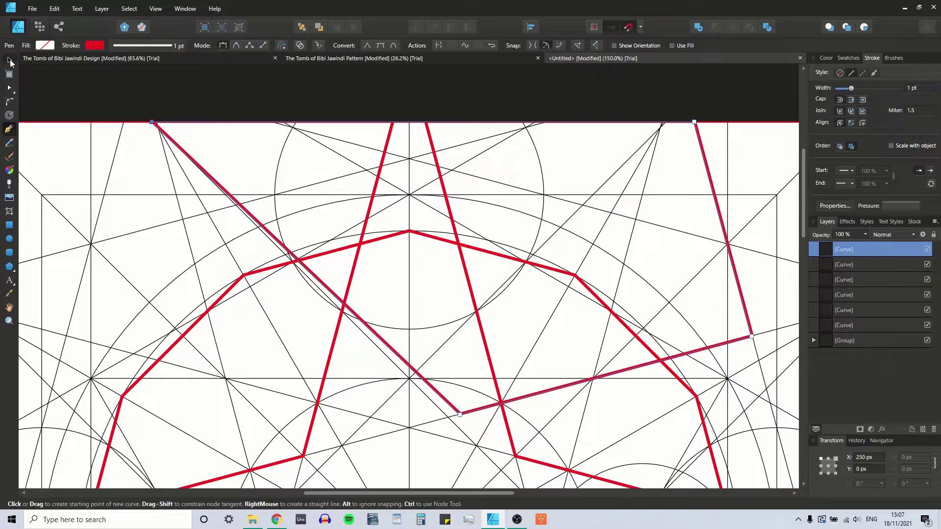
pyautogui.click(77, 100)
pyautogui.click(91, 152)
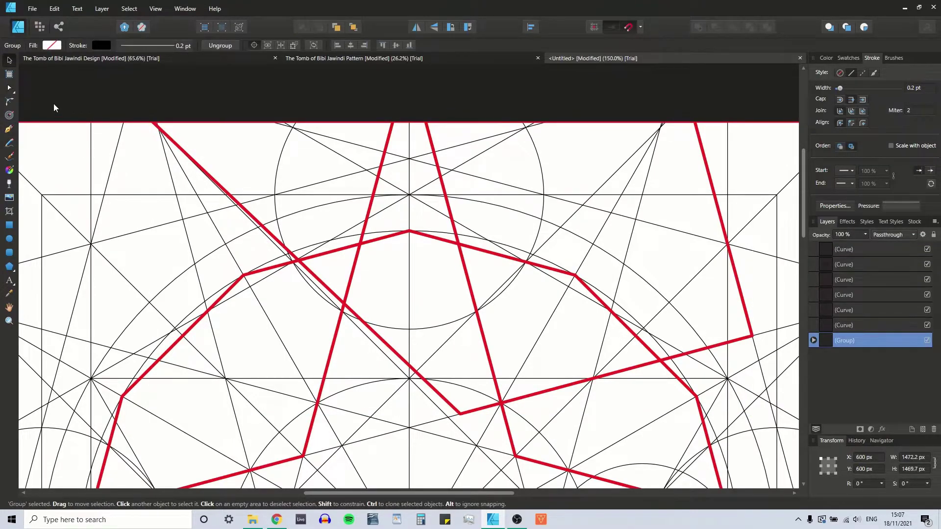
pyautogui.click(49, 102)
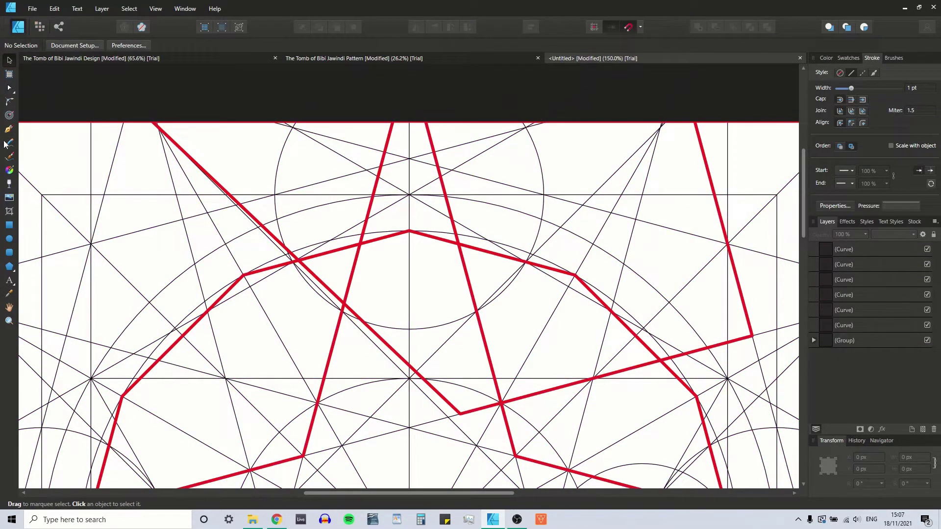
# Move the new curve's lowest node onto the guide-line intersection at about X 652.8 px, Y 402.8 px.
pyautogui.click(9, 87)
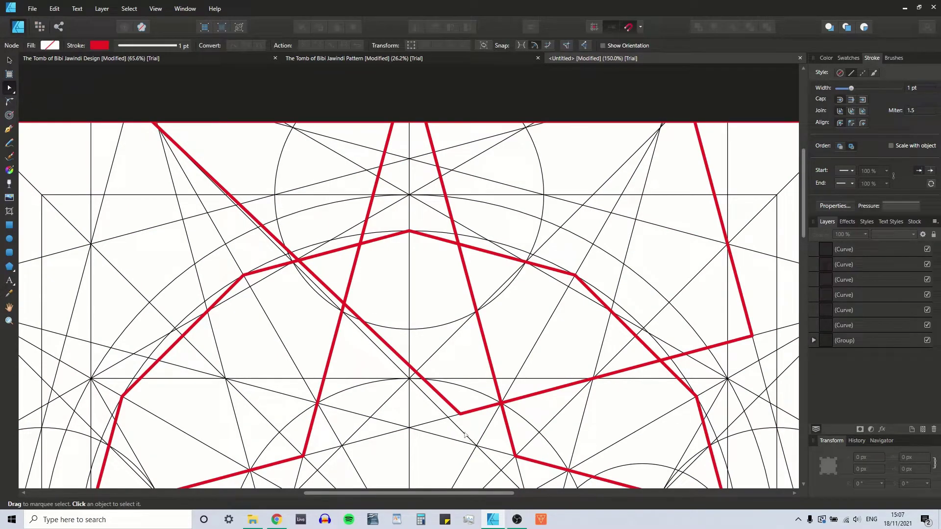
pyautogui.click(460, 415)
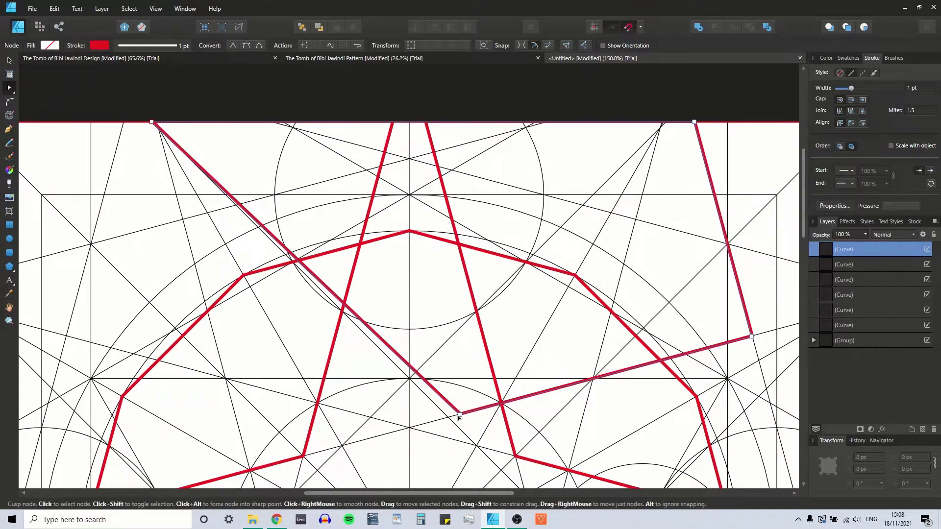
pyautogui.moveTo(459, 417); pyautogui.dragTo(449, 420)
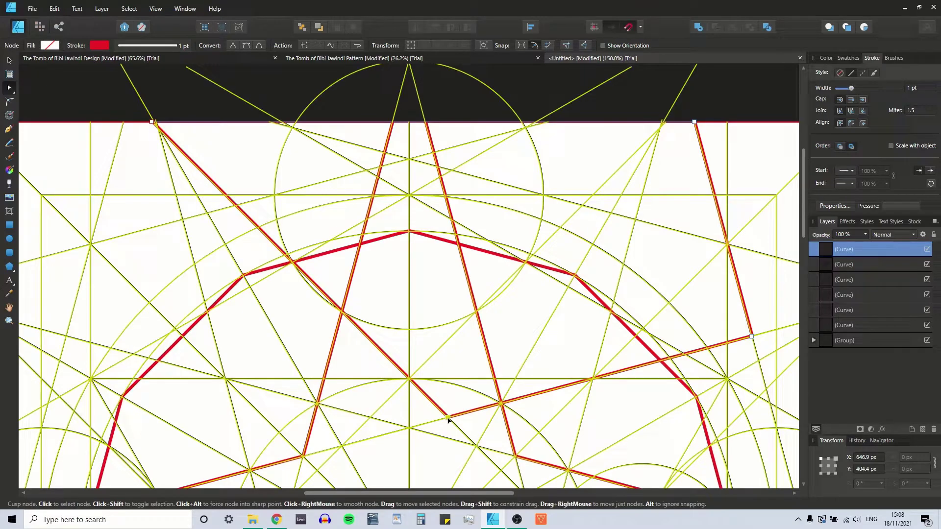
pyautogui.moveTo(448, 420); pyautogui.dragTo(448, 419)
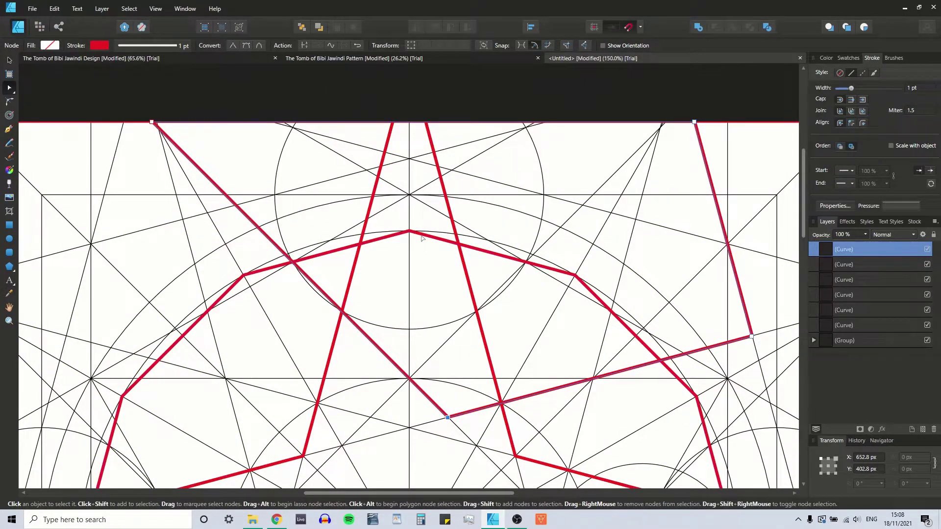
pyautogui.hotkey('ctrl', '0')
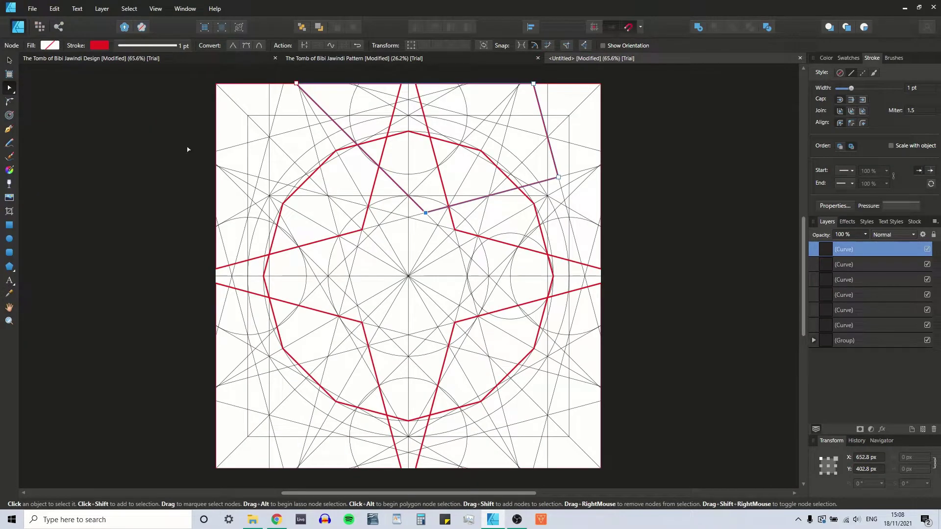
pyautogui.click(399, 197)
pyautogui.click(68, 182)
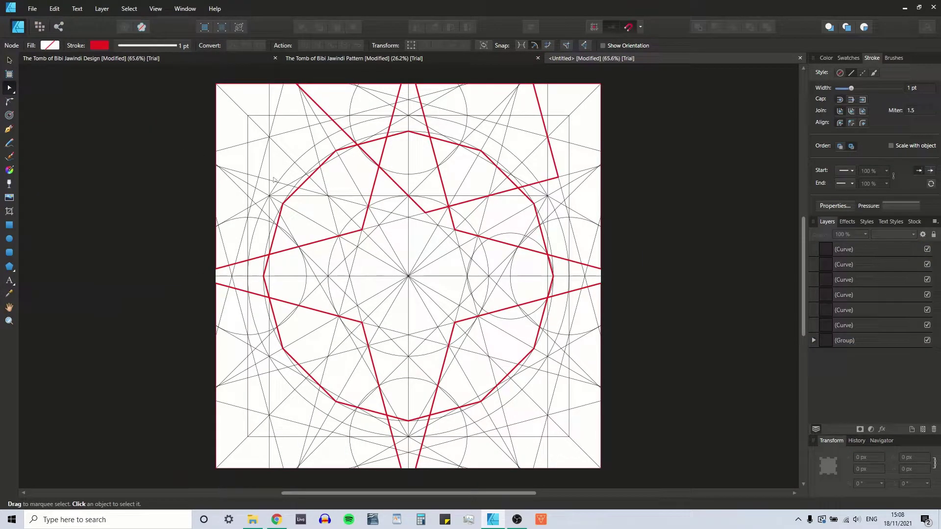
# Select the new four-sided curve and set its transform anchor point to the top centre.
pyautogui.click(401, 191)
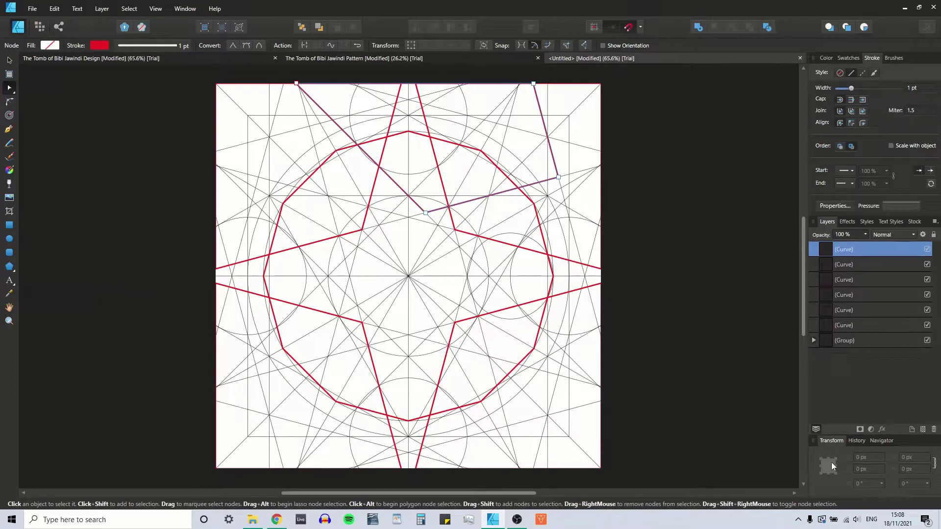
pyautogui.click(710, 358)
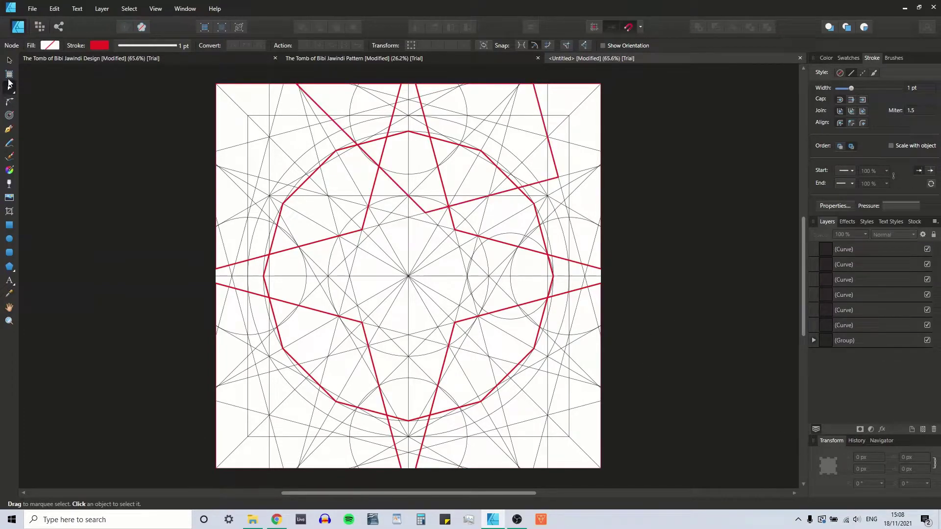
pyautogui.click(9, 61)
pyautogui.click(397, 184)
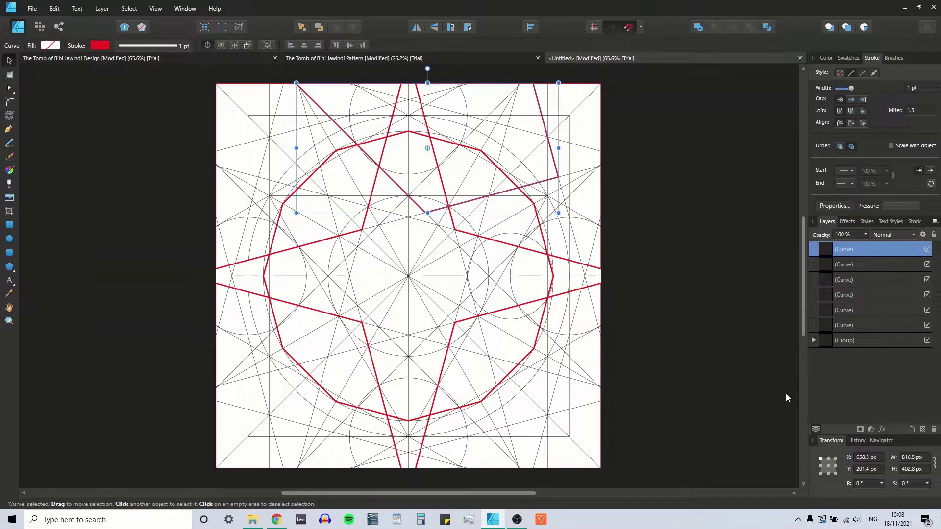
pyautogui.click(829, 459)
# Duplicate the four-sided curve along the artboard's upper edge and flip the copy horizontally.
pyautogui.scroll(3, 267, 142)
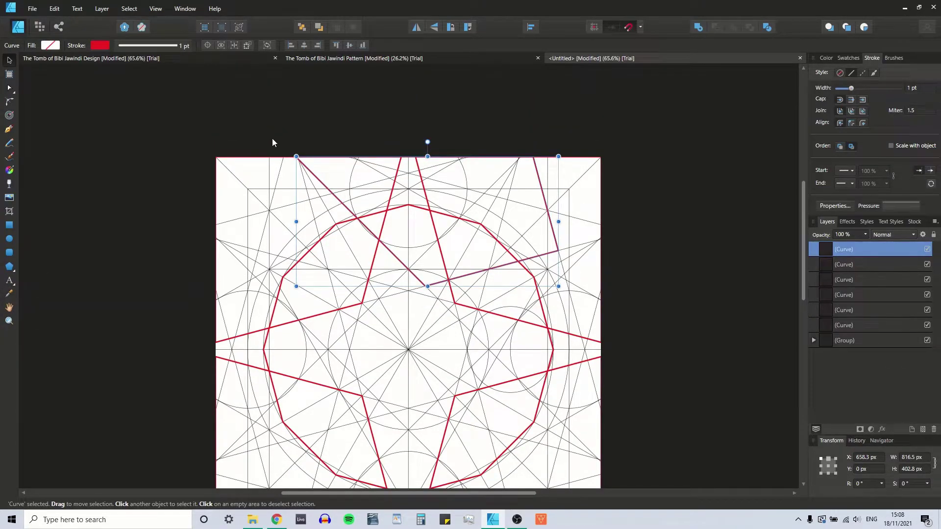
pyautogui.scroll(5, 273, 142)
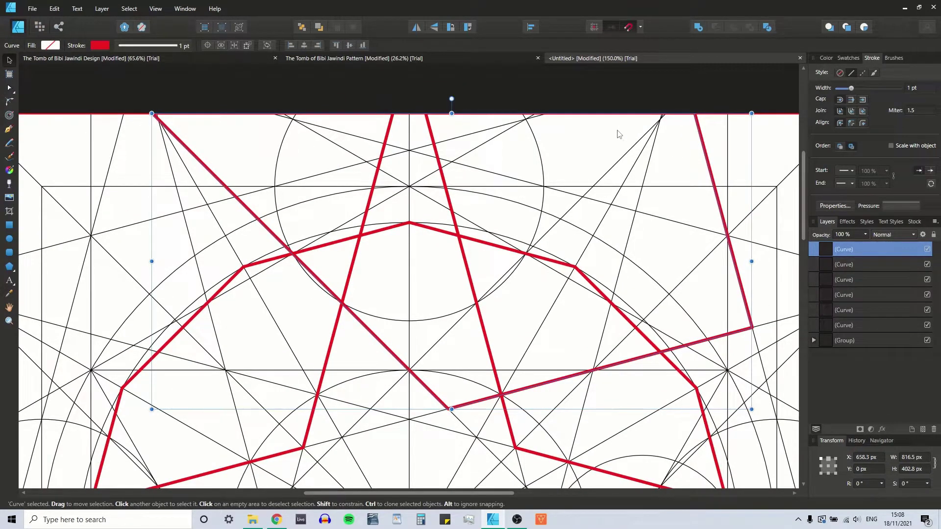
pyautogui.click(389, 89)
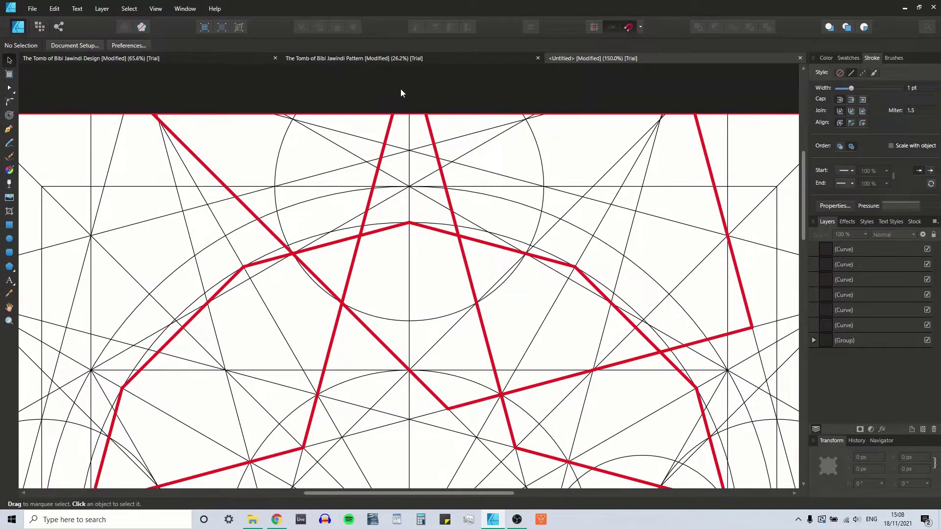
pyautogui.hotkey('ctrl', '0')
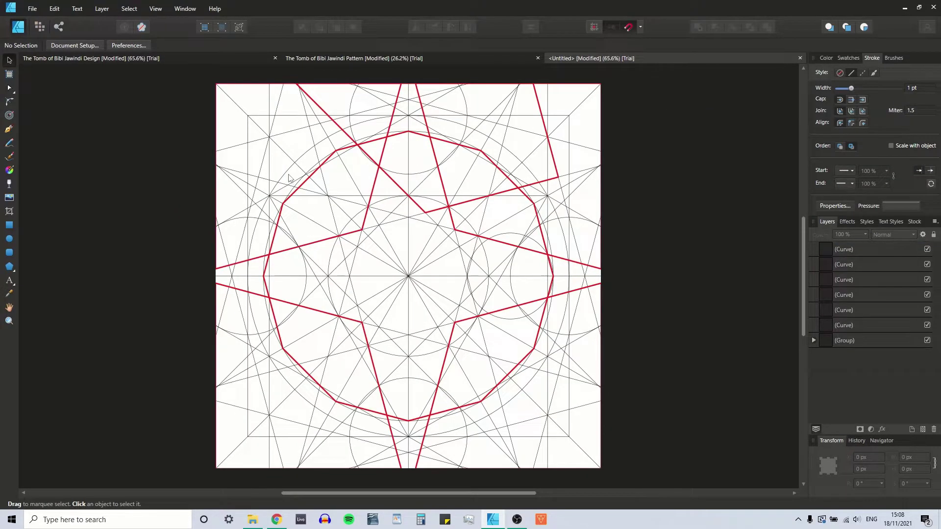
pyautogui.click(261, 143)
pyautogui.click(134, 144)
pyautogui.click(548, 132)
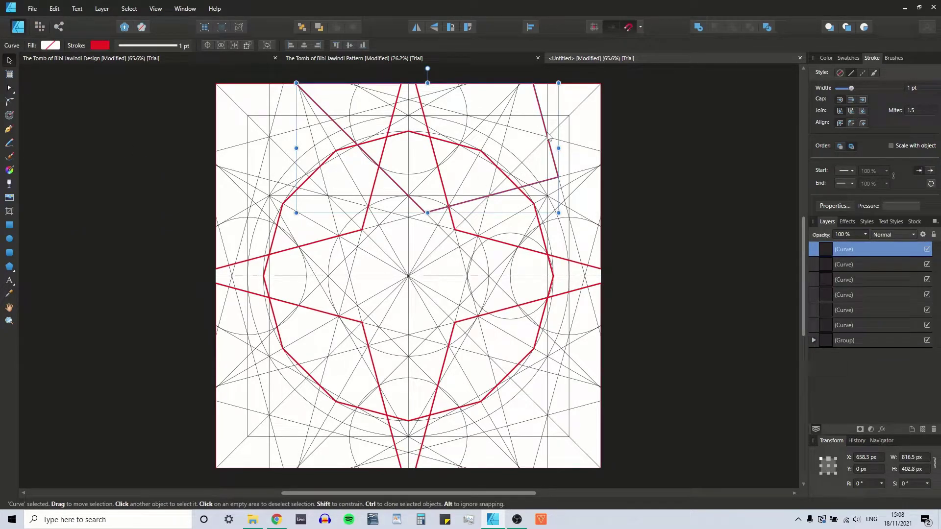
pyautogui.hotkey('ctrl', 'j')
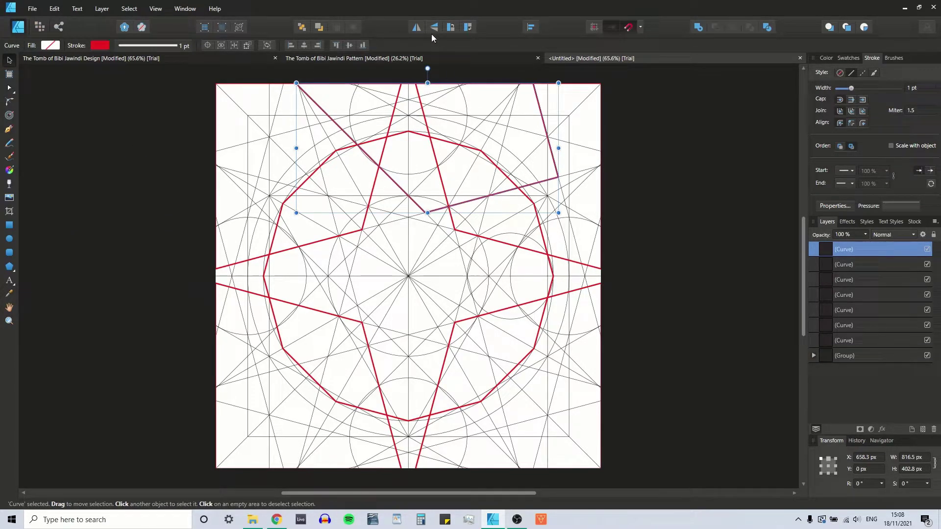
pyautogui.click(415, 27)
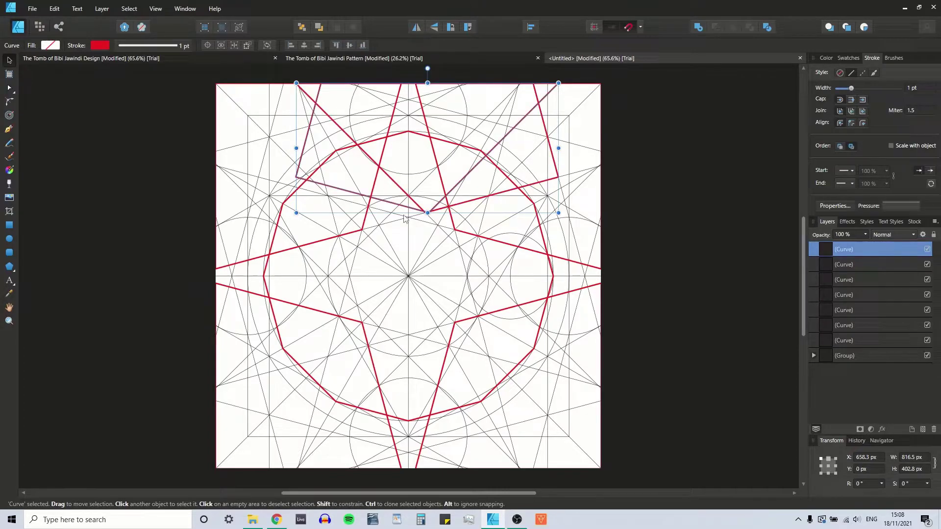
# Move the mirrored copy horizontally onto its guide lines, with its top centre at X 541.8 px, Y 0 px, and deselect it.
pyautogui.moveTo(524, 120); pyautogui.dragTo(482, 125)
pyautogui.click(136, 177)
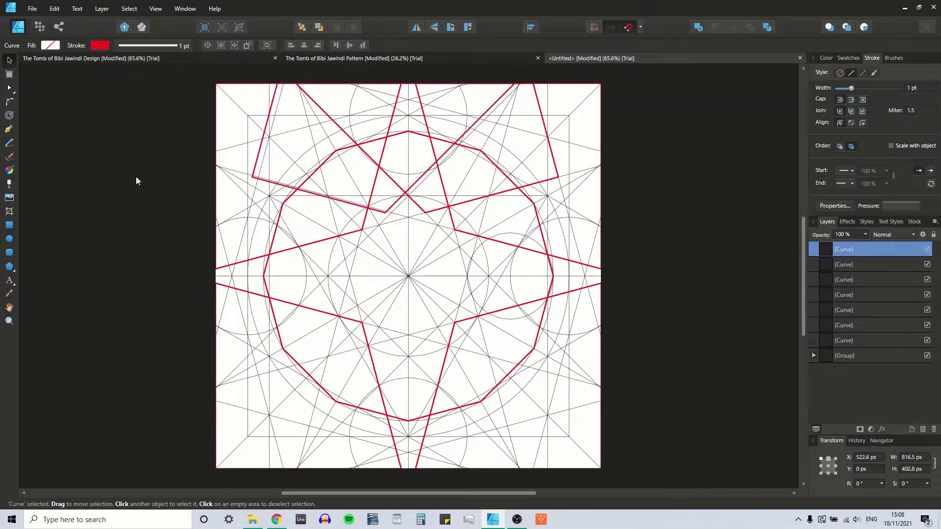
pyautogui.click(232, 170)
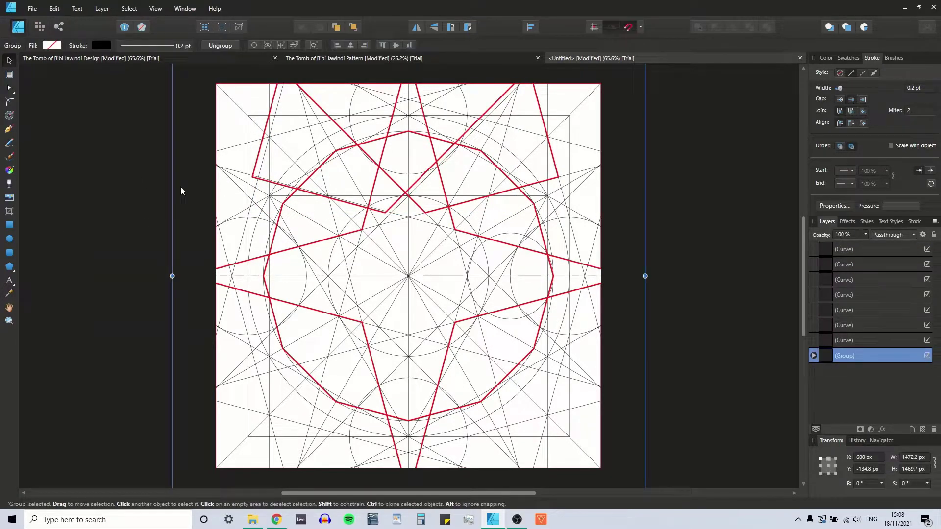
pyautogui.click(181, 187)
pyautogui.click(255, 207)
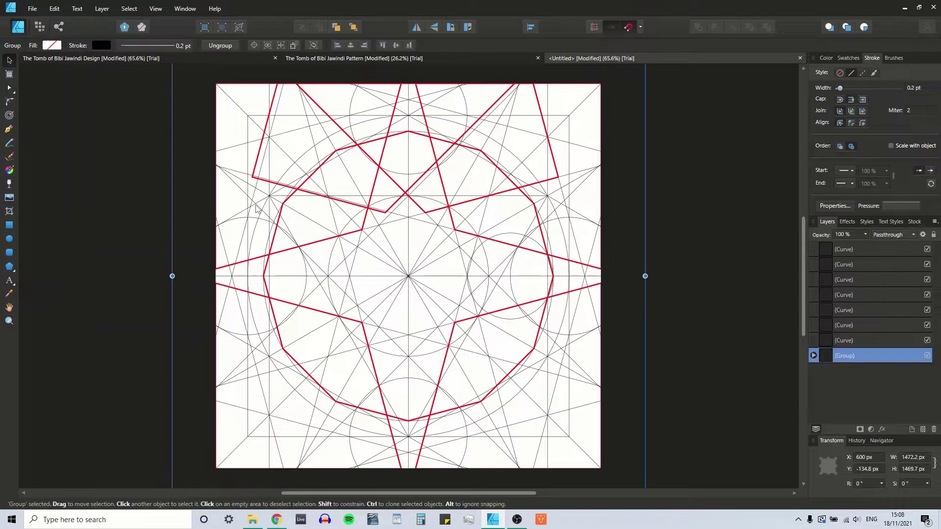
pyautogui.click(160, 200)
pyautogui.moveTo(486, 115); pyautogui.dragTo(493, 117)
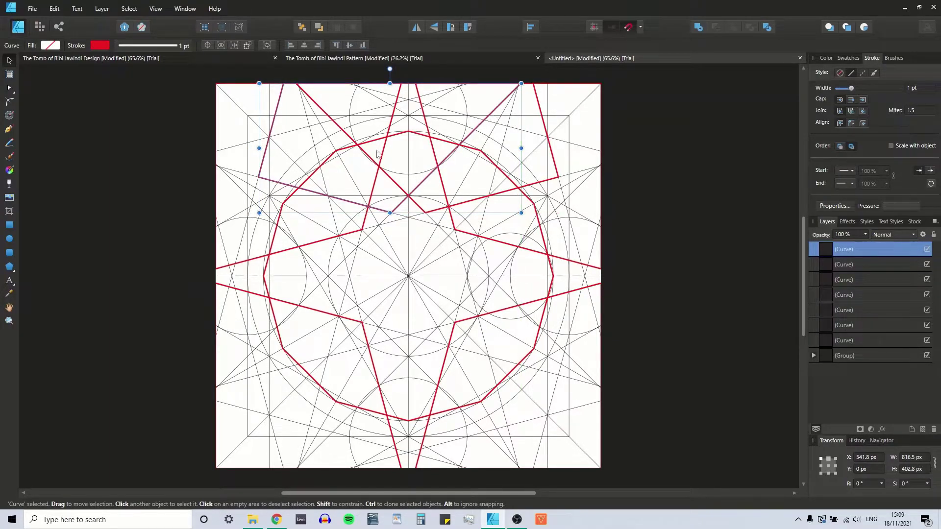
pyautogui.click(113, 148)
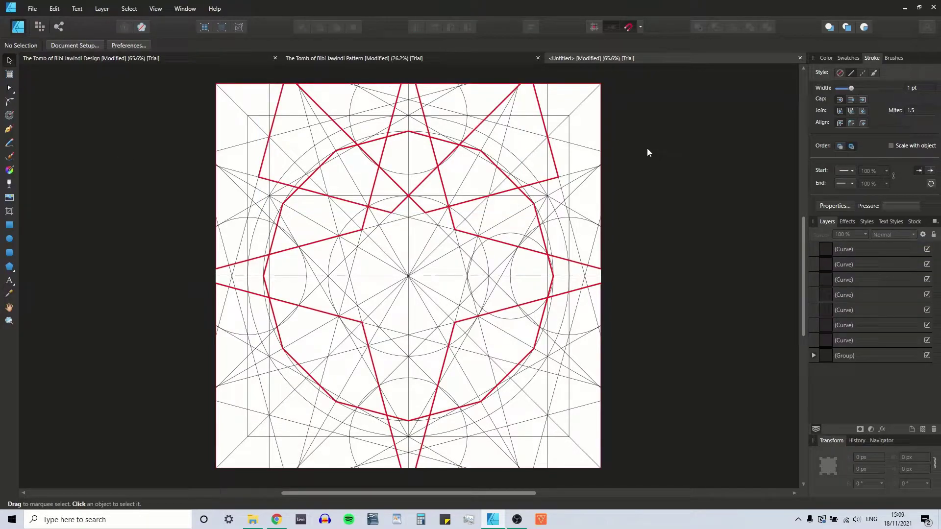
# Compare the X positions of the outer top corners of the original four-sided curve and its mirrored copy.
pyautogui.click(551, 145)
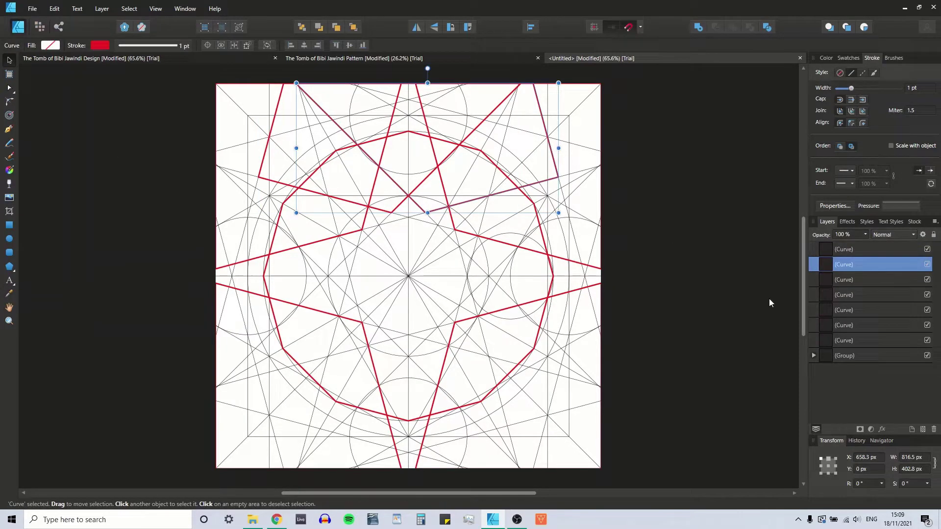
pyautogui.click(829, 465)
pyautogui.click(837, 461)
pyautogui.click(836, 459)
pyautogui.click(280, 102)
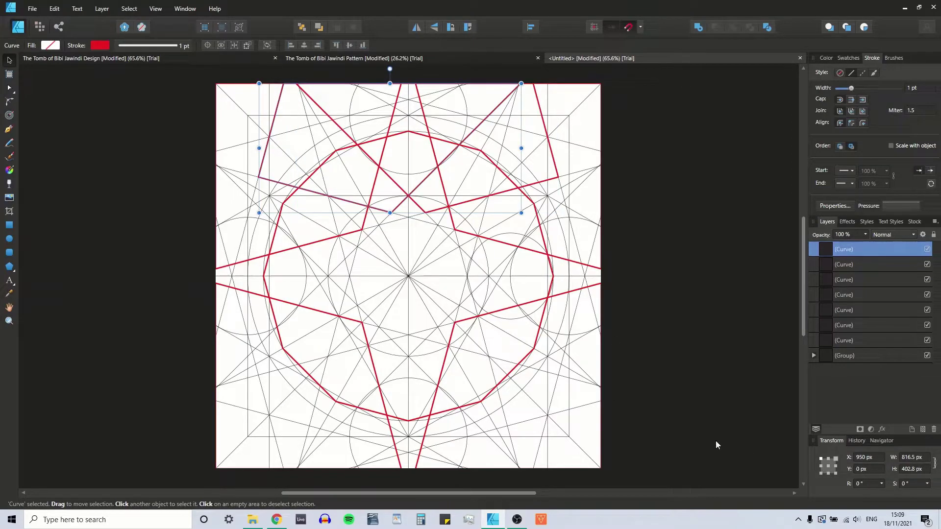
pyautogui.click(821, 459)
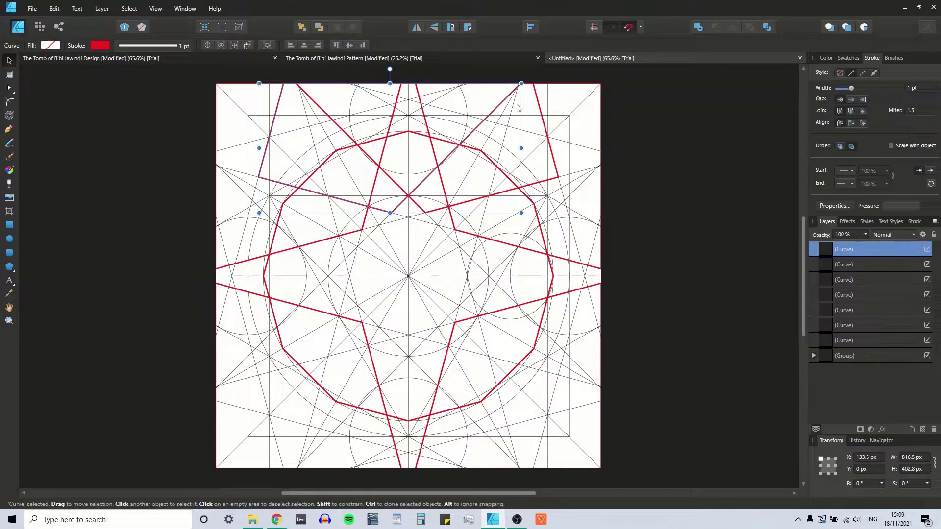
pyautogui.click(541, 111)
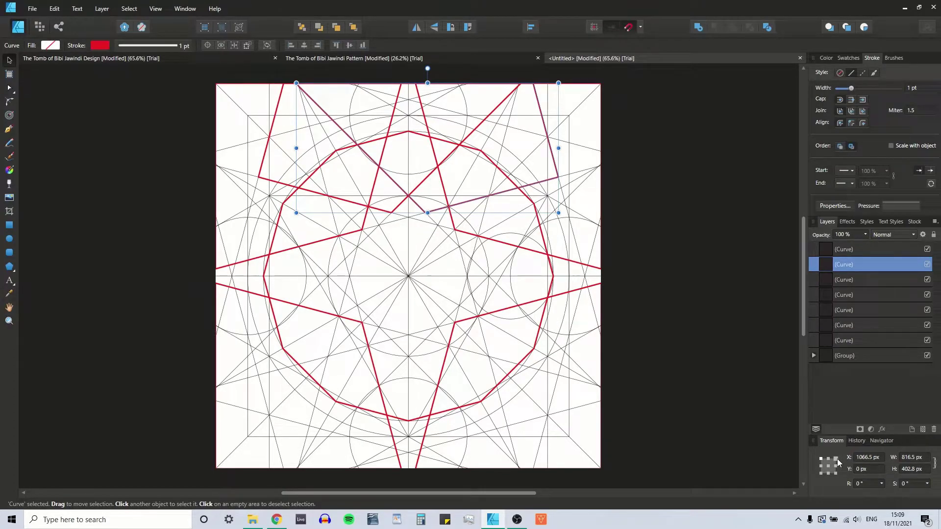
pyautogui.click(154, 94)
# Check the combined top-centre position of the two mirrored curves, then deselect them.
pyautogui.click(281, 100)
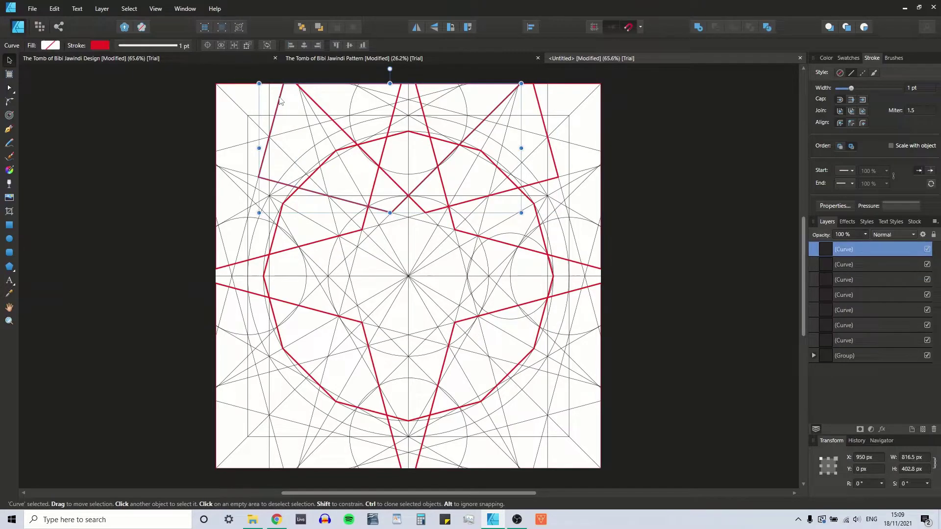
pyautogui.keyDown('shift'); pyautogui.click(541, 112); pyautogui.keyUp('shift')
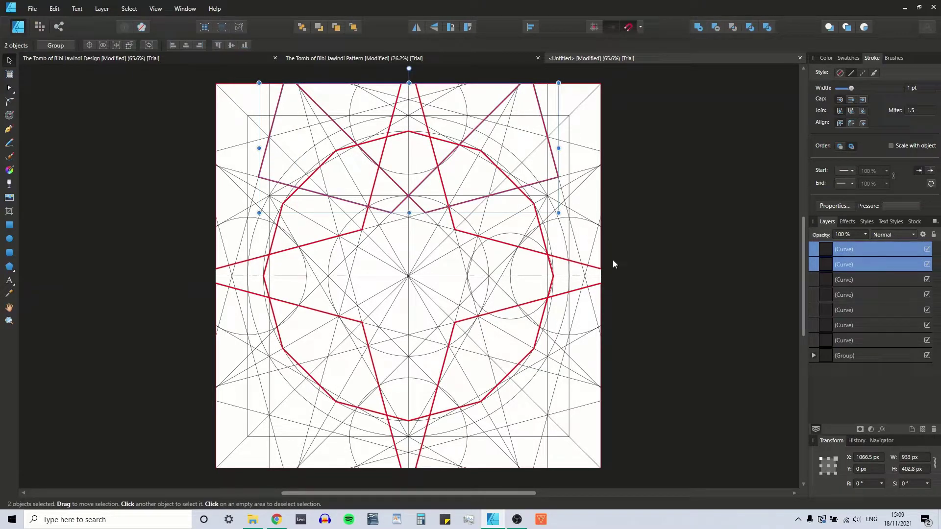
pyautogui.click(828, 463)
pyautogui.click(649, 141)
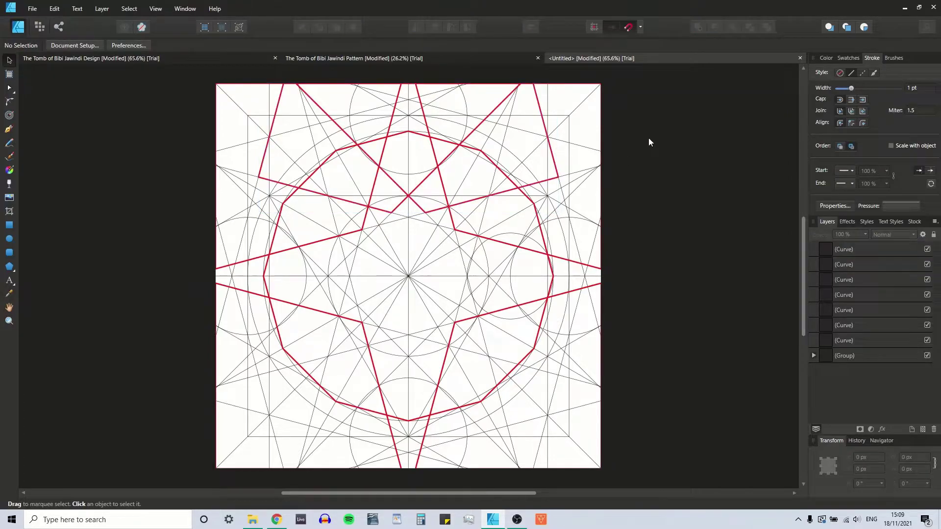
# Duplicate both four-sided curves on the artboard's upper edge together and flip the copies vertically.
pyautogui.hotkey('ctrl', '+')
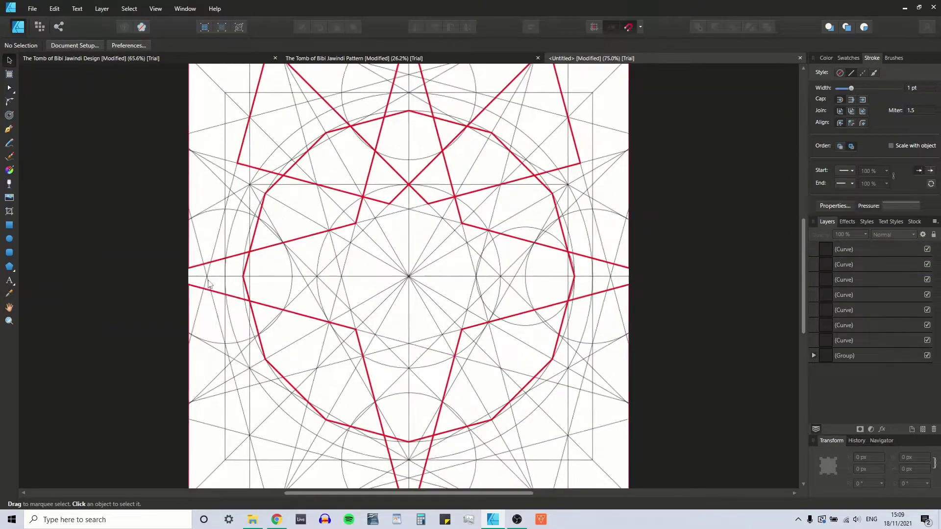
pyautogui.scroll(3, 201, 360)
pyautogui.hotkey('ctrl', '+')
pyautogui.scroll(2, 199, 360)
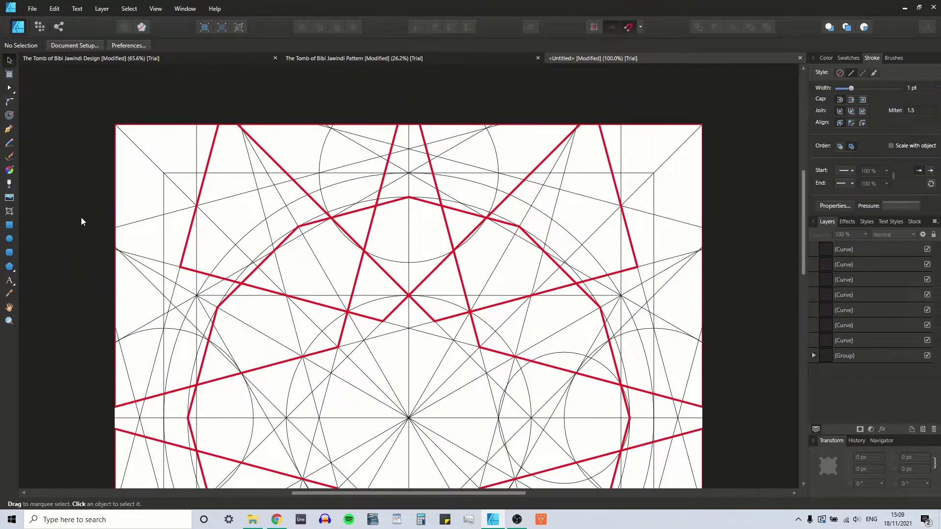
pyautogui.click(530, 168)
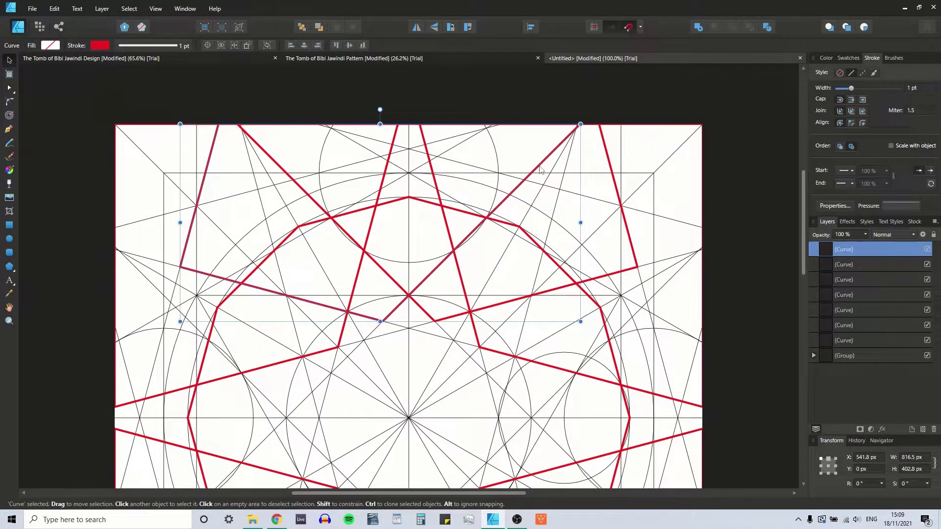
pyautogui.moveTo(528, 168)
pyautogui.mouseDown()
pyautogui.moveTo(547, 169)
pyautogui.moveTo(528, 171)
pyautogui.moveTo(547, 170)
pyautogui.moveTo(540, 170)
pyautogui.mouseUp()
pyautogui.keyDown('shift'); pyautogui.click(609, 164); pyautogui.keyUp('shift')
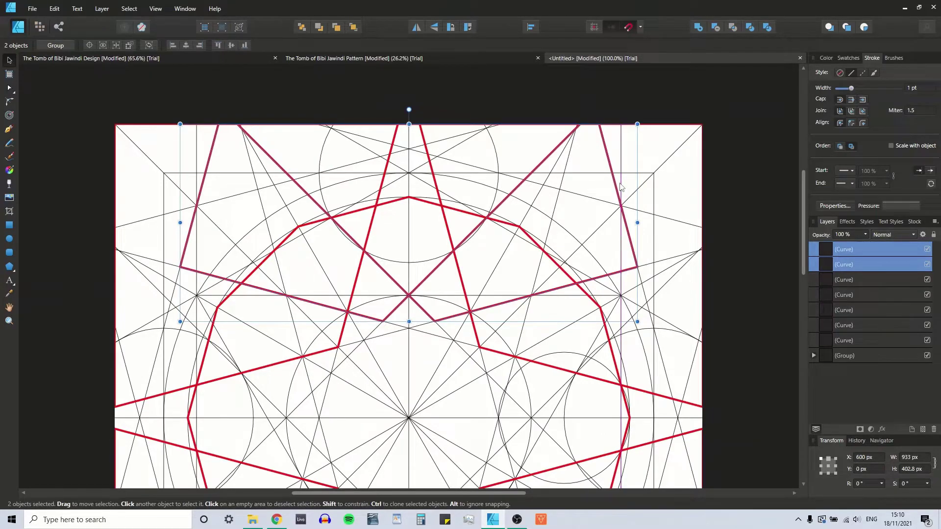
pyautogui.hotkey('ctrl', '0')
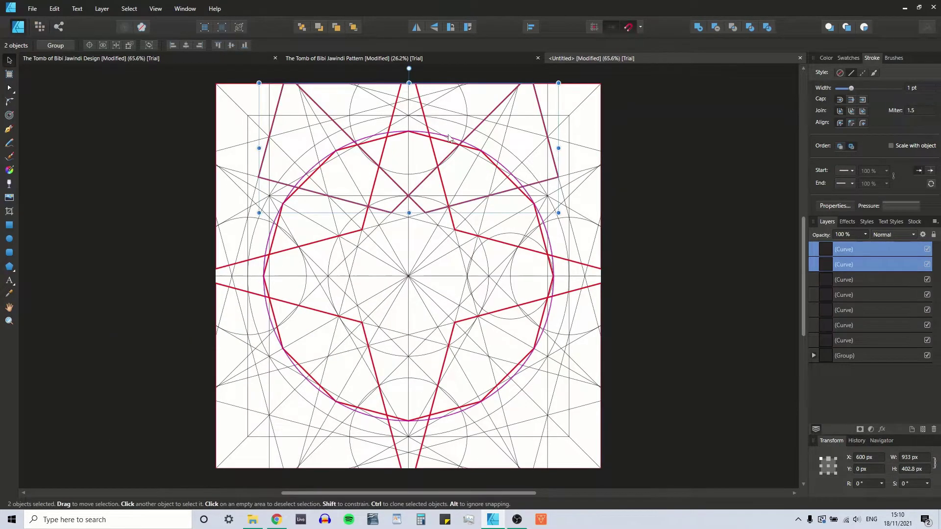
pyautogui.hotkey('ctrl', 'j')
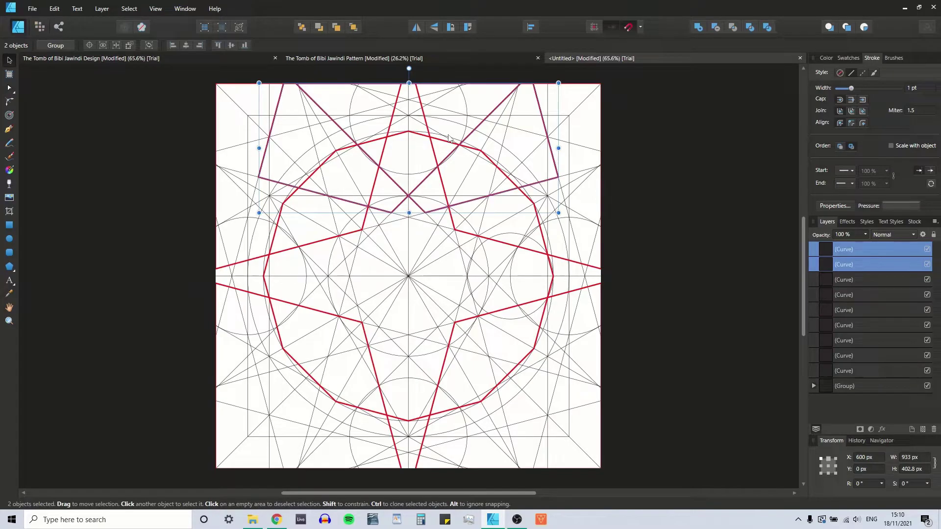
pyautogui.click(434, 27)
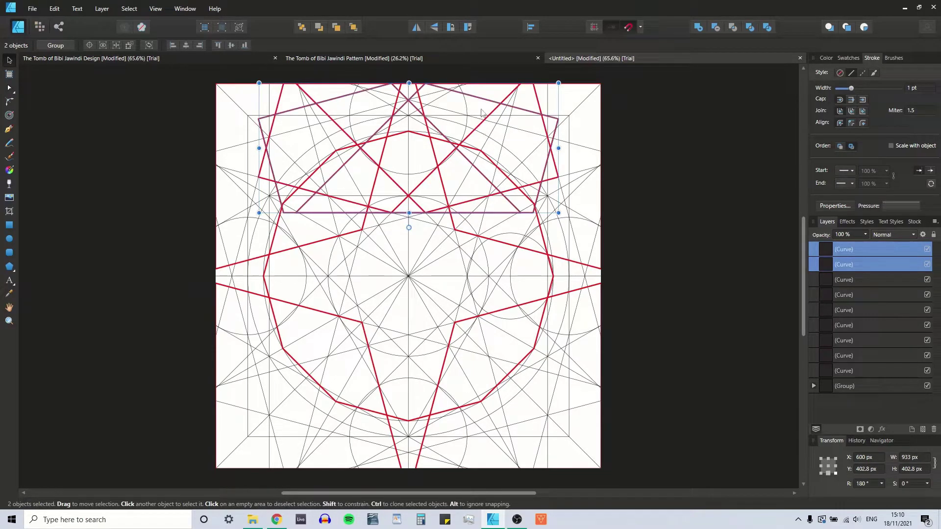
# Move the flipped pair down to the artboard's lower edge, with its bottom centre at X 600 px, Y 1200 px, and deselect it.
pyautogui.moveTo(488, 110); pyautogui.dragTo(487, 359)
pyautogui.click(826, 471)
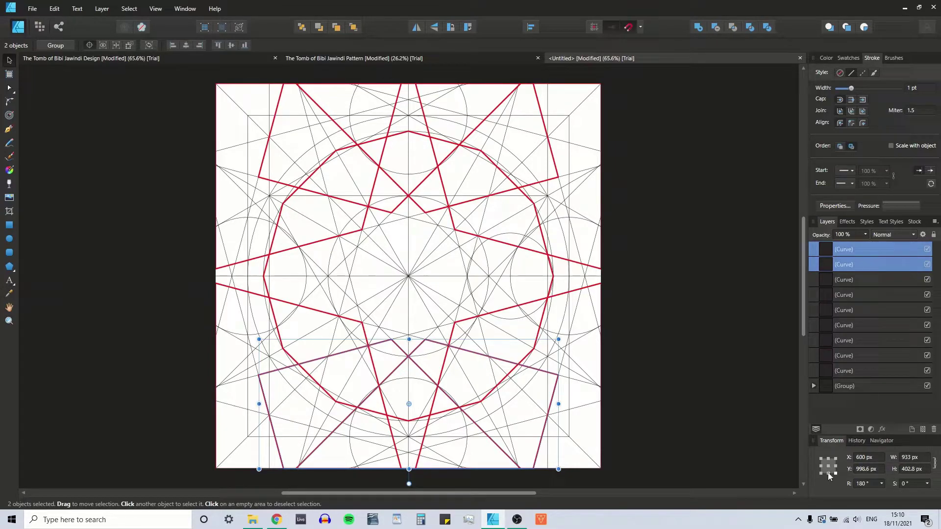
pyautogui.click(828, 473)
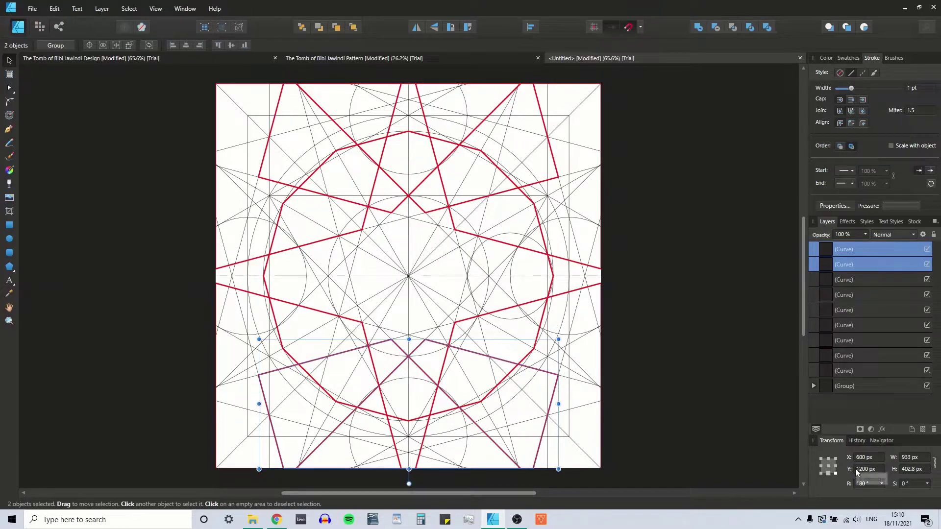
pyautogui.click(702, 393)
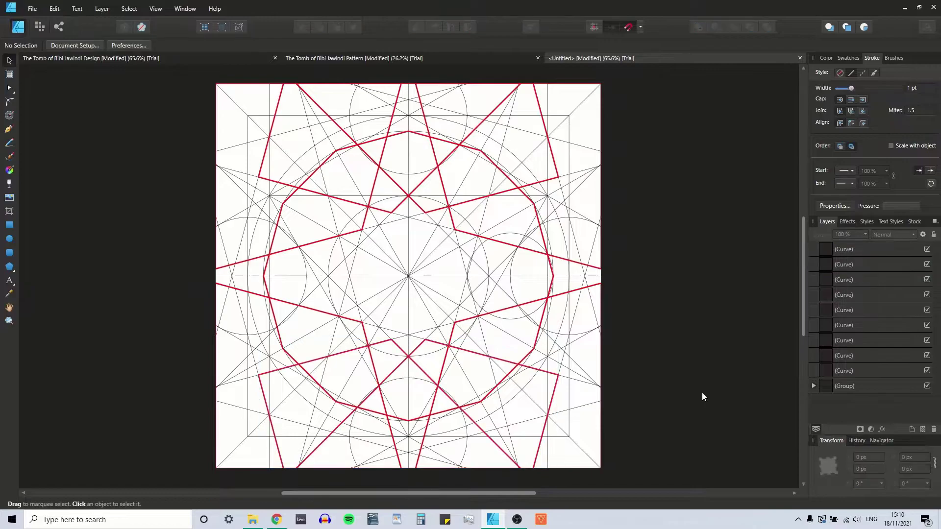
# Duplicate all four upper and lower four-sided curves and rotate the copies 90° onto the artboard's side edges, then deselect them.
pyautogui.click(397, 183)
pyautogui.keyDown('shift'); pyautogui.click(392, 211); pyautogui.keyUp('shift')
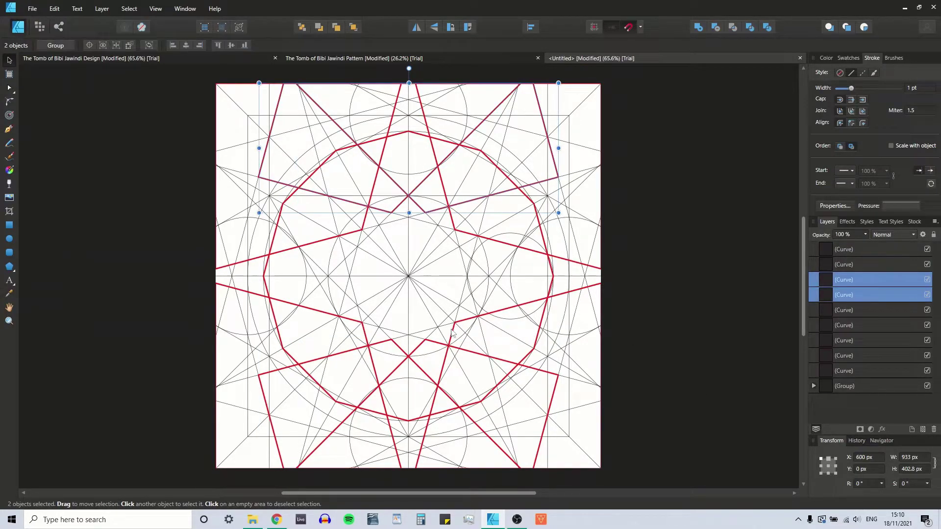
pyautogui.keyDown('shift'); pyautogui.click(436, 342); pyautogui.keyUp('shift')
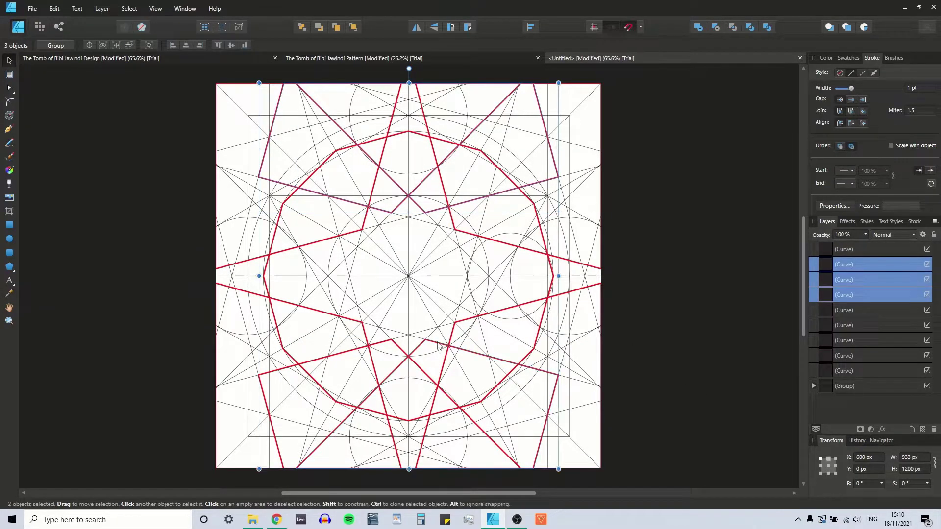
pyautogui.keyDown('shift'); pyautogui.click(398, 351); pyautogui.keyUp('shift')
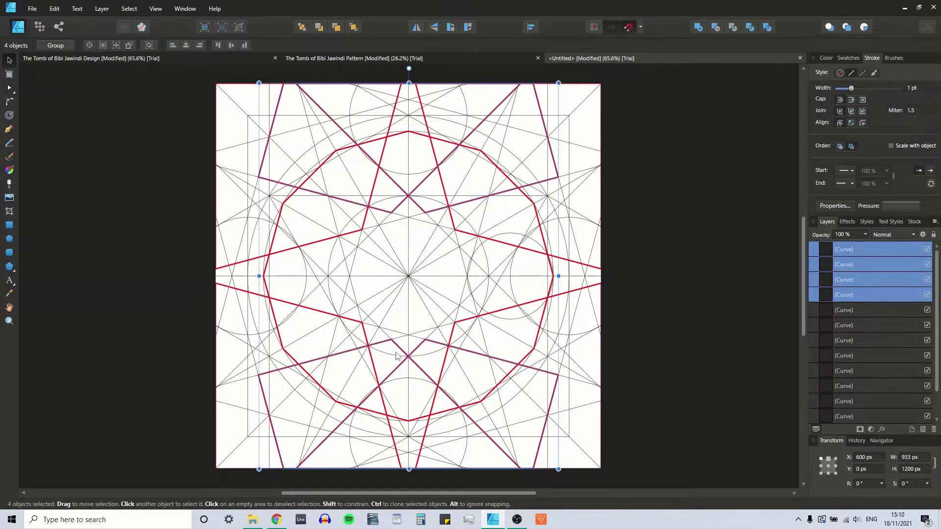
pyautogui.click(450, 27)
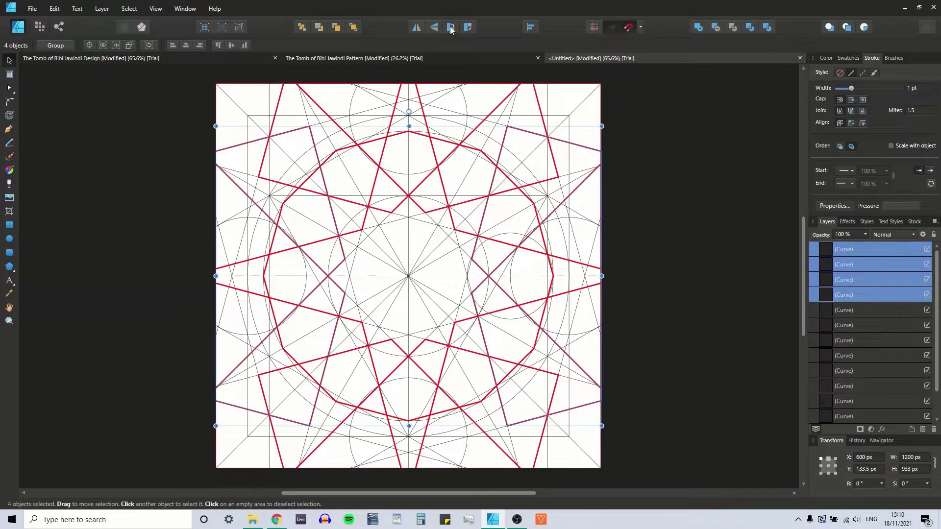
pyautogui.click(658, 214)
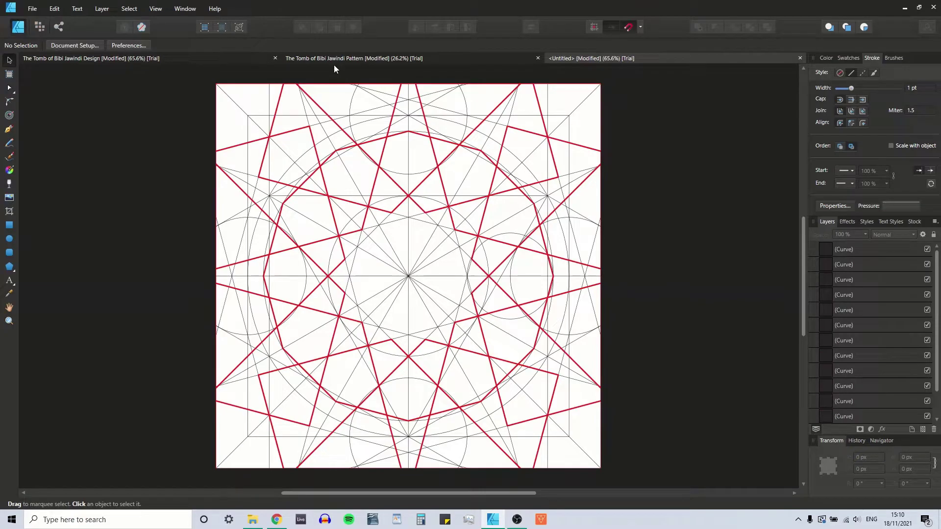
pyautogui.scroll(-2, 869, 329)
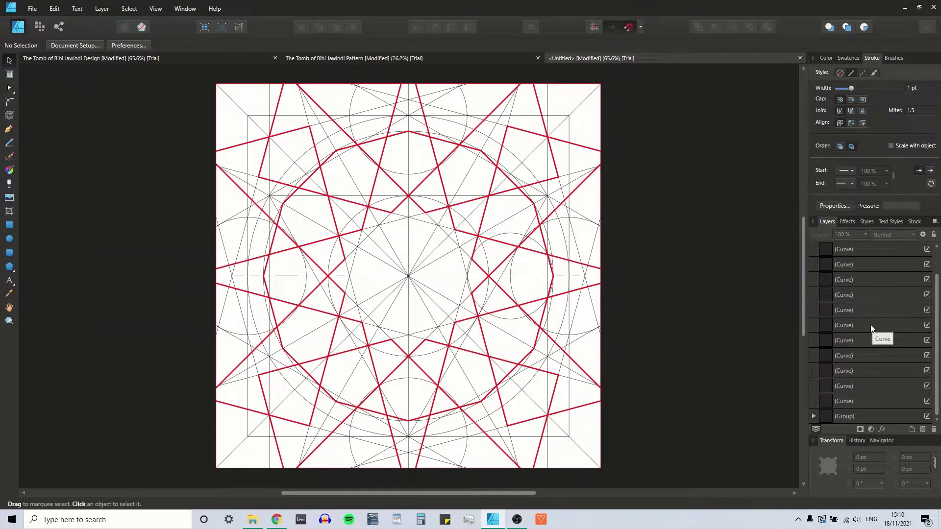
# Lock and hide the construction-lines group beneath the red curves, then deselect it.
pyautogui.click(915, 416)
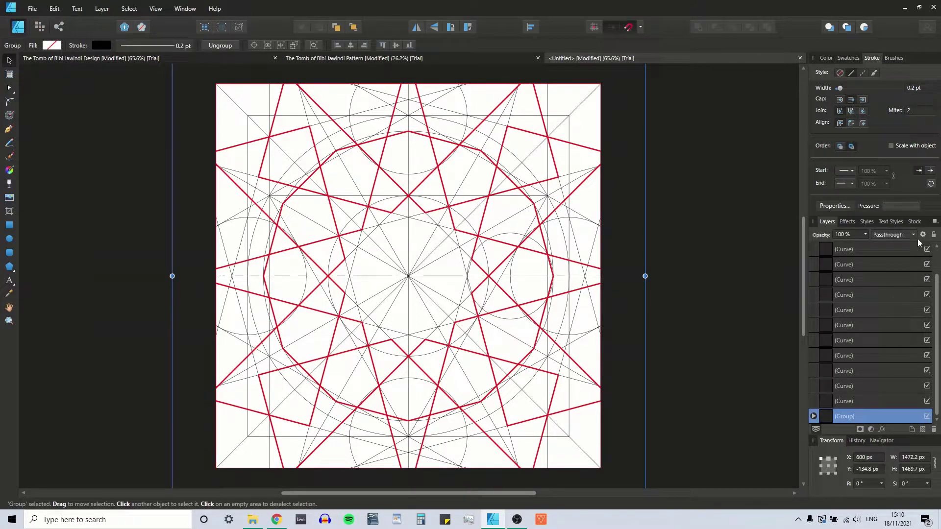
pyautogui.click(934, 235)
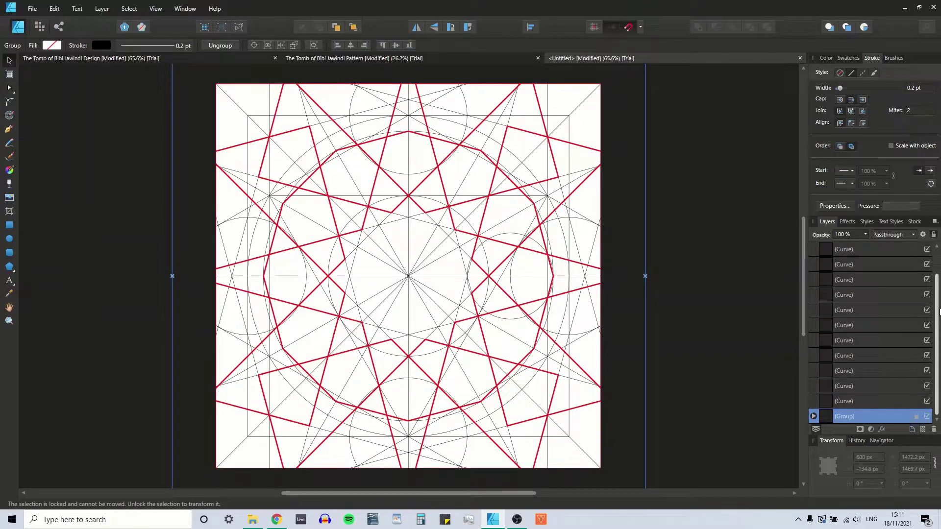
pyautogui.click(927, 416)
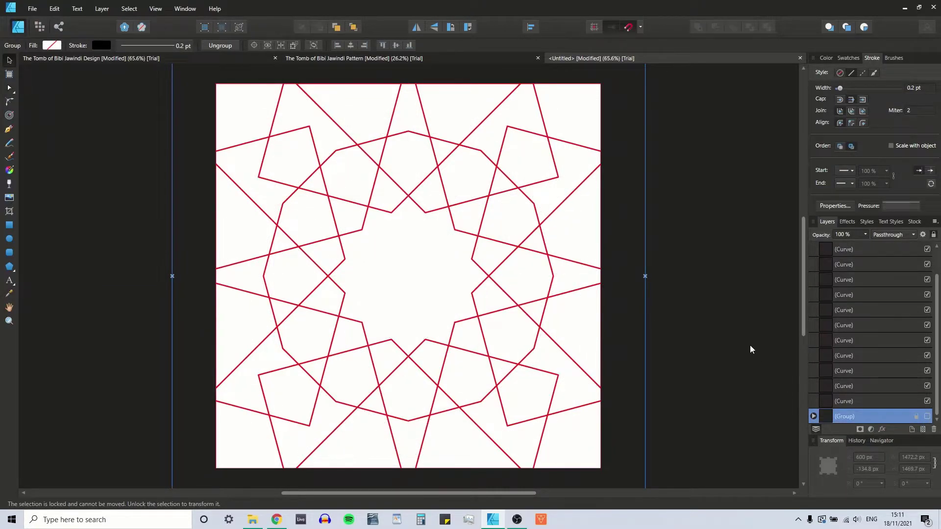
pyautogui.click(728, 304)
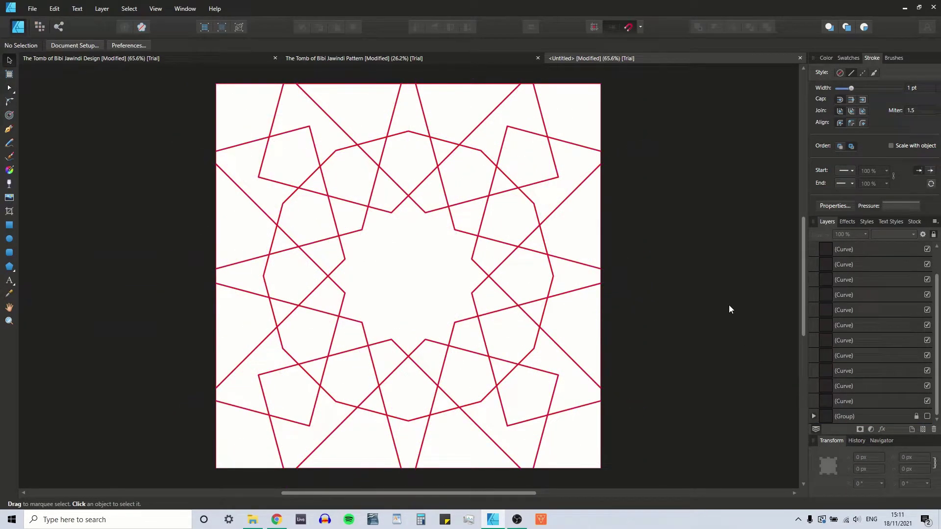
# Check the combined centre position and size of all pattern curves, then deselect them.
pyautogui.hotkey('ctrl', 'a')
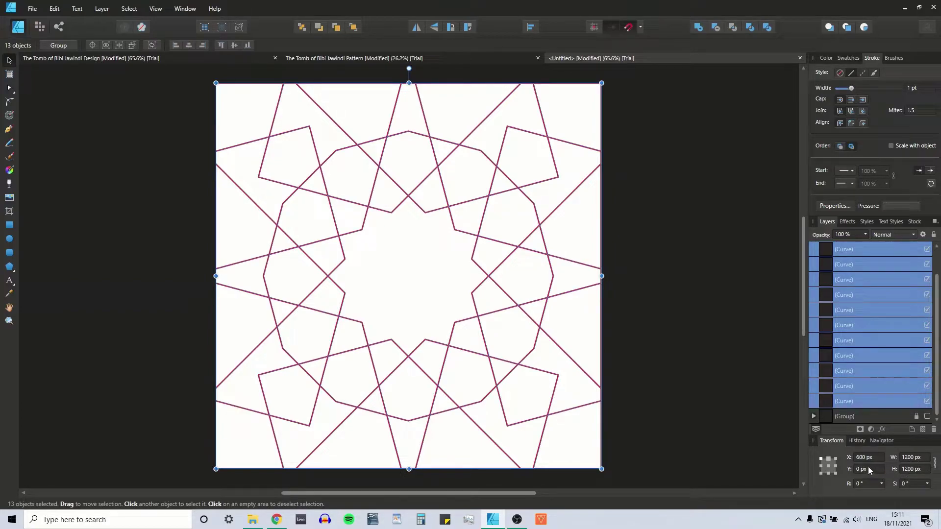
pyautogui.click(827, 467)
pyautogui.click(123, 216)
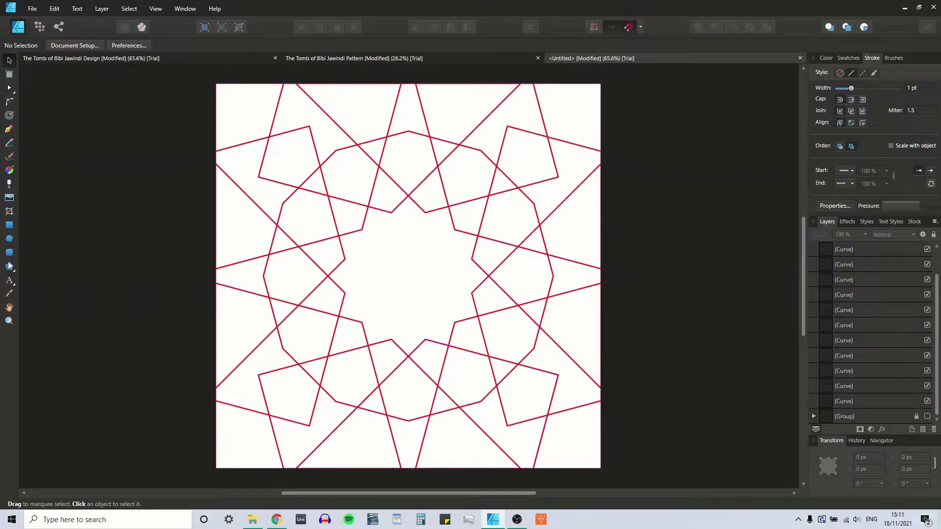
# Enable snapping to the grid and show the grid on the artboard.
pyautogui.click(641, 27)
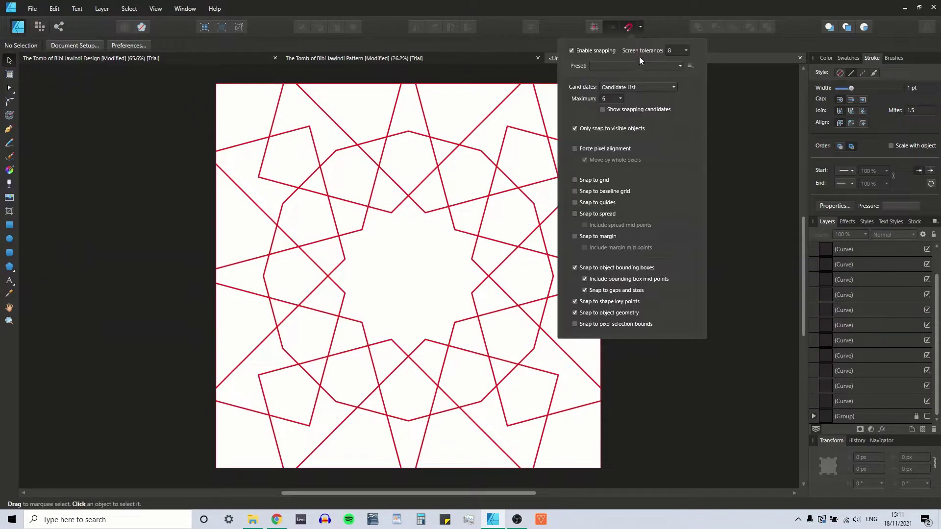
pyautogui.click(575, 180)
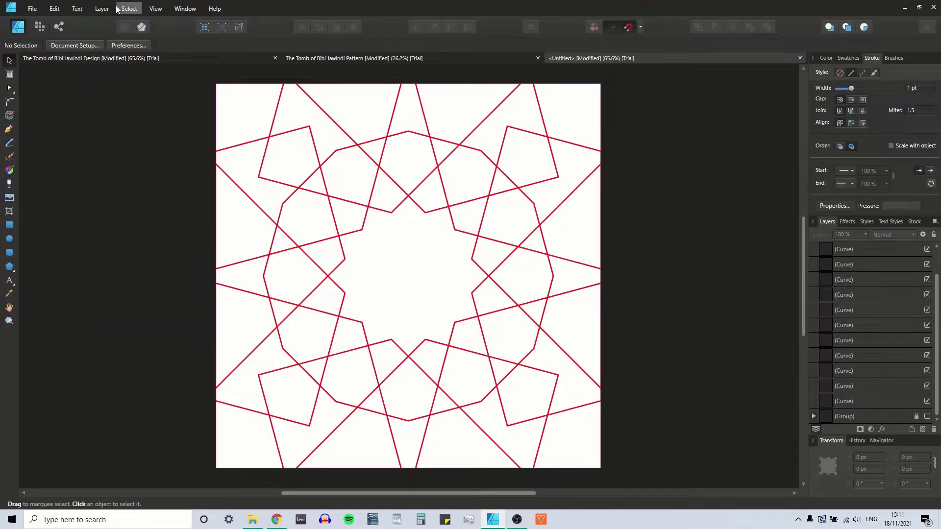
pyautogui.click(156, 8)
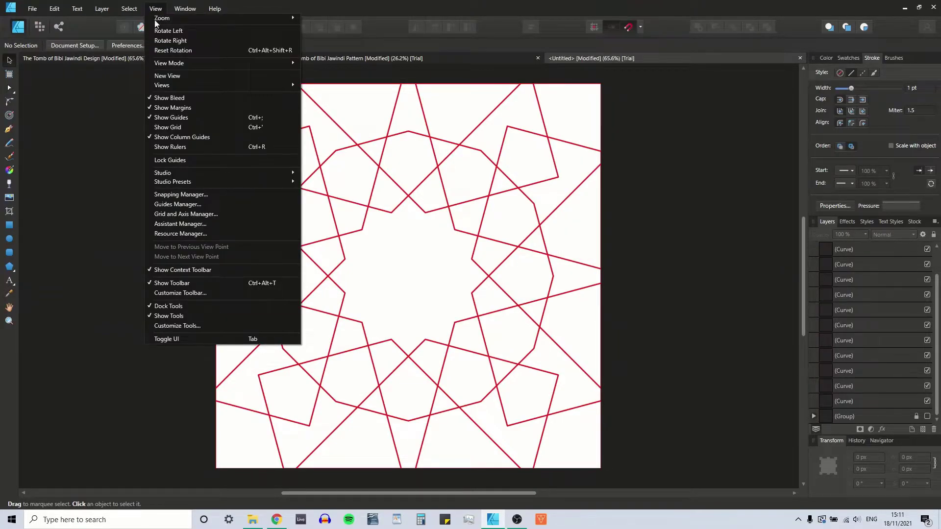
pyautogui.click(168, 127)
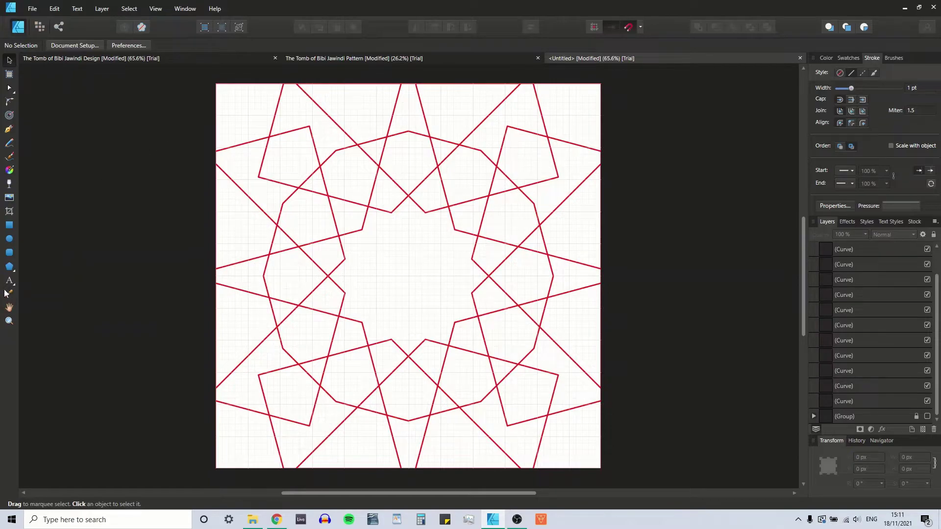
# Draw a 1000 × 1000 px square snapped to the grid, centred at X 600 px, Y 600 px, and deselect it.
pyautogui.click(9, 225)
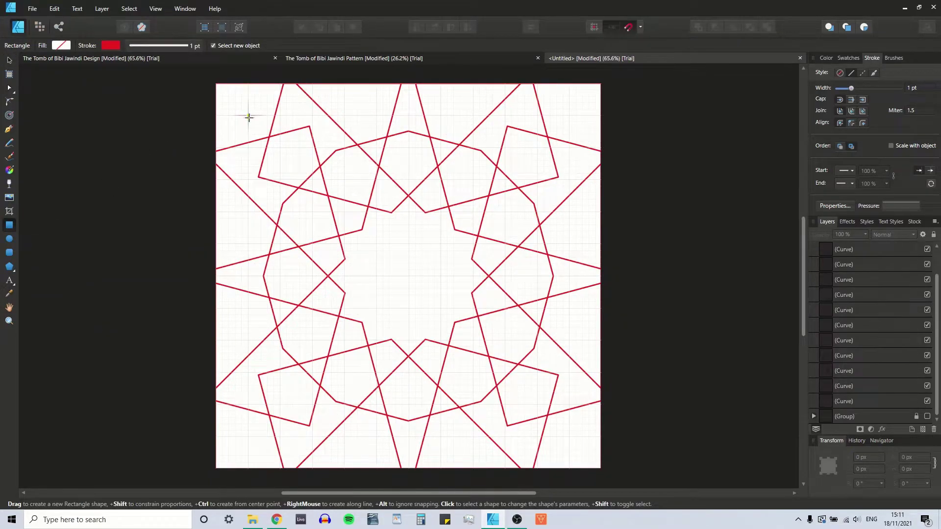
pyautogui.moveTo(249, 116); pyautogui.dragTo(569, 437)
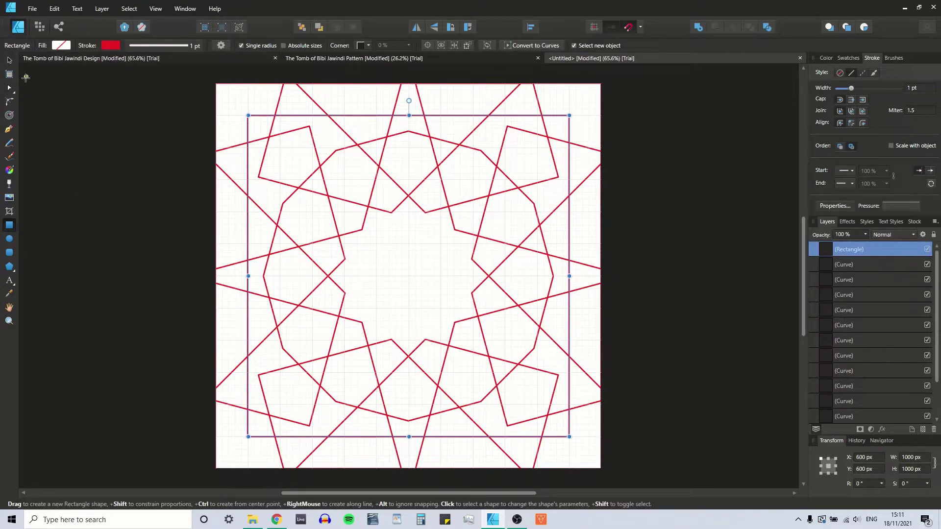
pyautogui.click(9, 60)
pyautogui.click(141, 136)
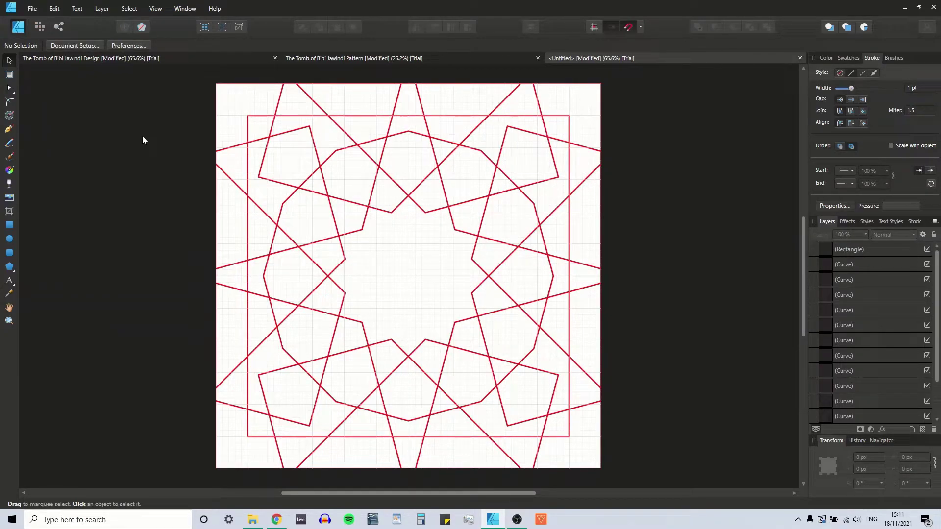
# Fill the square and all pattern curves with black, then deselect them.
pyautogui.hotkey('ctrl', 'a')
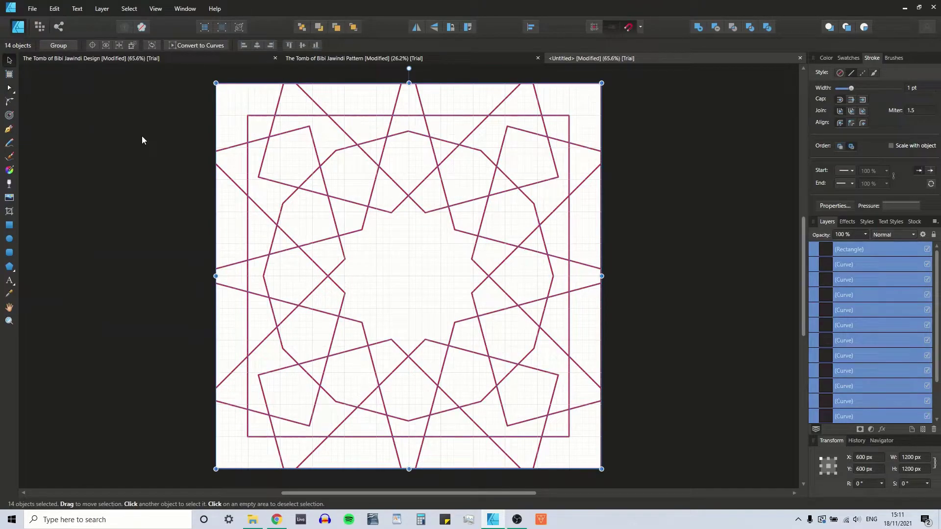
pyautogui.click(822, 60)
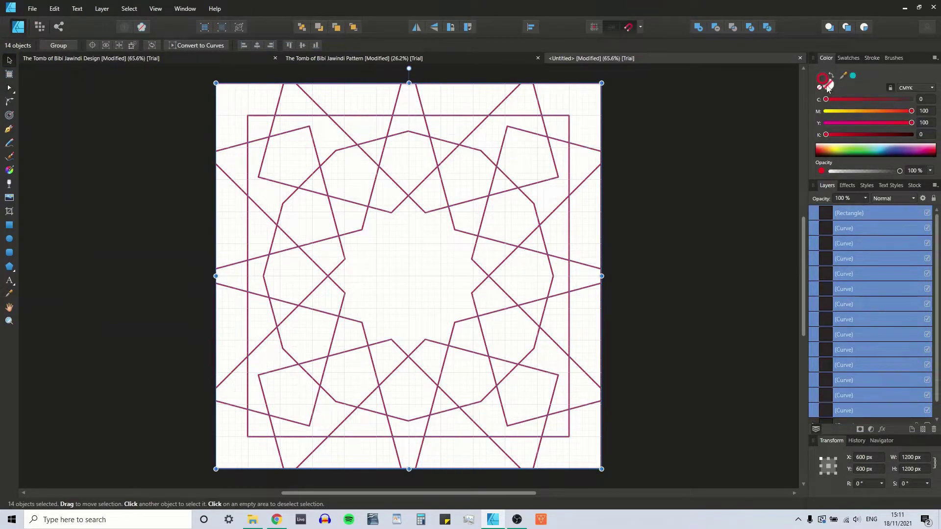
pyautogui.click(848, 59)
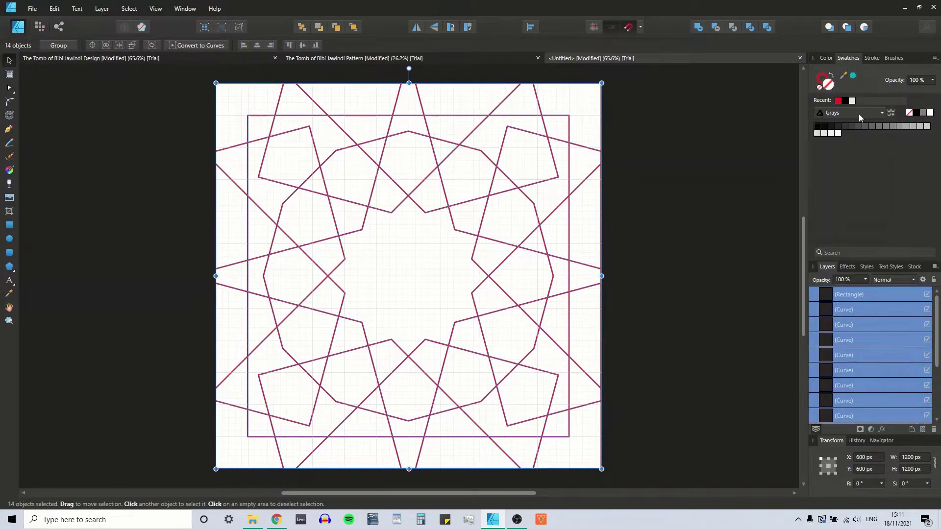
pyautogui.click(916, 112)
pyautogui.click(733, 167)
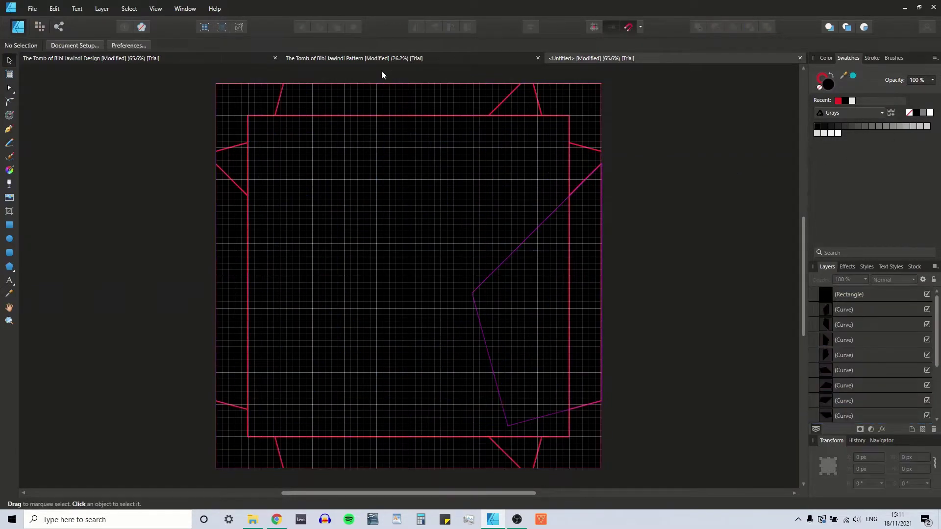
# Hide the grid and split all overlapping shapes into separate pieces with the Divide operation.
pyautogui.click(158, 10)
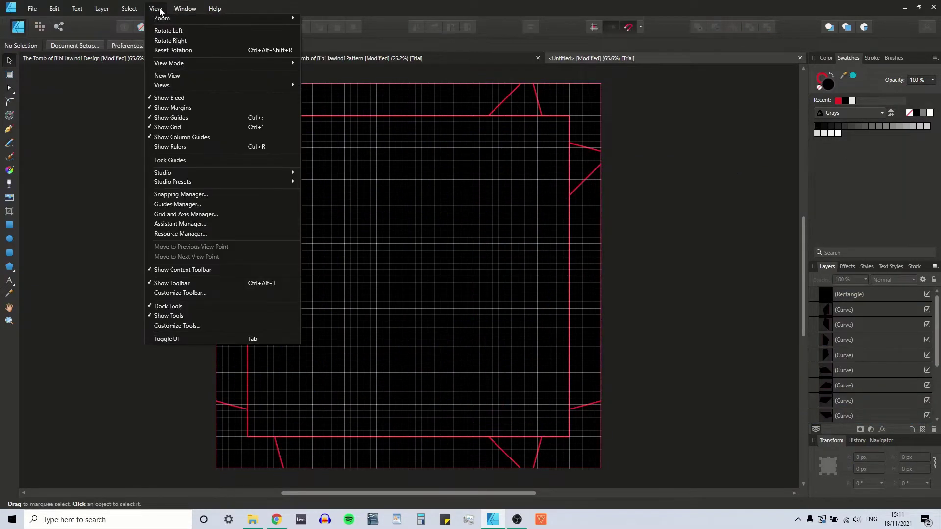
pyautogui.click(174, 127)
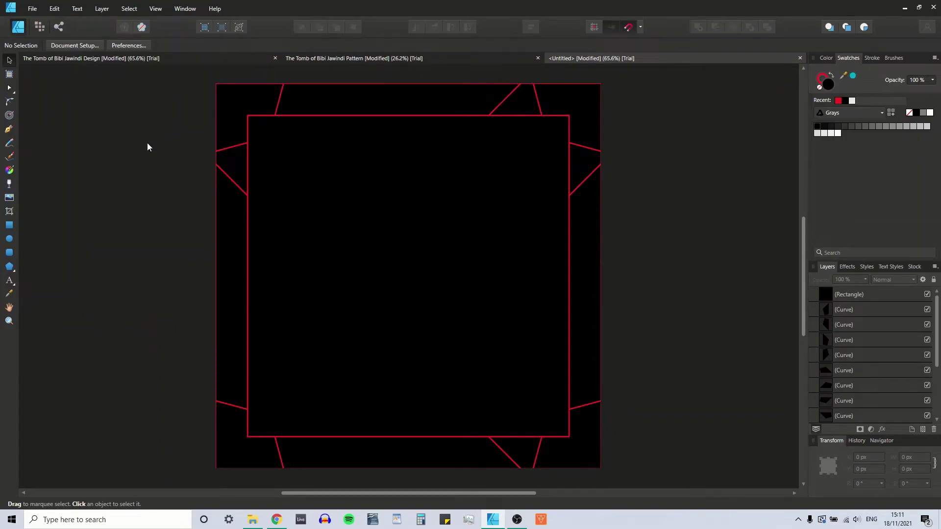
pyautogui.hotkey('ctrl', 'a')
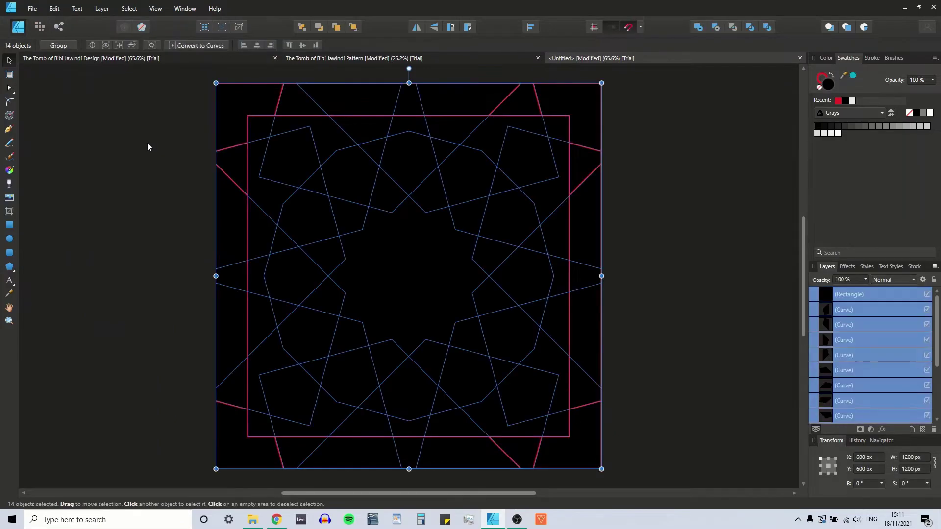
pyautogui.click(768, 30)
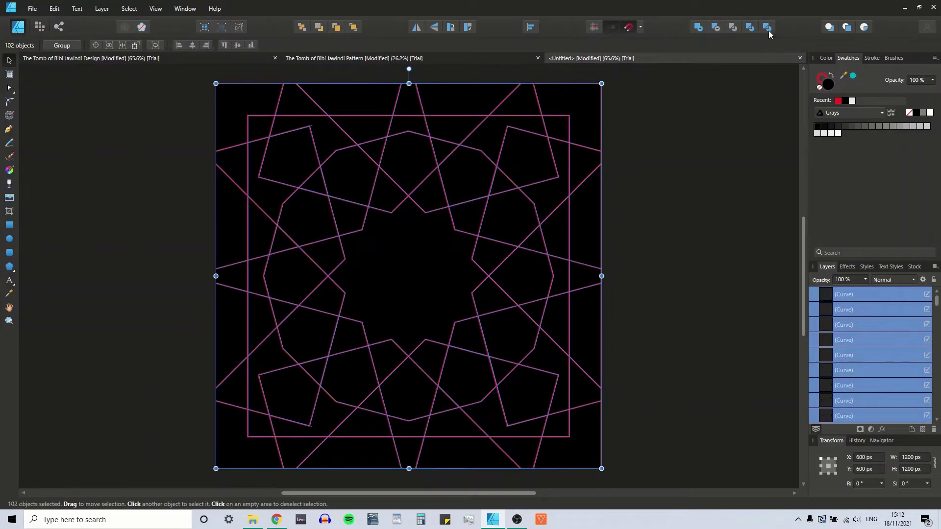
pyautogui.click(701, 273)
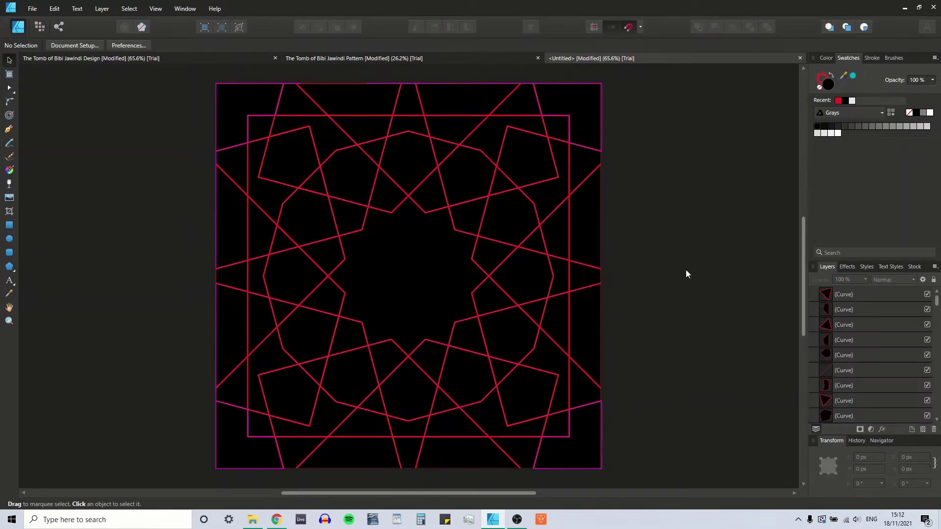
# Delete the piece in the artboard's upper-left corner and cut all pieces inside the inner square to the clipboard.
pyautogui.click(226, 104)
pyautogui.press('Delete')
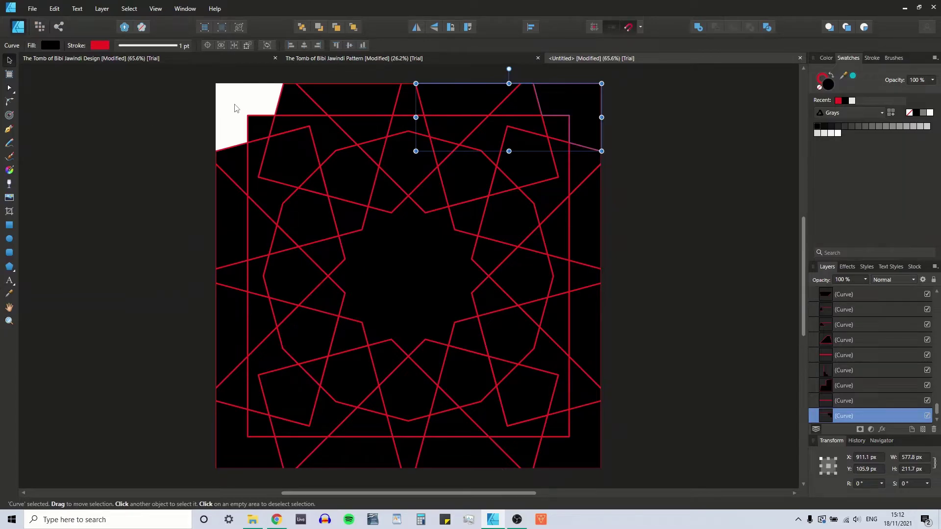
pyautogui.click(241, 127)
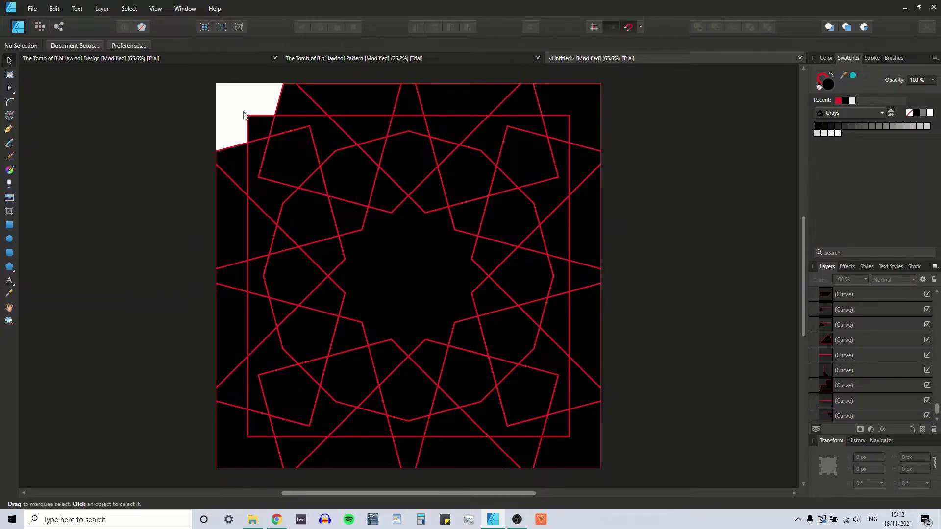
pyautogui.moveTo(243, 112); pyautogui.dragTo(575, 441)
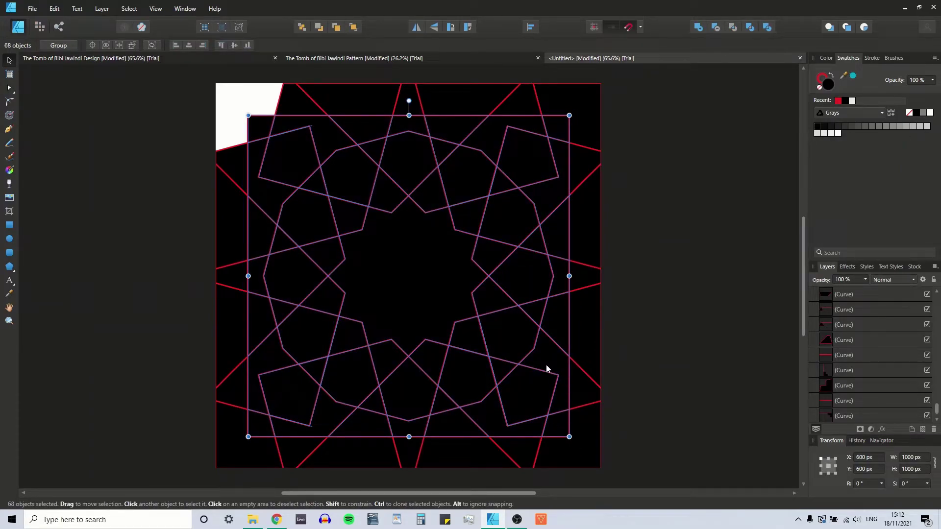
pyautogui.press('Delete')
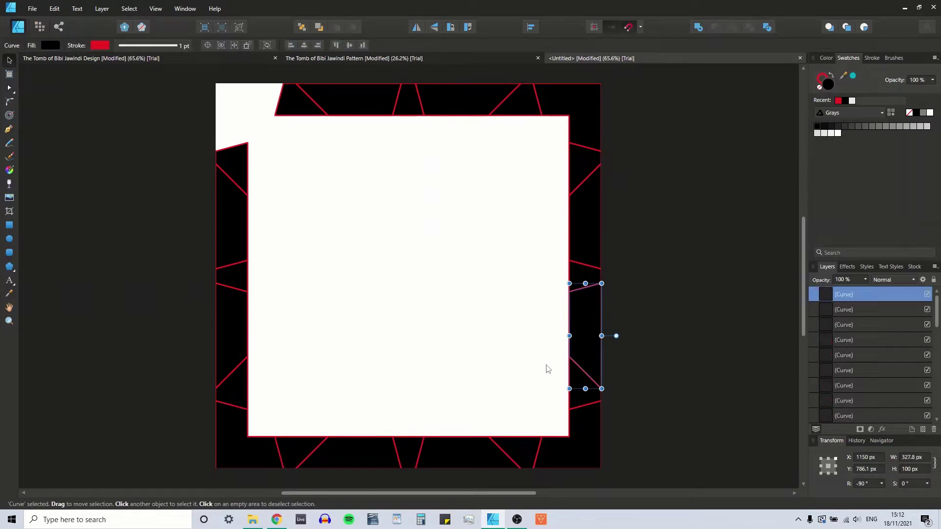
# Delete all remaining border pieces outside the inner square and paste the cut pieces back in place.
pyautogui.hotkey('ctrl', 'a')
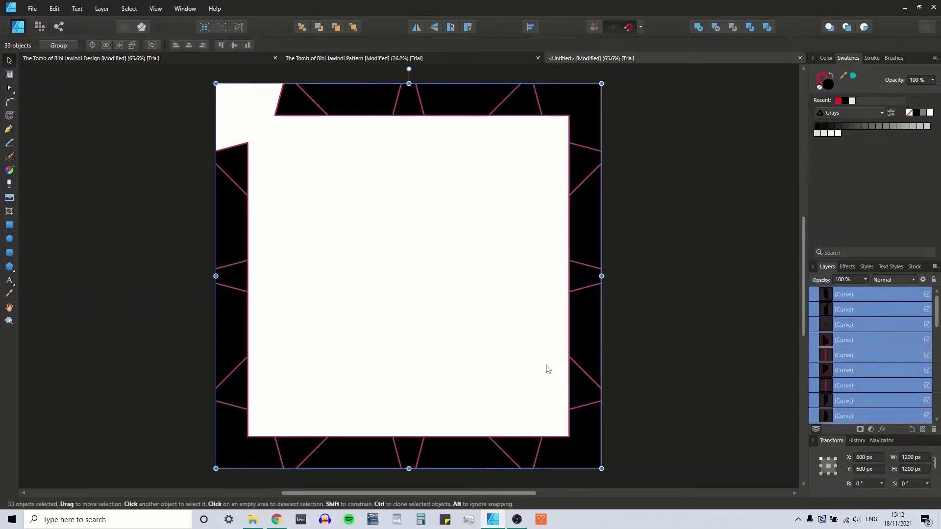
pyautogui.hotkey('ctrl', 'g')
pyautogui.click(548, 369)
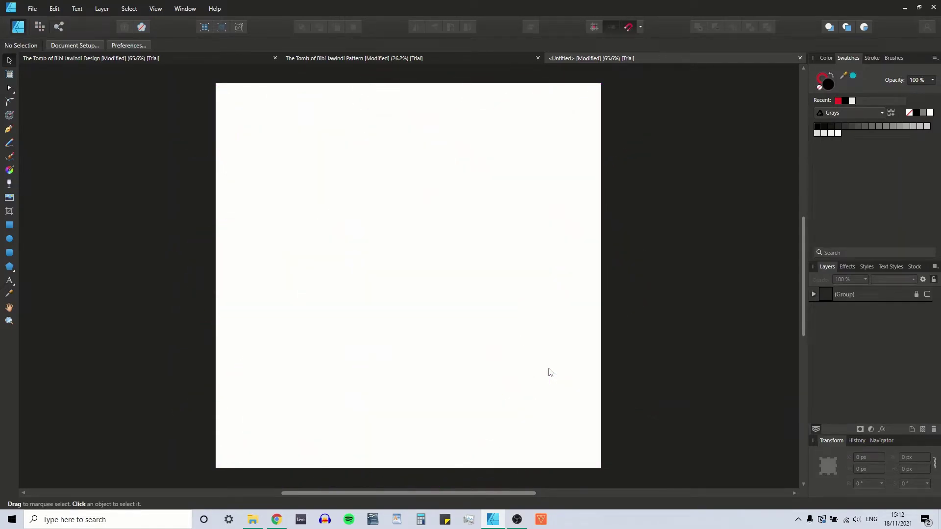
pyautogui.hotkey('ctrl', 'v')
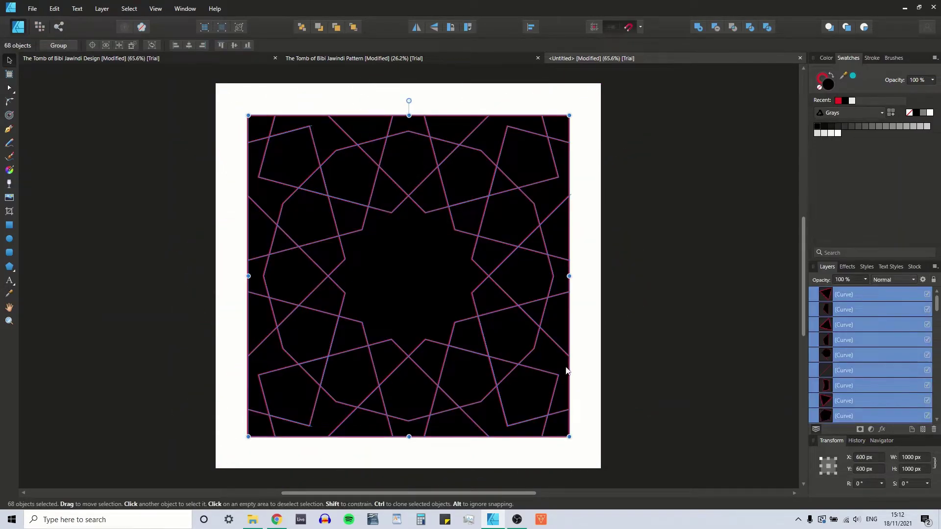
pyautogui.click(734, 293)
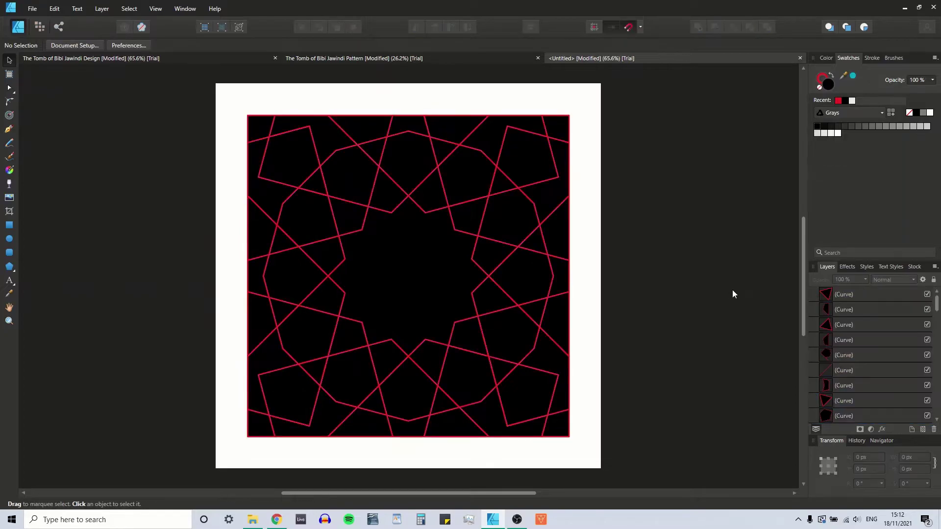
# Delete the stray node at X 1008.5 px, Y 758.5 px from the kite-like curve on the pattern's right side.
pyautogui.click(852, 293)
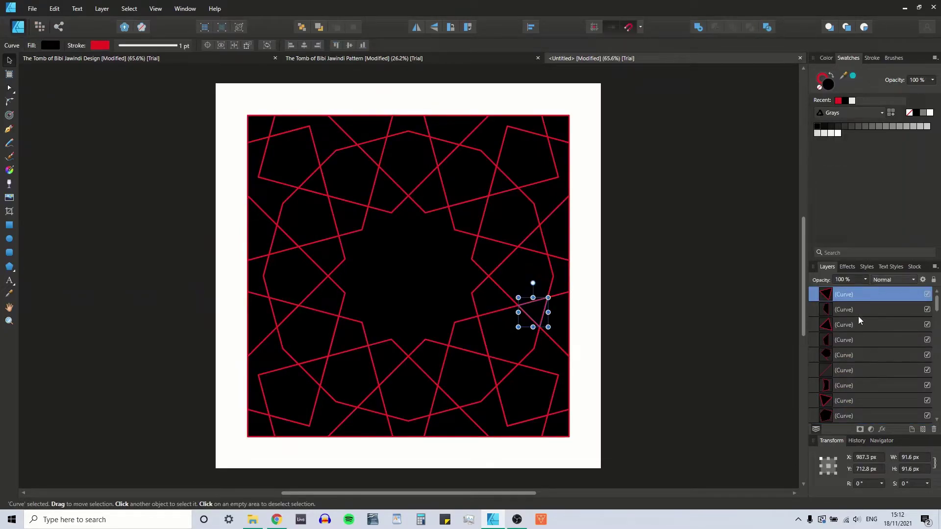
pyautogui.click(849, 356)
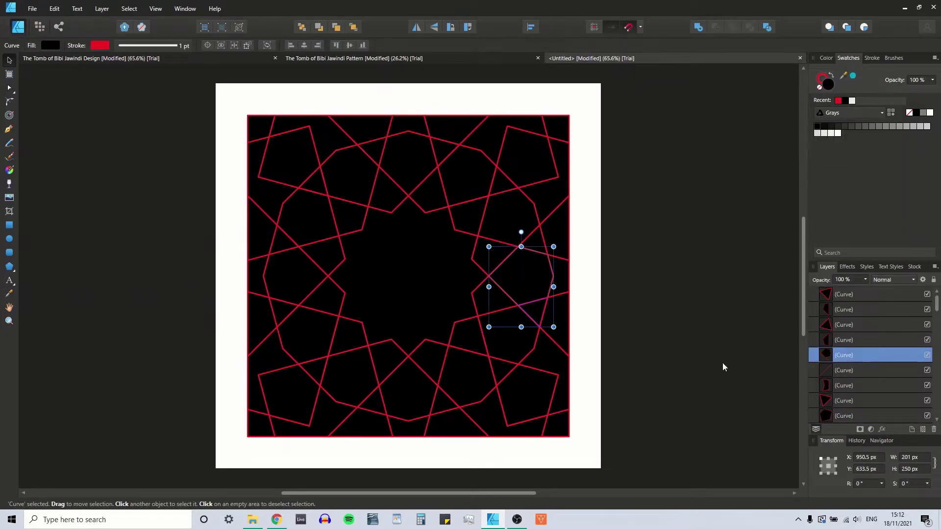
pyautogui.click(9, 88)
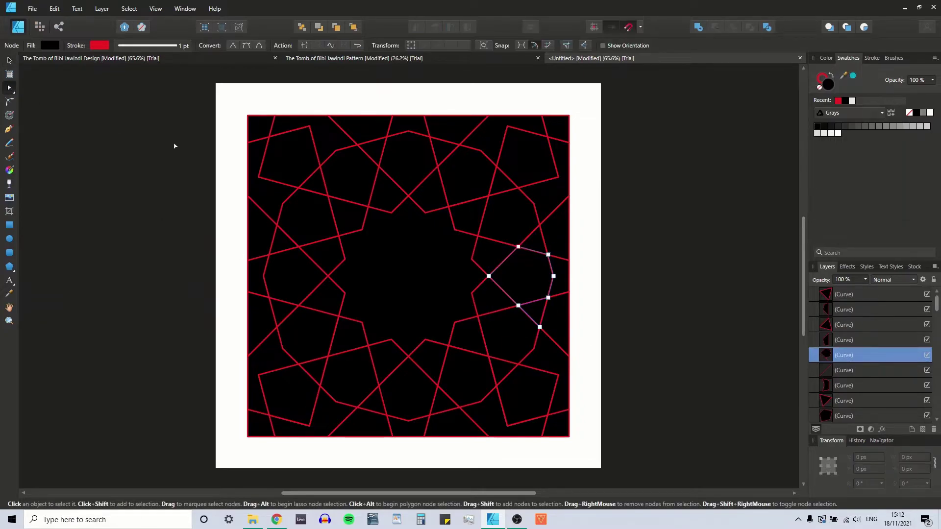
pyautogui.click(540, 327)
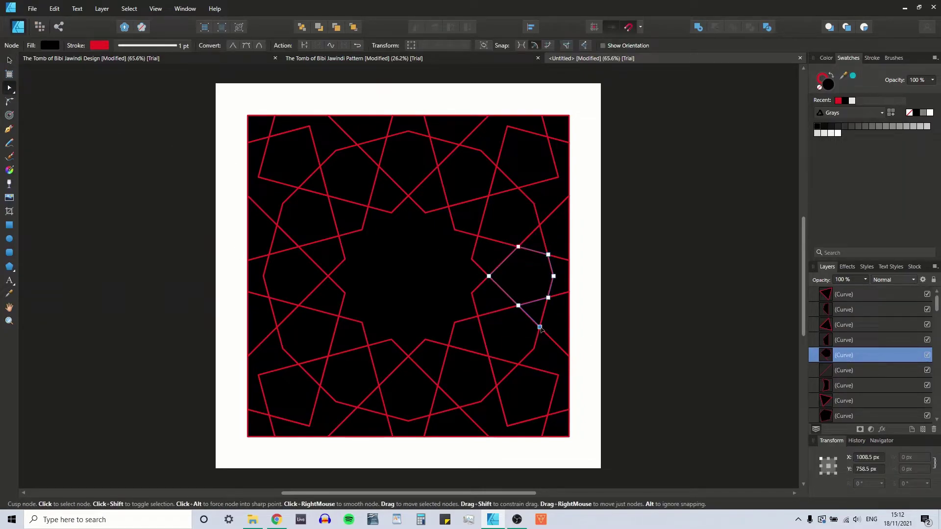
pyautogui.press('Delete')
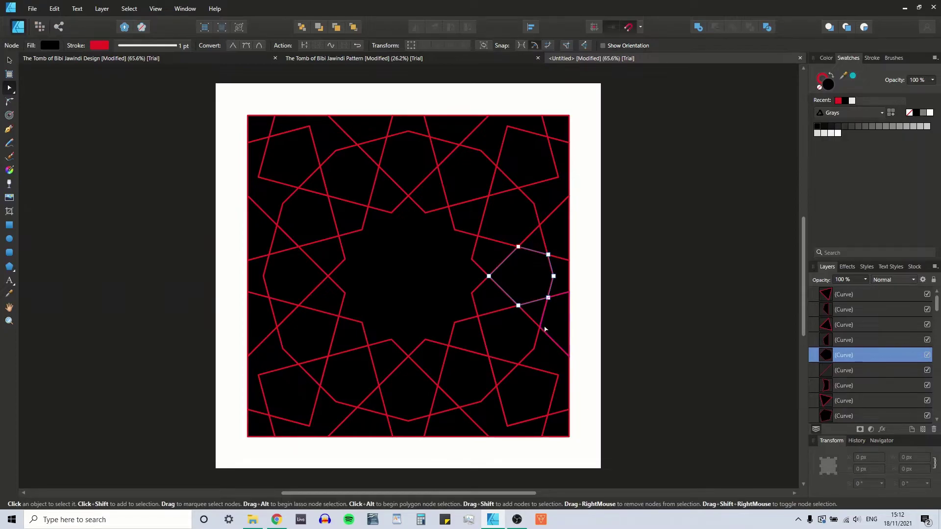
# Delete the stray straight-line curve running diagonally from the right edge of the pattern to the kite's inner tip.
pyautogui.click(845, 370)
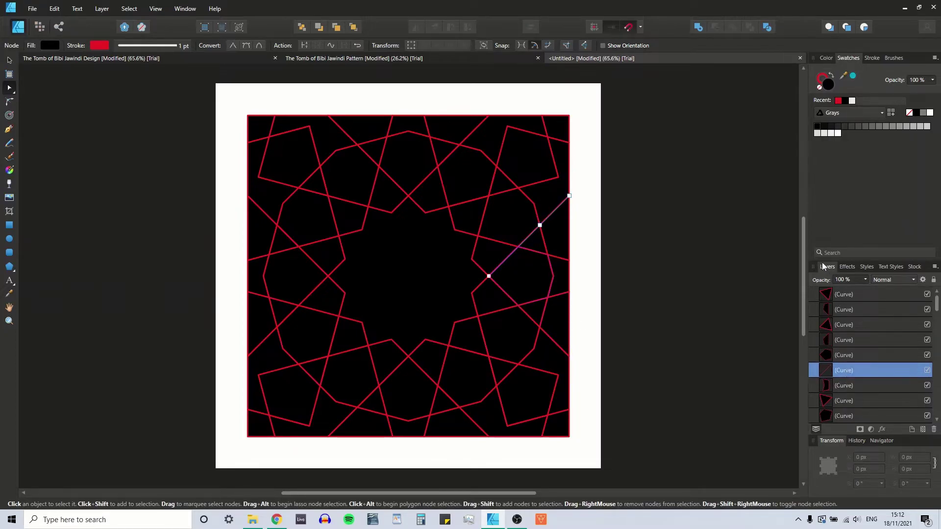
pyautogui.scroll(-1, 842, 370)
pyautogui.click(842, 370)
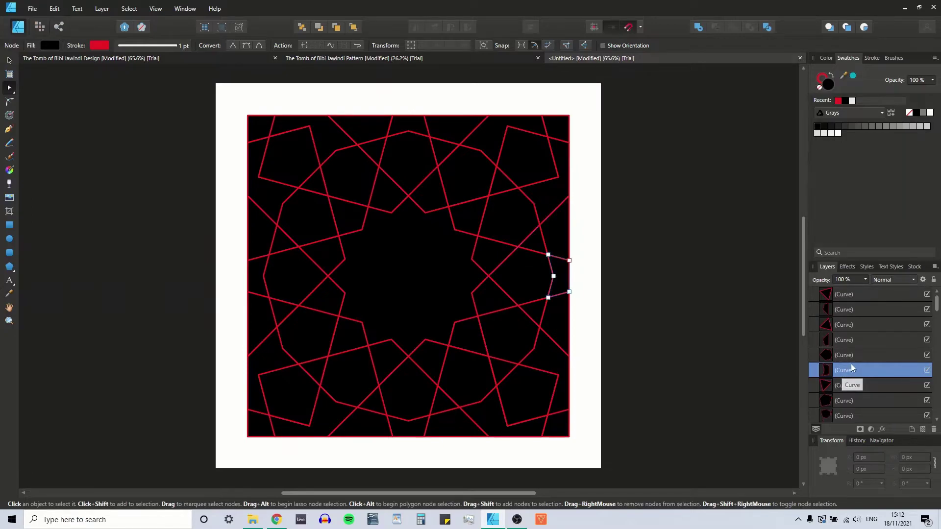
# Delete the two stray nodes along the lower-right pentagon's inner side from the edge piece that wraps around it.
pyautogui.scroll(-3, 851, 363)
pyautogui.click(853, 324)
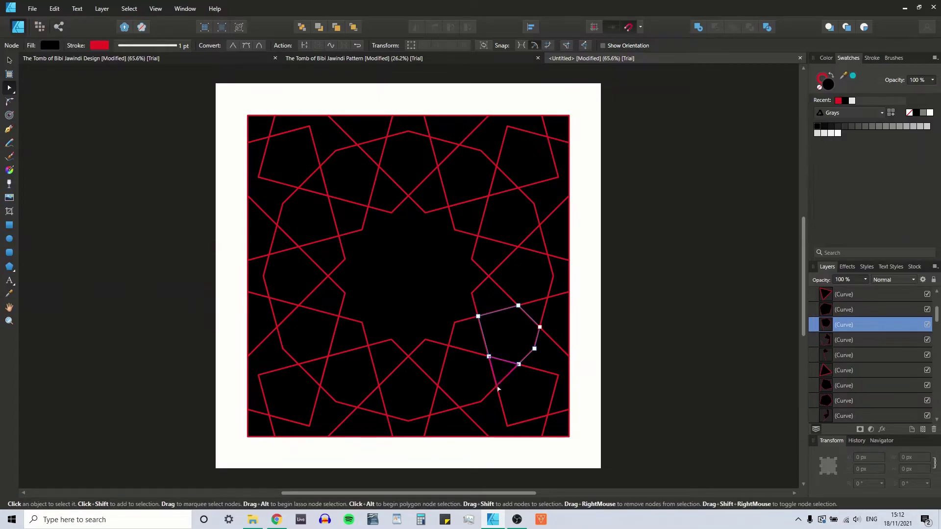
pyautogui.click(870, 341)
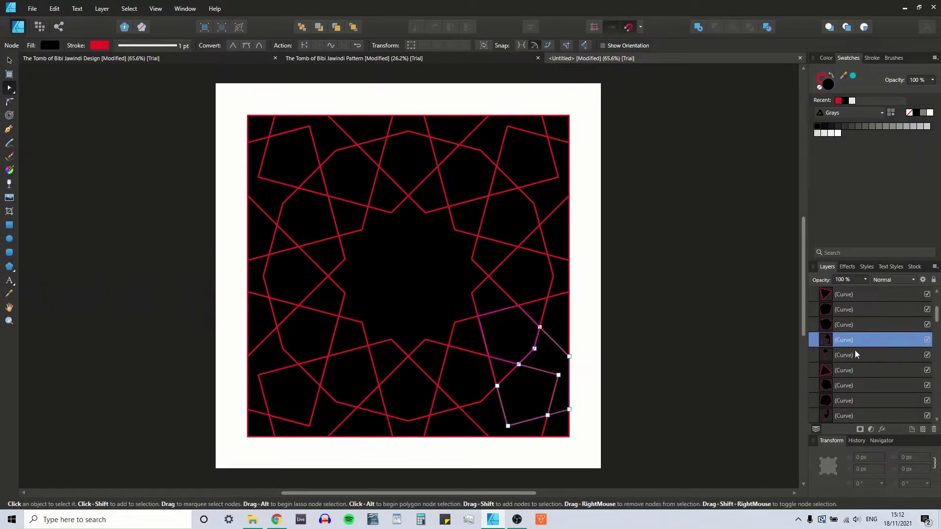
pyautogui.click(497, 386)
pyautogui.press('Delete')
pyautogui.click(507, 425)
pyautogui.press('Delete')
# Delete the stray lower tail node from the small kite just below the pattern's right-hand star point.
pyautogui.click(861, 356)
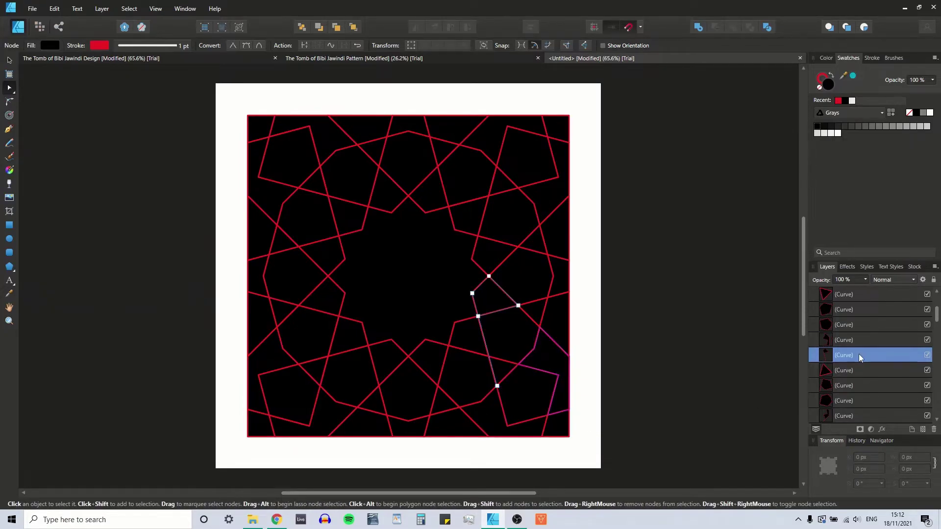
pyautogui.click(497, 387)
pyautogui.press('Delete')
# Delete the stray node at X 850 px, Y 350 px from the upper-right pentagon and the stray lower node from the neighbouring right-edge piece.
pyautogui.click(853, 388)
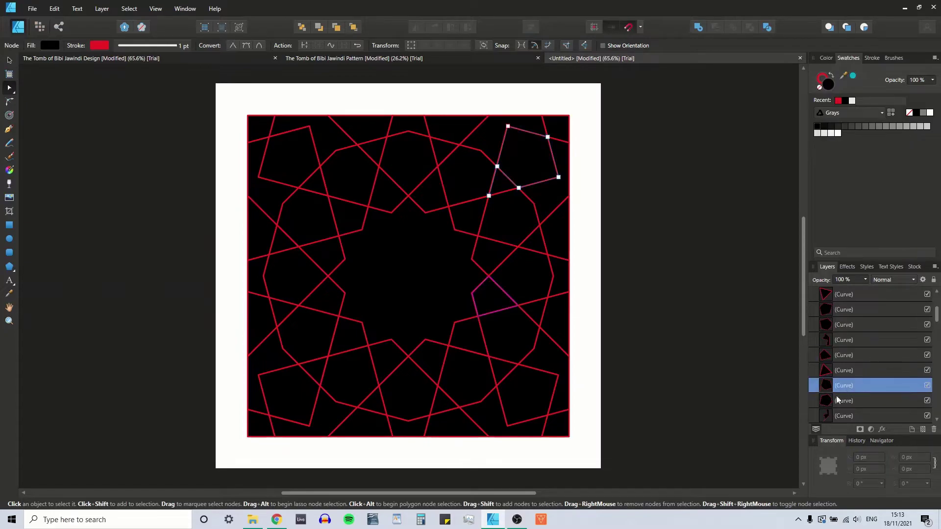
pyautogui.click(489, 196)
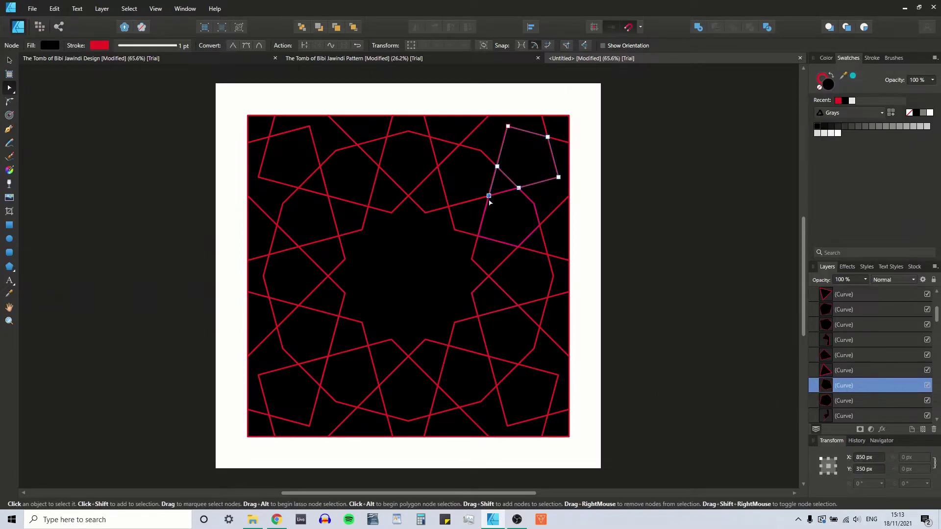
pyautogui.press('Delete')
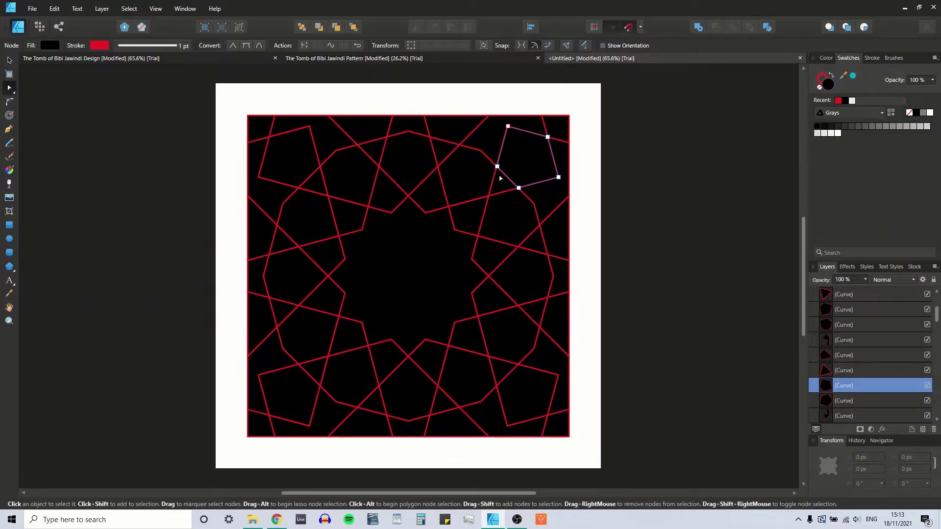
pyautogui.click(857, 403)
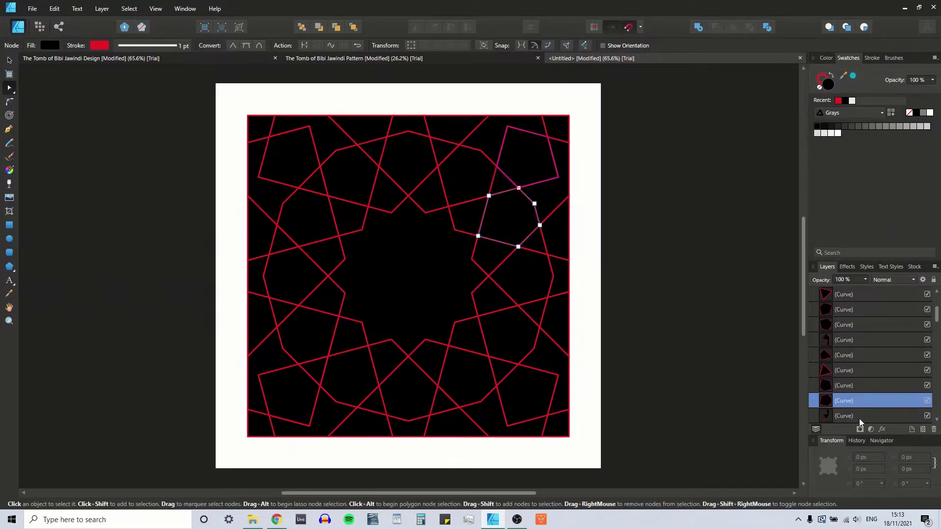
pyautogui.click(857, 417)
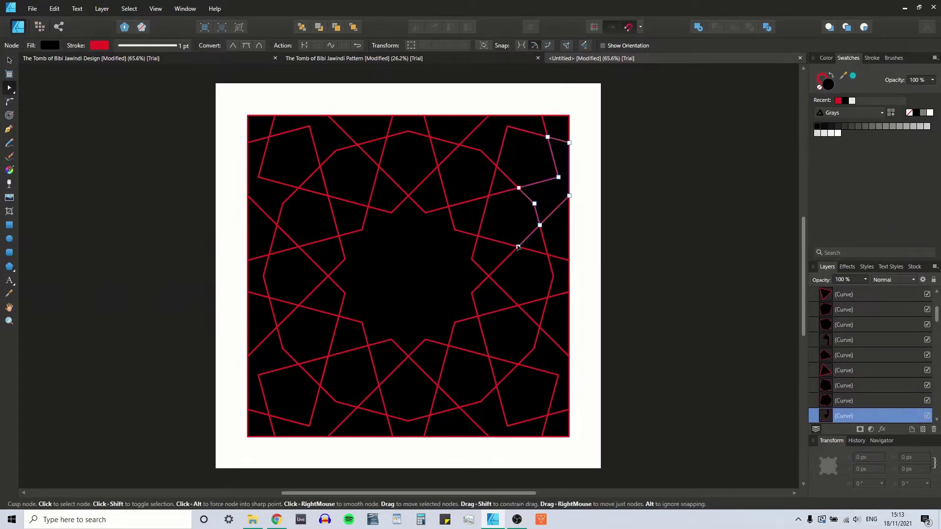
pyautogui.click(519, 247)
pyautogui.press('Delete')
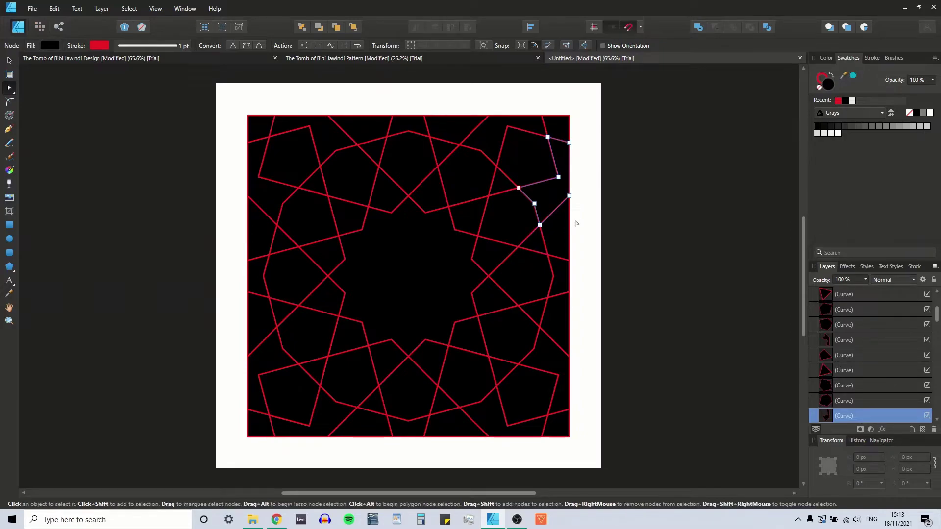
# Delete the stray tail nodes from the kite-like curve on the pattern's left side.
pyautogui.scroll(-3, 867, 314)
pyautogui.scroll(-3, 869, 343)
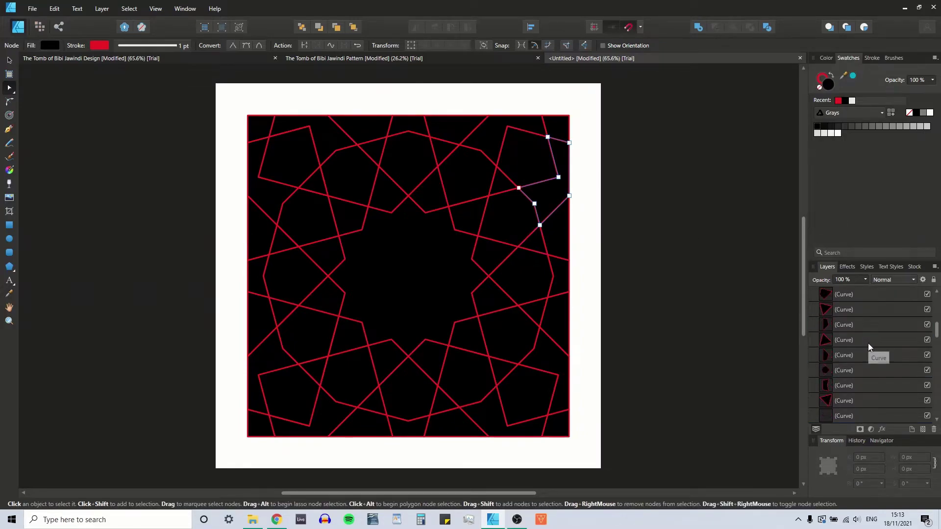
pyautogui.scroll(-1, 843, 345)
pyautogui.click(836, 328)
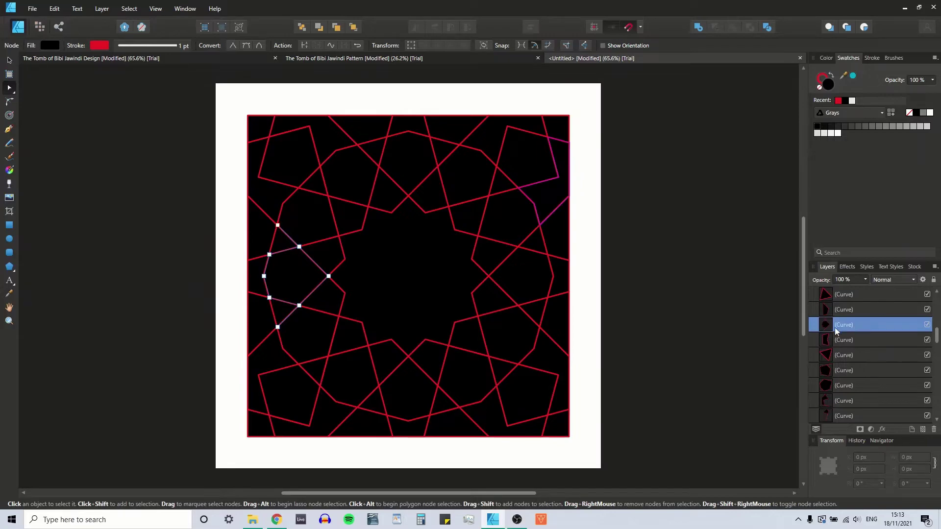
pyautogui.click(278, 227)
# Delete the stray node at the upper-right tip of the lower-left pentagon.
pyautogui.click(854, 356)
pyautogui.scroll(-1, 852, 343)
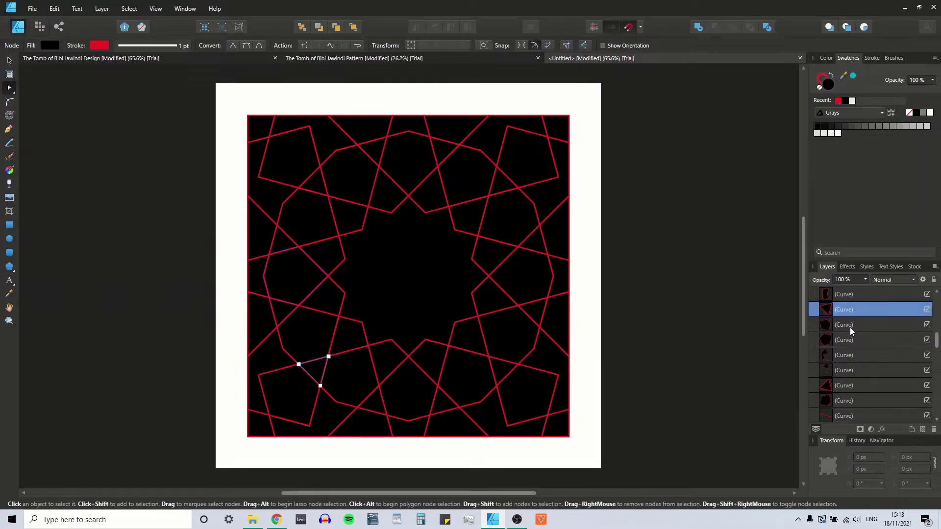
pyautogui.click(809, 324)
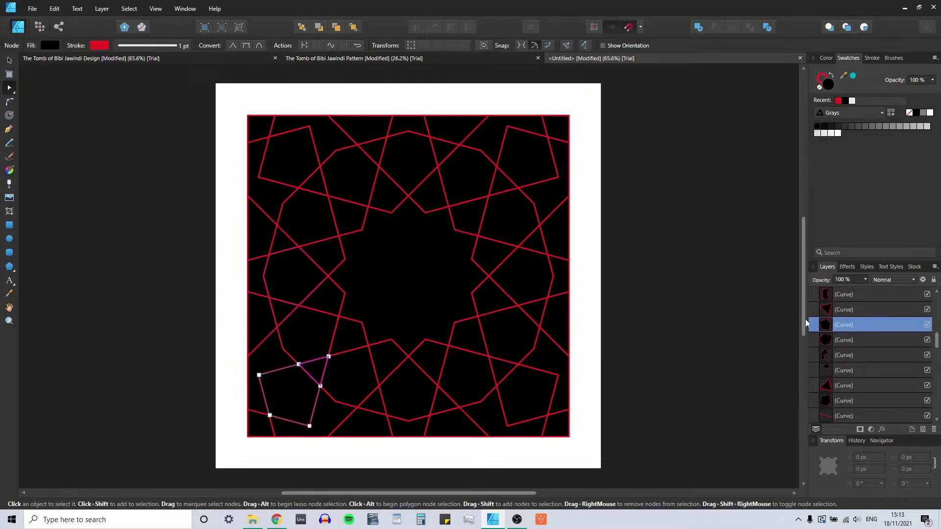
pyautogui.click(329, 356)
pyautogui.press('Delete')
# Delete the stray node at X 292 px, Y 1066.5 px from the lower-left edge piece and the tail node from the small kite above it.
pyautogui.click(836, 360)
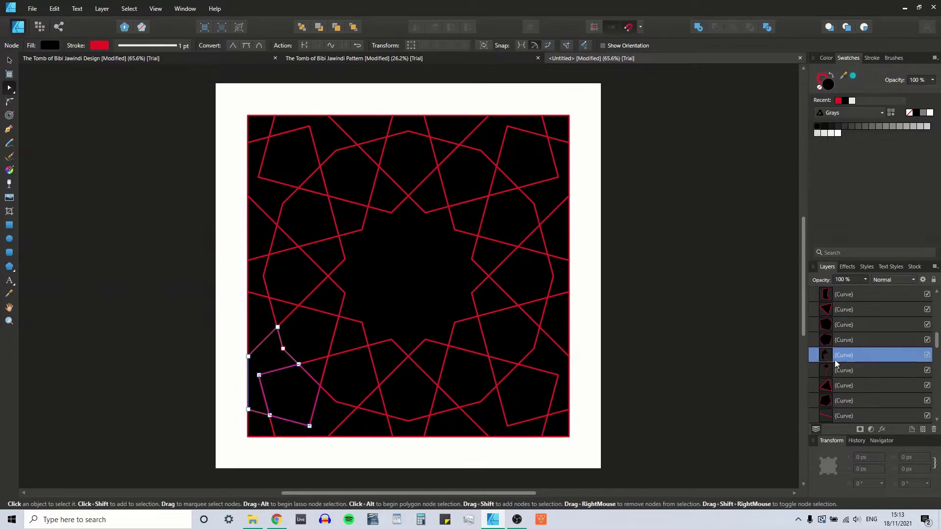
pyautogui.click(309, 426)
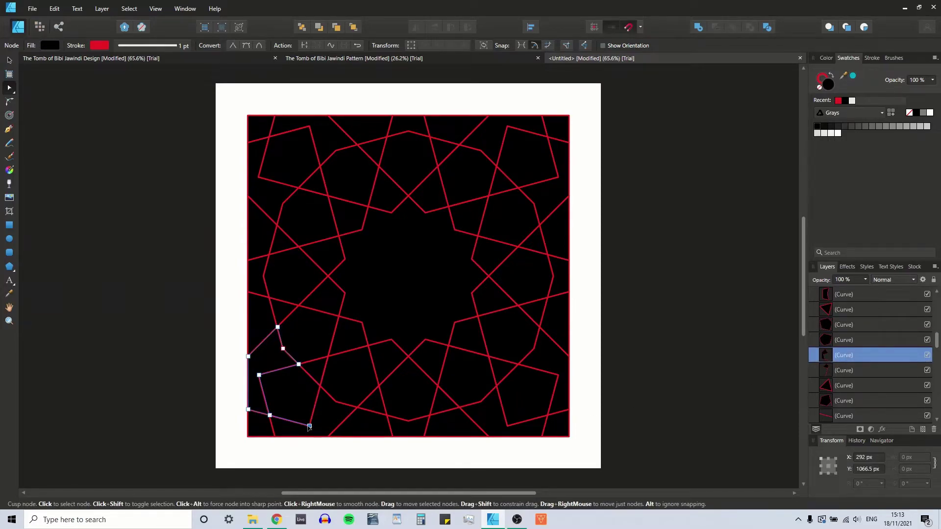
pyautogui.press('Delete')
pyautogui.click(849, 371)
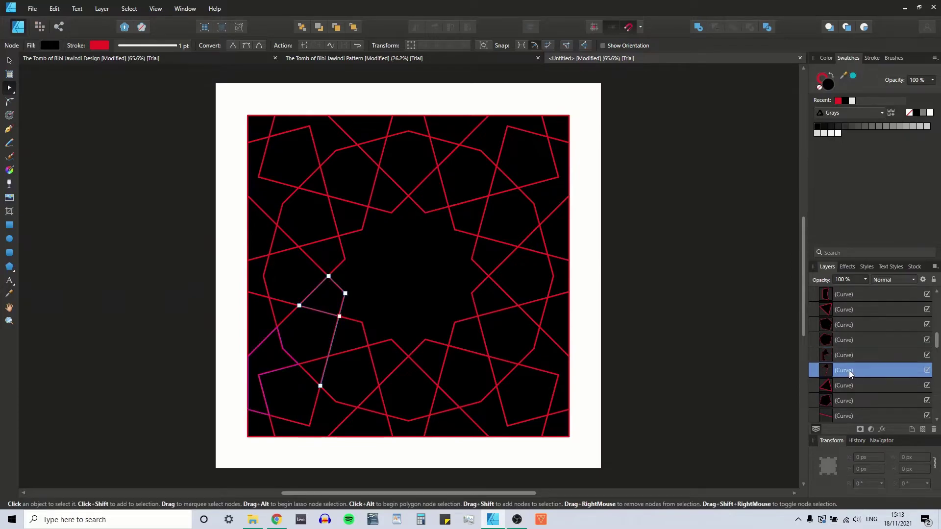
pyautogui.click(320, 385)
pyautogui.press('Delete')
# Delete the stray lower-right node from the upper-left pentagon and remove the stray line curve listed beneath it.
pyautogui.scroll(-2, 879, 373)
pyautogui.click(862, 359)
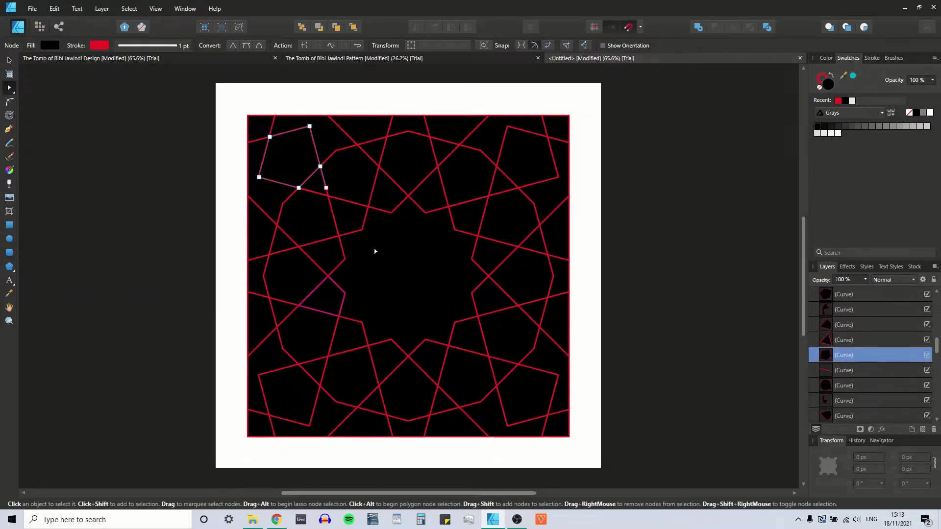
pyautogui.click(326, 187)
pyautogui.press('Delete')
pyautogui.click(863, 372)
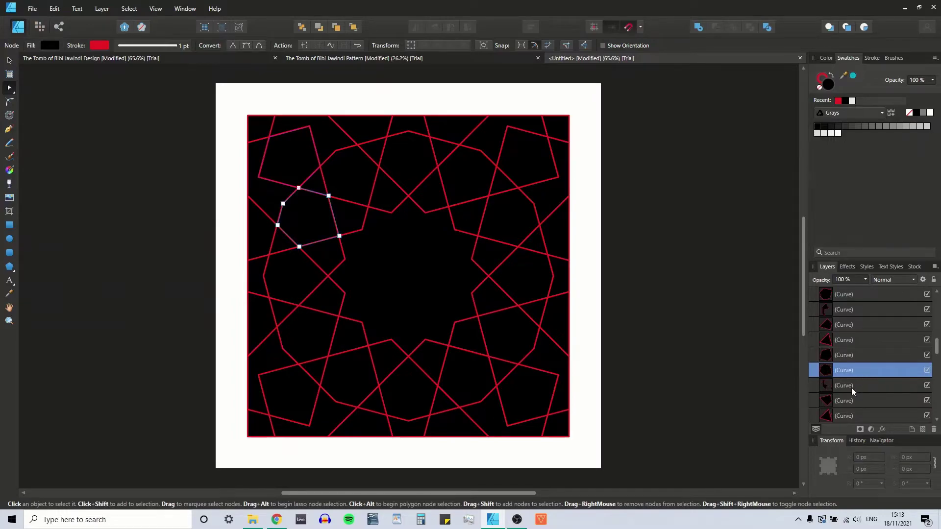
# Delete the stray top node and the node at X 258.5 px, Y 508.5 px from the upper-left edge piece.
pyautogui.click(853, 387)
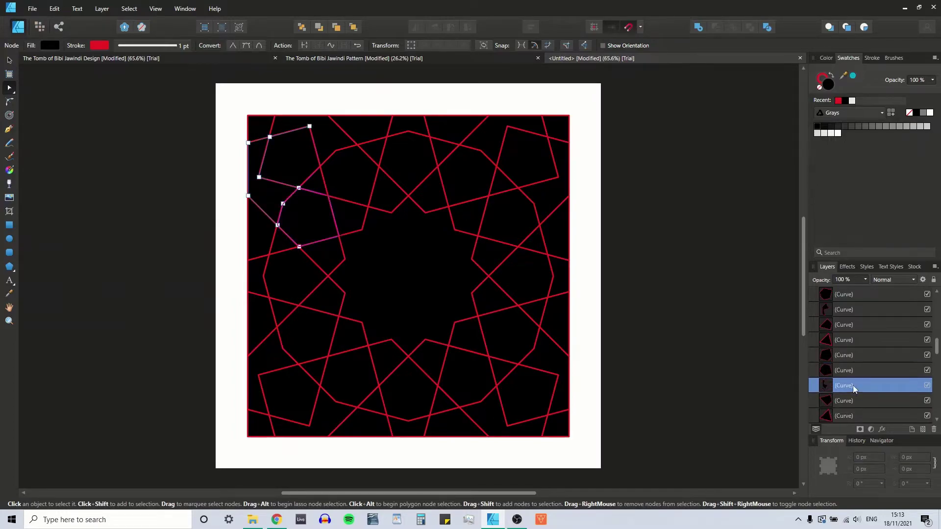
pyautogui.click(309, 127)
pyautogui.press('Delete')
pyautogui.click(299, 247)
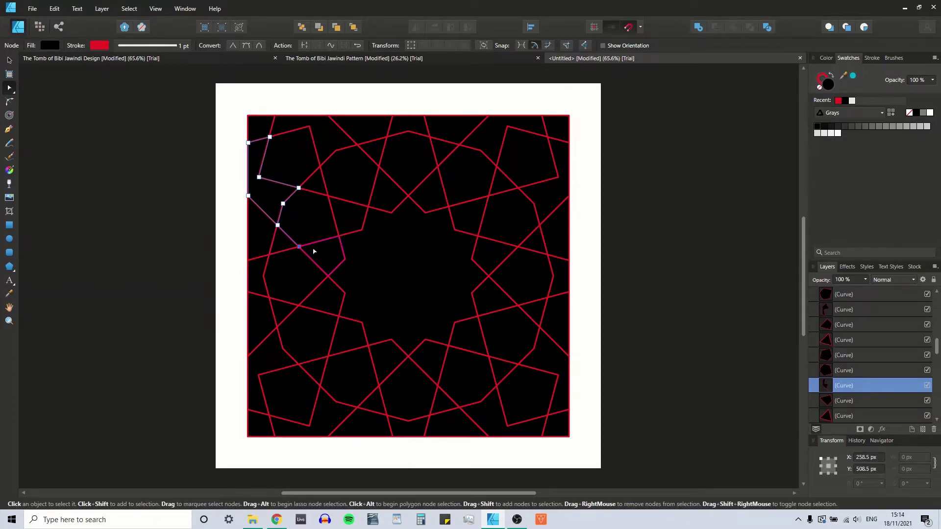
pyautogui.press('Delete')
# Delete the stray top nodes from the two bottom-edge pieces on either side of the pattern's vertical centre.
pyautogui.scroll(-3, 865, 355)
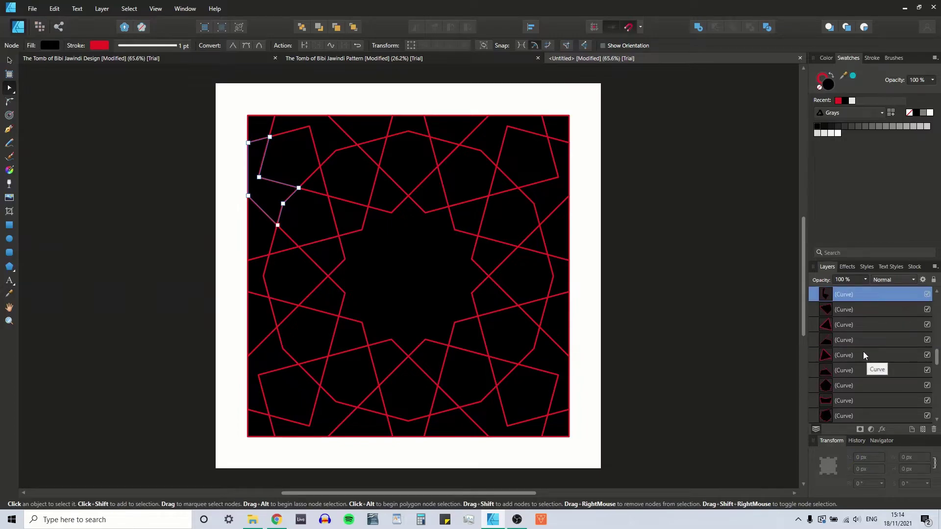
pyautogui.click(861, 341)
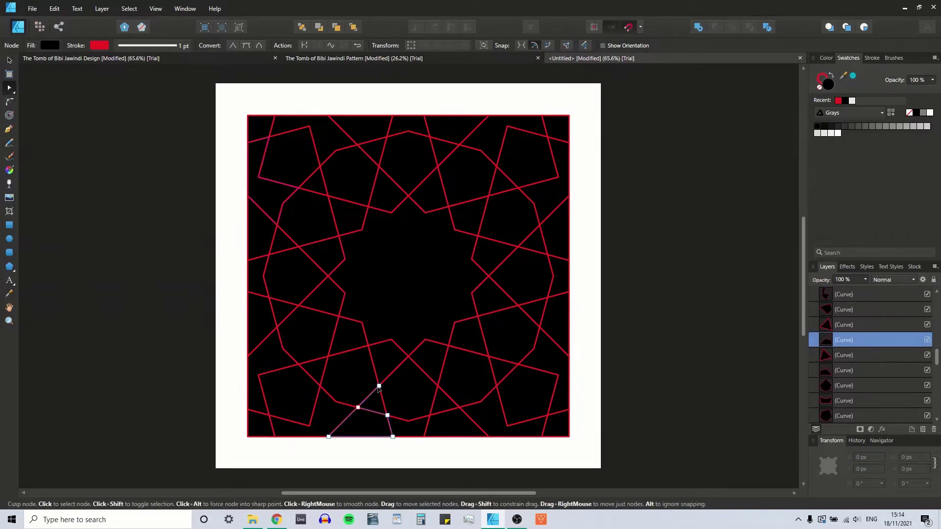
pyautogui.click(861, 372)
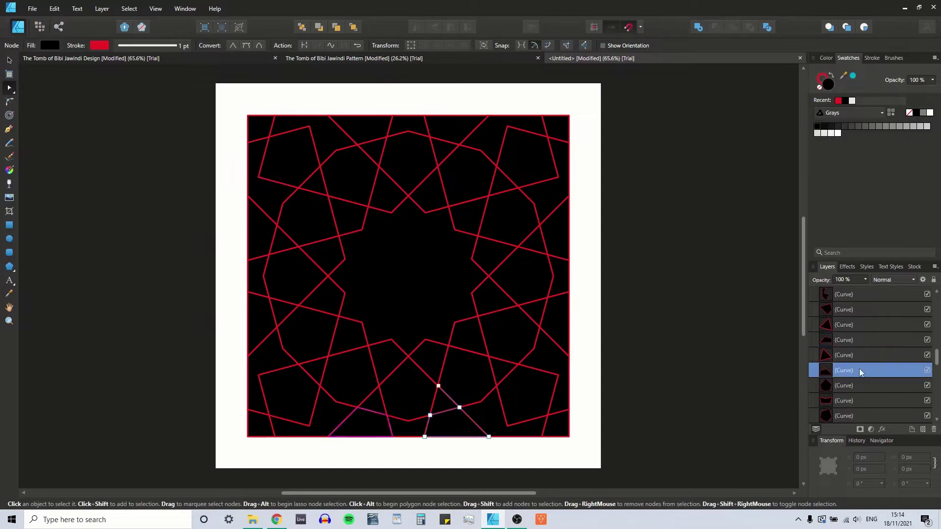
pyautogui.click(438, 387)
pyautogui.press('Delete')
# Delete the stray upper node from each of the two bottom-edge pieces that wrap around the lower-left and lower-right pentagons.
pyautogui.click(882, 343)
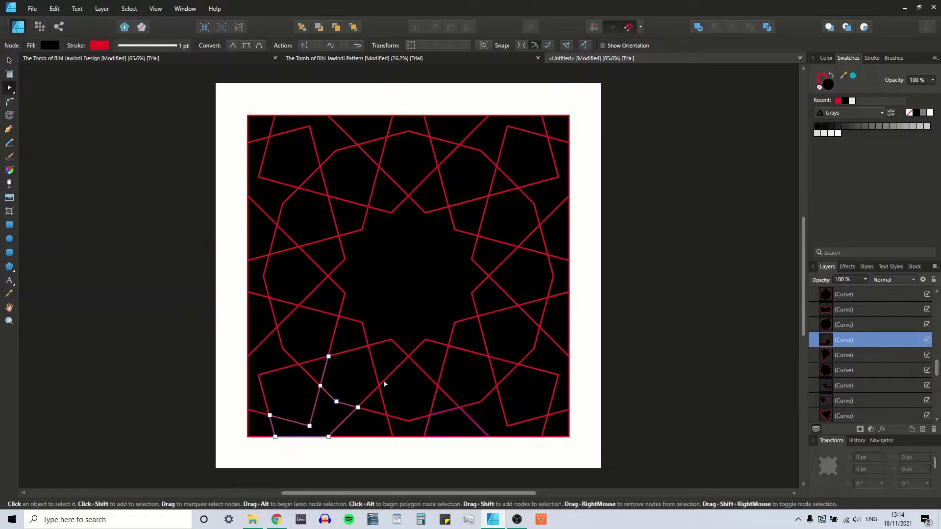
pyautogui.click(328, 357)
pyautogui.press('Delete')
pyautogui.click(877, 384)
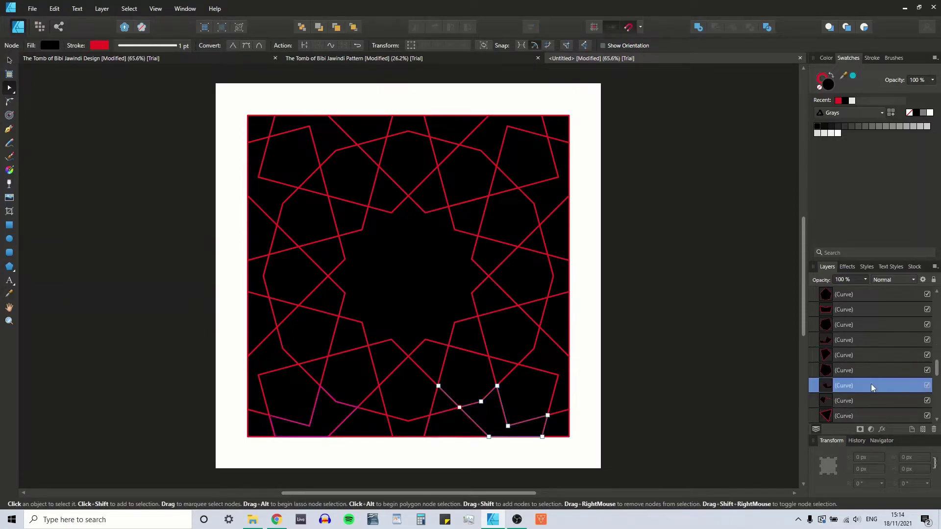
pyautogui.click(439, 386)
# Delete the stray right-hand node from the small kite just right of the lower centre.
pyautogui.scroll(-1, 882, 368)
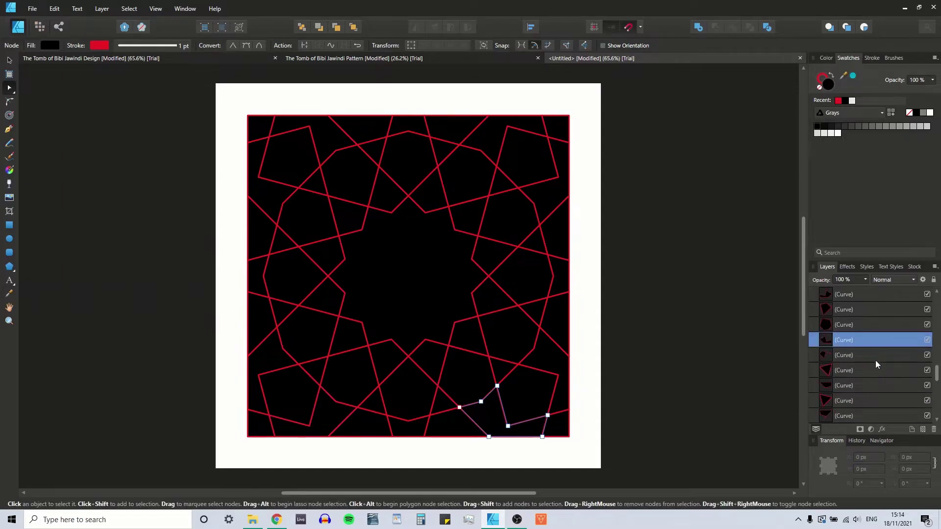
pyautogui.click(875, 361)
pyautogui.click(488, 356)
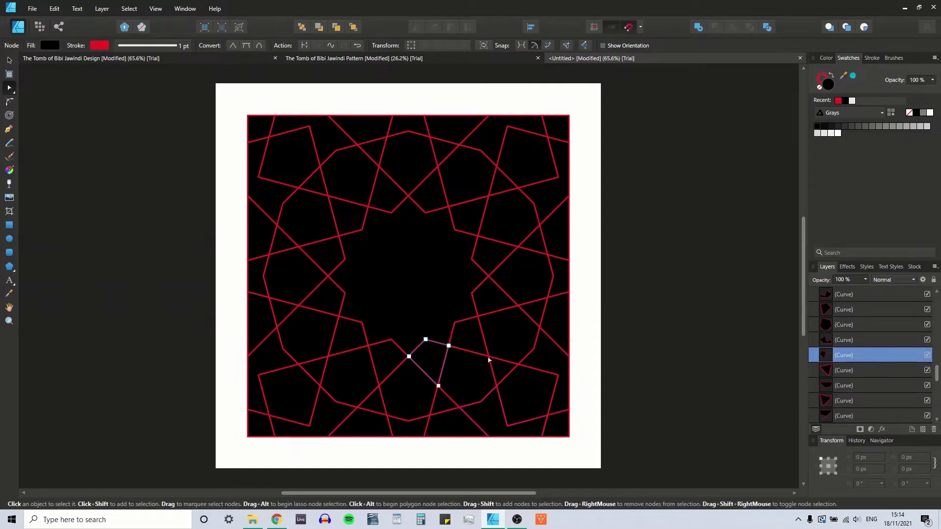
pyautogui.press('Delete')
# Delete the stray lower node from the top-edge piece just right of the pattern's vertical centre.
pyautogui.scroll(-2, 865, 352)
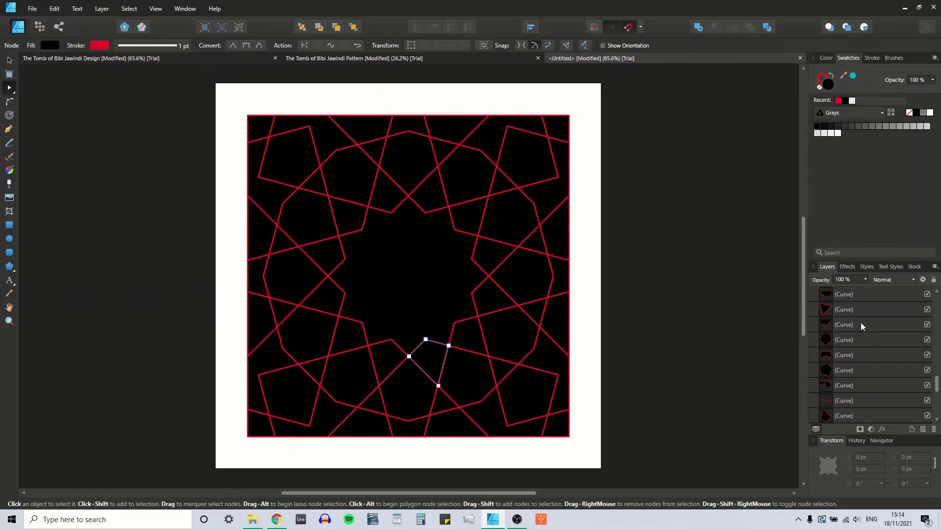
pyautogui.click(862, 325)
pyautogui.click(438, 167)
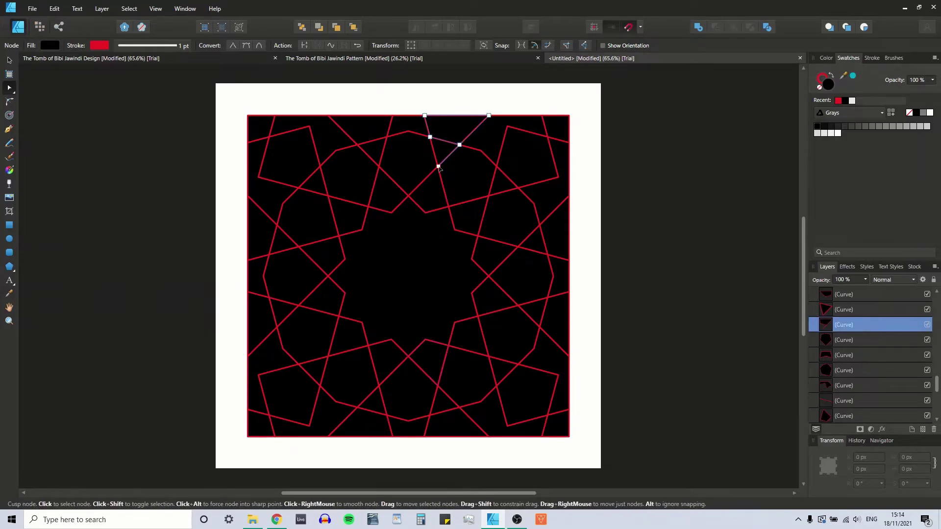
pyautogui.press('Delete')
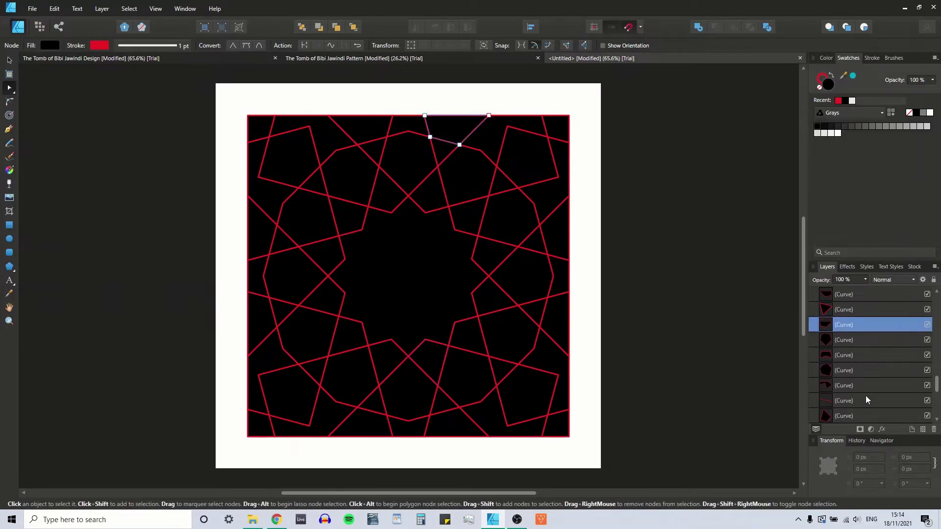
# Remove the stray line curve near the upper-centre kites and delete the stray right-hand node from the kite right of centre.
pyautogui.click(863, 401)
pyautogui.scroll(-2, 866, 393)
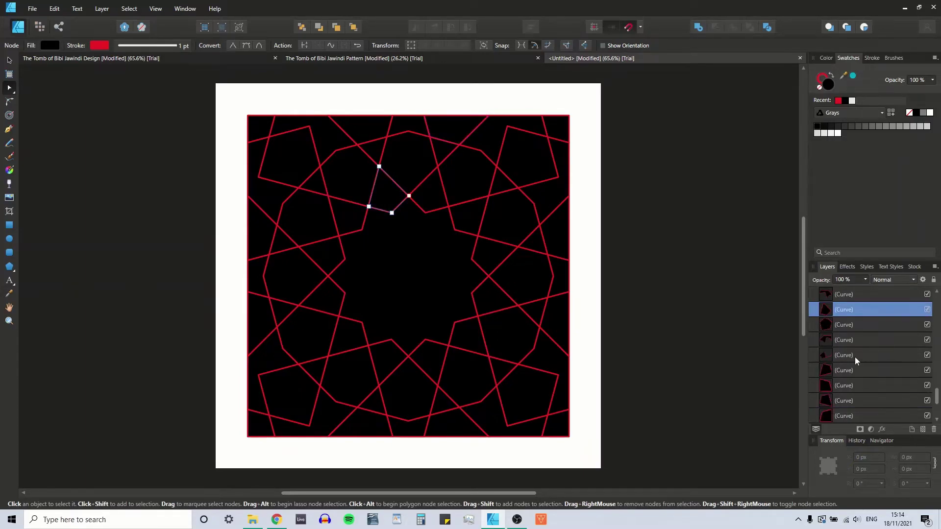
pyautogui.click(855, 356)
pyautogui.click(489, 196)
pyautogui.press('Delete')
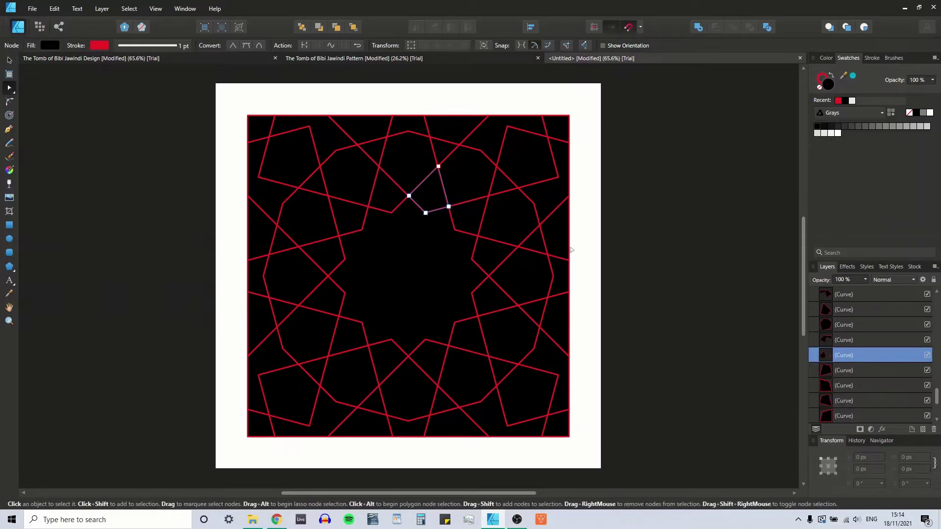
pyautogui.scroll(-1, 868, 368)
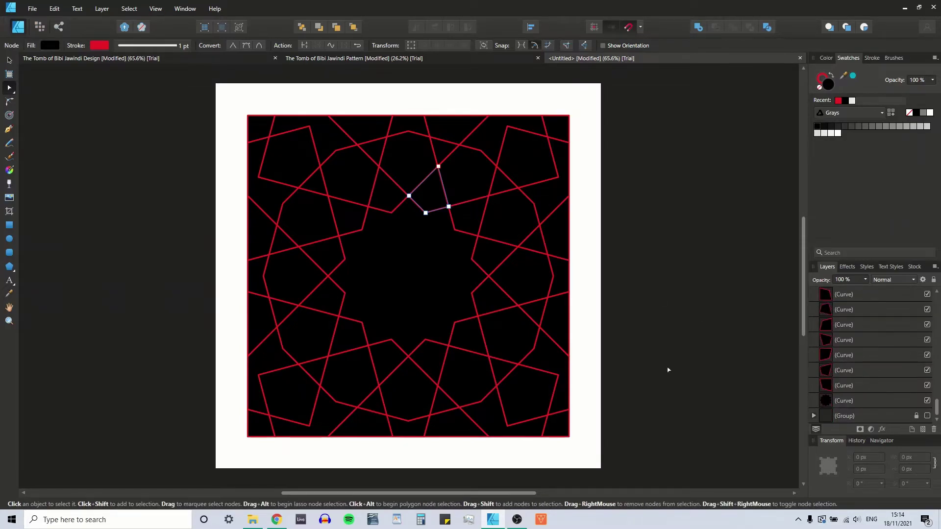
# Set the outline colour of all pattern pieces to off-white (CMYK 6, 5, 5, 0).
pyautogui.click(9, 59)
pyautogui.click(60, 150)
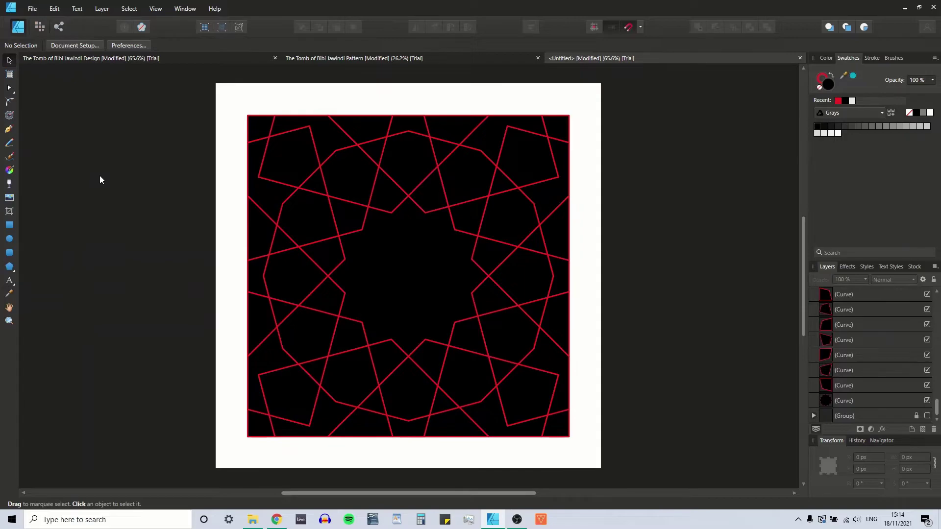
pyautogui.hotkey('ctrl', 'a')
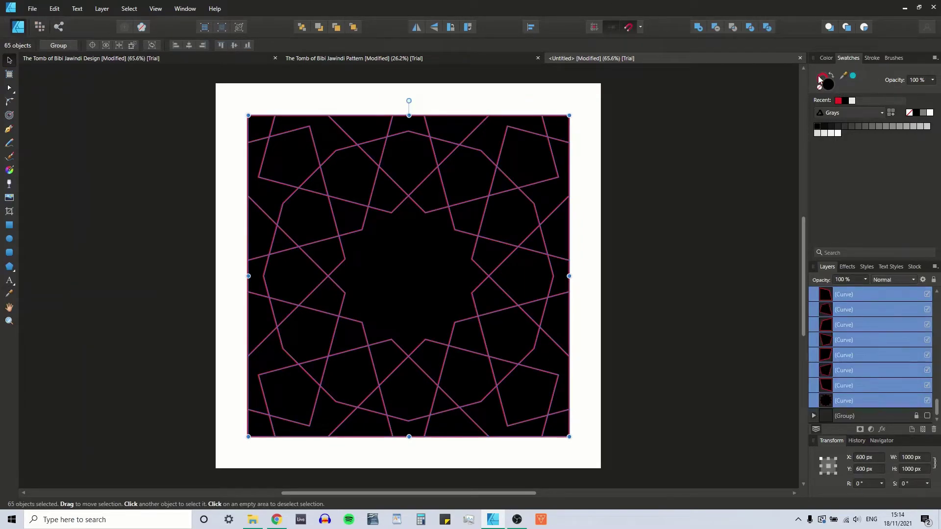
pyautogui.click(852, 100)
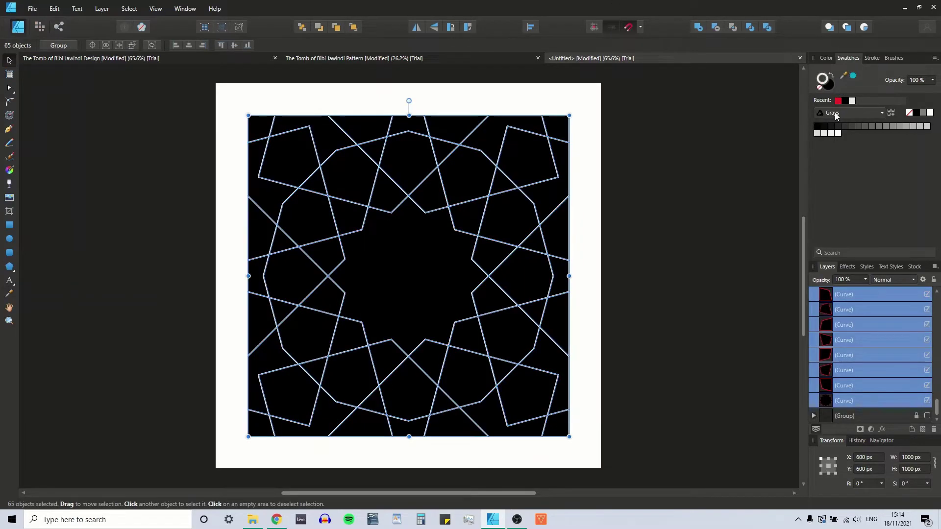
pyautogui.click(827, 60)
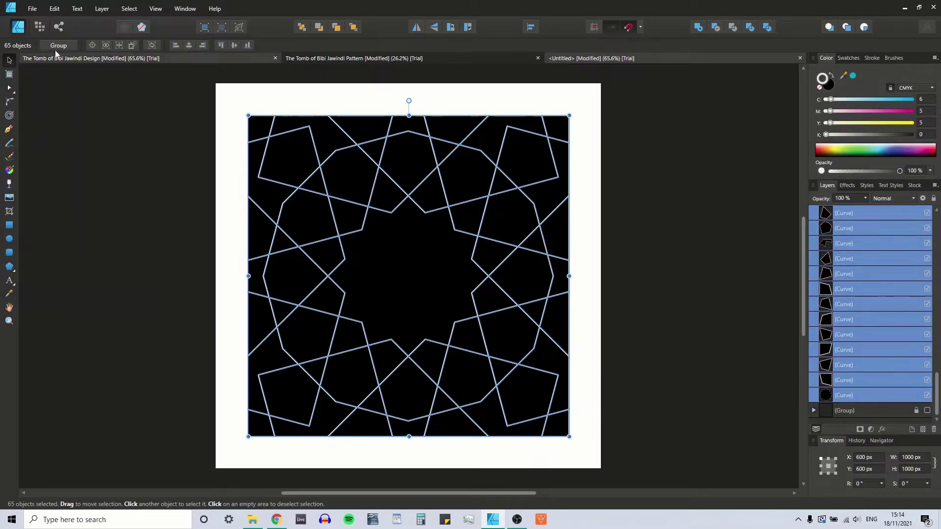
# Following the finished design document, fill the central star, the small triangular gaps and the pieces wrapping around the corner pentagons with off-white.
pyautogui.click(116, 59)
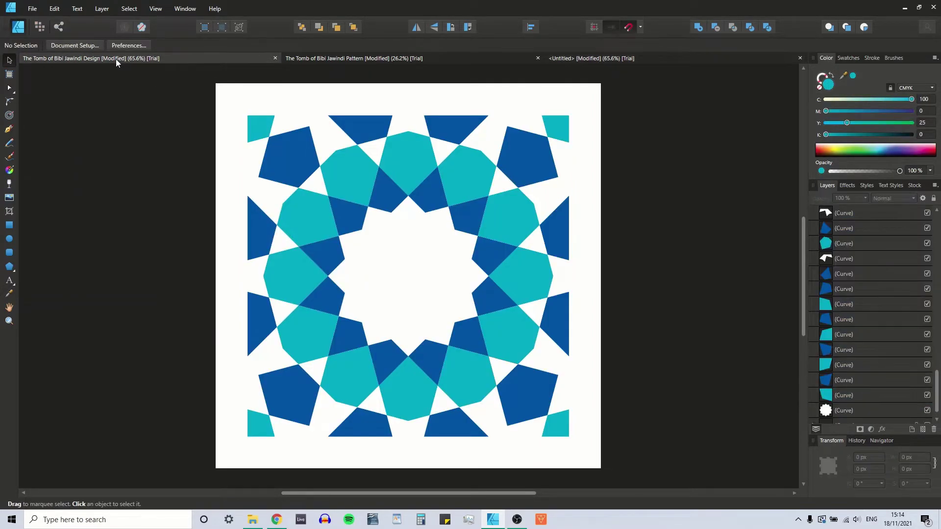
pyautogui.click(572, 57)
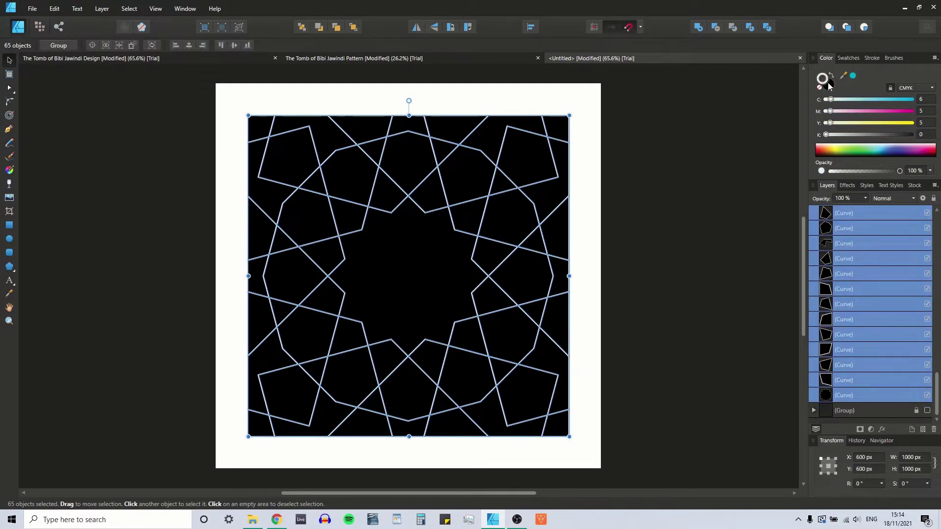
pyautogui.click(427, 272)
pyautogui.click(80, 58)
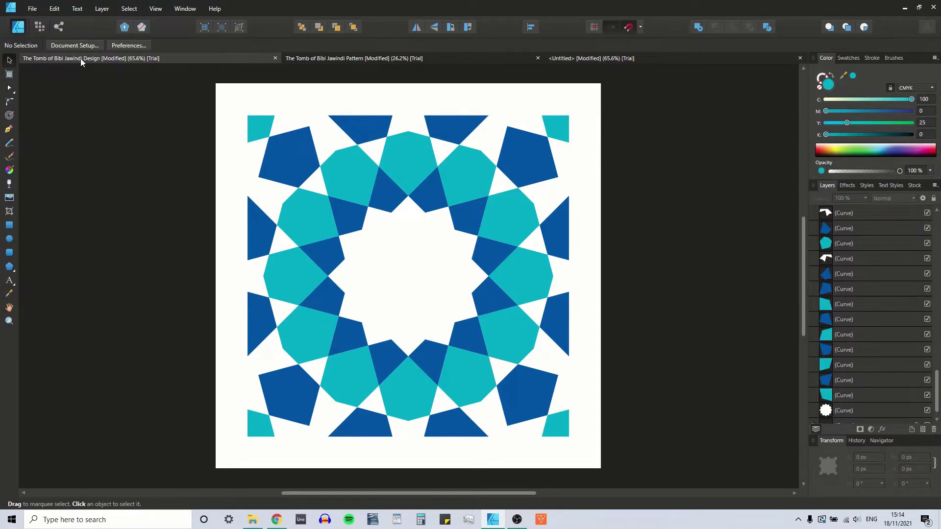
pyautogui.click(550, 59)
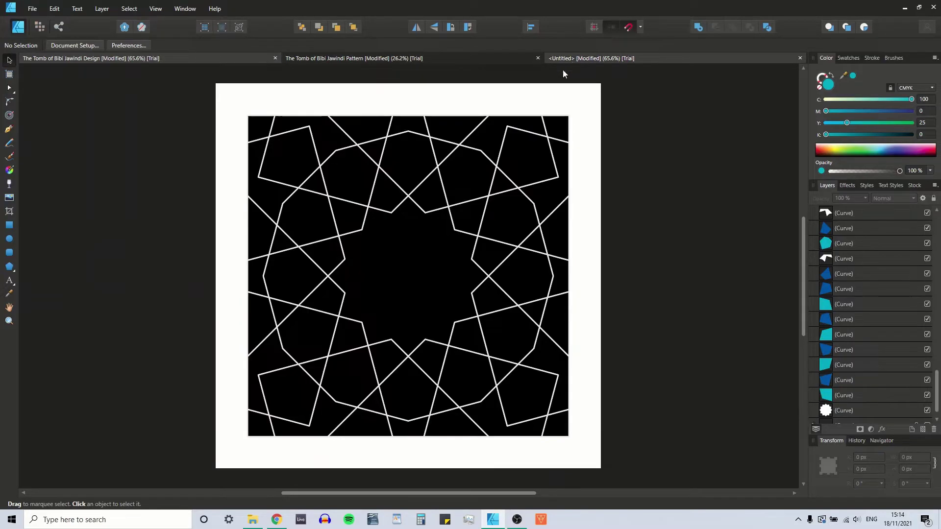
pyautogui.keyDown('shift'); pyautogui.click(499, 185); pyautogui.keyUp('shift')
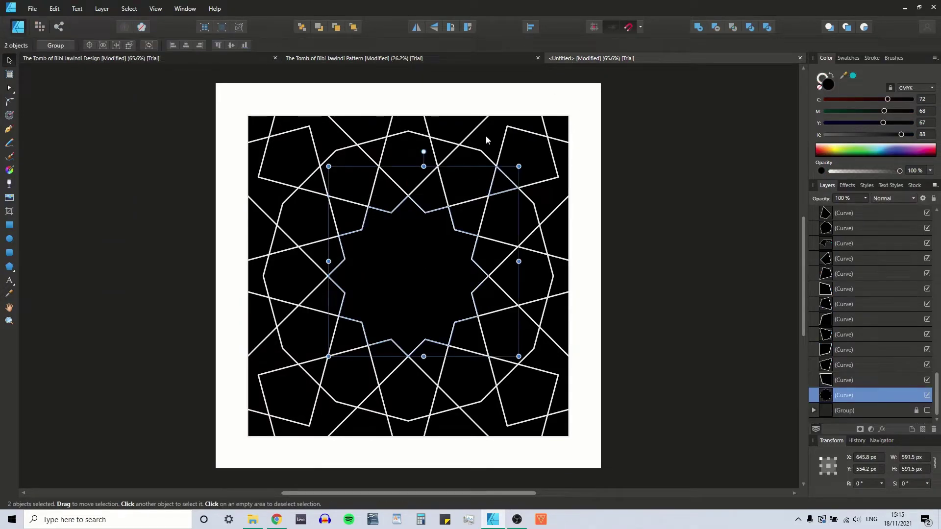
pyautogui.keyDown('shift'); pyautogui.click(487, 134); pyautogui.keyUp('shift')
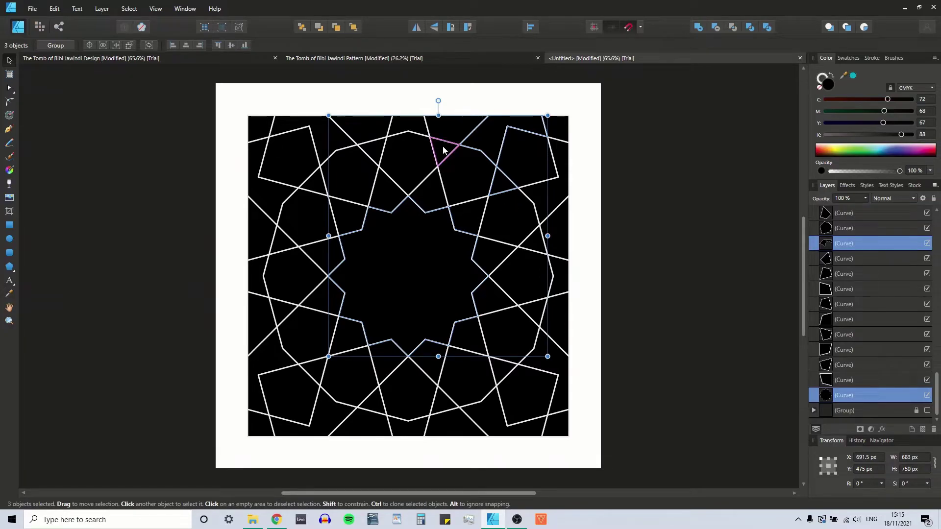
pyautogui.keyDown('shift'); pyautogui.click(411, 126); pyautogui.keyUp('shift')
pyautogui.keyDown('shift'); pyautogui.click(384, 151); pyautogui.keyUp('shift')
pyautogui.keyDown('shift'); pyautogui.click(314, 186); pyautogui.keyUp('shift')
pyautogui.keyDown('shift'); pyautogui.click(273, 198); pyautogui.keyUp('shift')
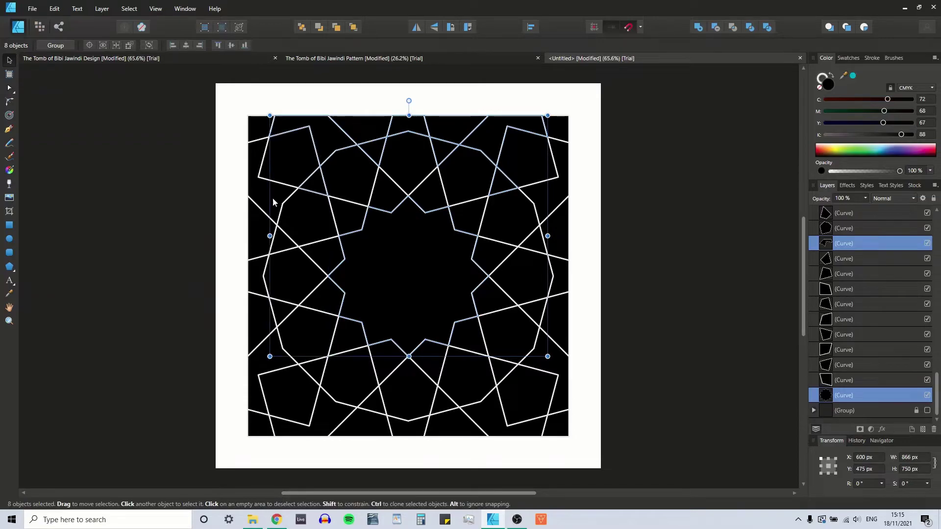
pyautogui.keyDown('shift'); pyautogui.click(260, 196); pyautogui.keyUp('shift')
pyautogui.keyDown('shift'); pyautogui.click(251, 282); pyautogui.keyUp('shift')
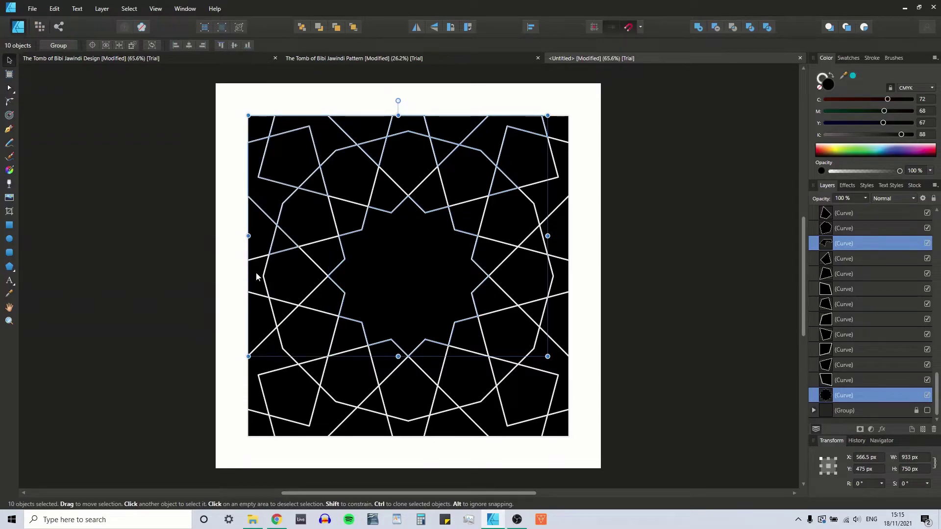
pyautogui.keyDown('shift'); pyautogui.click(281, 312); pyautogui.keyUp('shift')
pyautogui.keyDown('shift'); pyautogui.click(268, 344); pyautogui.keyUp('shift')
pyautogui.keyDown('shift'); pyautogui.click(295, 369); pyautogui.keyUp('shift')
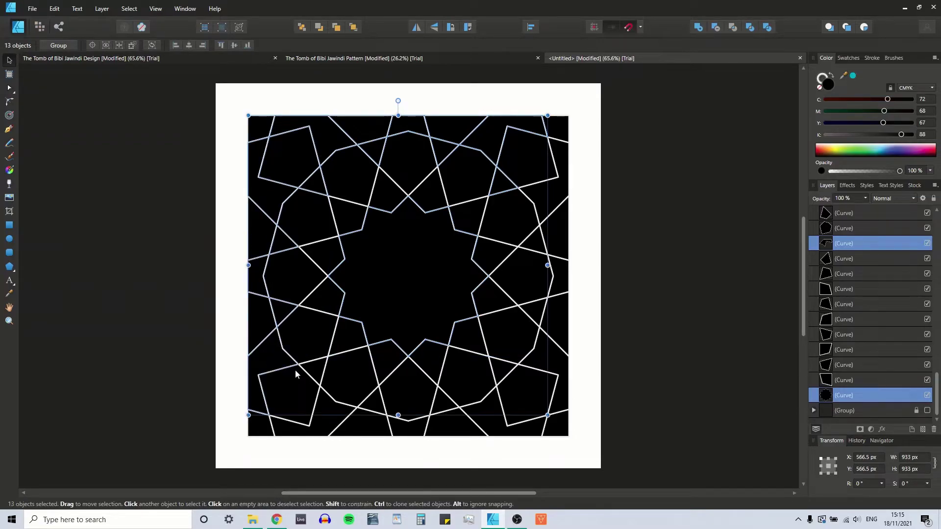
pyautogui.keyDown('shift'); pyautogui.click(328, 407); pyautogui.keyUp('shift')
pyautogui.keyDown('shift'); pyautogui.click(366, 413); pyautogui.keyUp('shift')
pyautogui.keyDown('shift'); pyautogui.click(387, 415); pyautogui.keyUp('shift')
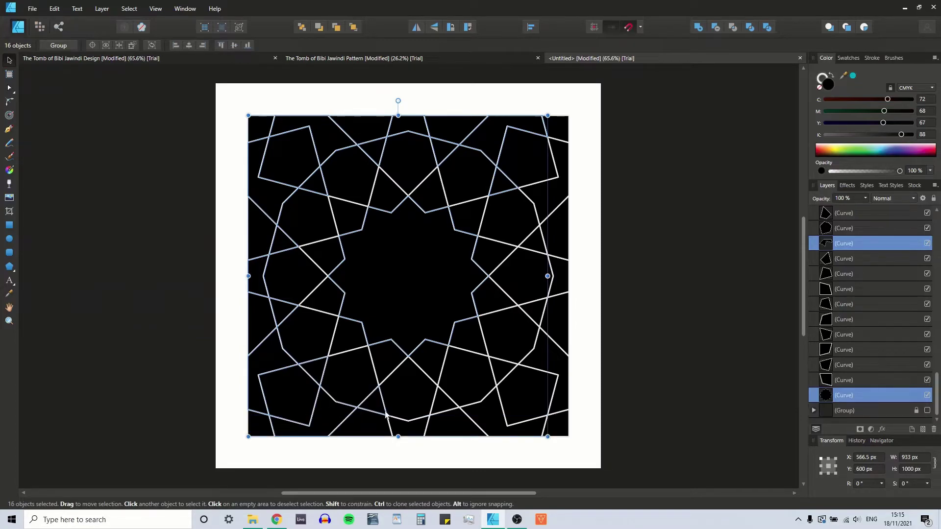
pyautogui.keyDown('shift'); pyautogui.click(409, 427); pyautogui.keyUp('shift')
pyautogui.keyDown('shift'); pyautogui.click(443, 400); pyautogui.keyUp('shift')
pyautogui.keyDown('shift'); pyautogui.click(484, 410); pyautogui.keyUp('shift')
pyautogui.keyDown('shift'); pyautogui.click(502, 370); pyautogui.keyUp('shift')
pyautogui.keyDown('shift'); pyautogui.click(534, 360); pyautogui.keyUp('shift')
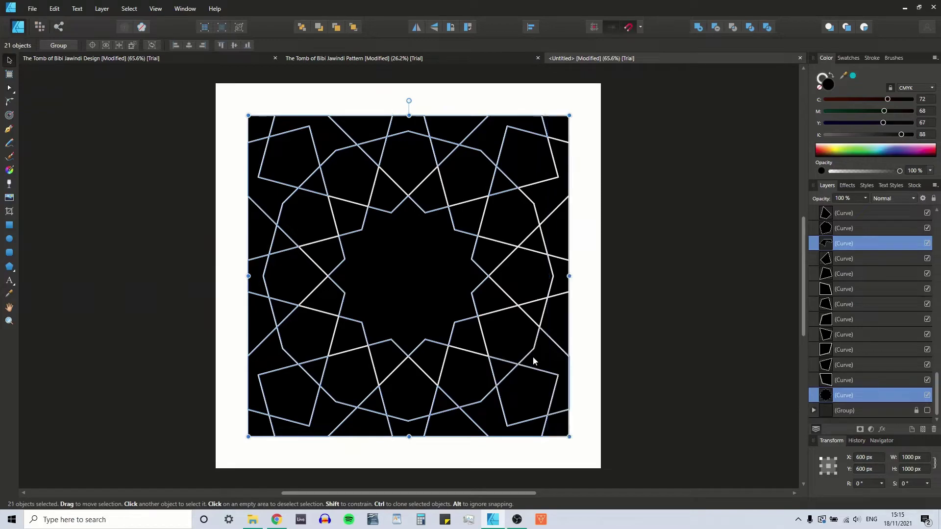
pyautogui.keyDown('shift'); pyautogui.click(533, 305); pyautogui.keyUp('shift')
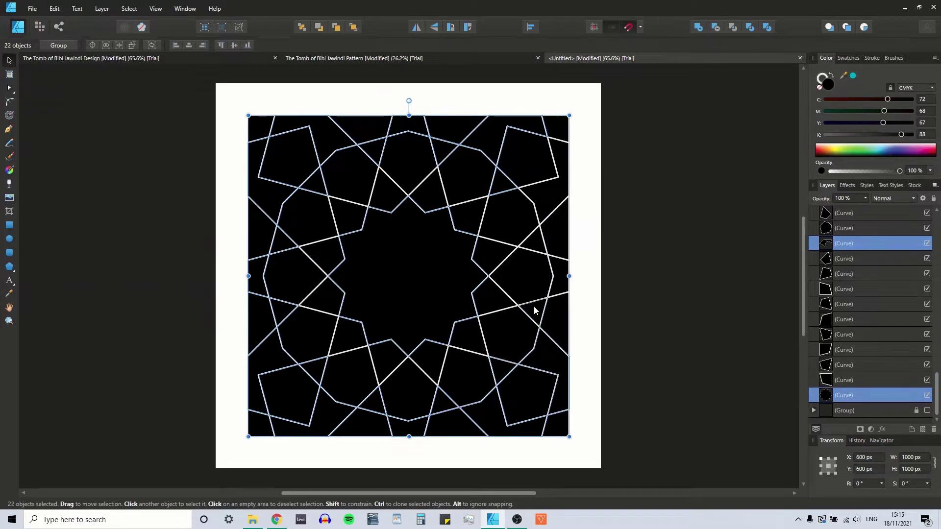
pyautogui.keyDown('shift'); pyautogui.click(555, 263); pyautogui.keyUp('shift')
pyautogui.keyDown('shift'); pyautogui.click(537, 245); pyautogui.keyUp('shift')
pyautogui.keyDown('shift'); pyautogui.click(541, 216); pyautogui.keyUp('shift')
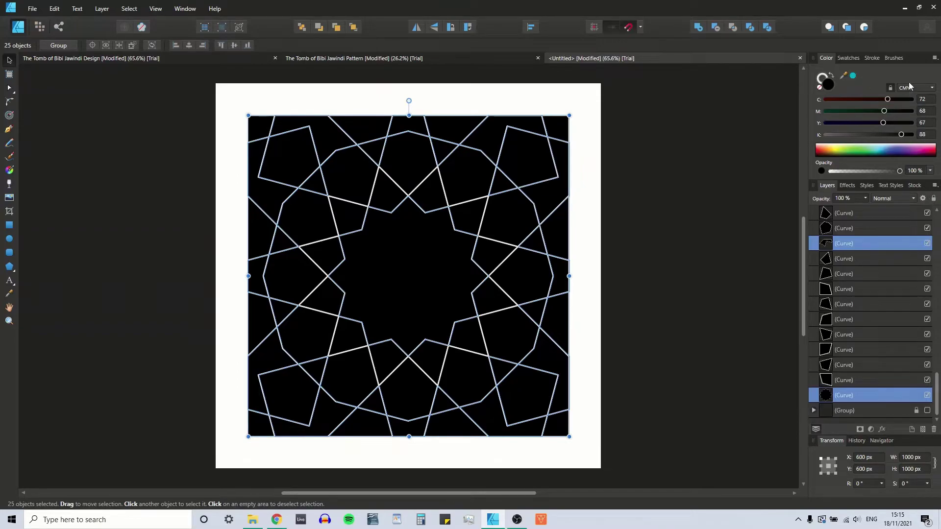
pyautogui.click(848, 58)
pyautogui.click(852, 101)
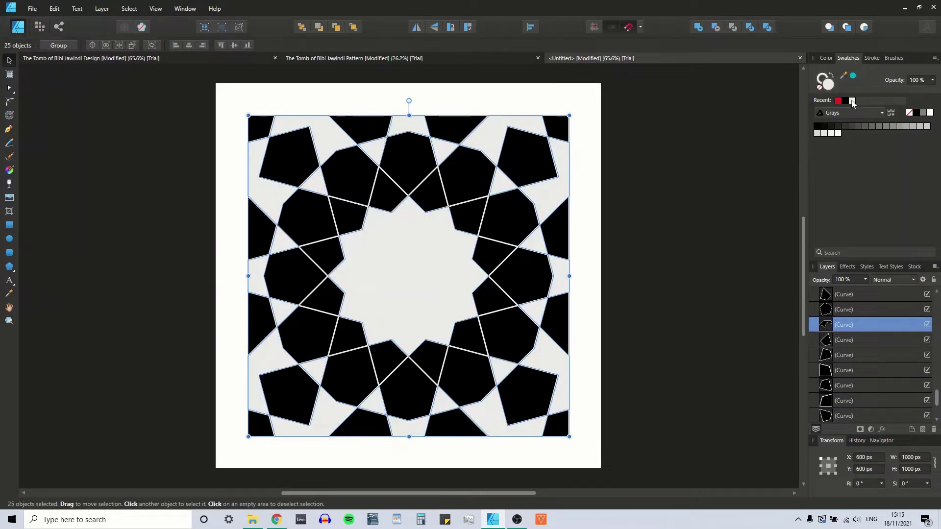
pyautogui.click(98, 199)
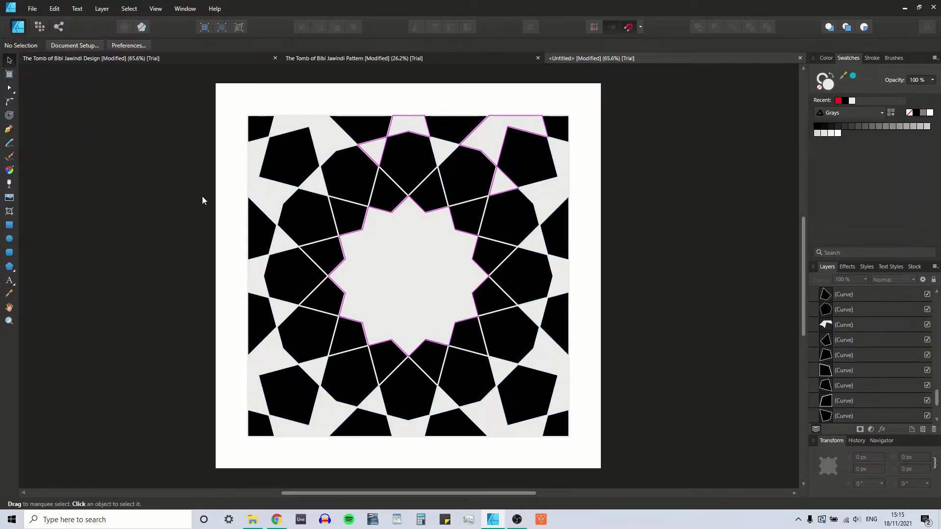
# Fill the twelve inner kites, four corner pentagons and eight black edge pieces beside them with blue, CMYK 100, 75, 0, 0.
pyautogui.click(346, 211)
pyautogui.keyDown('shift'); pyautogui.click(387, 196); pyautogui.keyUp('shift')
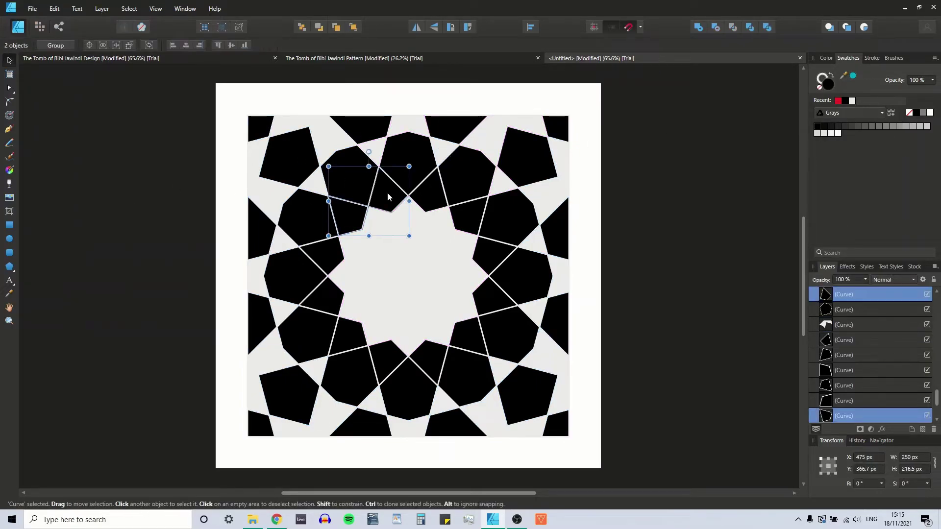
pyautogui.keyDown('shift'); pyautogui.click(437, 194); pyautogui.keyUp('shift')
pyautogui.keyDown('shift'); pyautogui.click(466, 210); pyautogui.keyUp('shift')
pyautogui.keyDown('shift'); pyautogui.click(490, 254); pyautogui.keyUp('shift')
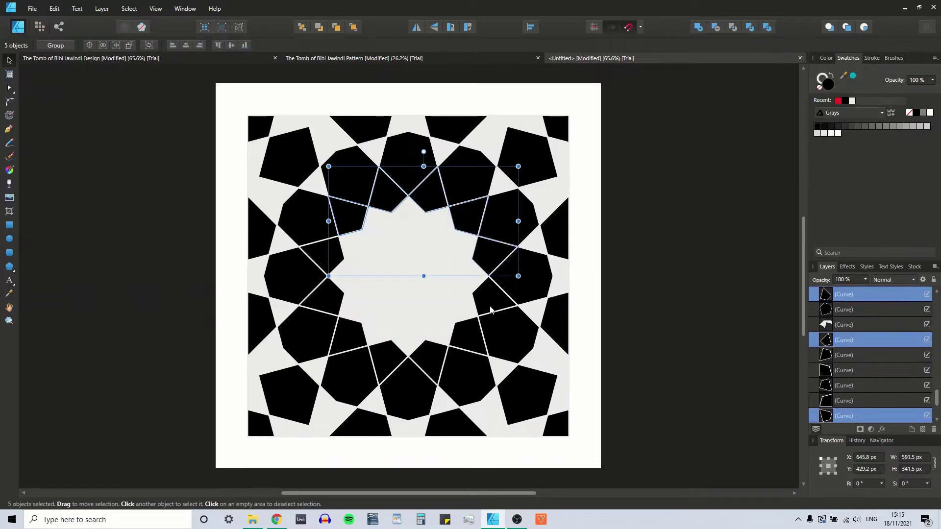
pyautogui.keyDown('shift'); pyautogui.click(491, 294); pyautogui.keyUp('shift')
pyautogui.keyDown('shift'); pyautogui.click(461, 338); pyautogui.keyUp('shift')
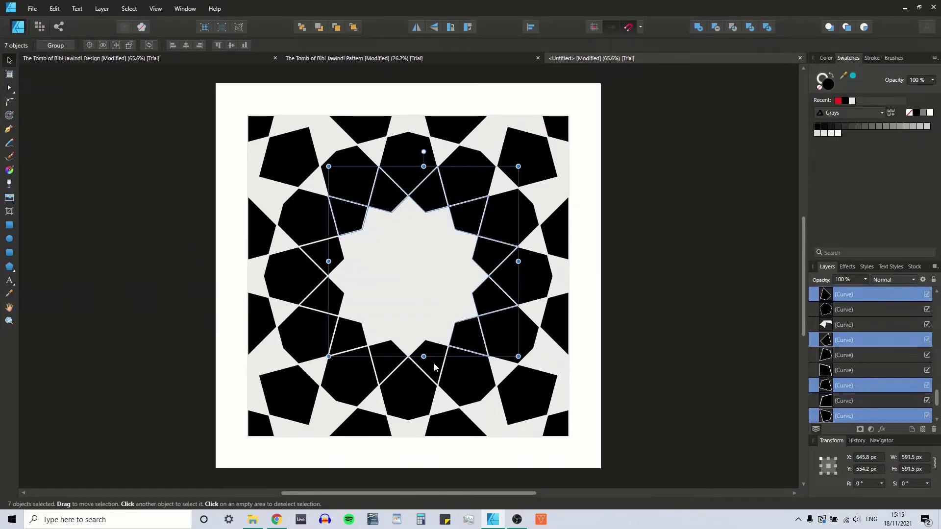
pyautogui.keyDown('shift'); pyautogui.click(410, 370); pyautogui.keyUp('shift')
pyautogui.keyDown('shift'); pyautogui.click(345, 334); pyautogui.keyUp('shift')
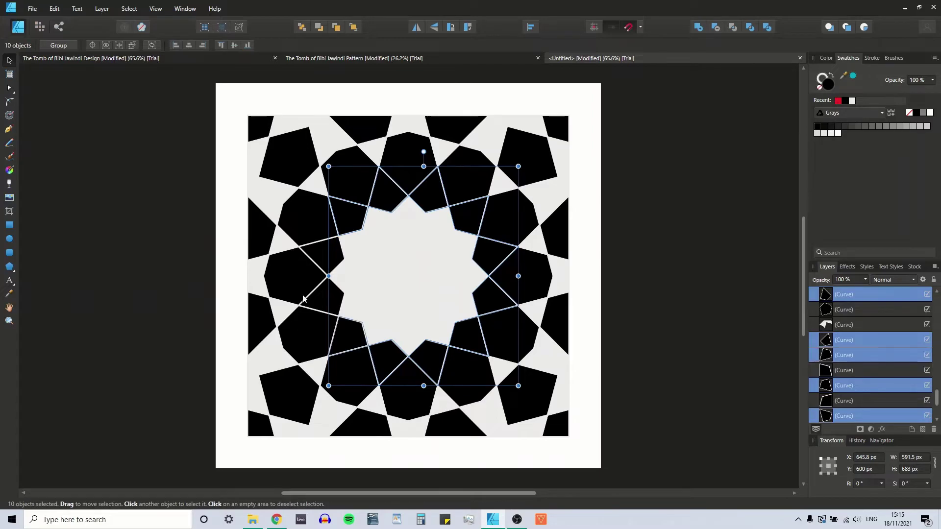
pyautogui.keyDown('shift'); pyautogui.click(317, 295); pyautogui.keyUp('shift')
pyautogui.keyDown('shift'); pyautogui.click(330, 260); pyautogui.keyUp('shift')
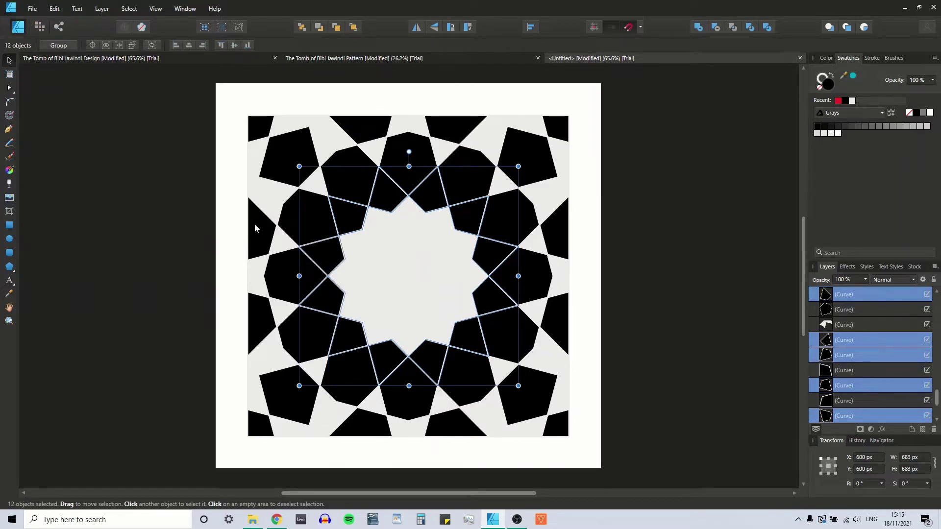
pyautogui.keyDown('shift'); pyautogui.click(255, 223); pyautogui.keyUp('shift')
pyautogui.keyDown('shift'); pyautogui.click(286, 152); pyautogui.keyUp('shift')
pyautogui.keyDown('shift'); pyautogui.click(361, 126); pyautogui.keyUp('shift')
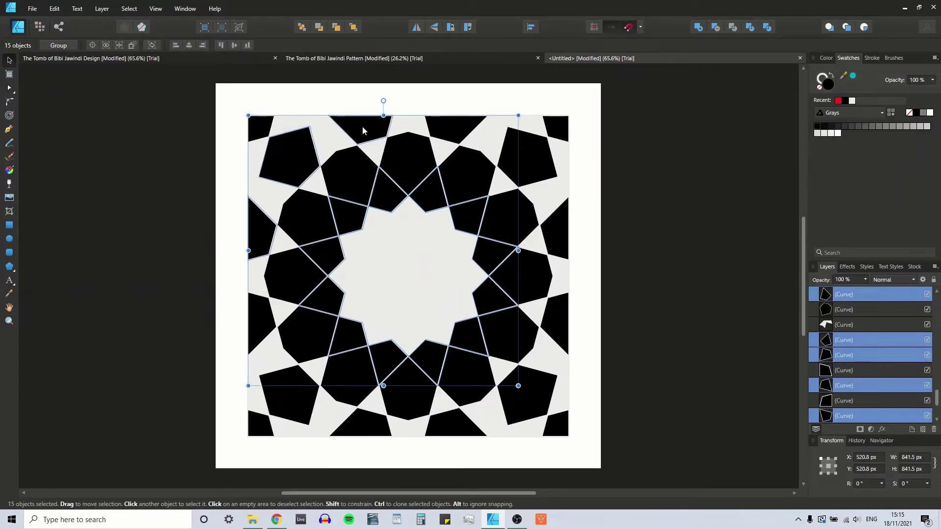
pyautogui.keyDown('shift'); pyautogui.click(467, 130); pyautogui.keyUp('shift')
pyautogui.keyDown('shift'); pyautogui.click(516, 146); pyautogui.keyUp('shift')
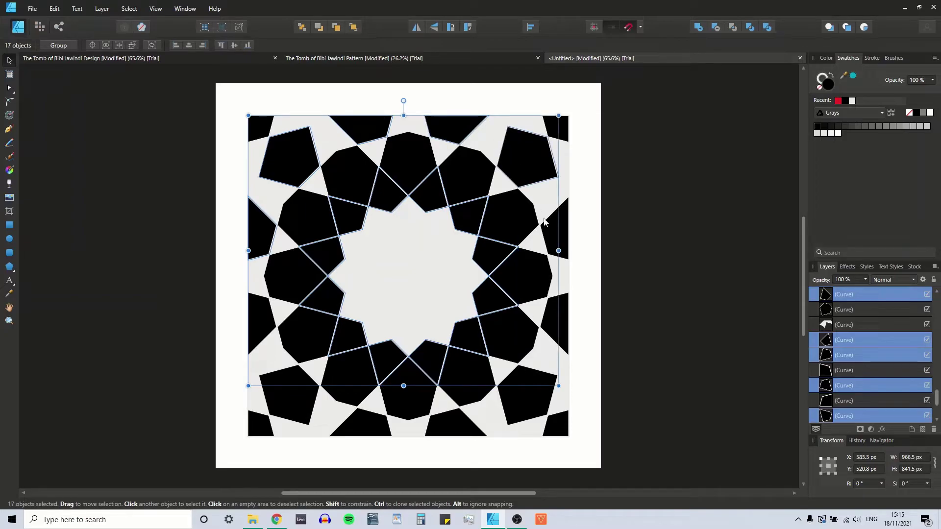
pyautogui.keyDown('shift'); pyautogui.click(551, 229); pyautogui.keyUp('shift')
pyautogui.keyDown('shift'); pyautogui.click(557, 322); pyautogui.keyUp('shift')
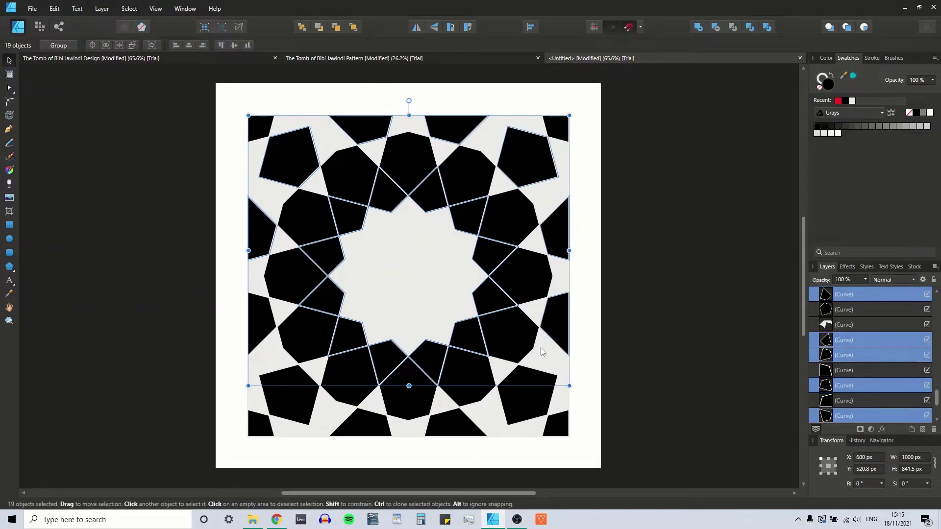
pyautogui.keyDown('shift'); pyautogui.click(519, 396); pyautogui.keyUp('shift')
pyautogui.keyDown('shift'); pyautogui.click(448, 425); pyautogui.keyUp('shift')
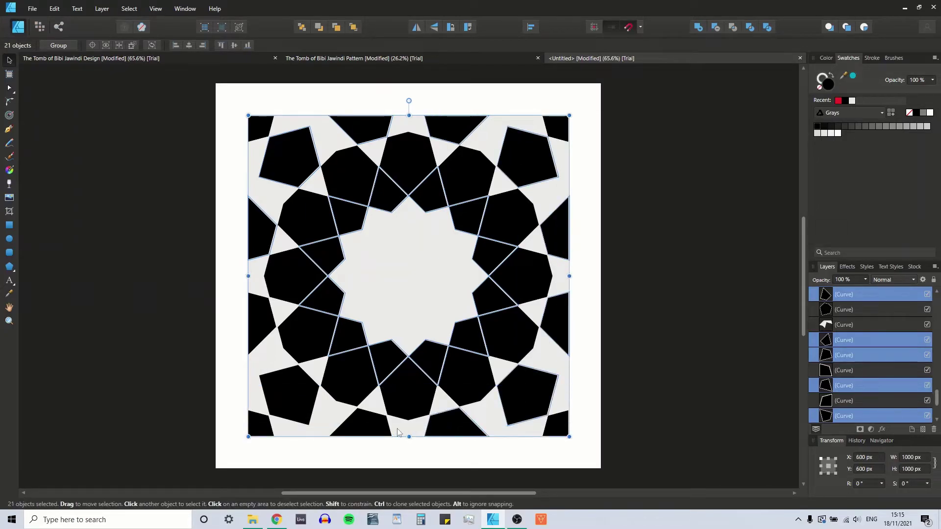
pyautogui.keyDown('shift'); pyautogui.click(349, 432); pyautogui.keyUp('shift')
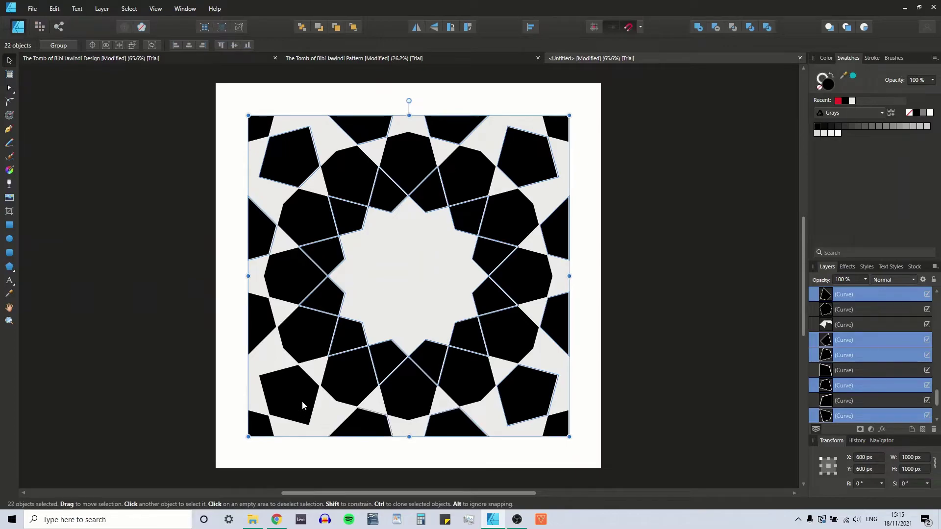
pyautogui.keyDown('shift'); pyautogui.click(258, 308); pyautogui.keyUp('shift')
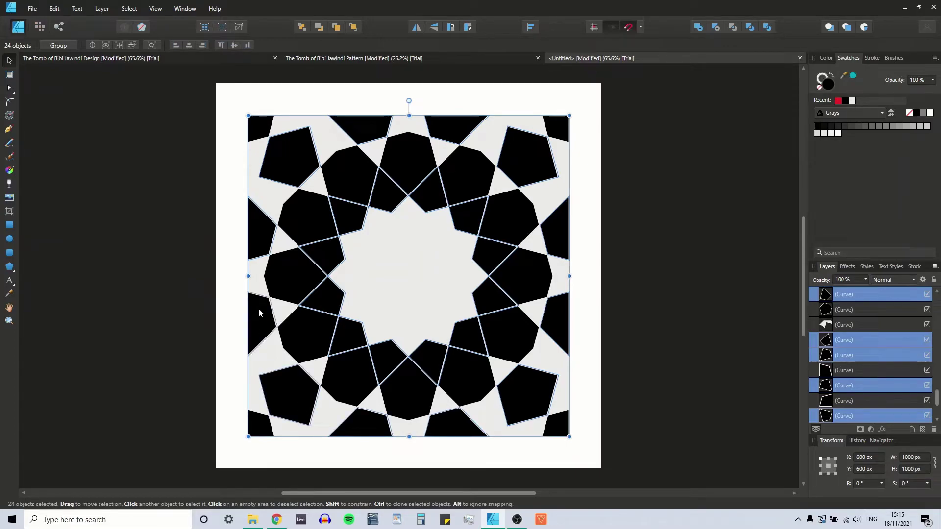
pyautogui.click(826, 58)
pyautogui.moveTo(887, 100); pyautogui.dragTo(815, 113)
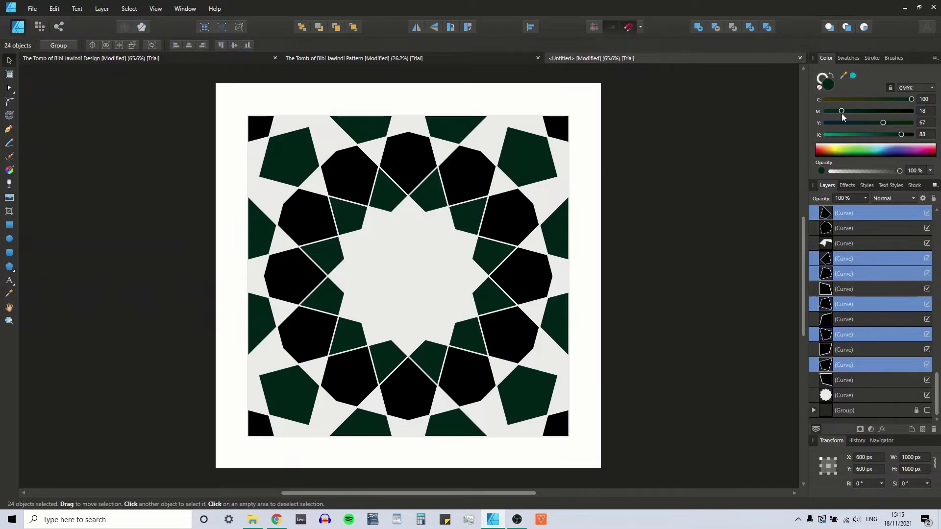
pyautogui.moveTo(842, 114); pyautogui.dragTo(840, 125)
pyautogui.moveTo(901, 134)
pyautogui.mouseDown()
pyautogui.moveTo(798, 128)
pyautogui.moveTo(892, 119)
pyautogui.mouseUp()
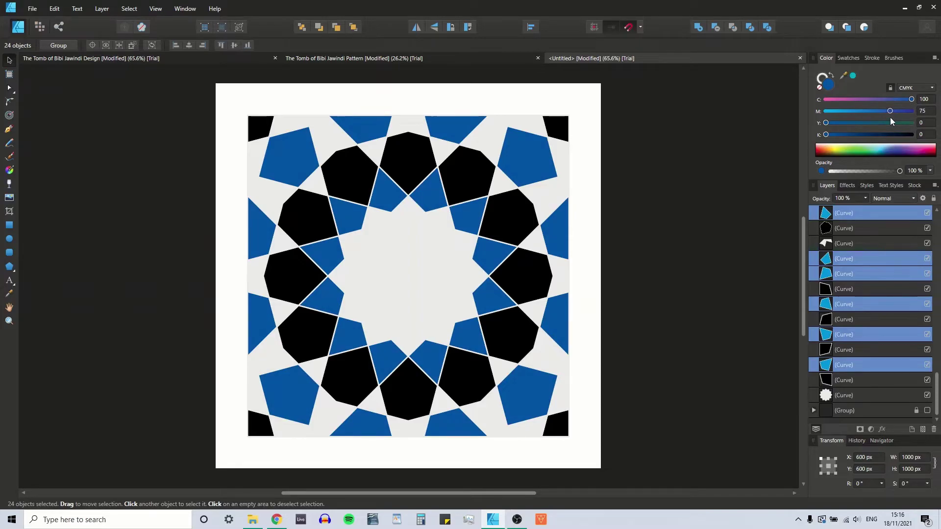
# Fill the twelve large black polygons and the four black corner pieces with teal, CMYK 100, 0, 25, 0.
pyautogui.click(465, 174)
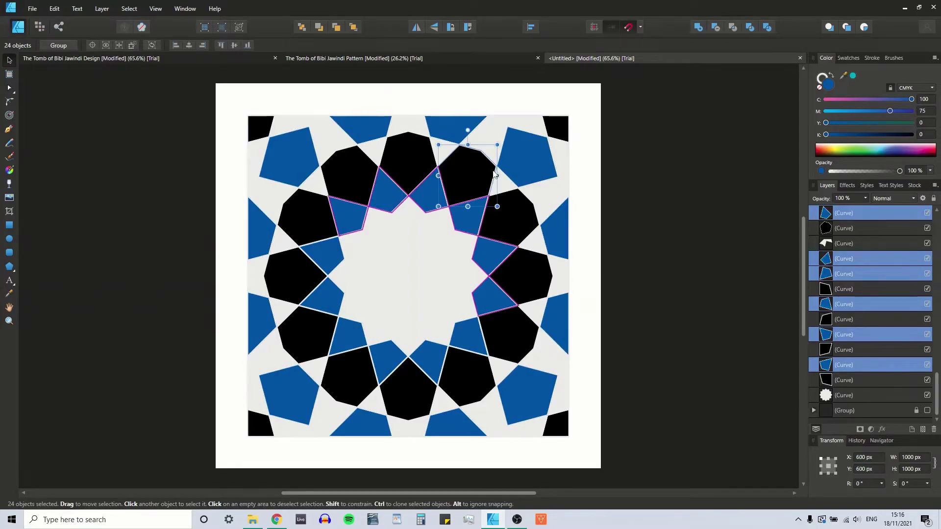
pyautogui.click(125, 8)
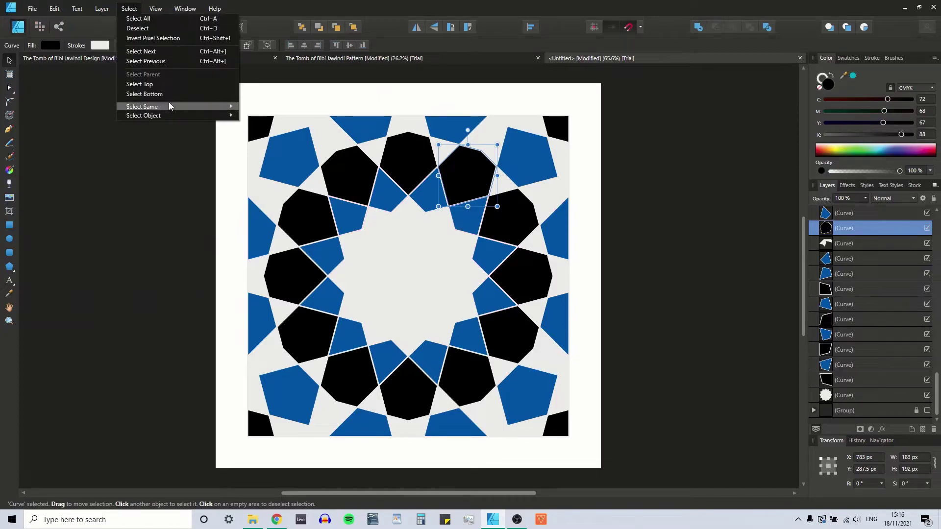
pyautogui.moveTo(169, 107)
pyautogui.click(260, 107)
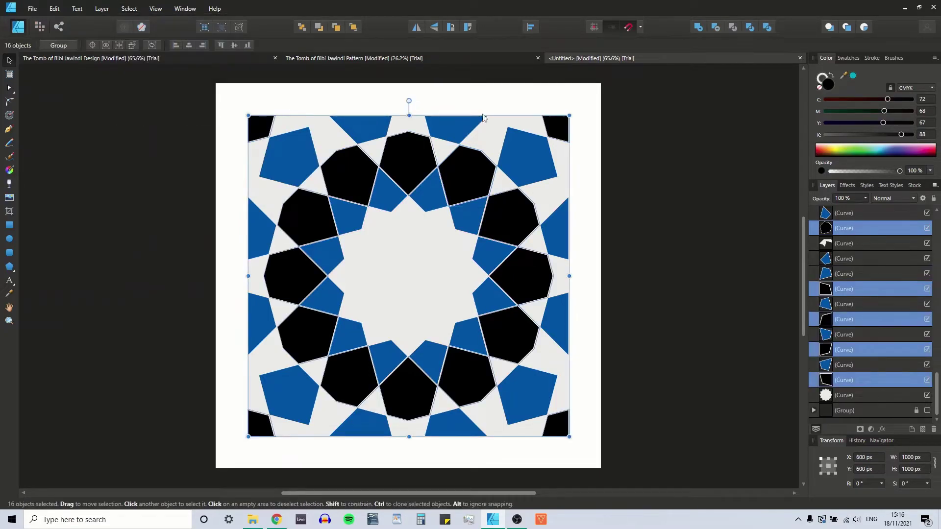
pyautogui.moveTo(887, 100); pyautogui.dragTo(775, 111)
pyautogui.moveTo(901, 134); pyautogui.dragTo(827, 134)
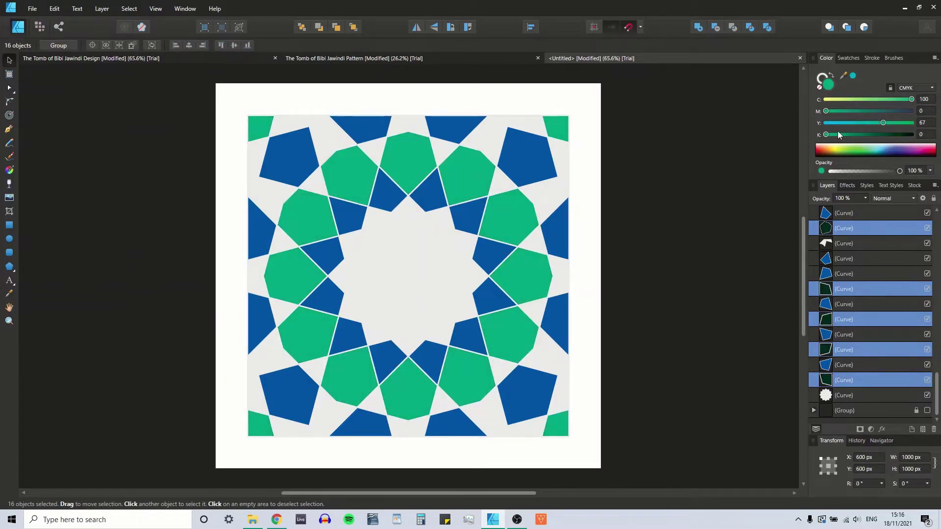
pyautogui.moveTo(883, 122); pyautogui.dragTo(844, 124)
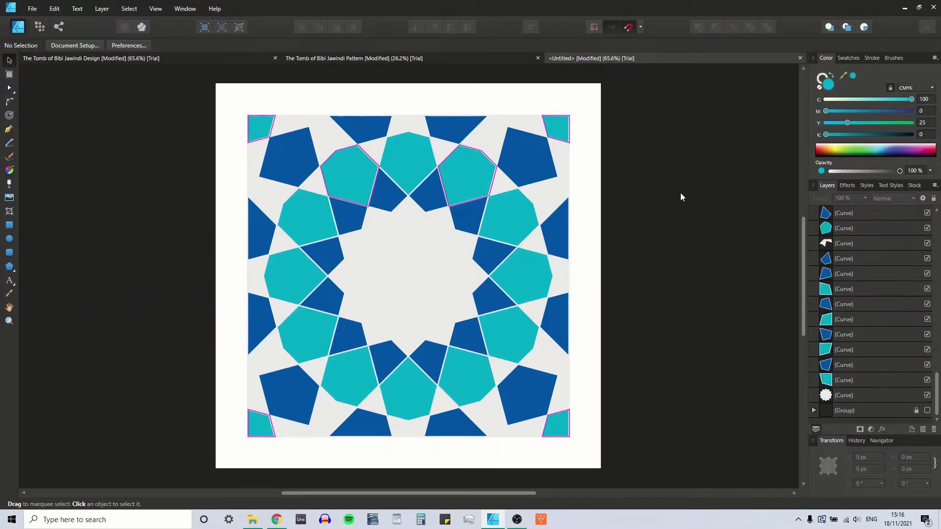
# Remove the outline from all the pattern pieces.
pyautogui.hotkey('ctrl', 'a')
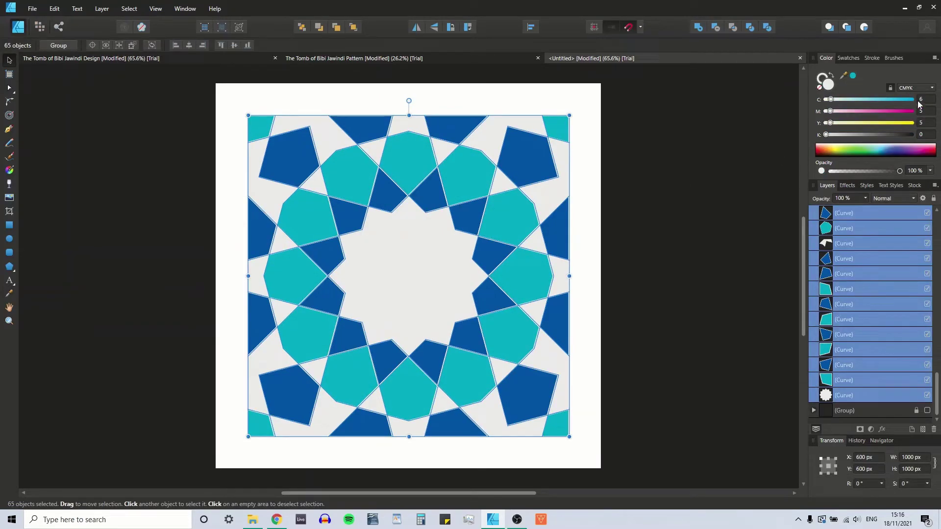
pyautogui.click(819, 87)
pyautogui.click(721, 111)
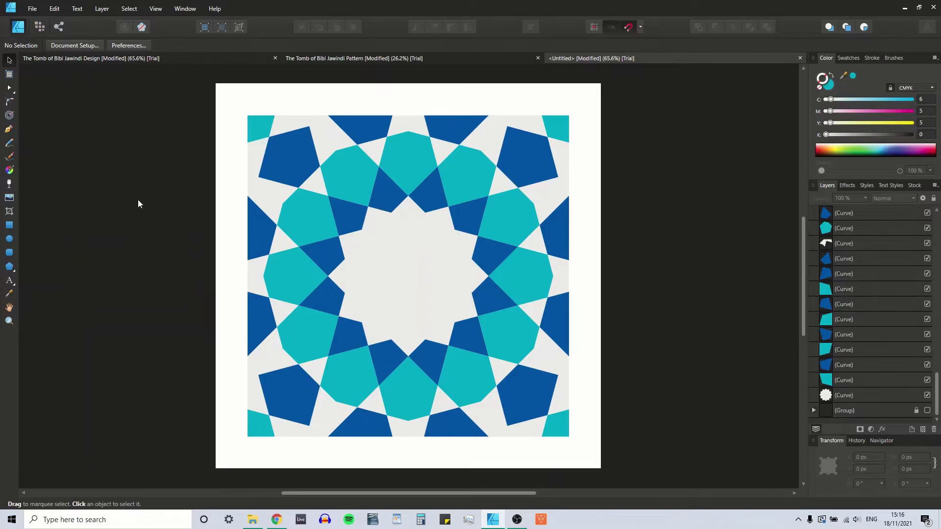
# Save the document as The Tomb of Bibi Jawindi Design Video in the The Tomb of Bibi Jawindi folder.
pyautogui.hotkey('ctrl', 's')
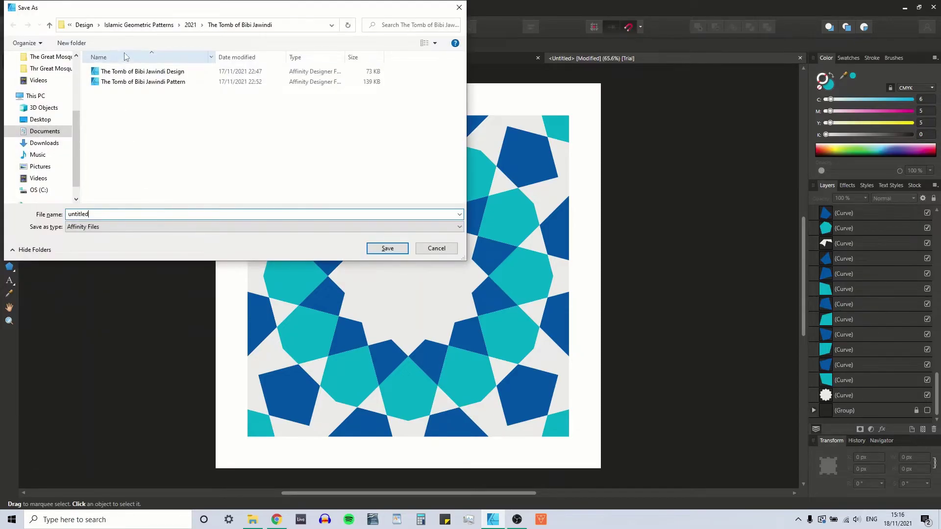
pyautogui.click(130, 73)
pyautogui.click(170, 216)
pyautogui.click(170, 216)
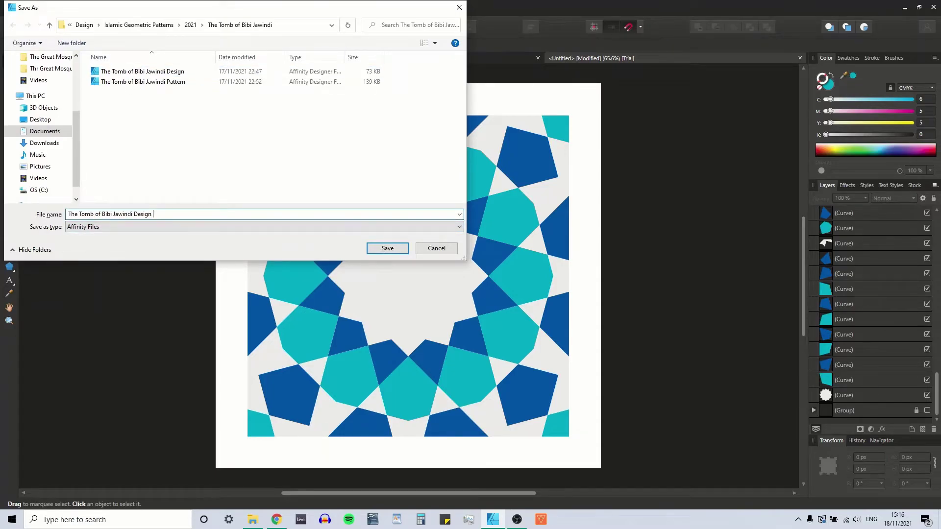
pyautogui.write('Video')
pyautogui.press('Return')
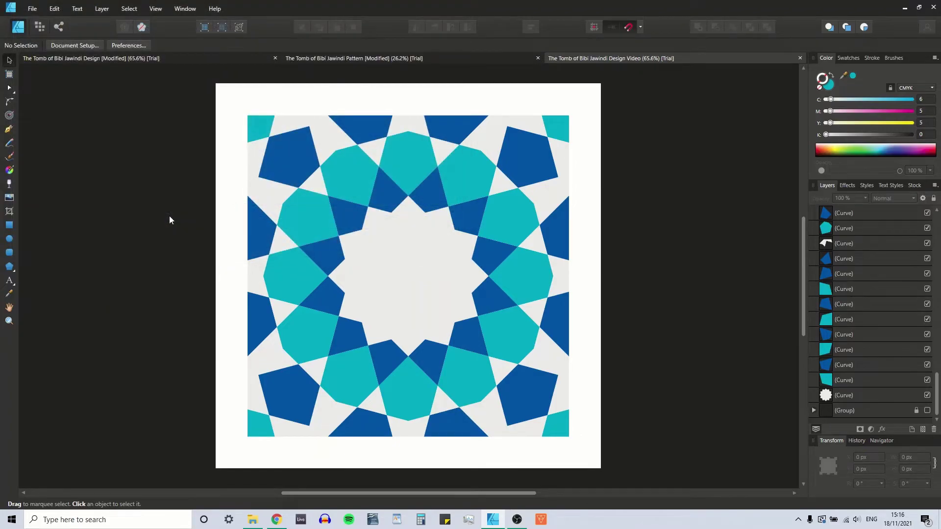
# Copy all the pattern pieces into a new 2000 × 3000 px document.
pyautogui.hotkey('ctrl', 'a')
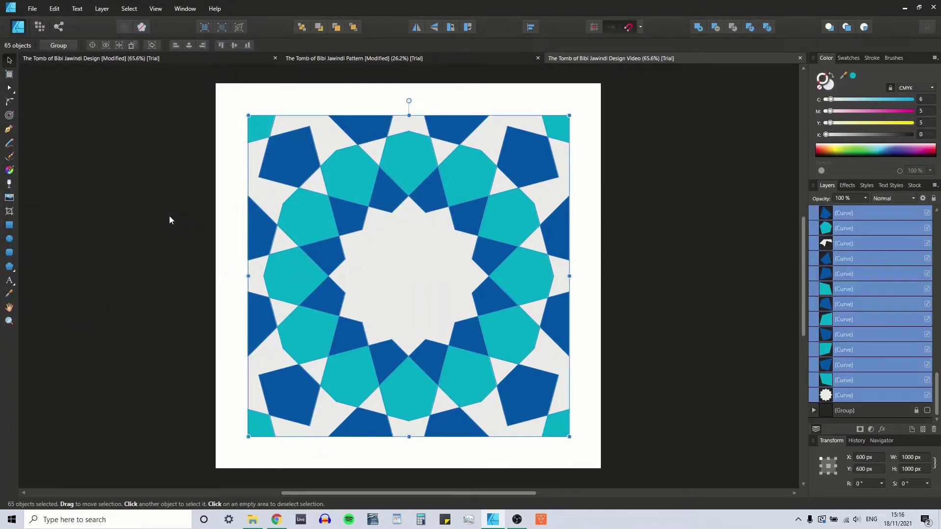
pyautogui.click(32, 9)
pyautogui.click(40, 32)
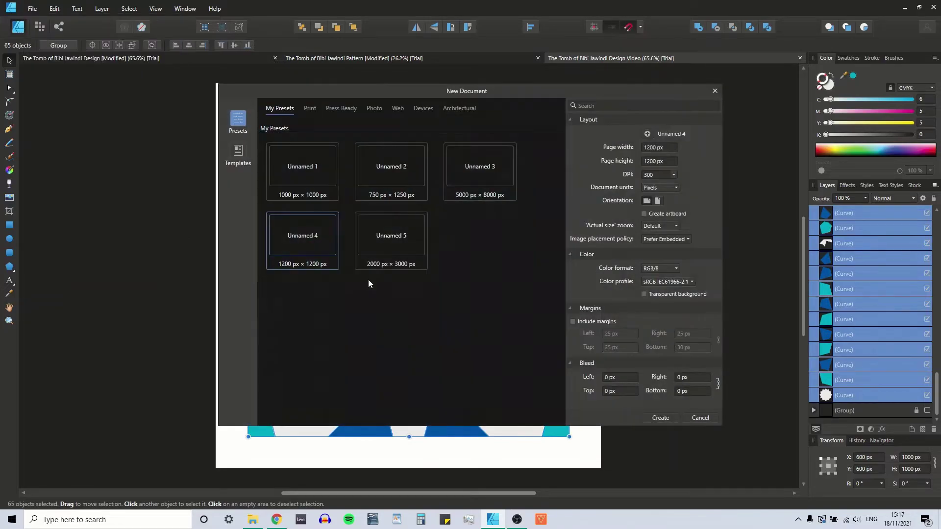
pyautogui.click(660, 418)
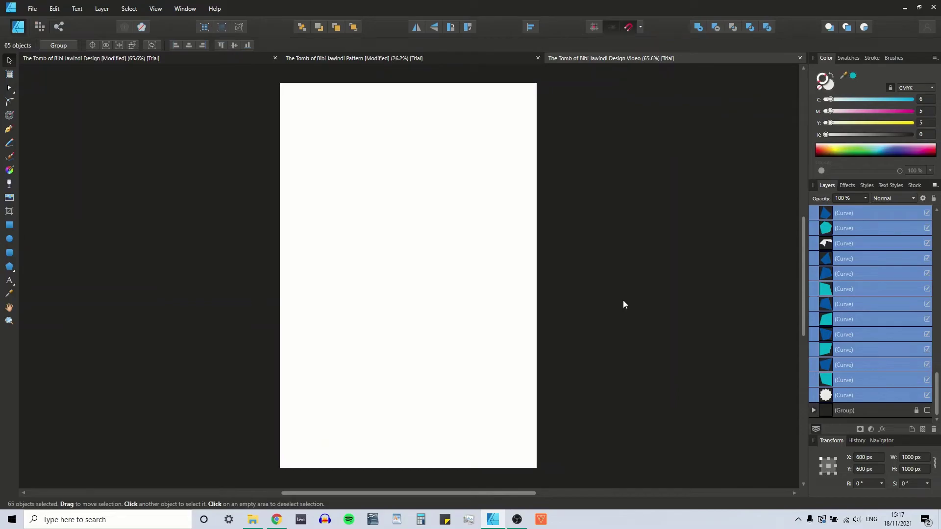
pyautogui.hotkey('ctrl', 'v')
# Apply the Page layouts with objects snapping preset and snap the pattern into the page's upper-right corner.
pyautogui.moveTo(384, 125); pyautogui.dragTo(489, 126)
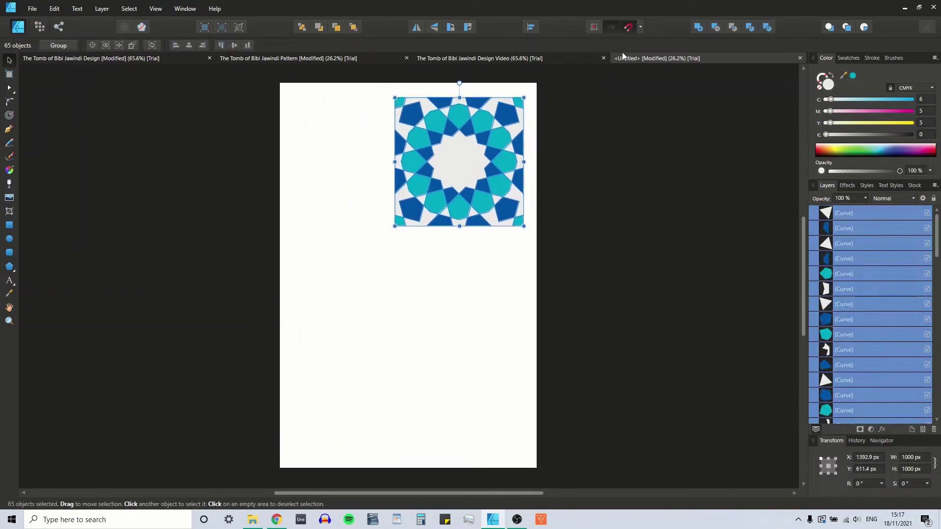
pyautogui.click(640, 27)
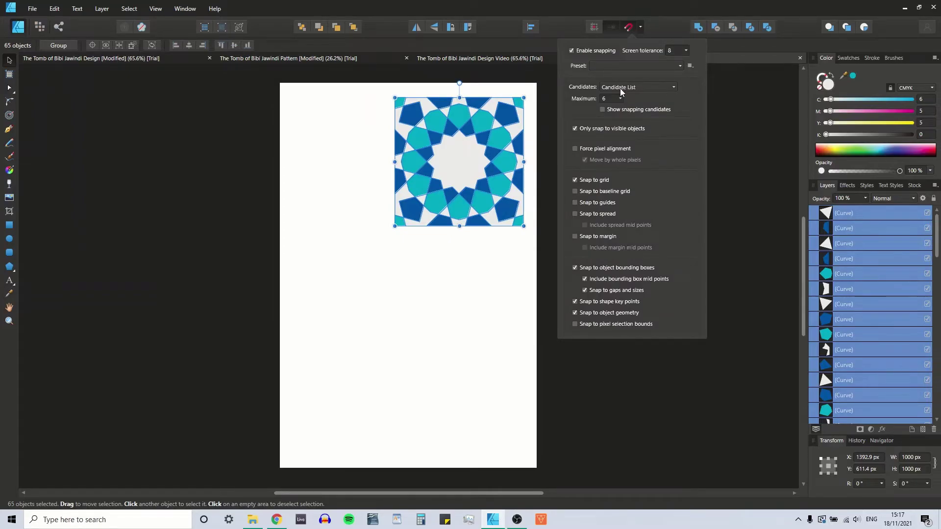
pyautogui.click(657, 65)
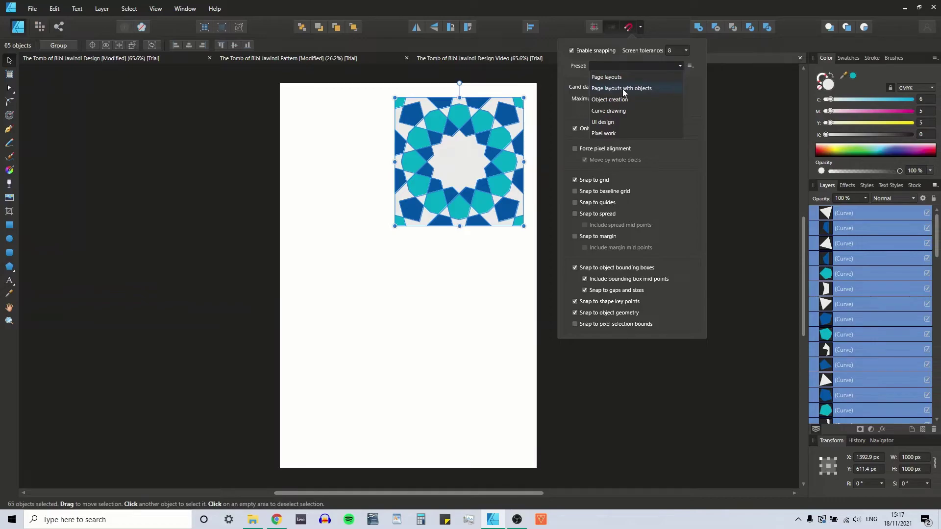
pyautogui.click(624, 90)
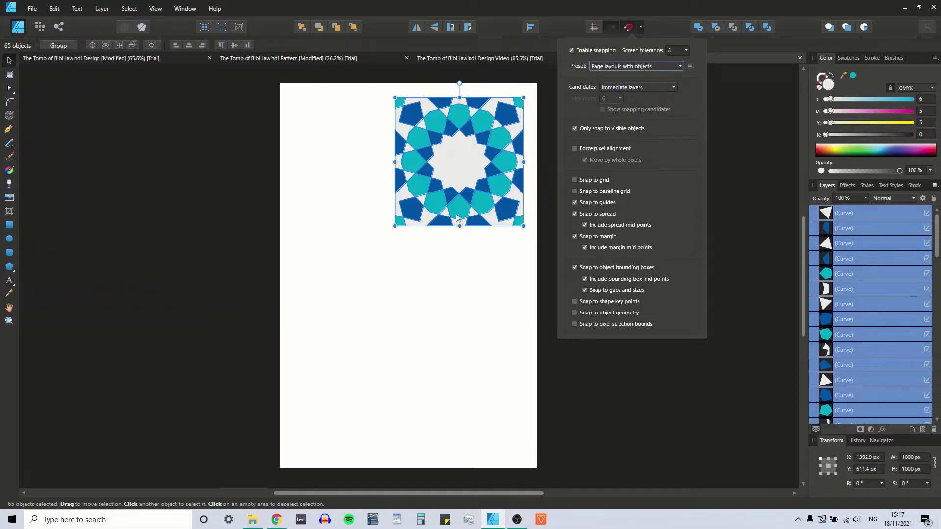
pyautogui.moveTo(482, 128); pyautogui.dragTo(493, 109)
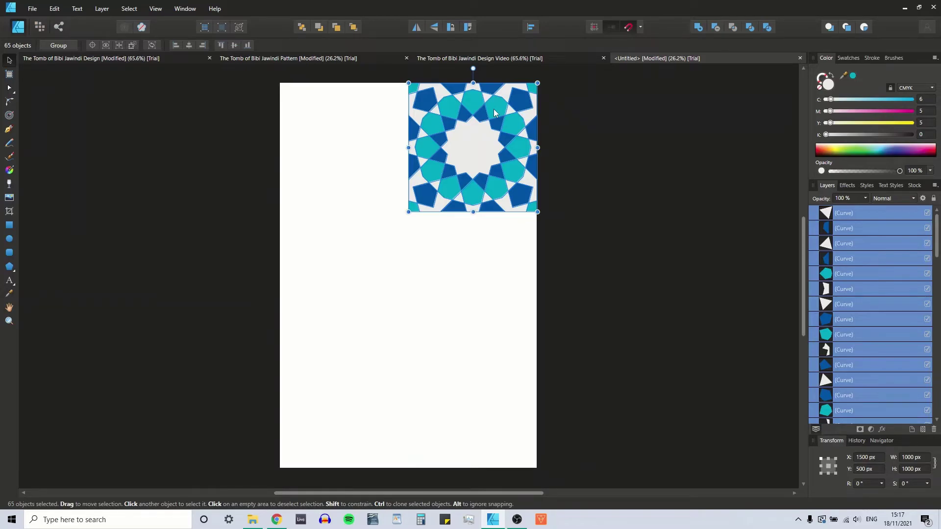
# Paste a second copy of the pattern and snap it into the page's upper-left corner, flush with the first copy.
pyautogui.doubleClick(493, 109)
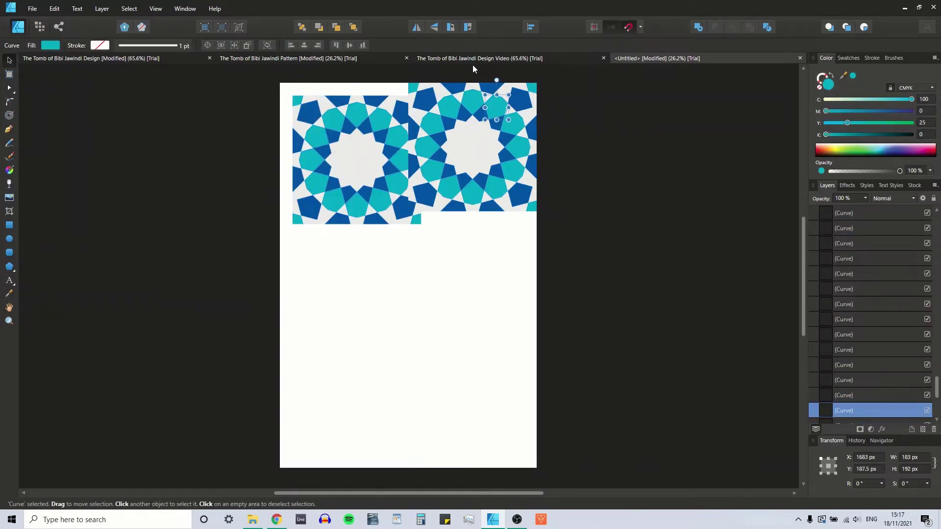
pyautogui.click(372, 113)
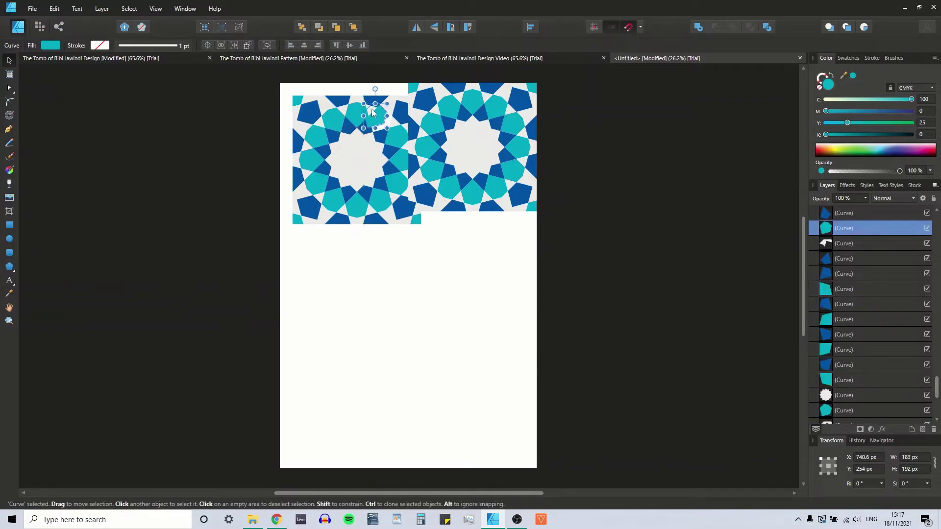
pyautogui.hotkey('ctrl', 'a')
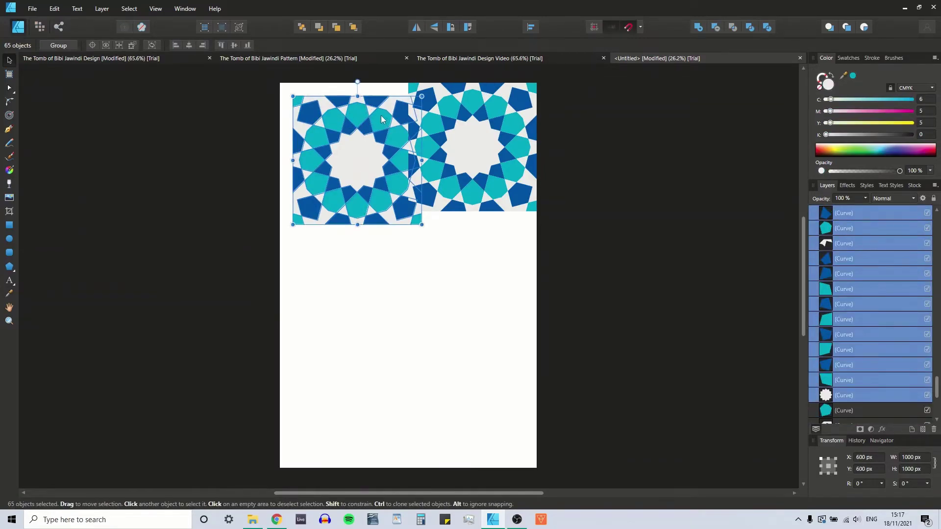
pyautogui.moveTo(381, 116)
pyautogui.mouseDown()
pyautogui.moveTo(369, 100)
pyautogui.moveTo(371, 109)
pyautogui.mouseUp()
pyautogui.click(401, 352)
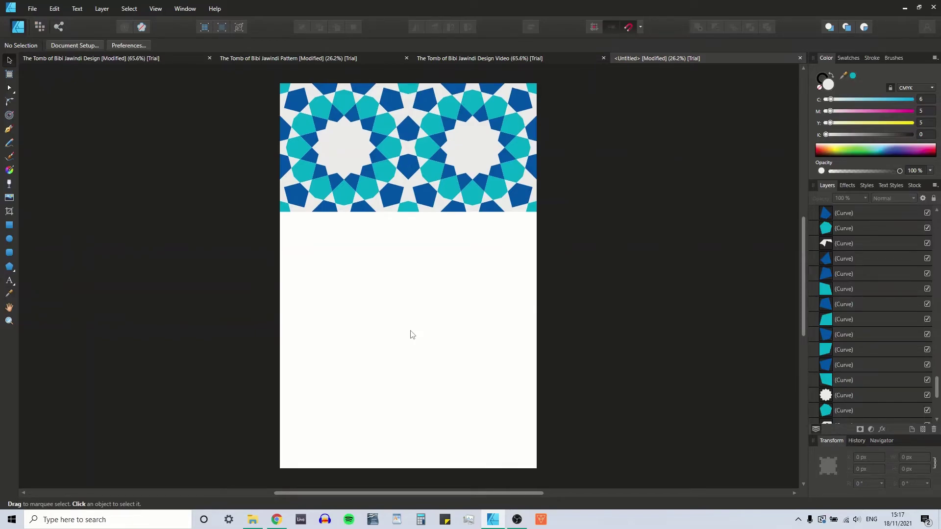
# Try to merge the halves of the upper teal piece and the upper blue pentagon along the seam between the copies with Add.
pyautogui.hotkey('ctrl', '+')
pyautogui.scroll(5, 445, 367)
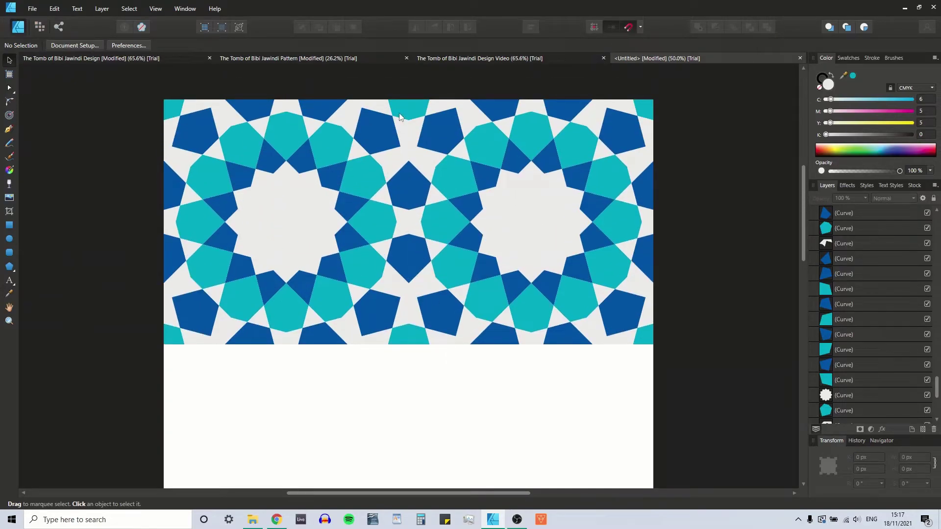
pyautogui.click(399, 116)
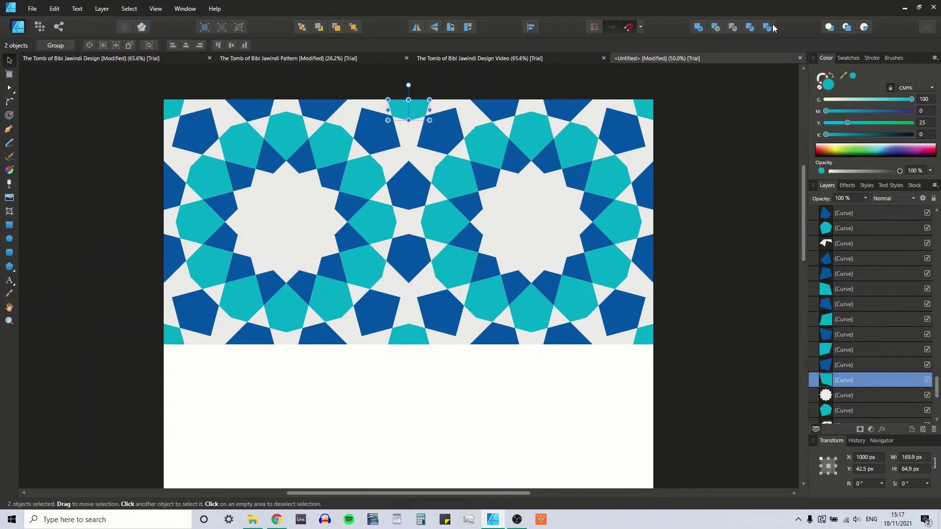
pyautogui.click(699, 27)
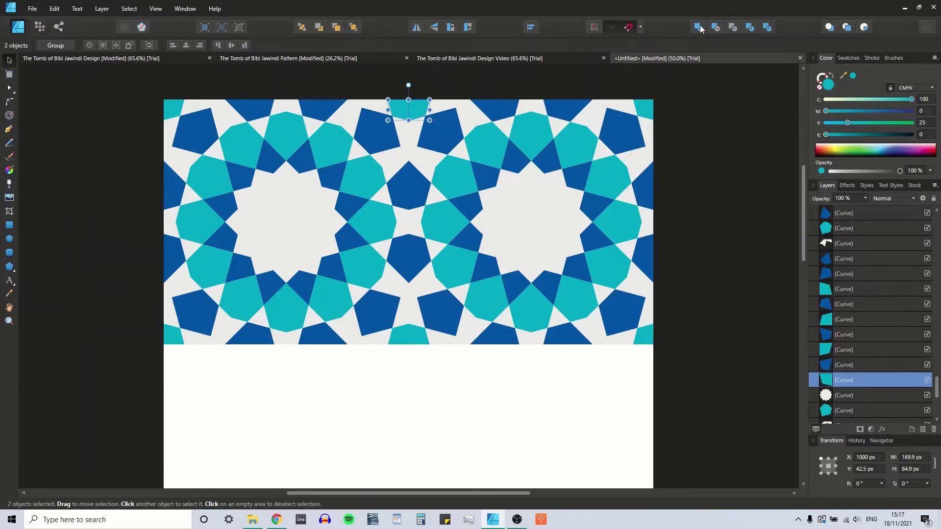
pyautogui.click(399, 189)
pyautogui.keyDown('shift'); pyautogui.click(415, 186); pyautogui.keyUp('shift')
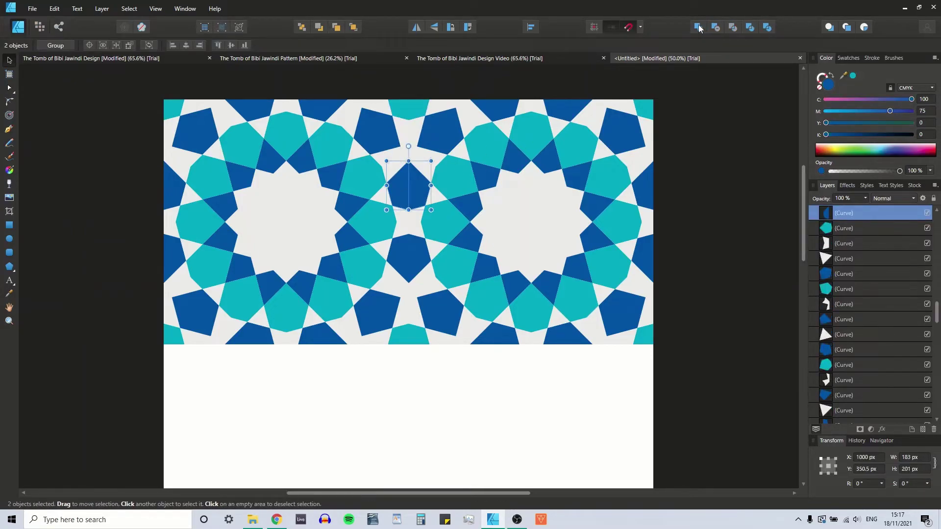
pyautogui.click(698, 27)
# Try to merge the halves of the lower blue pentagon and the lower teal piece along the same seam with Add.
pyautogui.click(398, 245)
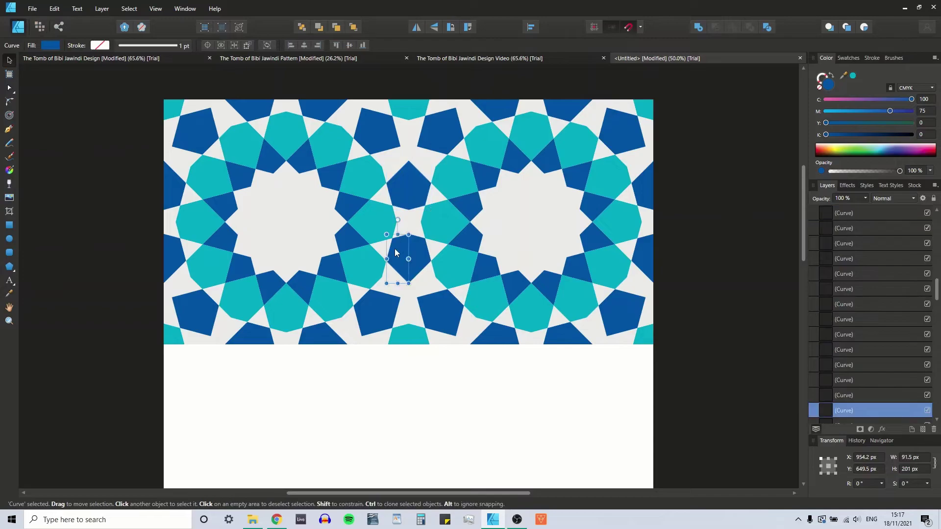
pyautogui.keyDown('shift'); pyautogui.click(420, 255); pyautogui.keyUp('shift')
pyautogui.click(693, 30)
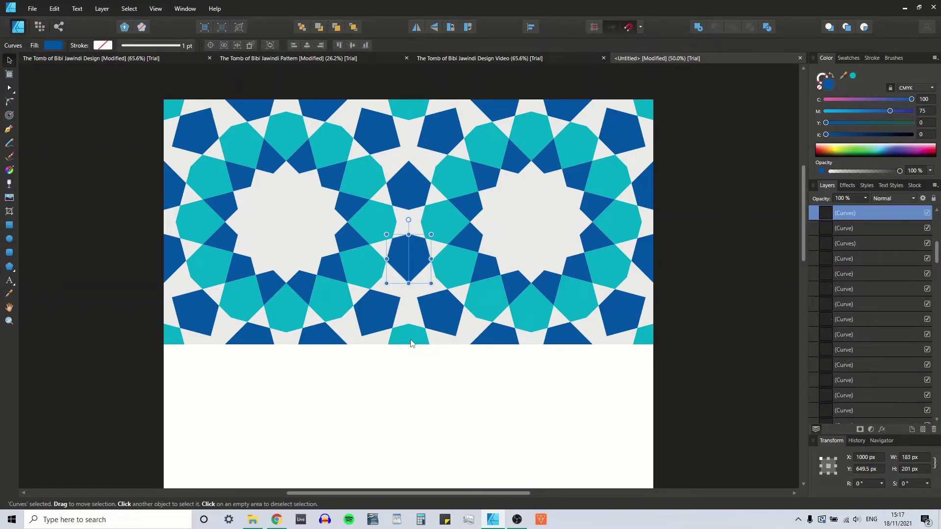
pyautogui.click(395, 336)
pyautogui.keyDown('shift'); pyautogui.click(420, 337); pyautogui.keyUp('shift')
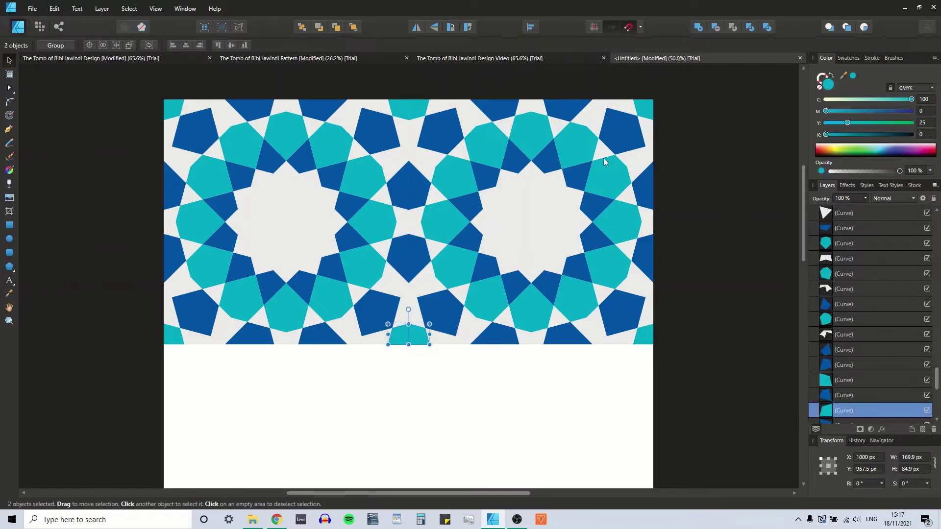
pyautogui.click(699, 27)
pyautogui.click(421, 395)
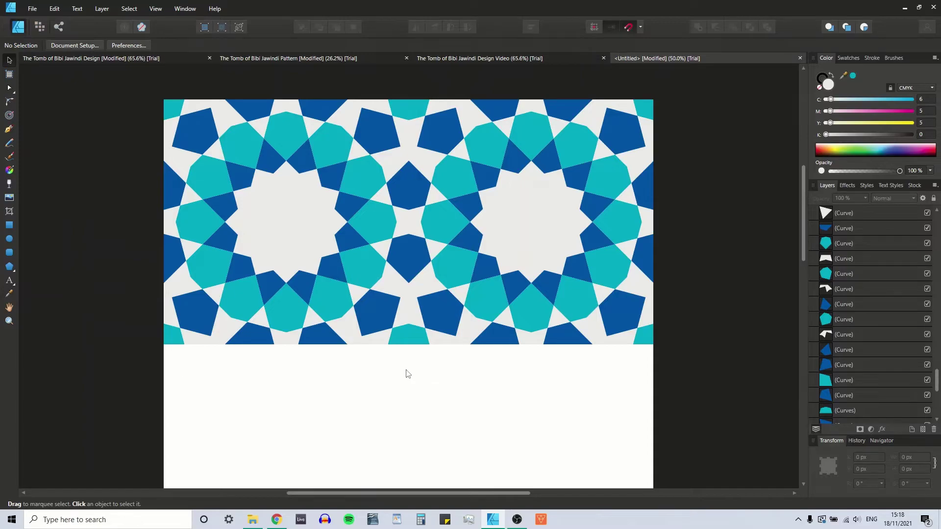
# Examine the merged pieces up close along the seam between the two pattern copies.
pyautogui.hotkey('ctrl', '+')
pyautogui.scroll(2, 420, 363)
pyautogui.hotkey('ctrl', '+')
pyautogui.hotkey('ctrl', '+')
pyautogui.hotkey('ctrl', '+')
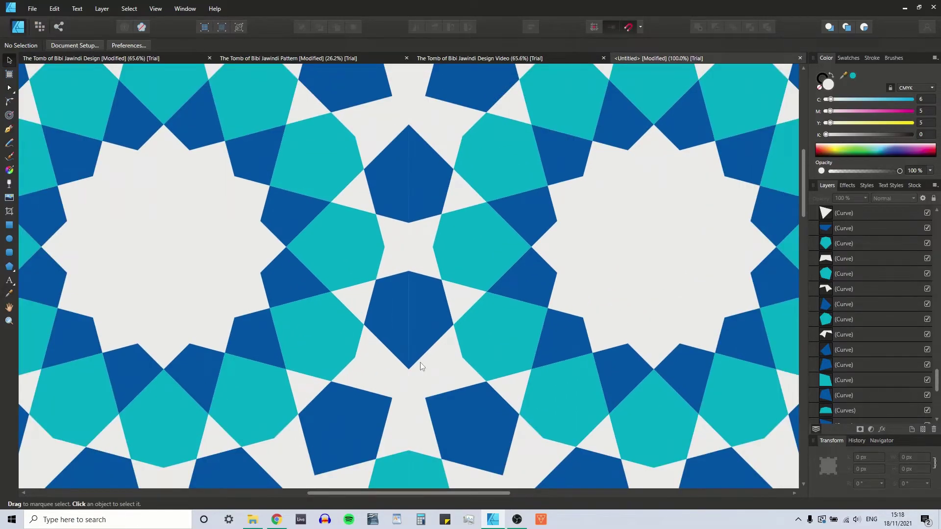
pyautogui.hotkey('ctrl', '-')
pyautogui.hotkey('ctrl', '-')
pyautogui.hotkey('ctrl', '-')
pyautogui.hotkey('ctrl', '-')
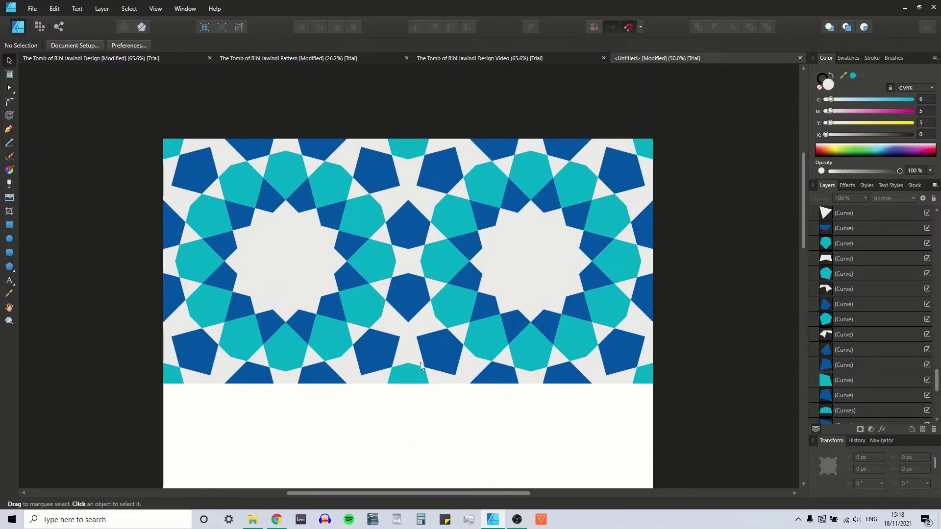
# Undo the merging of the teal pieces and blue pentagons along the seam.
pyautogui.hotkey('ctrl', '+')
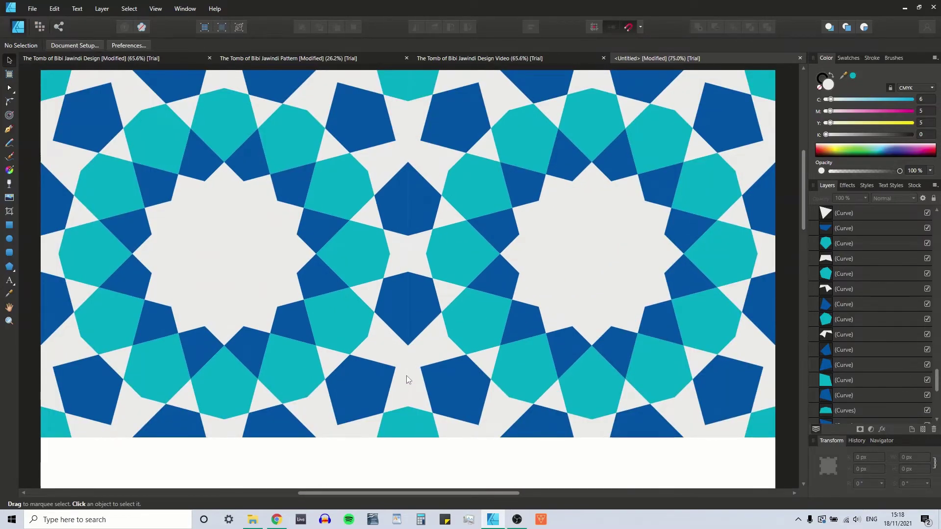
pyautogui.hotkey('ctrl', 'v')
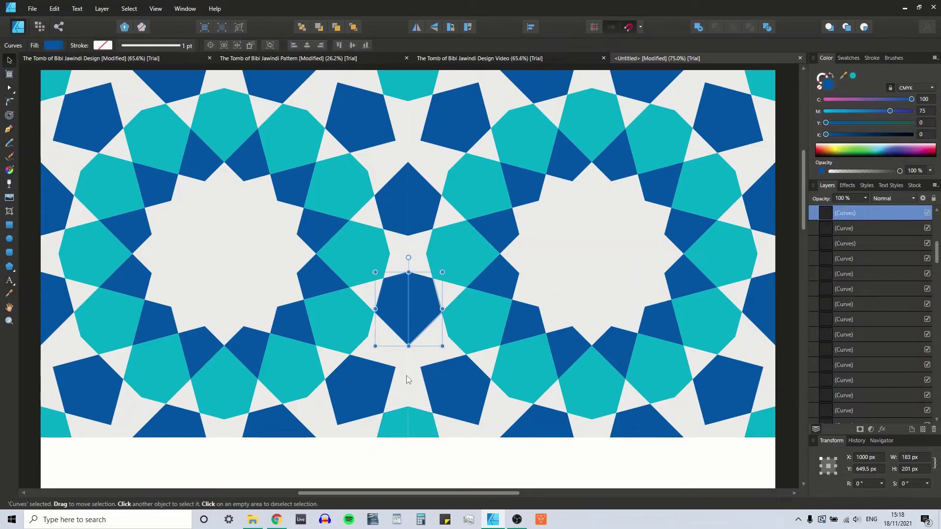
pyautogui.hotkey('ctrl', 'd')
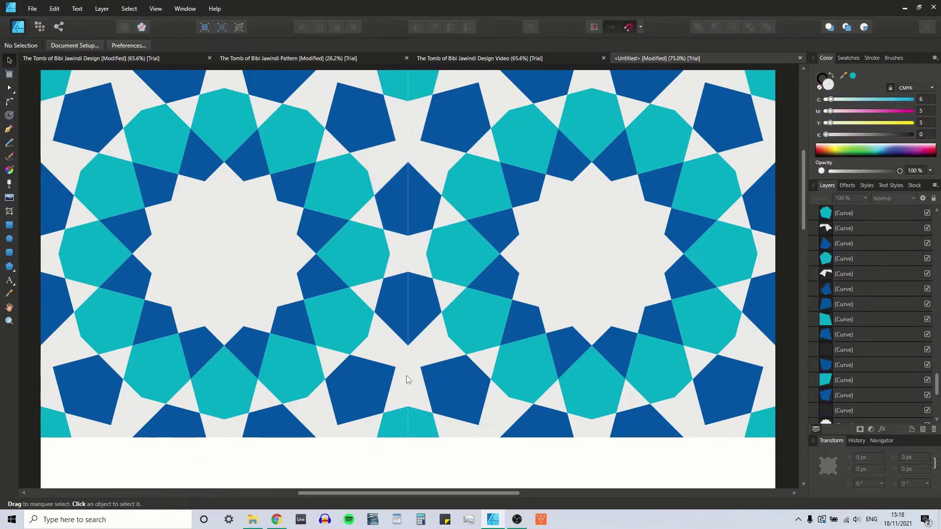
# Undo the placement and duplication of the second pattern tile, back to the single original tile.
pyautogui.hotkey('ctrl', 'z')
pyautogui.hotkey('ctrl', 'z')
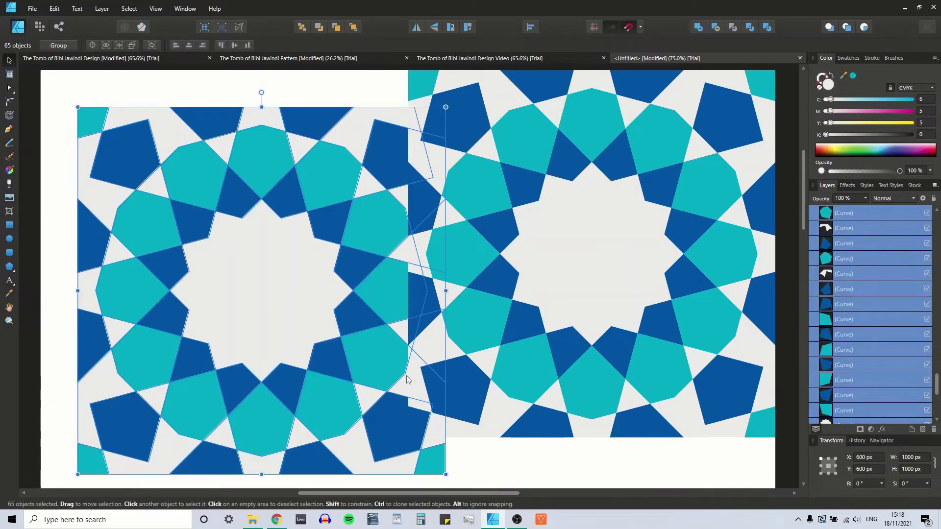
pyautogui.hotkey('ctrl', 'z')
pyautogui.hotkey('ctrl', 'z')
pyautogui.hotkey('ctrl', 'z')
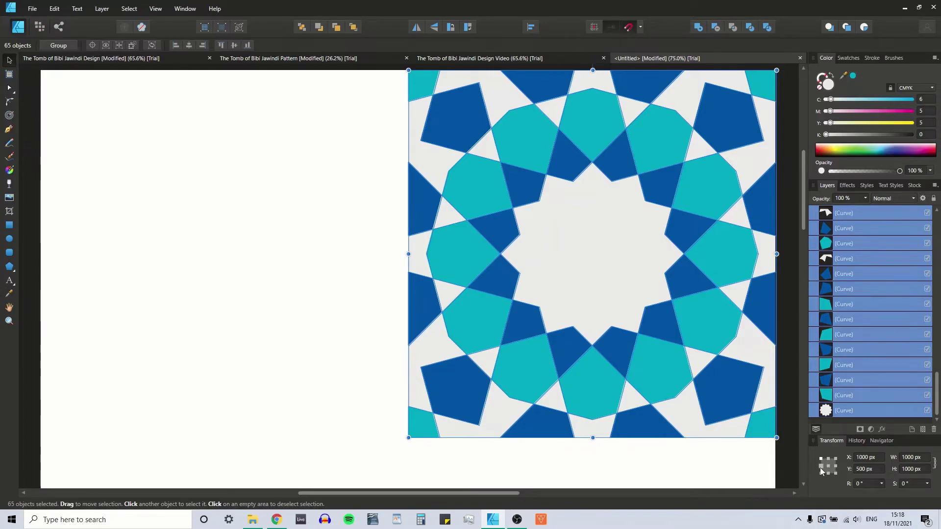
# Duplicate the pattern tile and snap the copy flush against the original, level with it at the page's upper edge.
pyautogui.hotkey('ctrl', 'j')
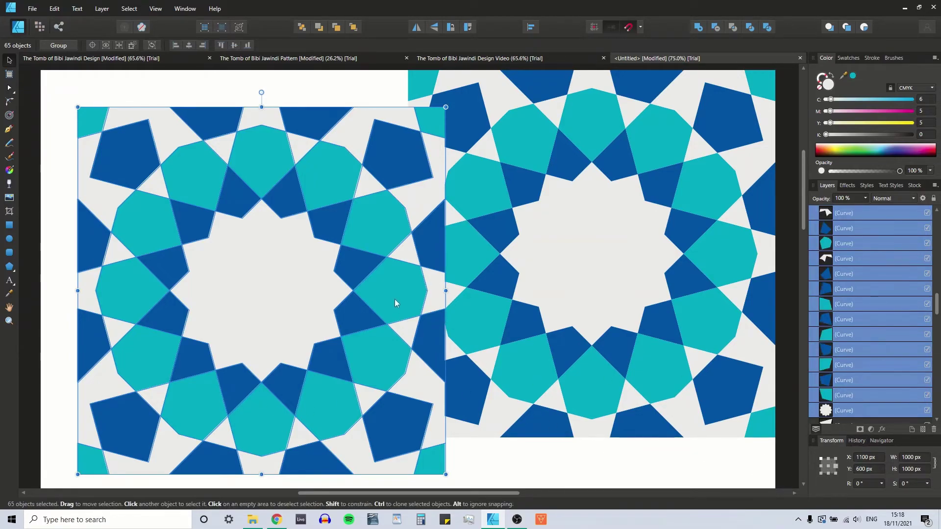
pyautogui.moveTo(395, 299); pyautogui.dragTo(358, 265)
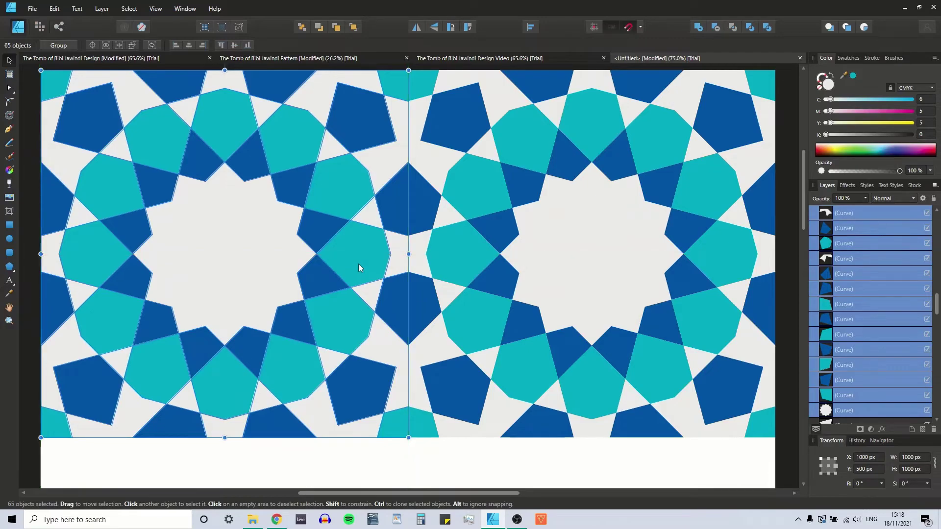
pyautogui.click(395, 460)
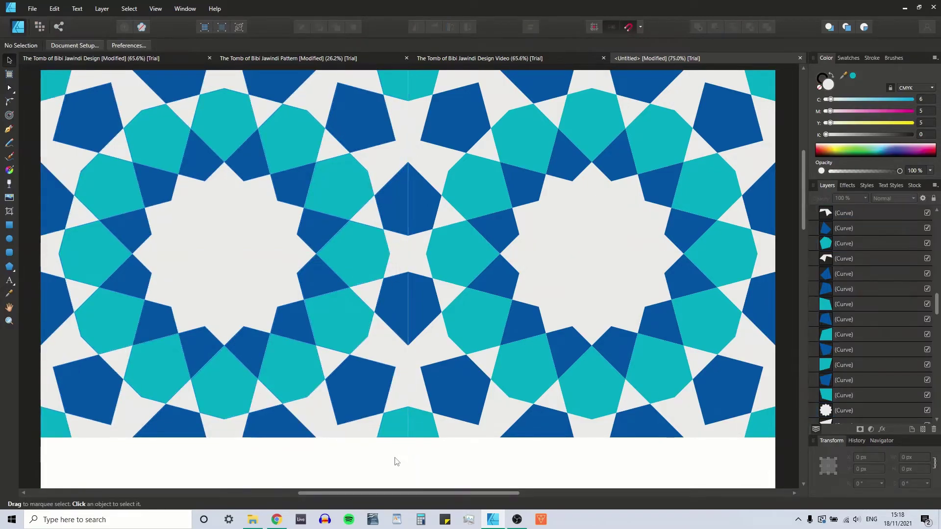
# Merge the halves of the lower teal piece and the lower blue pentagon along the vertical seam with Add.
pyautogui.click(392, 426)
pyautogui.keyDown('shift'); pyautogui.click(426, 430); pyautogui.keyUp('shift')
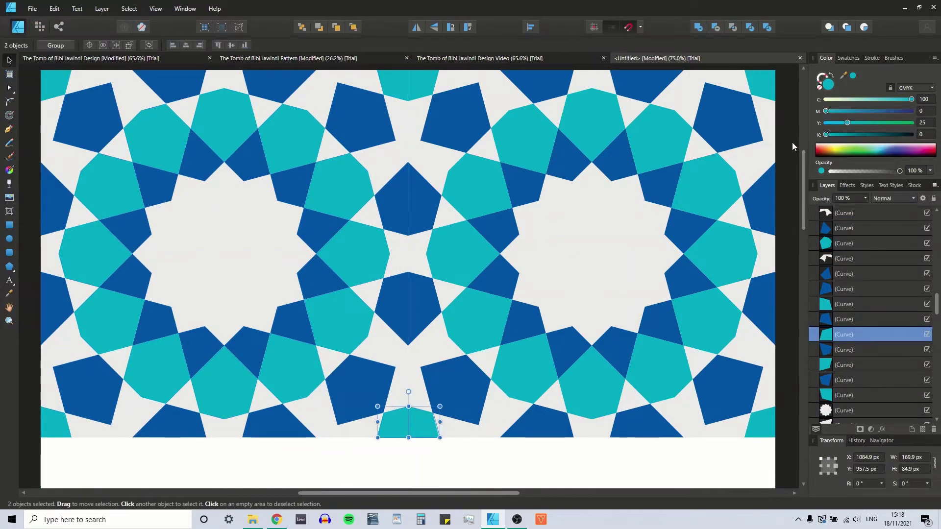
pyautogui.click(698, 27)
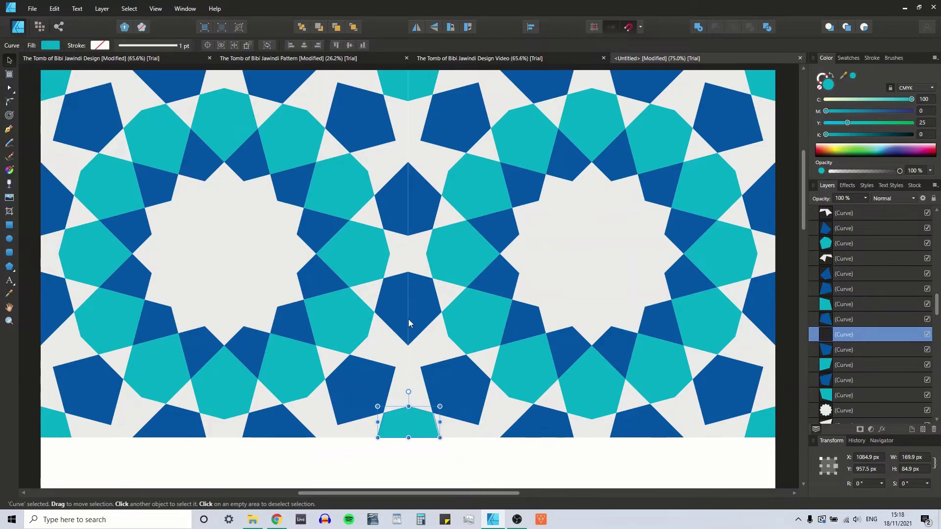
pyautogui.click(396, 295)
pyautogui.keyDown('shift'); pyautogui.click(419, 295); pyautogui.keyUp('shift')
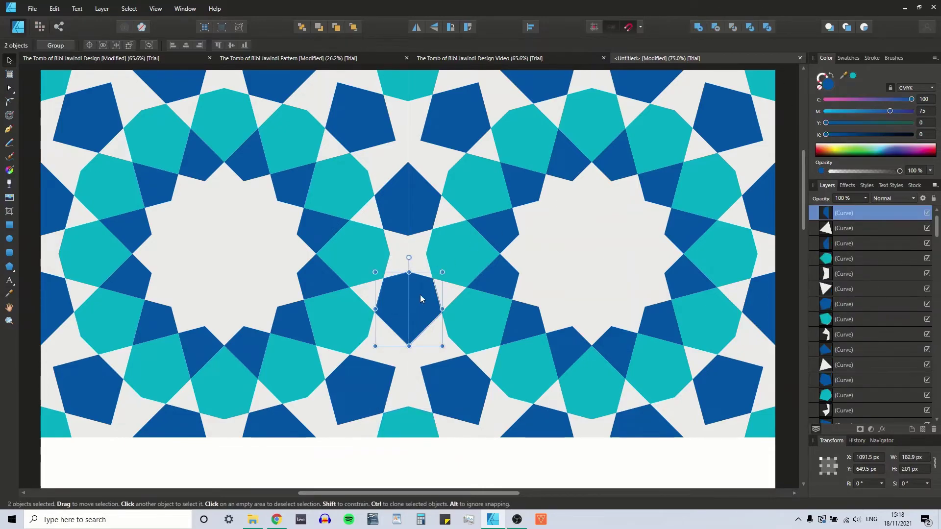
pyautogui.click(698, 27)
# Merge the halves of the upper blue pentagon and the upper teal piece along the vertical seam with Add.
pyautogui.click(401, 197)
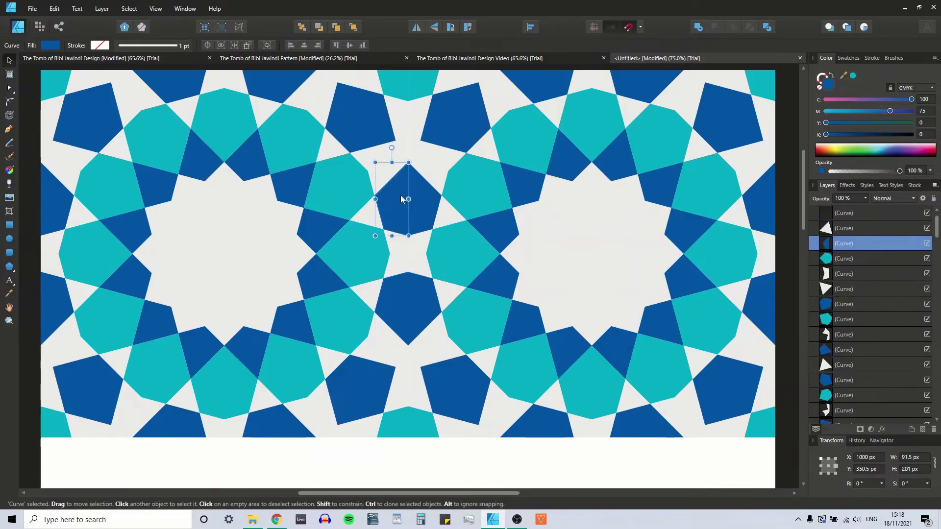
pyautogui.keyDown('shift'); pyautogui.click(419, 196); pyautogui.keyUp('shift')
pyautogui.click(699, 29)
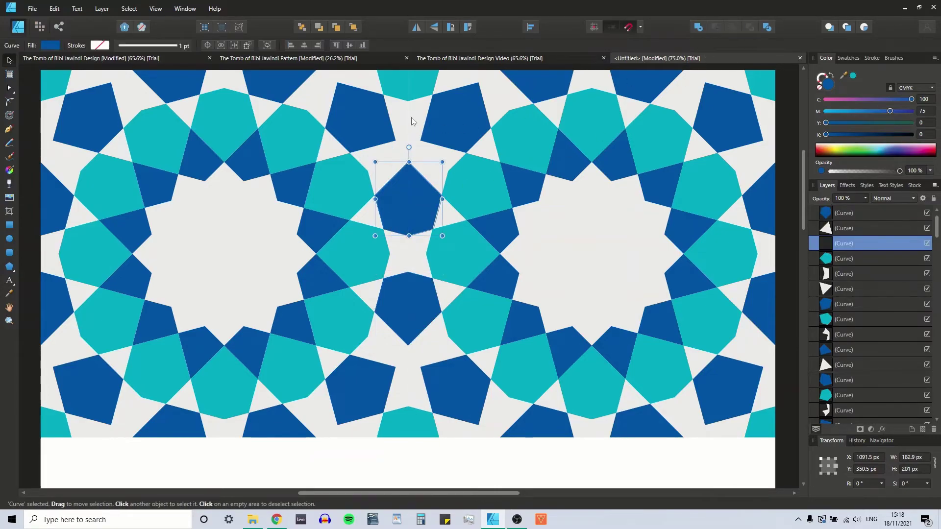
pyautogui.click(398, 85)
pyautogui.keyDown('shift'); pyautogui.click(417, 84); pyautogui.keyUp('shift')
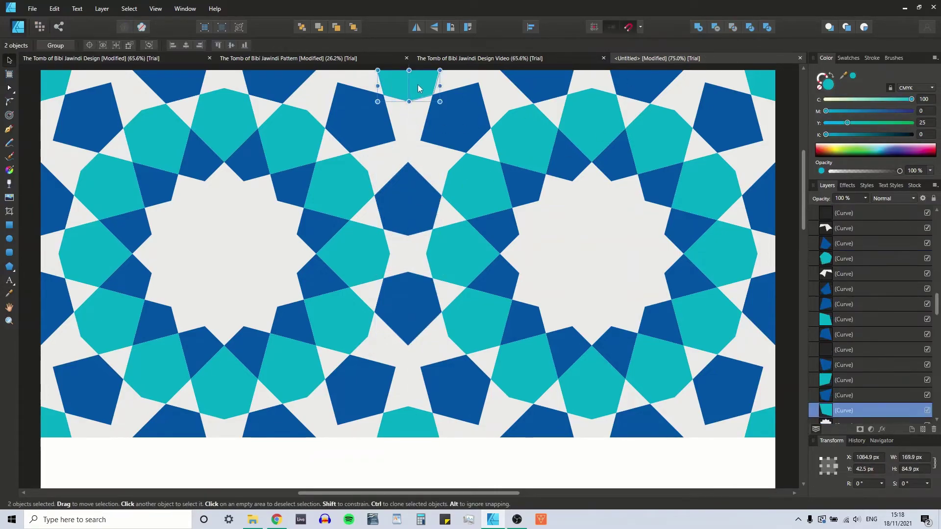
pyautogui.click(698, 27)
# Merge the halves of the upper off-white piece and the small off-white piece between the two blue pentagons with Add.
pyautogui.click(380, 165)
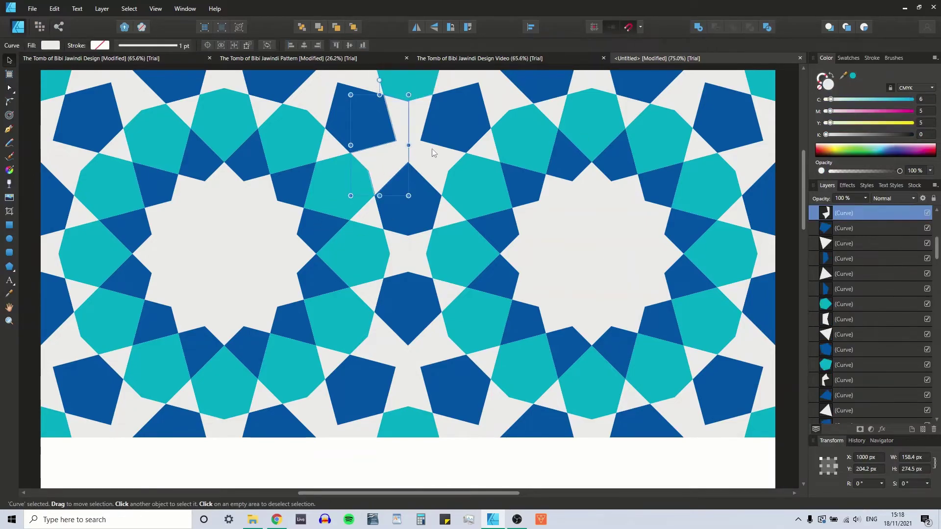
pyautogui.keyDown('shift'); pyautogui.click(429, 153); pyautogui.keyUp('shift')
pyautogui.click(698, 27)
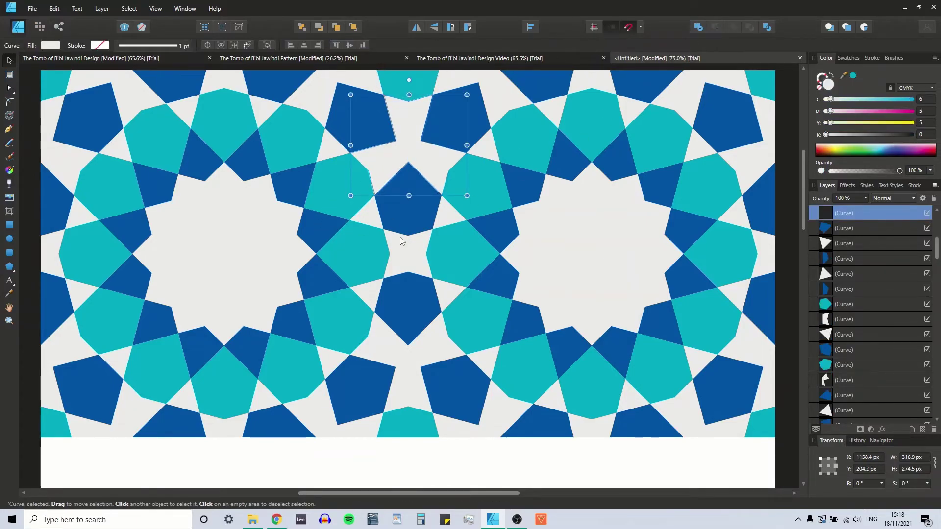
pyautogui.click(395, 248)
pyautogui.keyDown('shift'); pyautogui.click(414, 246); pyautogui.keyUp('shift')
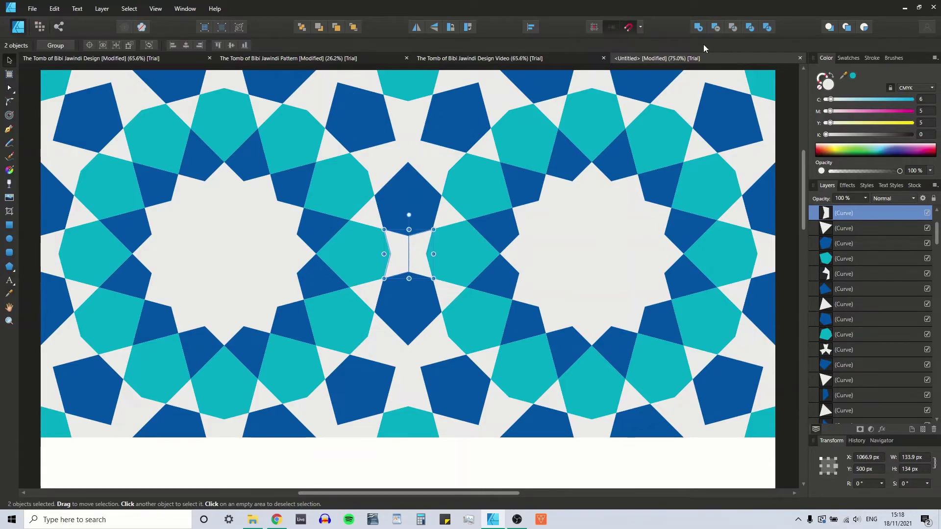
pyautogui.click(699, 27)
# Merge the halves of the off-white piece below the lower blue pentagon on the vertical seam with Add.
pyautogui.click(383, 344)
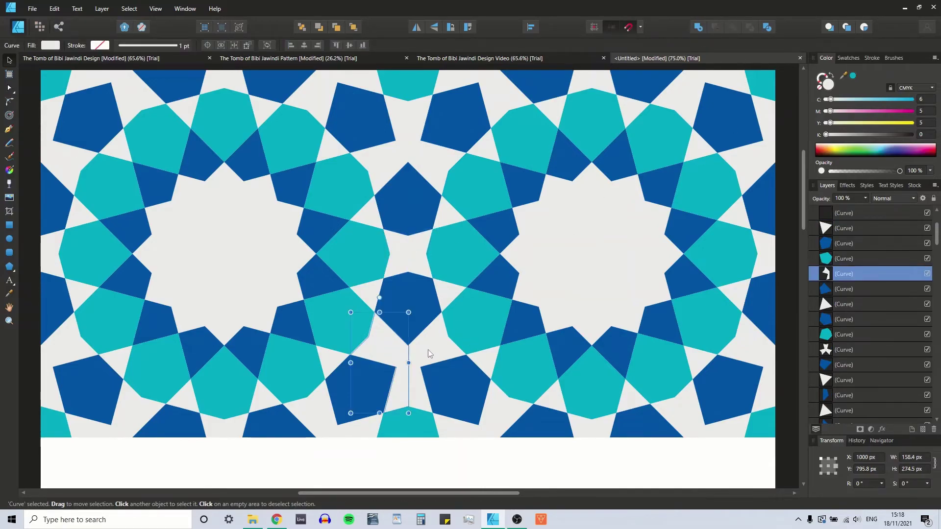
pyautogui.keyDown('shift'); pyautogui.click(428, 349); pyautogui.keyUp('shift')
pyautogui.click(699, 27)
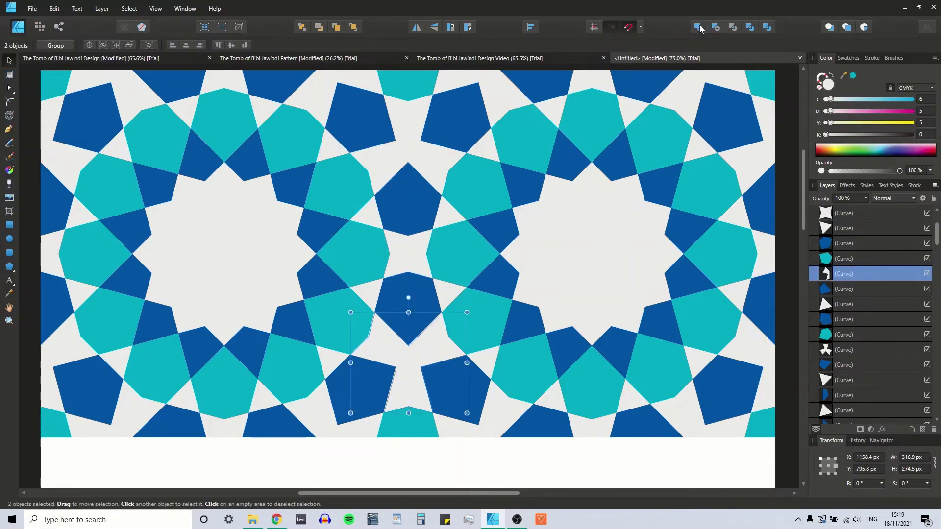
pyautogui.click(377, 465)
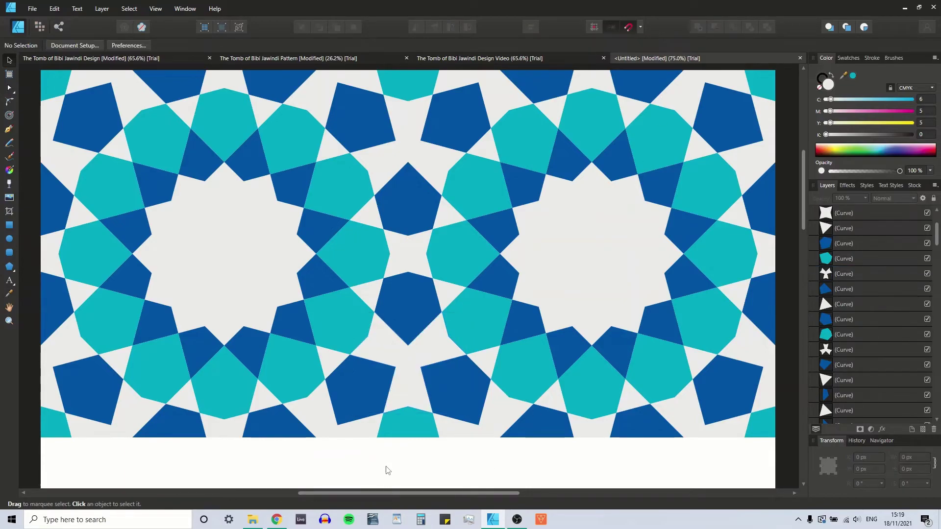
# Copy the whole two-tile row straight down to just below the original row.
pyautogui.hotkey('ctrl', '0')
pyautogui.scroll(5, 434, 443)
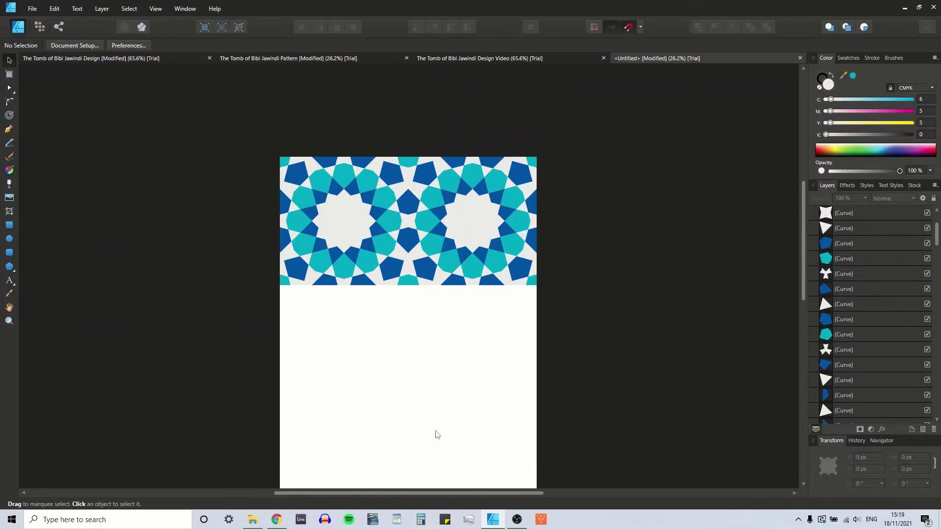
pyautogui.moveTo(602, 405); pyautogui.dragTo(189, 193)
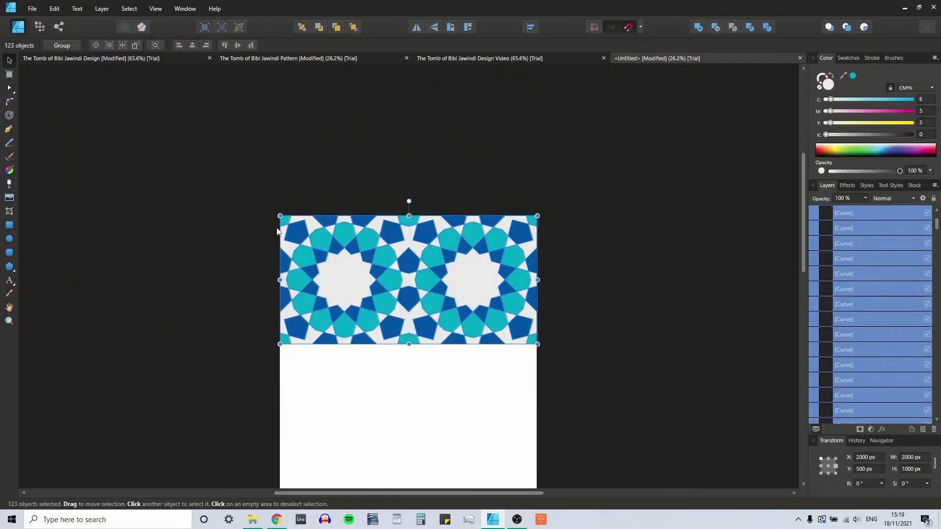
pyautogui.moveTo(412, 277); pyautogui.dragTo(412, 400)
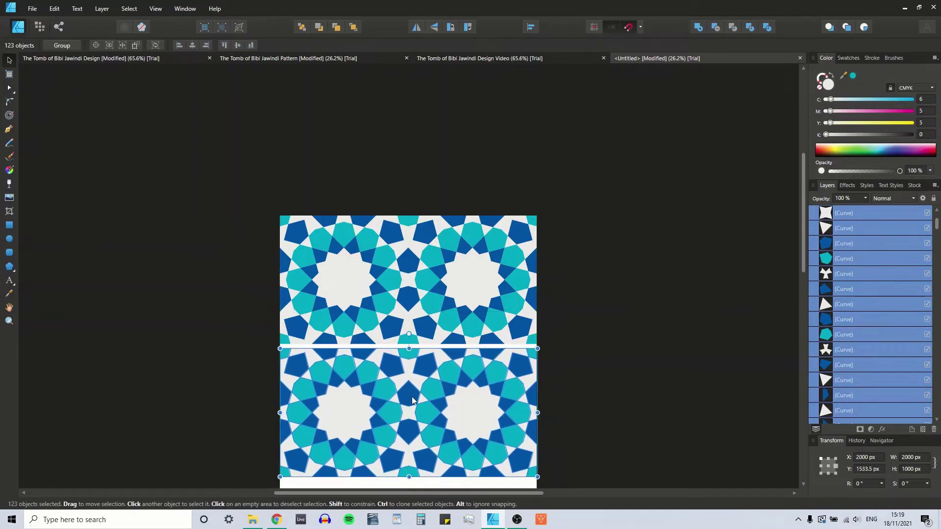
# Position the copied row by its top-centre anchor at Y 1000 px, flush beneath the first row.
pyautogui.scroll(4, 414, 395)
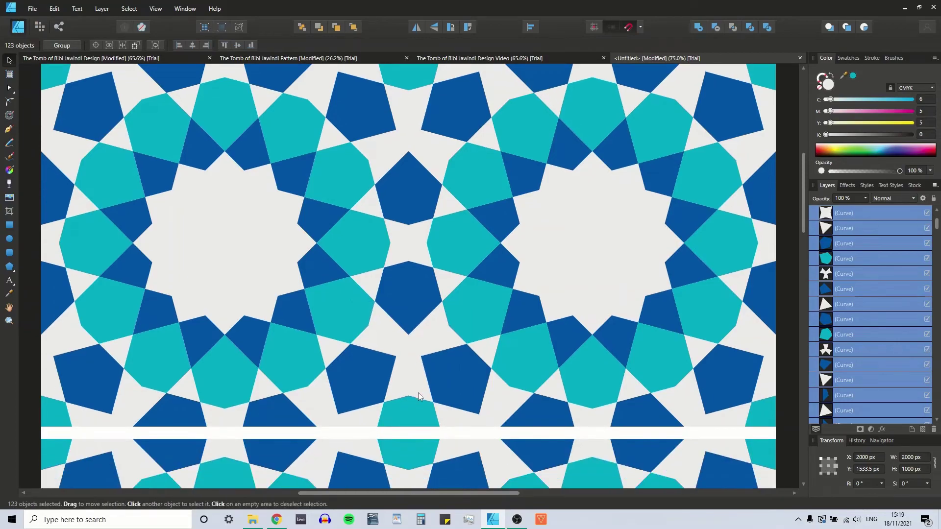
pyautogui.scroll(-4, 414, 392)
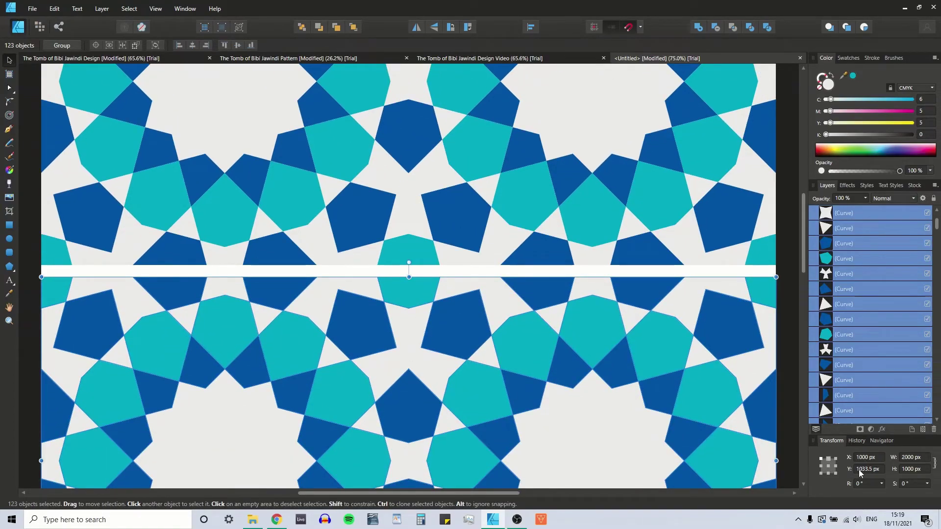
pyautogui.click(861, 474)
pyautogui.write('1000')
pyautogui.press('Return')
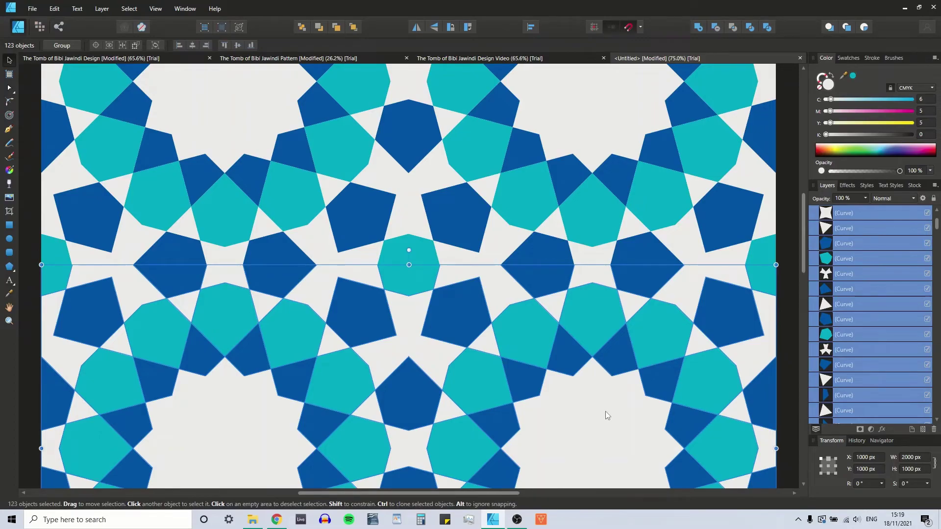
# On the horizontal seam between rows, merge the halves of the leftmost teal piece and the adjacent off-white piece with Add.
pyautogui.hotkey('ctrl', '-')
pyautogui.hotkey('ctrl', '+')
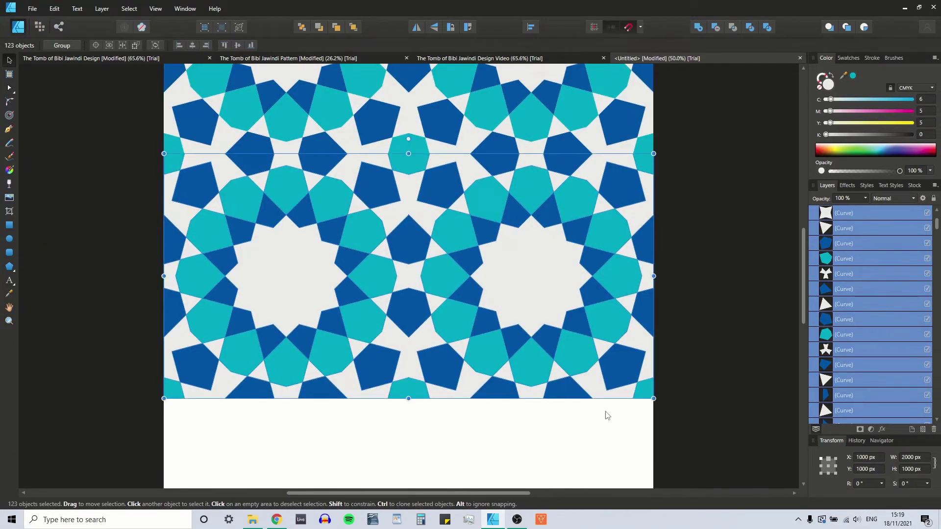
pyautogui.scroll(3, 605, 415)
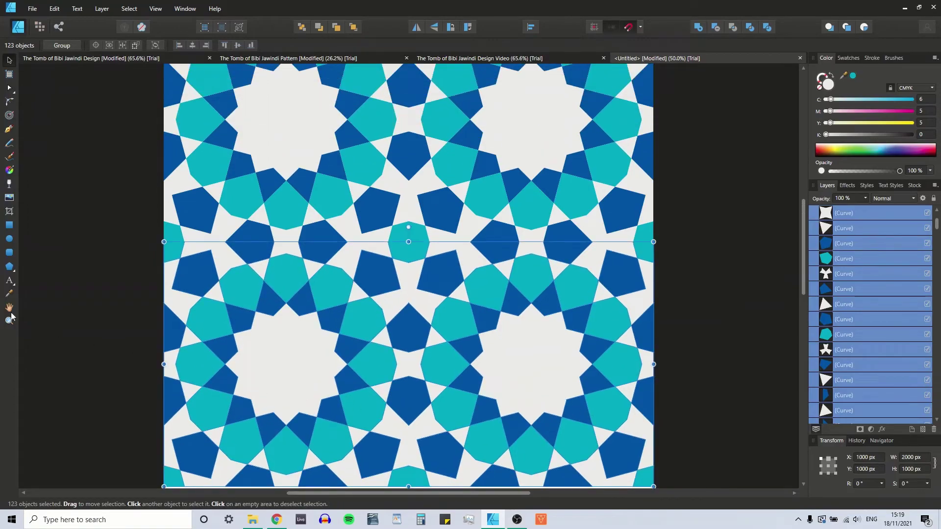
pyautogui.click(89, 261)
pyautogui.click(172, 231)
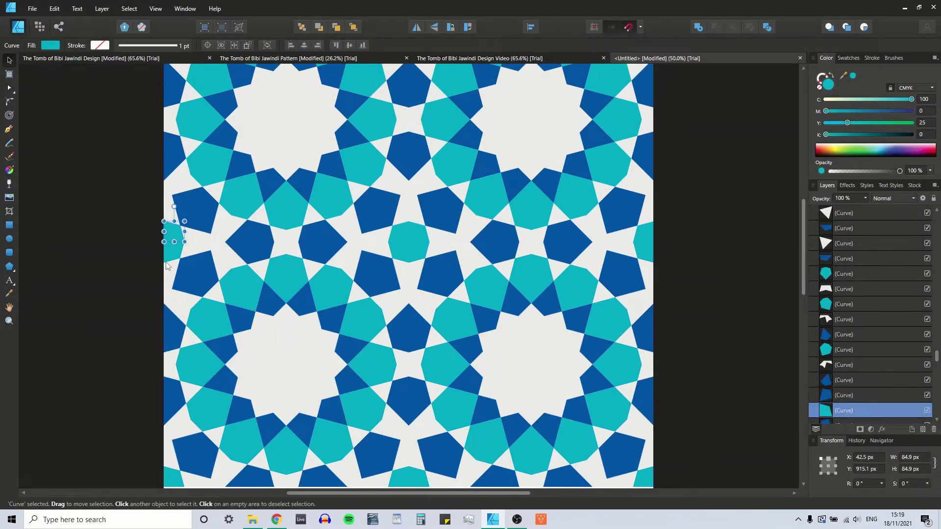
pyautogui.keyDown('shift'); pyautogui.click(173, 252); pyautogui.keyUp('shift')
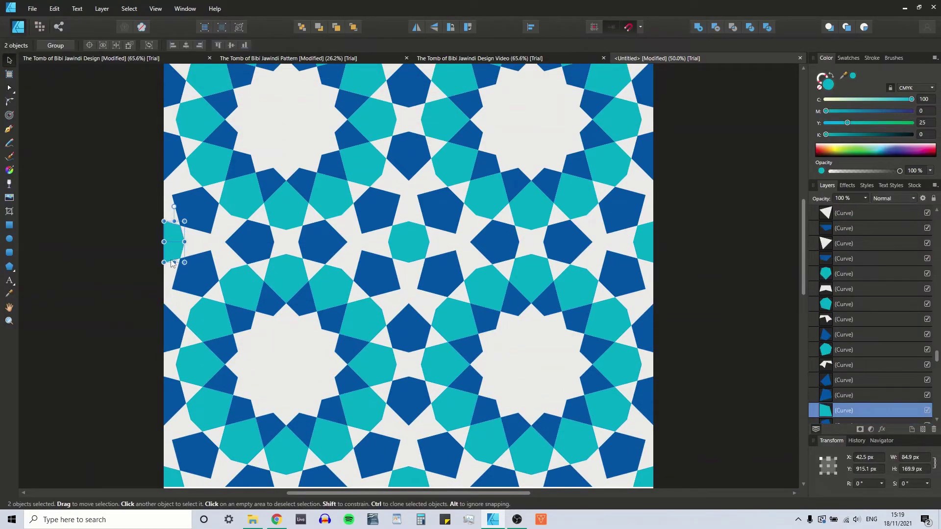
pyautogui.click(698, 28)
pyautogui.click(222, 240)
pyautogui.keyDown('shift'); pyautogui.click(220, 253); pyautogui.keyUp('shift')
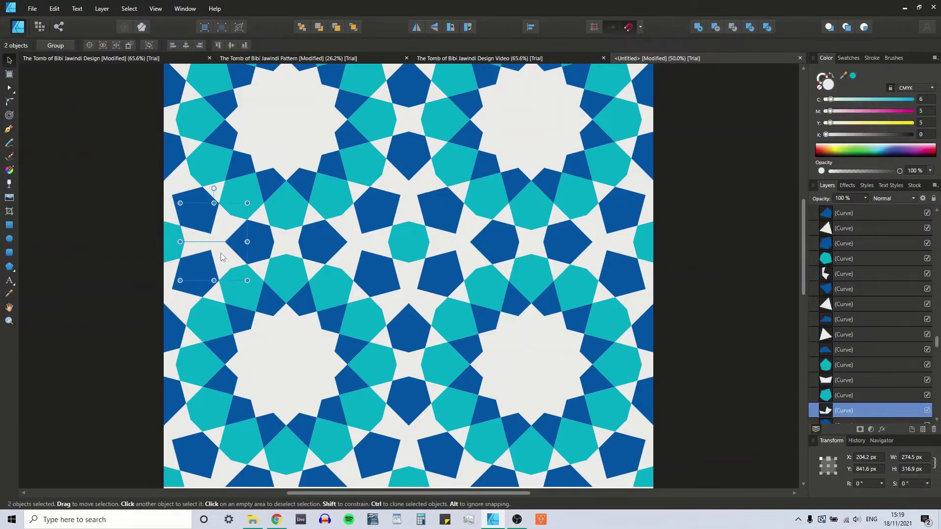
pyautogui.click(714, 28)
# Merge the halves of the first blue pentagon on the horizontal seam and of the small off-white piece beside it.
pyautogui.keyDown('shift'); pyautogui.click(260, 261); pyautogui.keyUp('shift')
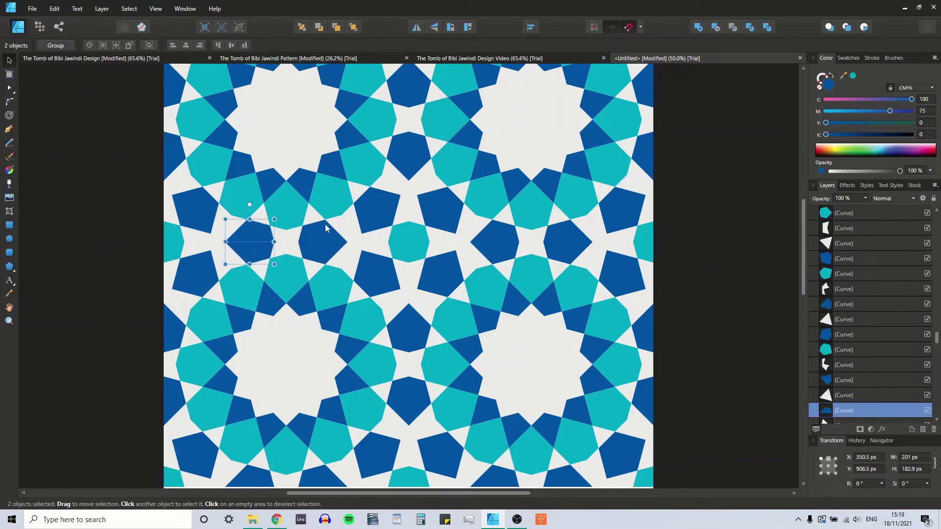
pyautogui.click(699, 28)
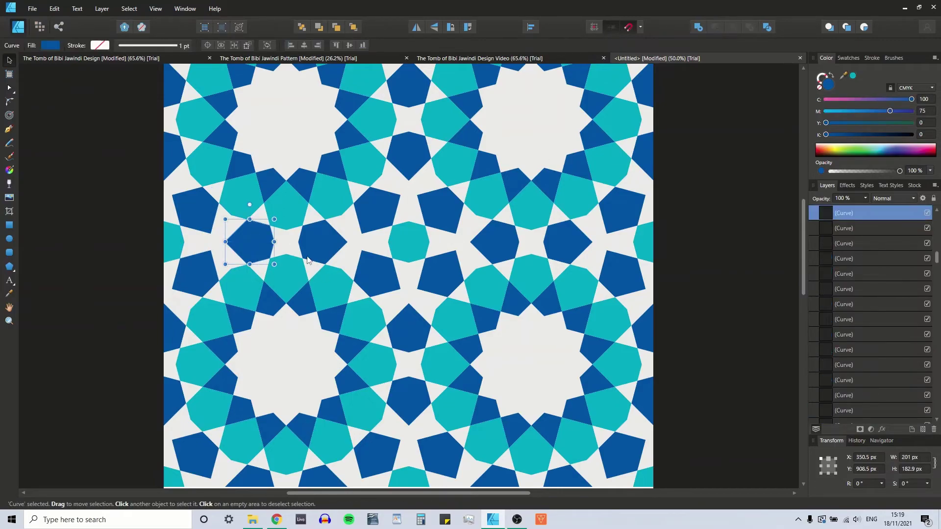
pyautogui.click(289, 235)
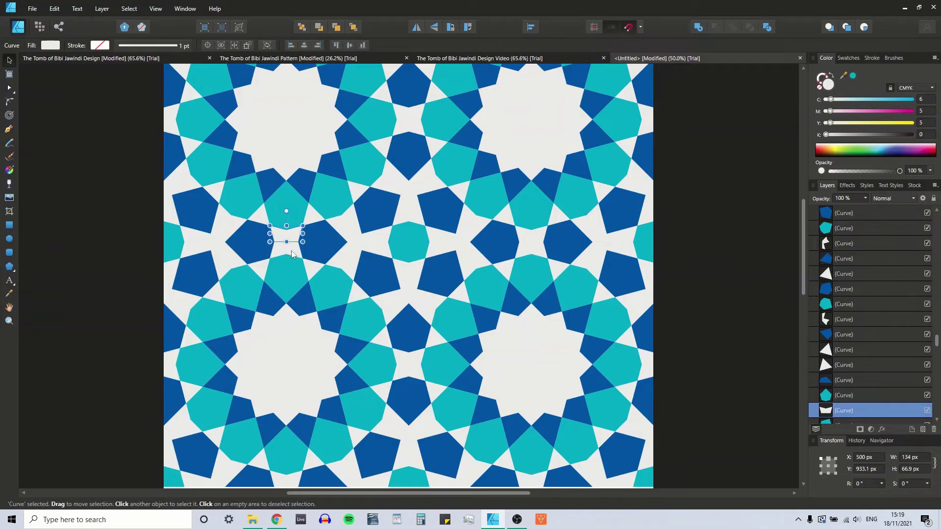
pyautogui.keyDown('shift'); pyautogui.click(291, 255); pyautogui.keyUp('shift')
# Try to merge the second blue pentagon's halves together with the still-selected small off-white piece, and undo it.
pyautogui.keyDown('shift'); pyautogui.click(319, 227); pyautogui.keyUp('shift')
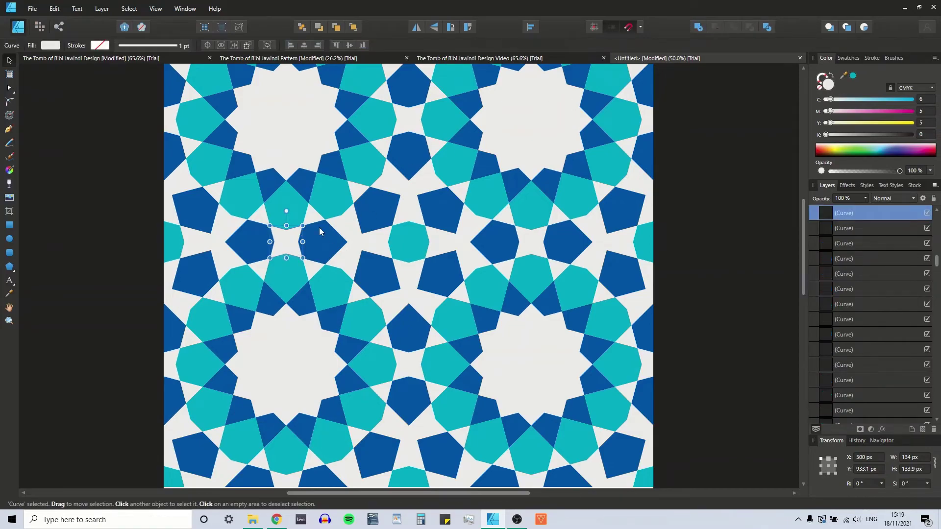
pyautogui.hotkey('ctrl', 'alt', 'shift', 'a')
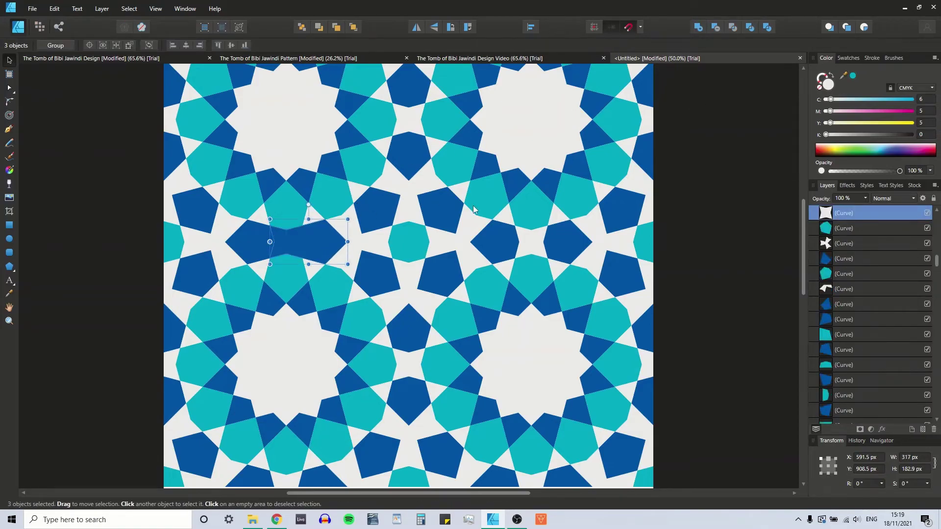
pyautogui.hotkey('ctrl', 'z')
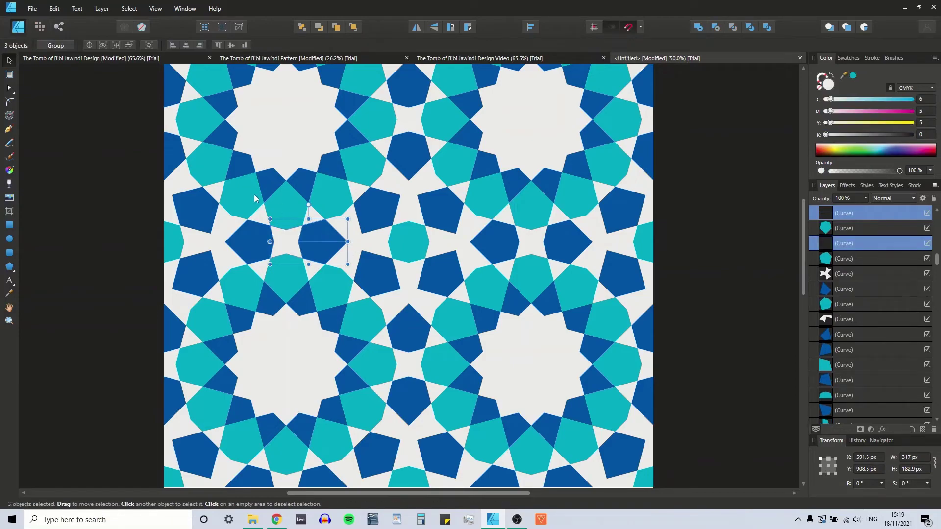
pyautogui.click(34, 195)
# Merge the halves of the second blue pentagon on the horizontal seam and of the larger off-white piece beside it with Add.
pyautogui.click(324, 236)
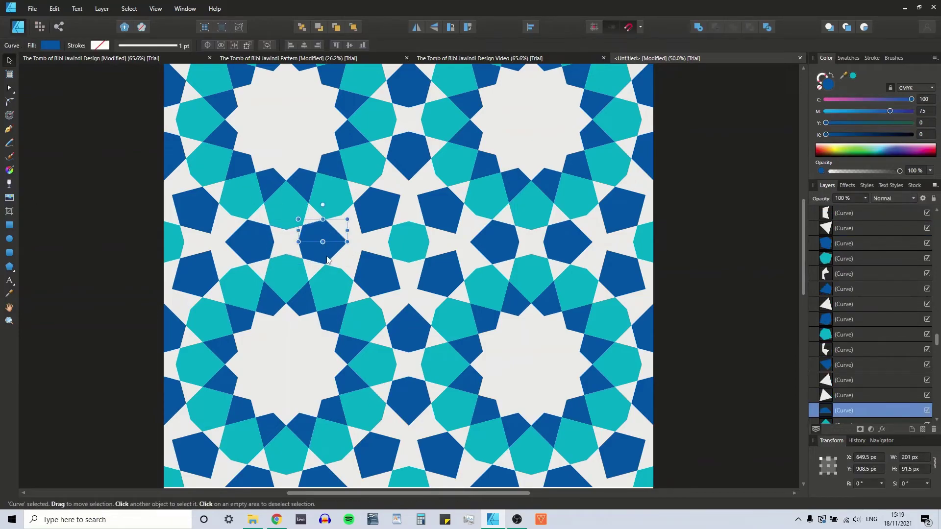
pyautogui.keyDown('shift'); pyautogui.click(321, 254); pyautogui.keyUp('shift')
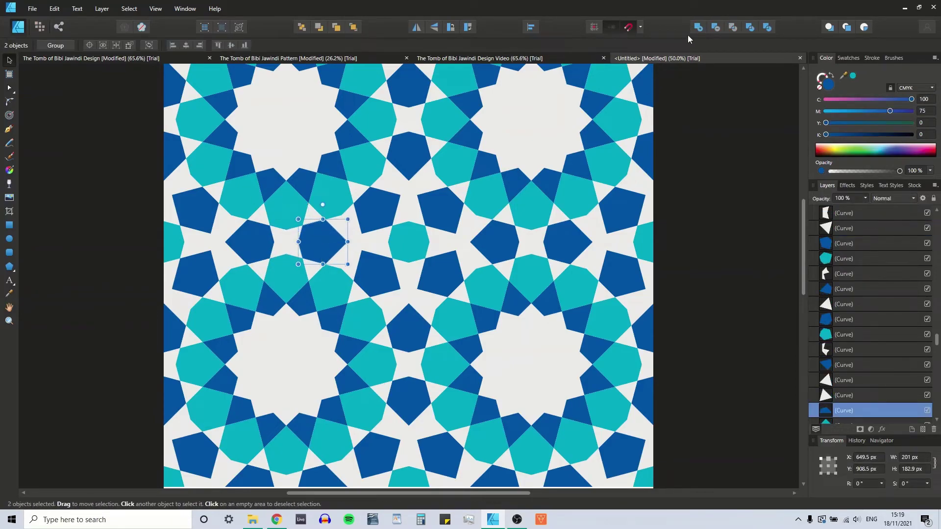
pyautogui.click(376, 238)
pyautogui.keyDown('shift'); pyautogui.click(346, 259); pyautogui.keyUp('shift')
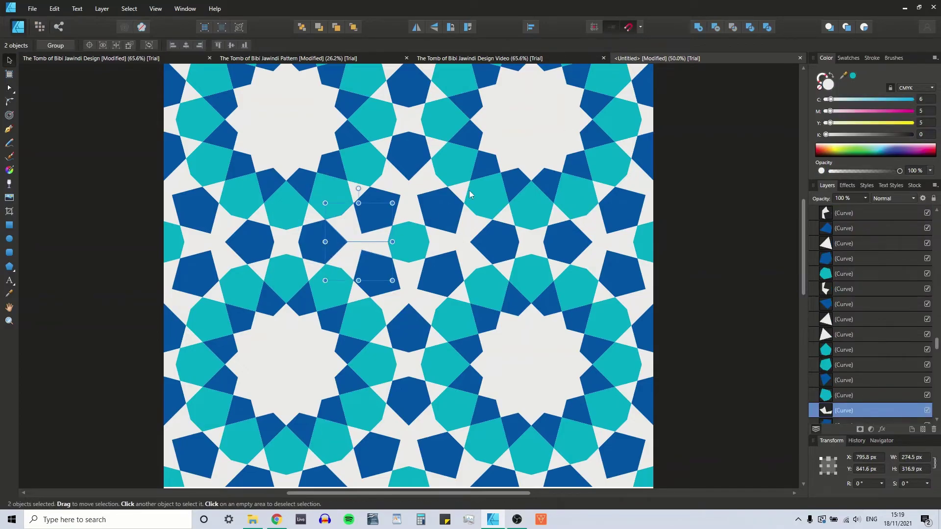
# Merge the halves of the centre teal piece on the seam and of the off-white piece to its right.
pyautogui.click(398, 236)
pyautogui.keyDown('shift'); pyautogui.click(407, 254); pyautogui.keyUp('shift')
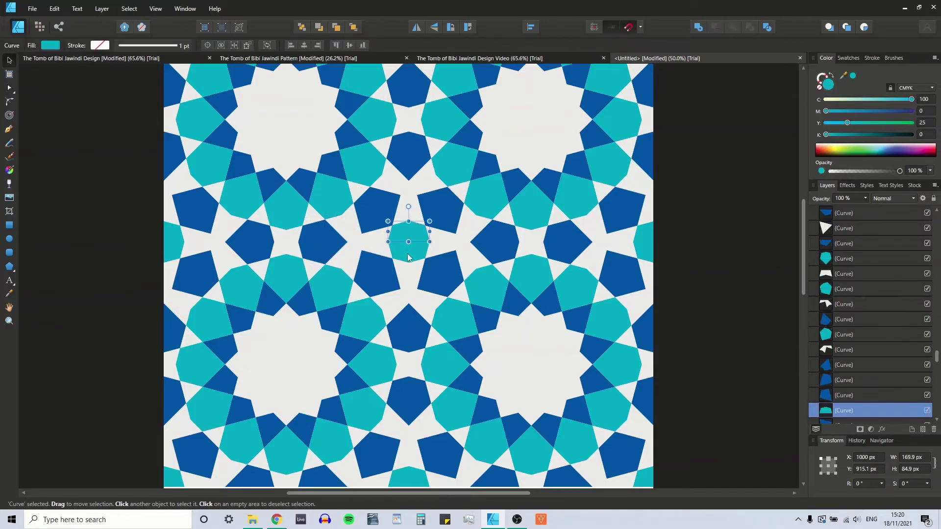
pyautogui.click(474, 228)
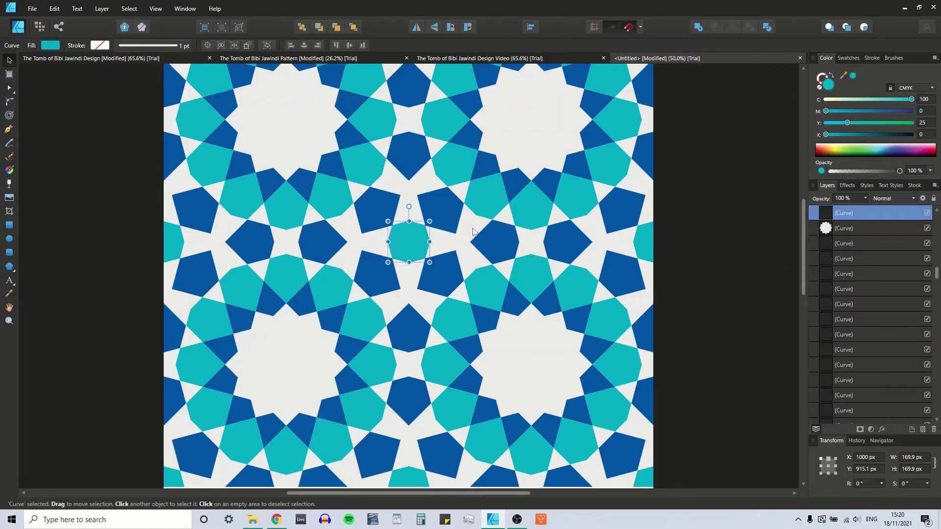
pyautogui.click(472, 245)
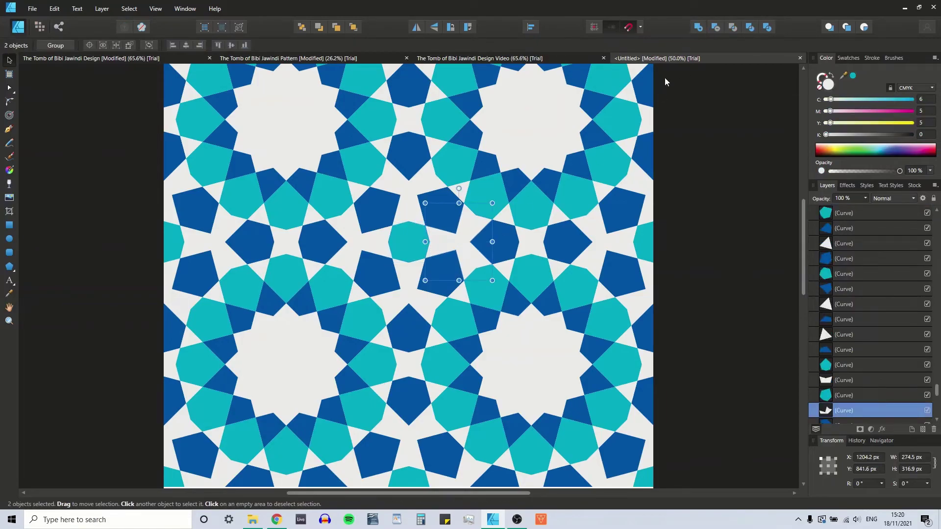
# Merge the two halves of the third blue pentagon on the horizontal seam with Add.
pyautogui.click(500, 245)
pyautogui.keyDown('shift'); pyautogui.click(495, 243); pyautogui.keyUp('shift')
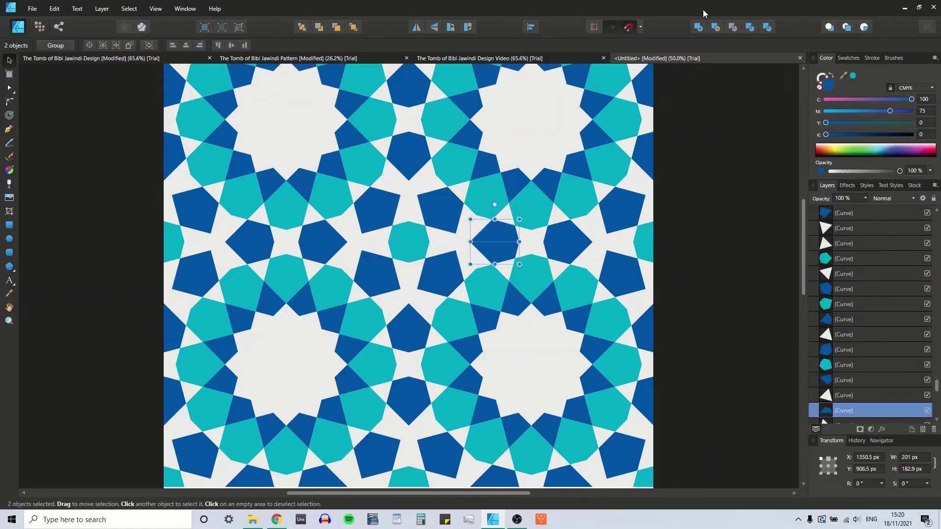
pyautogui.click(698, 28)
# Try to merge the small off-white half between the third and fourth pentagons with the teal shape beneath it, and undo it.
pyautogui.click(532, 269)
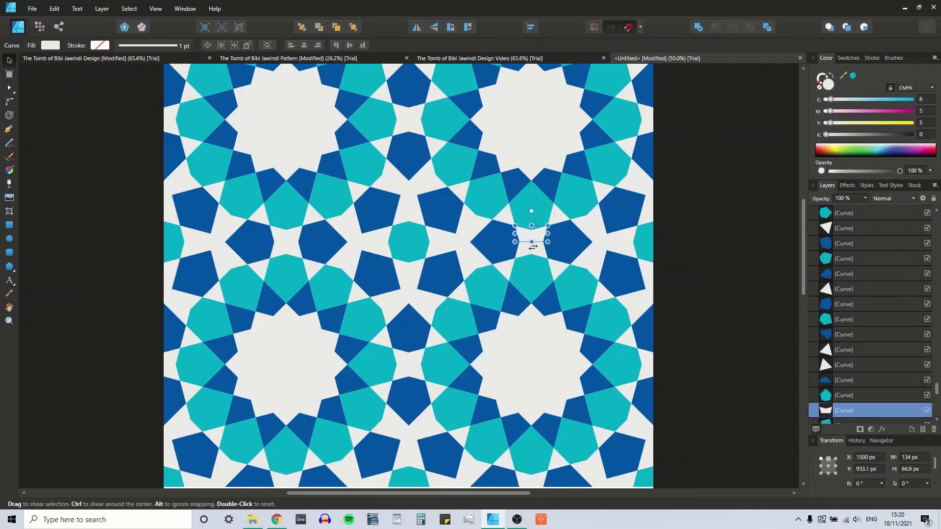
pyautogui.keyDown('shift'); pyautogui.click(531, 233); pyautogui.keyUp('shift')
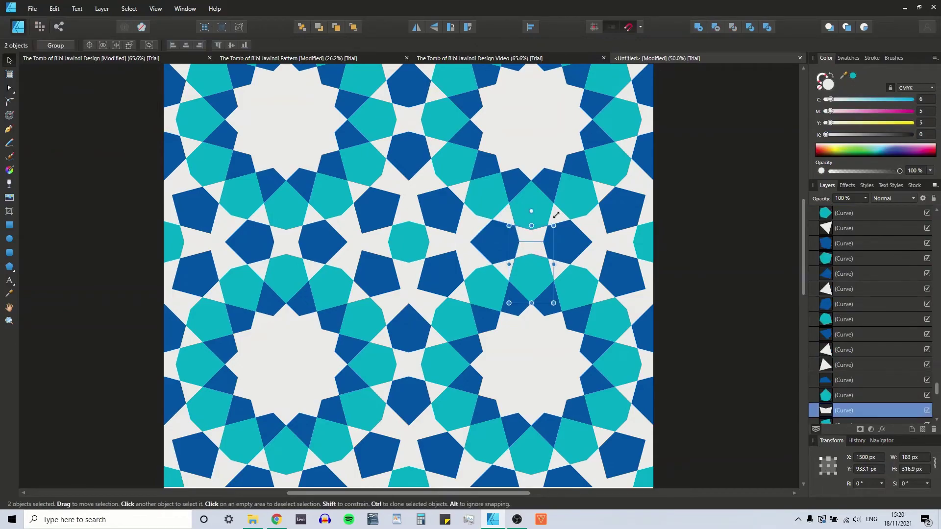
pyautogui.click(698, 27)
pyautogui.hotkey('ctrl', 'z')
pyautogui.hotkey('ctrl', 'z')
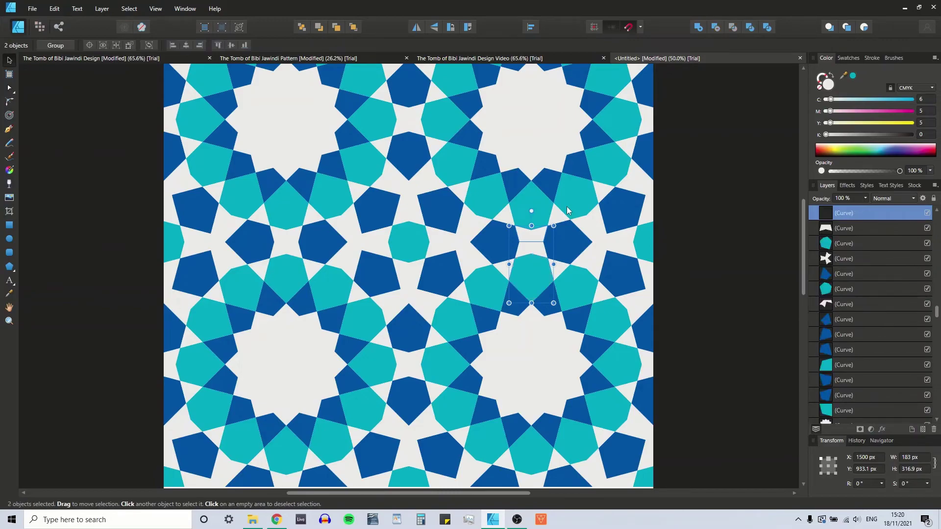
# Merge the halves of the small off-white piece between the third and fourth pentagons, and those of the fourth blue pentagon.
pyautogui.click(537, 243)
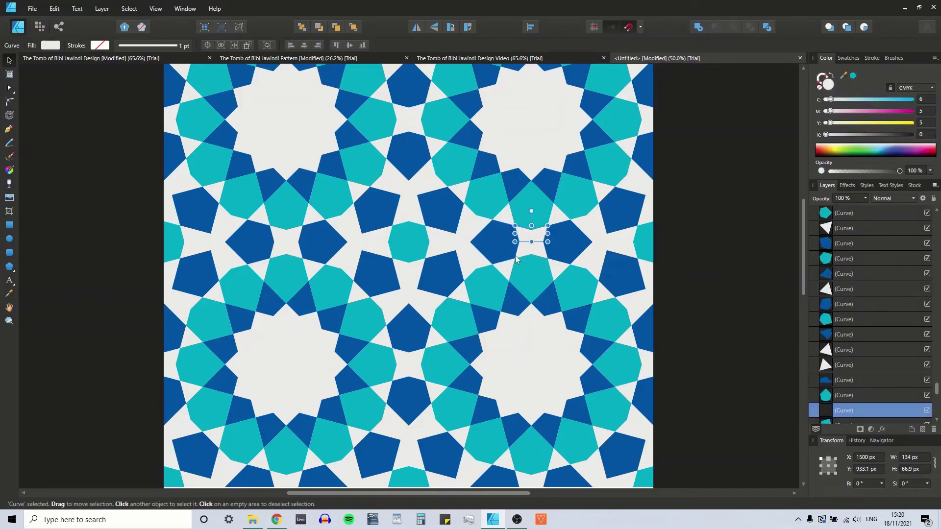
pyautogui.keyDown('shift'); pyautogui.click(525, 249); pyautogui.keyUp('shift')
pyautogui.click(698, 27)
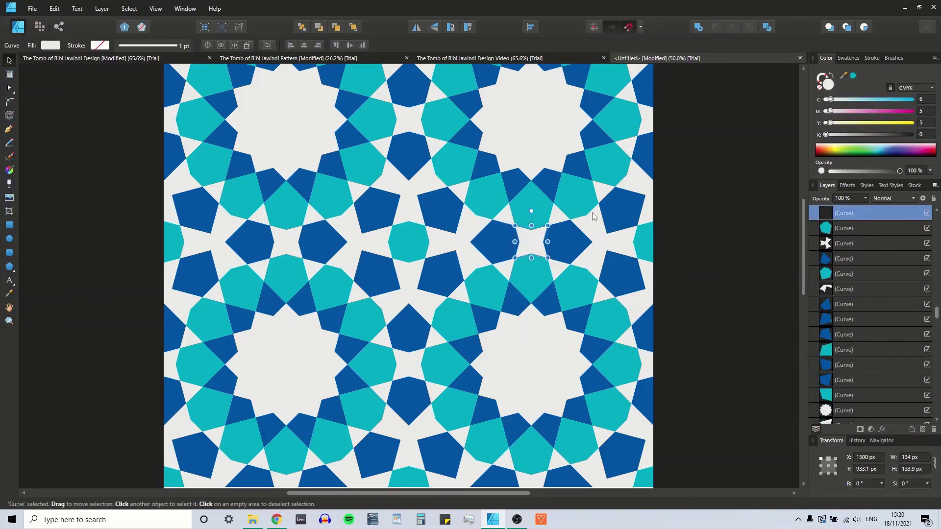
pyautogui.click(562, 230)
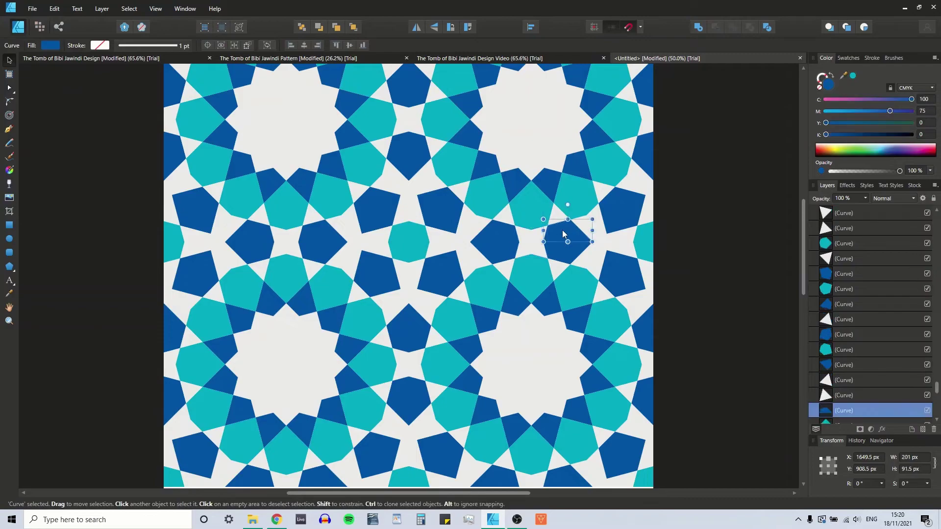
pyautogui.click(698, 27)
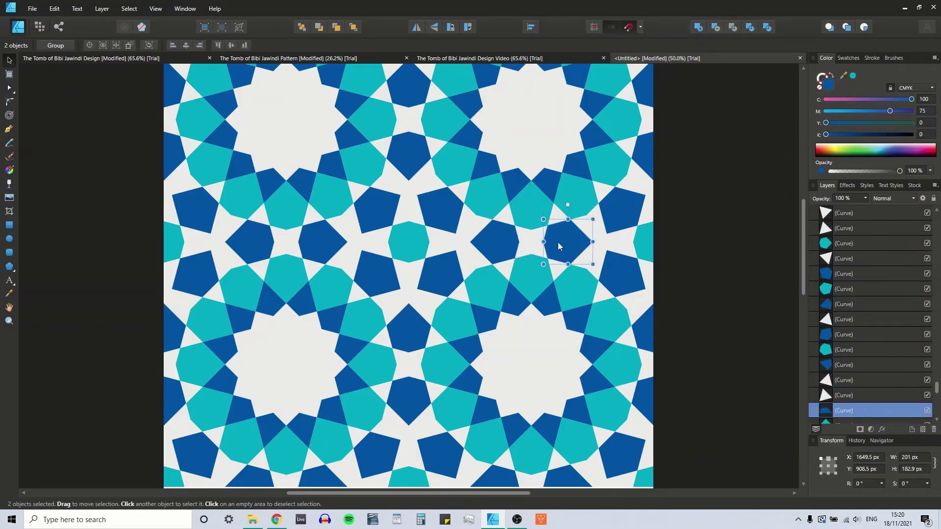
# Merge the halves of the rightmost off-white piece and of the teal piece at the page's right edge with Add.
pyautogui.click(602, 231)
pyautogui.keyDown('shift'); pyautogui.click(593, 260); pyautogui.keyUp('shift')
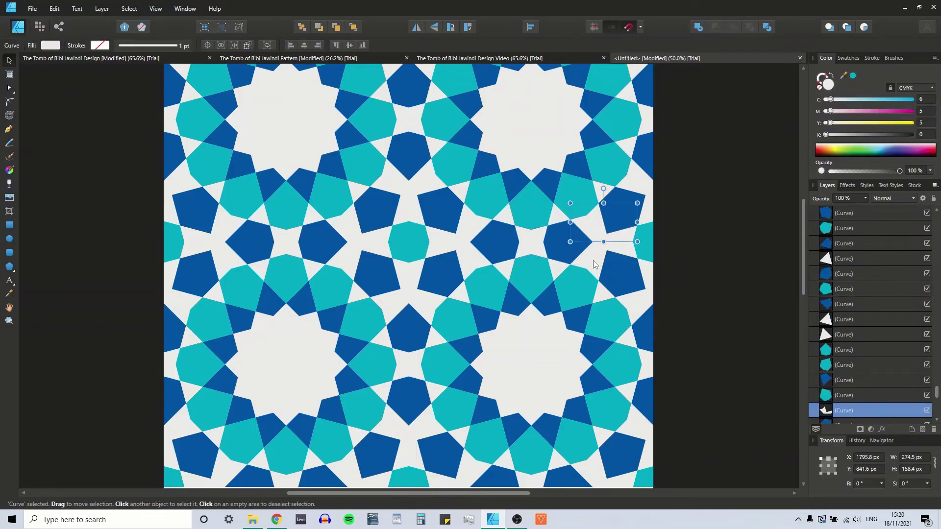
pyautogui.click(698, 27)
pyautogui.click(648, 225)
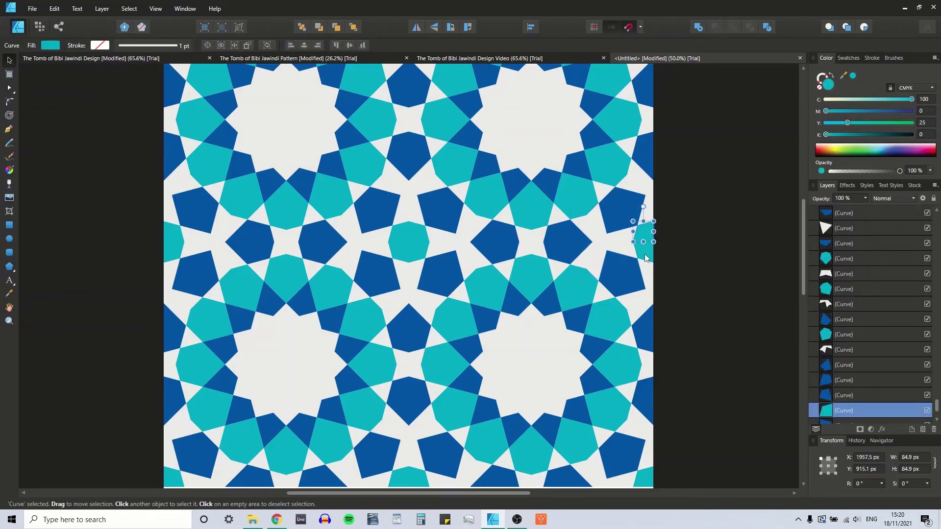
pyautogui.keyDown('shift'); pyautogui.click(645, 254); pyautogui.keyUp('shift')
pyautogui.click(698, 28)
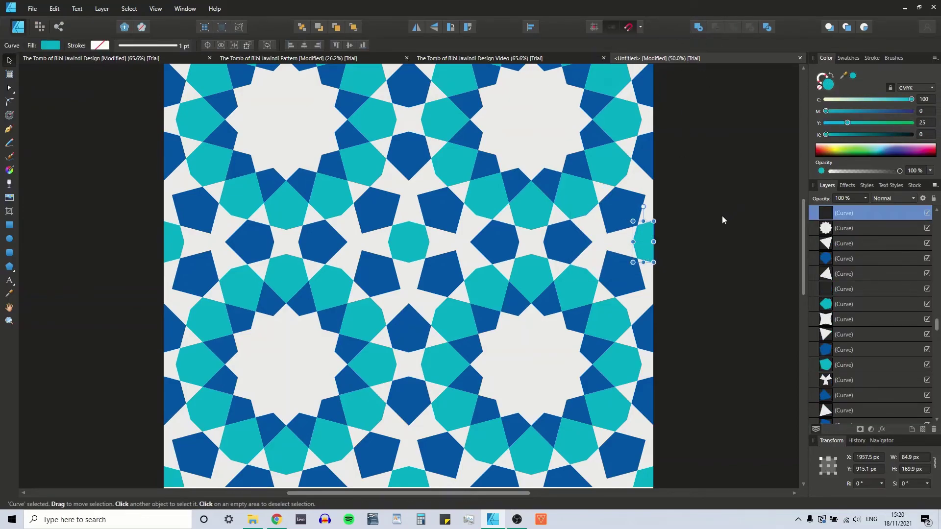
# Paste another copy of the two-tile row into the document.
pyautogui.click(728, 224)
pyautogui.hotkey('ctrl', '0')
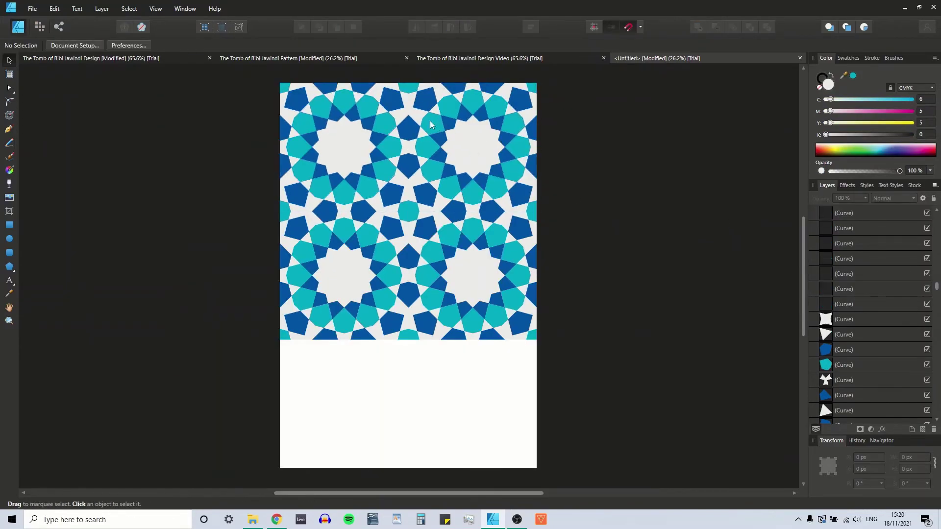
pyautogui.click(415, 191)
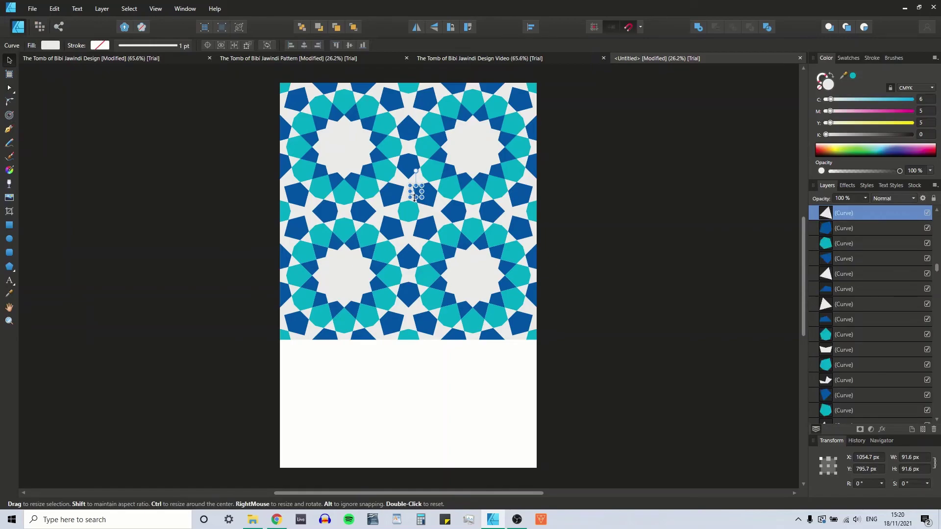
pyautogui.moveTo(414, 197); pyautogui.dragTo(433, 115)
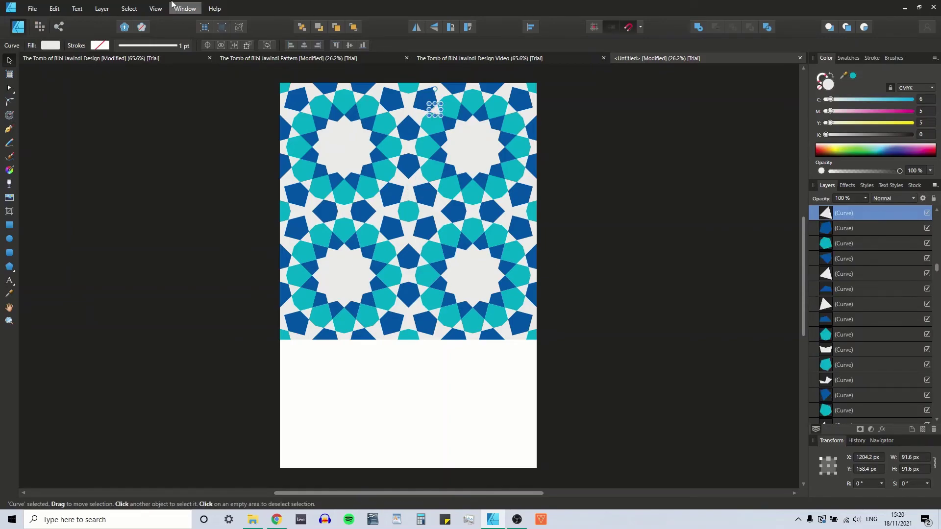
pyautogui.click(54, 9)
pyautogui.click(57, 18)
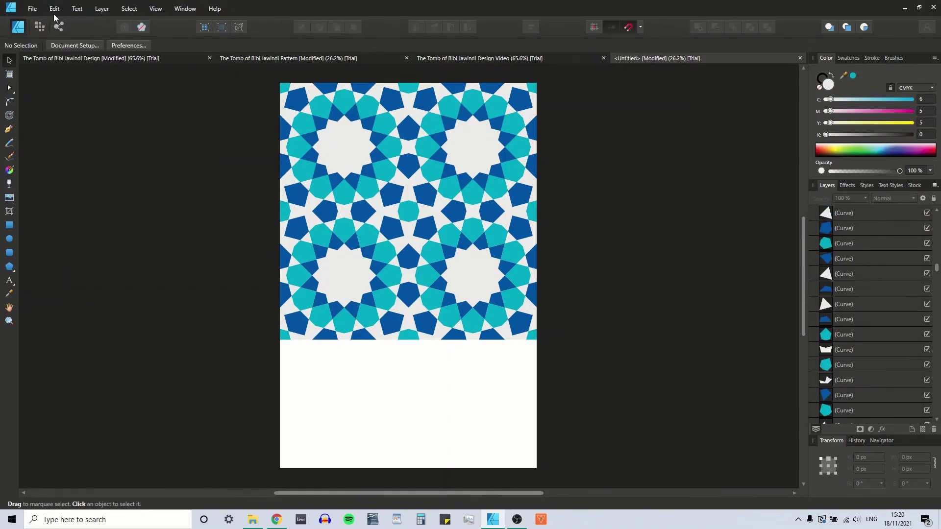
pyautogui.click(54, 12)
pyautogui.click(59, 19)
pyautogui.click(54, 9)
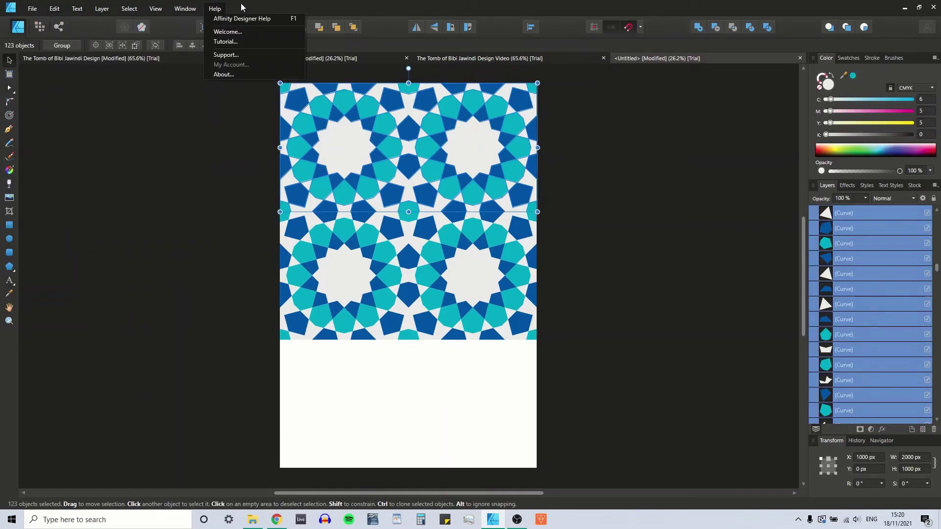
# Move the pasted row into the empty area beneath the second row and set its top-centre Y to 2000 px.
pyautogui.click(305, 80)
pyautogui.moveTo(342, 101); pyautogui.dragTo(343, 361)
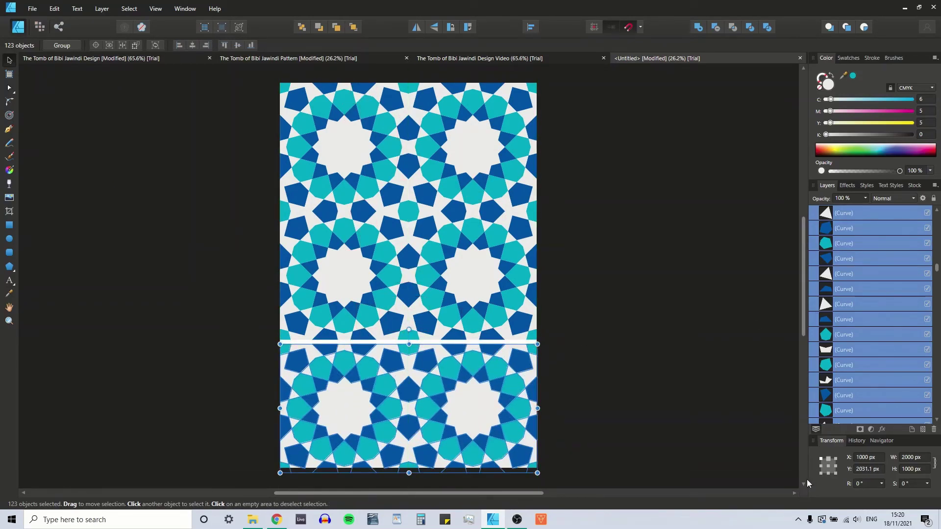
pyautogui.click(859, 470)
pyautogui.write('2000')
pyautogui.press('Return')
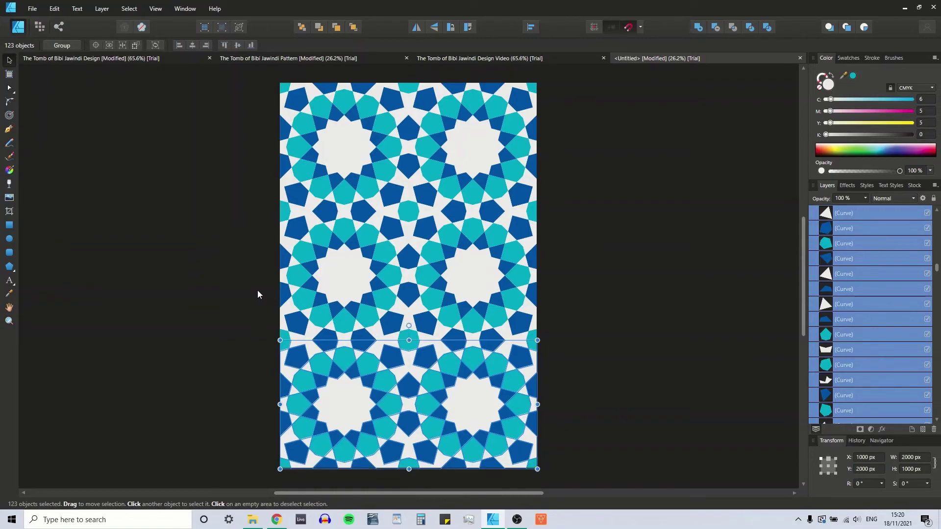
pyautogui.click(251, 308)
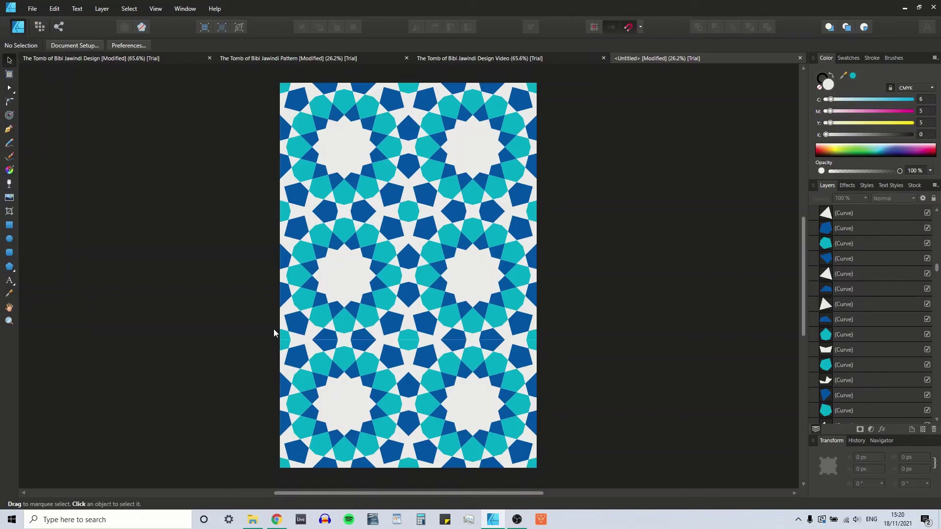
# On the lower horizontal seam, delete the halves of the left-edge teal piece, the adjacent off-white piece and the first blue pentagon.
pyautogui.click(283, 331)
pyautogui.click(266, 343)
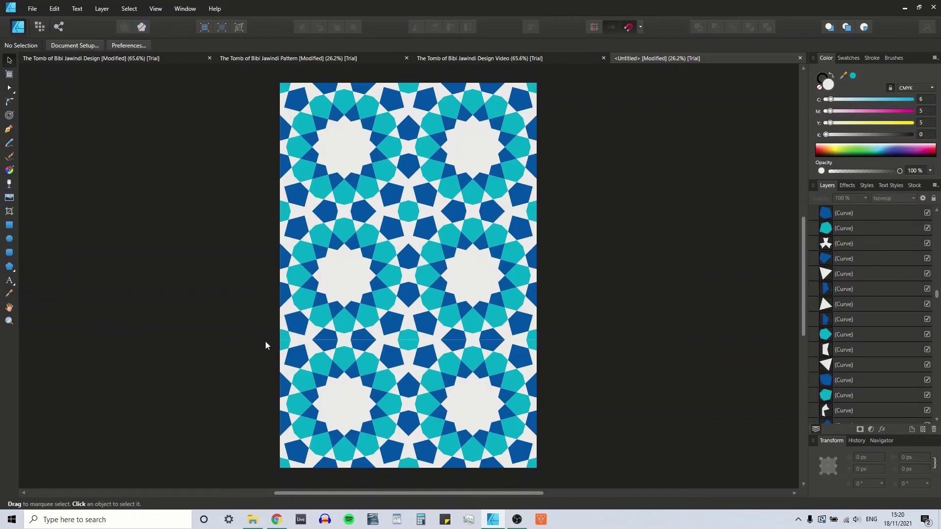
pyautogui.click(285, 338)
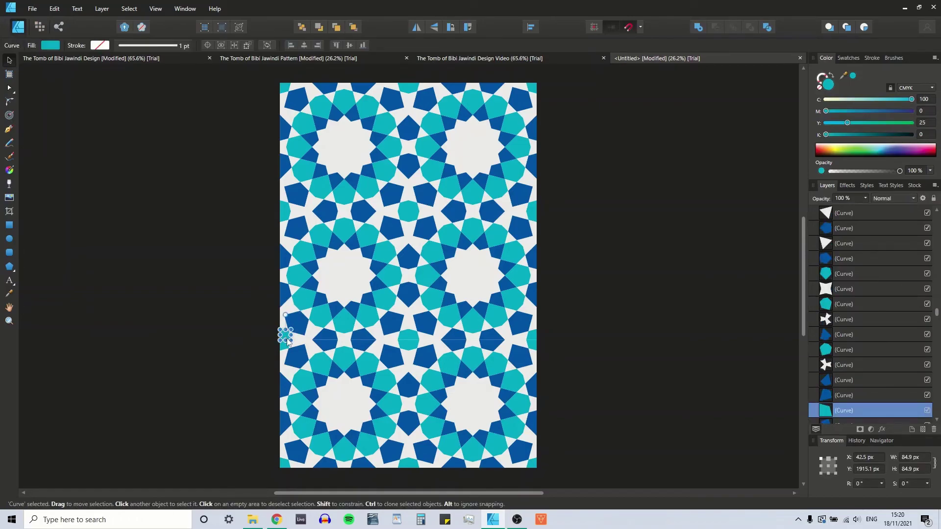
pyautogui.click(314, 351)
pyautogui.click(336, 369)
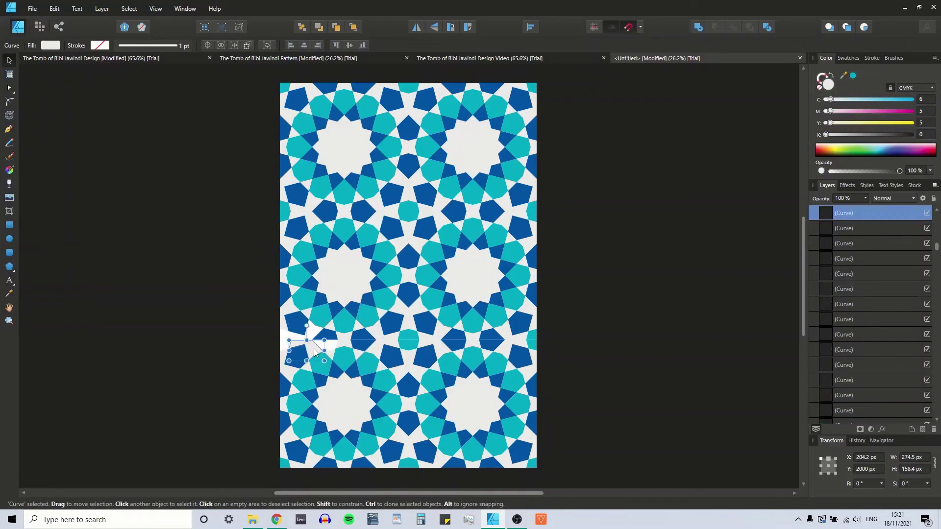
# Delete the lower seam's halves from the small off-white piece through the second blue pentagon and larger off-white piece to the centre teal piece.
pyautogui.click(345, 338)
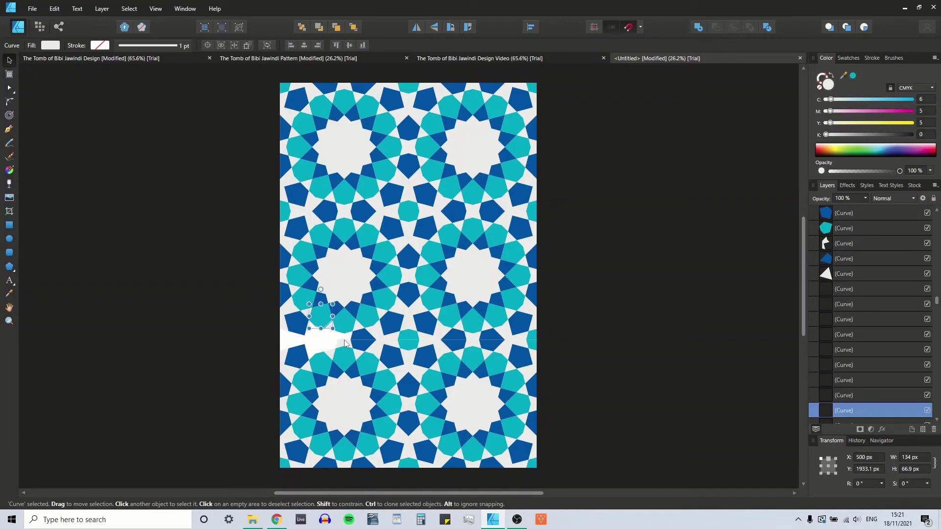
pyautogui.click(346, 349)
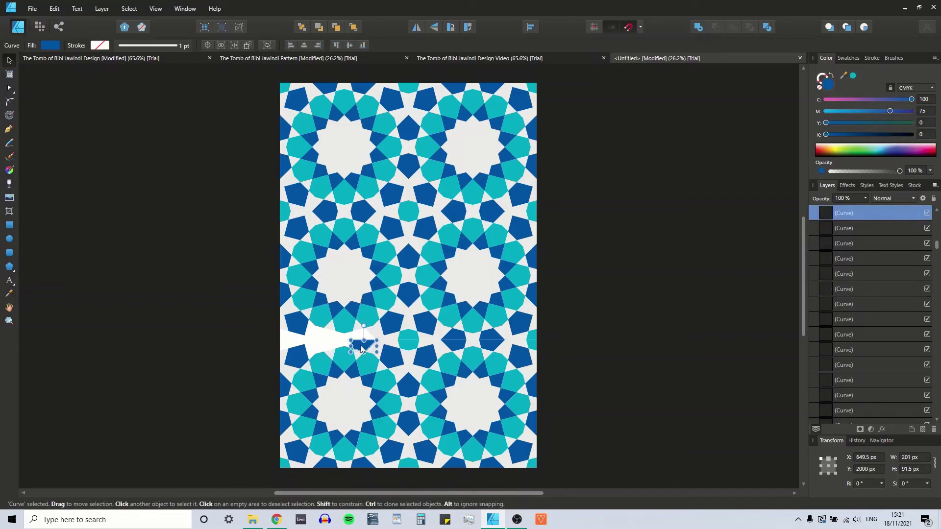
pyautogui.click(368, 336)
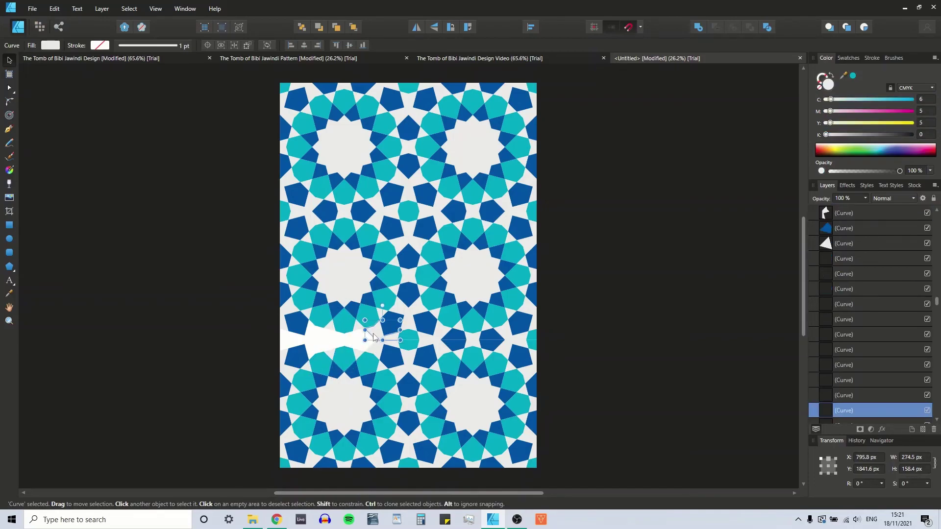
pyautogui.click(407, 339)
pyautogui.press('Delete')
# Try to delete the next piece to the right of the removed centre teal shape, and undo the deletion.
pyautogui.click(423, 338)
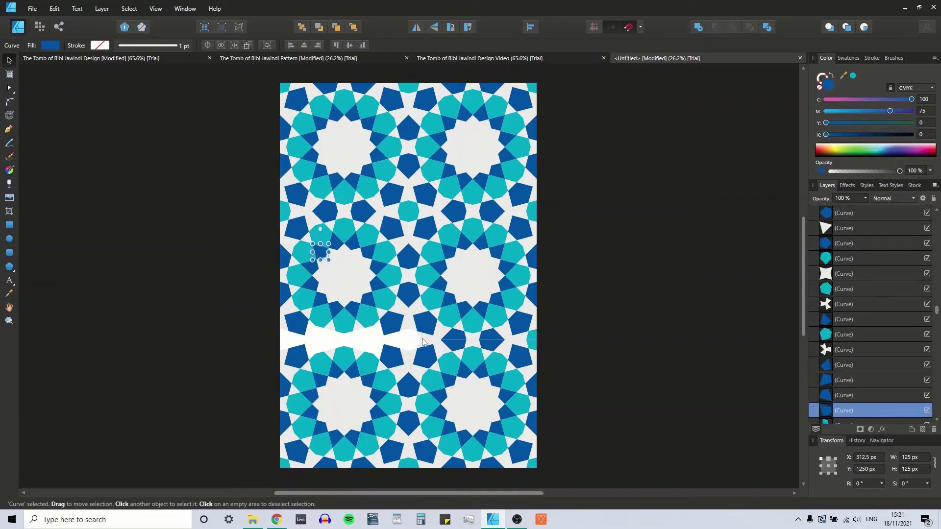
pyautogui.press('Delete')
pyautogui.hotkey('ctrl', 'z')
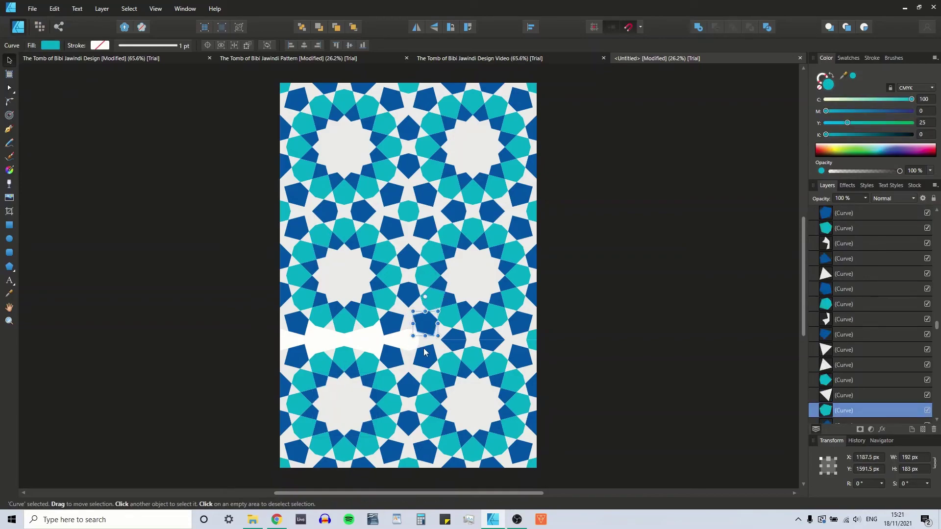
# Delete the lower seam's halves of the off-white piece right of the centre gap, the third blue pentagon and the small off-white piece beyond it.
pyautogui.hotkey('ctrl', '+')
pyautogui.scroll(-3, 425, 354)
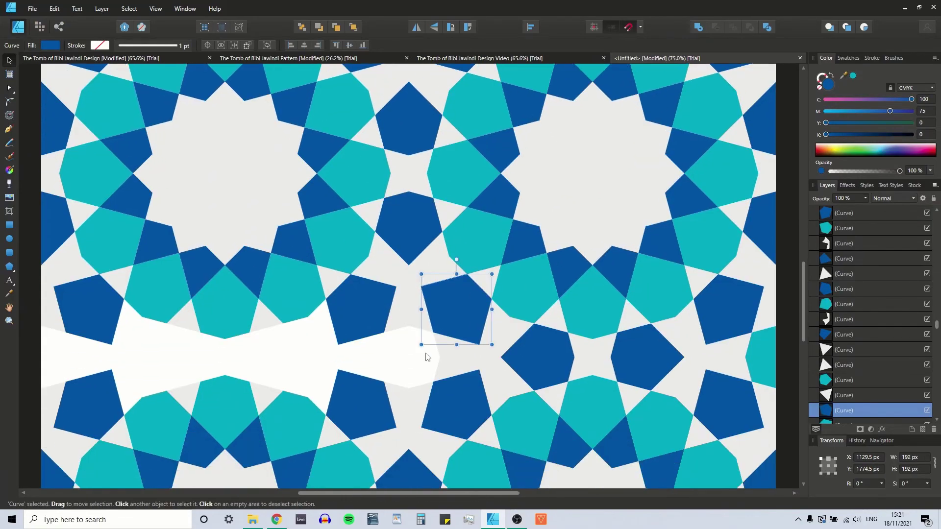
pyautogui.click(501, 285)
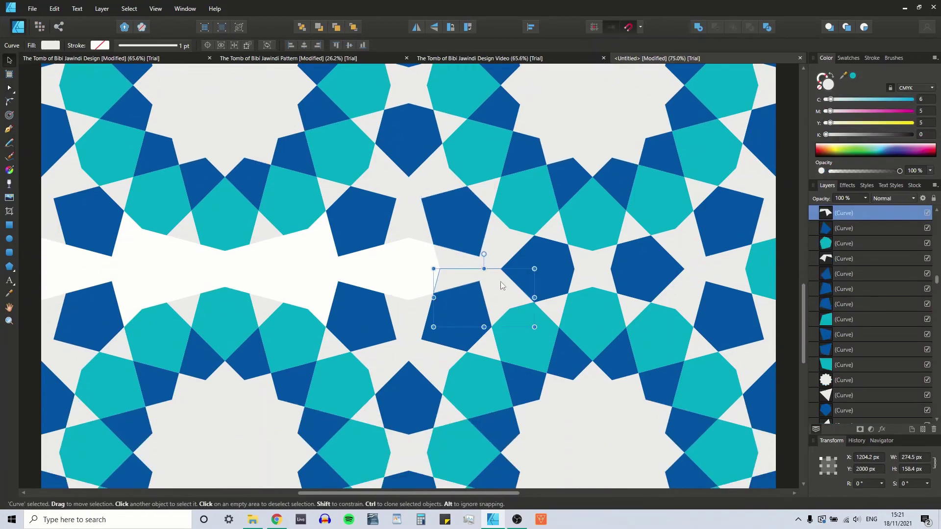
pyautogui.press('Delete')
pyautogui.press('Delete')
pyautogui.press('Delete')
pyautogui.press('Delete')
pyautogui.press('Delete')
pyautogui.press('Delete')
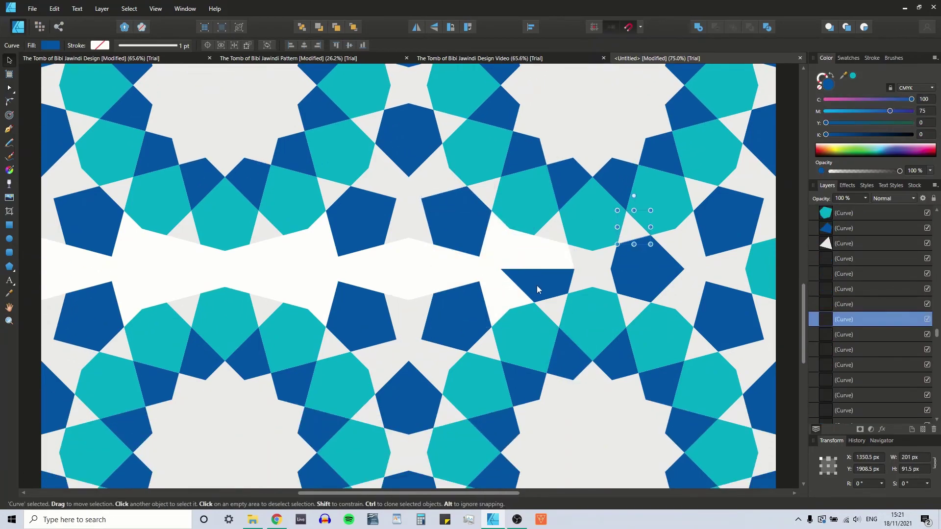
pyautogui.press('Delete')
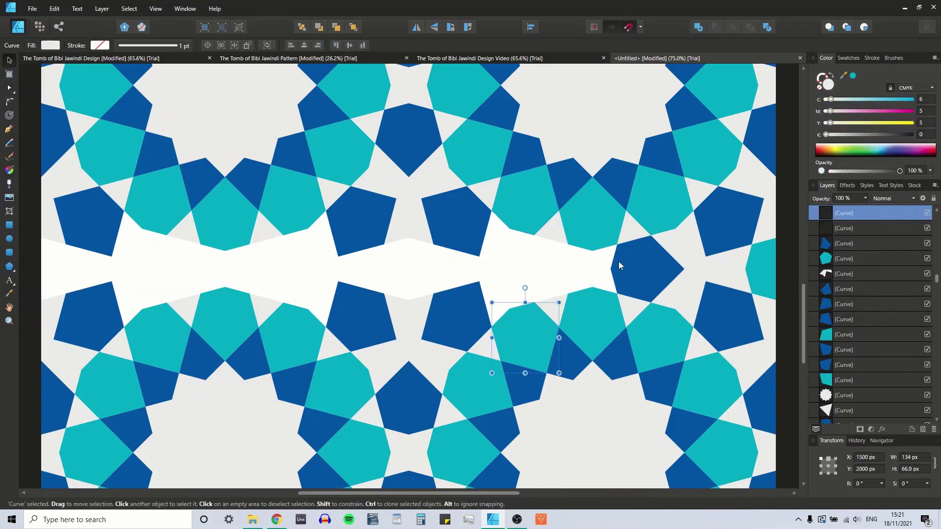
# Delete both halves of the fourth blue pentagon on the lower horizontal seam.
pyautogui.click(626, 257)
pyautogui.press('Delete')
pyautogui.click(631, 282)
pyautogui.press('Delete')
pyautogui.press('Delete')
pyautogui.press('Delete')
pyautogui.press('Delete')
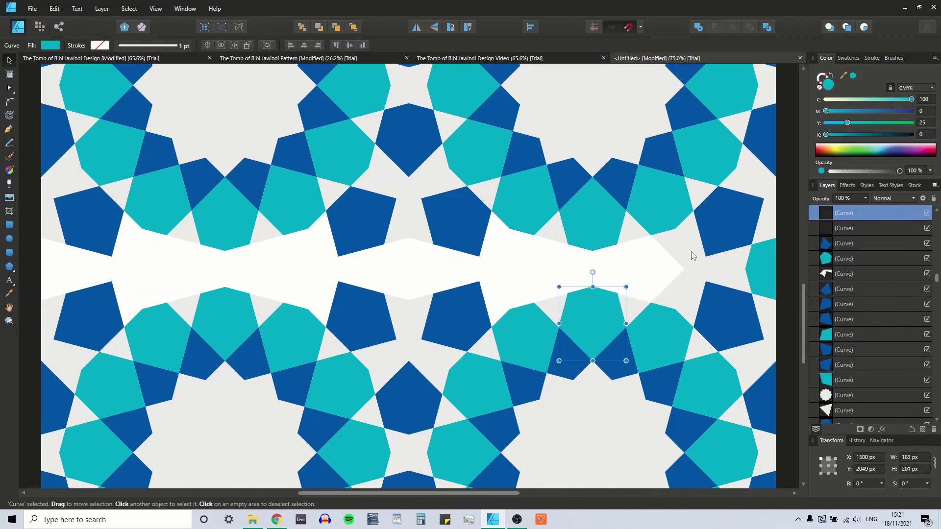
# Delete the lower seam's remaining halves of the last large off-white piece and the right-edge teal piece.
pyautogui.press('Delete')
pyautogui.press('Delete')
pyautogui.press('Delete')
pyautogui.press('Delete')
pyautogui.press('Delete')
pyautogui.press('Delete')
pyautogui.press('Delete')
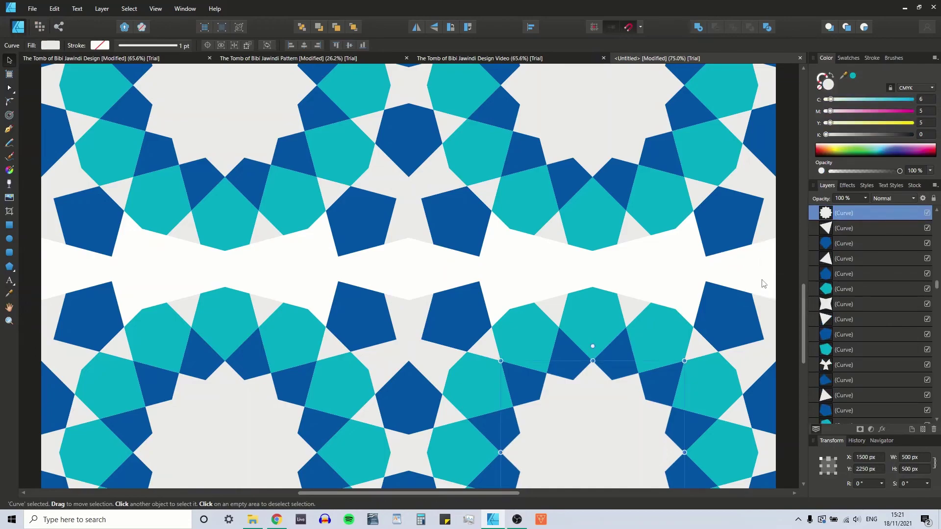
# Copy all 13 shapes along the upper horizontal seam, from edge to edge, down into the empty lower seam at Y about 1841.5 px.
pyautogui.scroll(1, 767, 287)
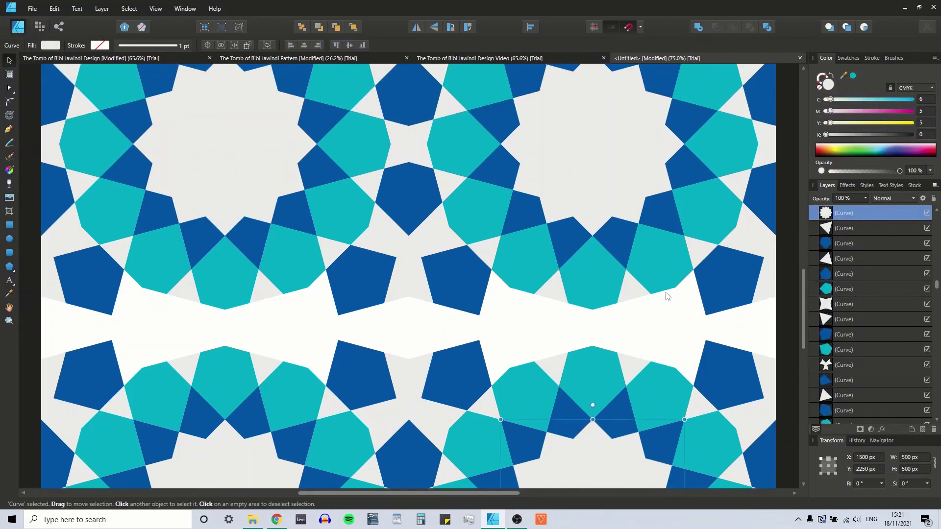
pyautogui.scroll(2, 453, 273)
pyautogui.scroll(3, 454, 270)
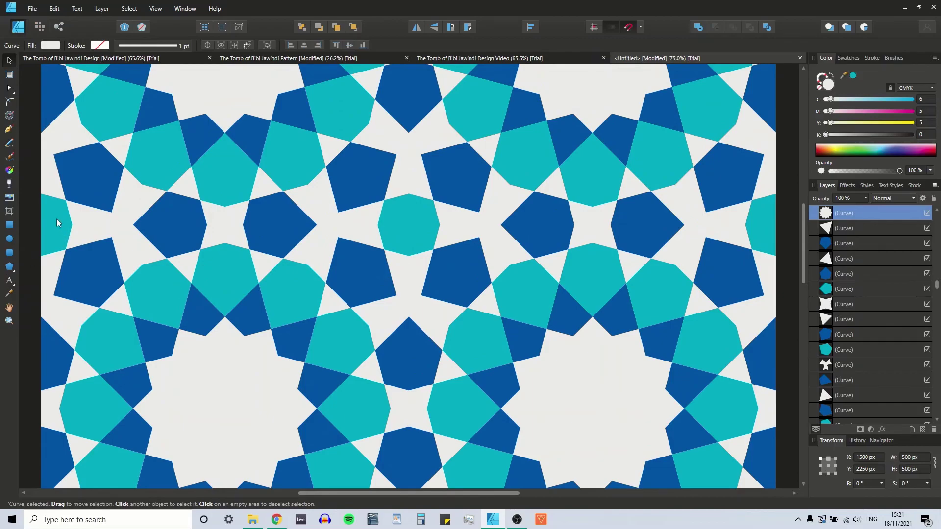
pyautogui.click(56, 223)
pyautogui.keyDown('shift'); pyautogui.click(114, 226); pyautogui.keyUp('shift')
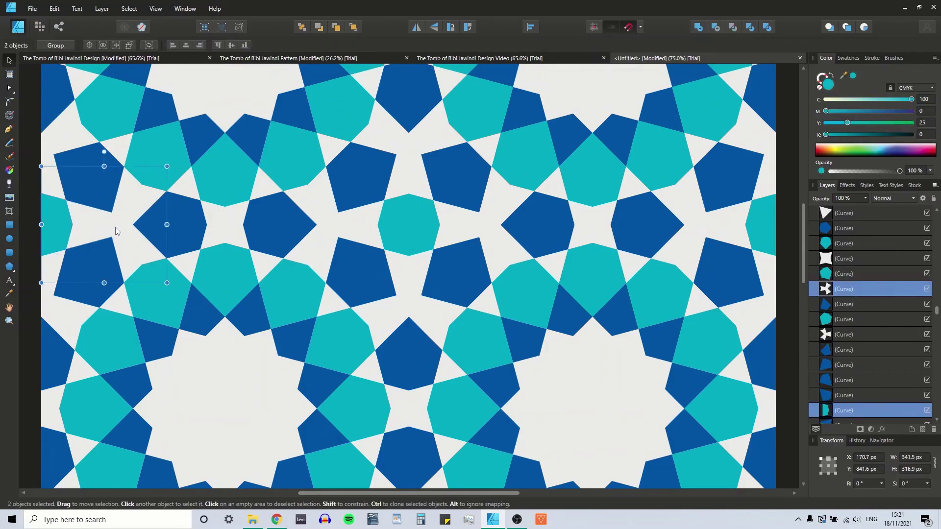
pyautogui.keyDown('shift'); pyautogui.click(185, 225); pyautogui.keyUp('shift')
pyautogui.keyDown('shift'); pyautogui.click(230, 222); pyautogui.keyUp('shift')
pyautogui.keyDown('shift'); pyautogui.click(290, 224); pyautogui.keyUp('shift')
pyautogui.keyDown('shift'); pyautogui.click(346, 227); pyautogui.keyUp('shift')
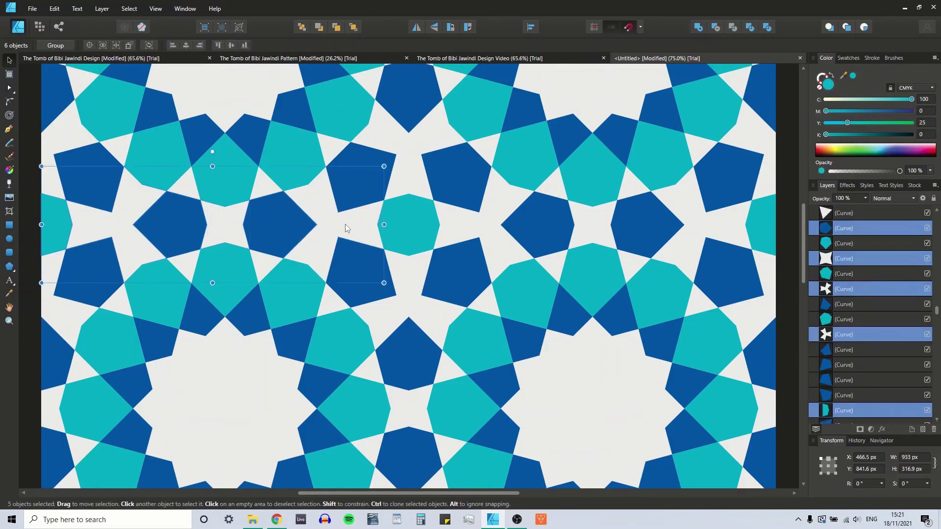
pyautogui.keyDown('shift'); pyautogui.click(403, 225); pyautogui.keyUp('shift')
pyautogui.keyDown('shift'); pyautogui.click(478, 226); pyautogui.keyUp('shift')
pyautogui.keyDown('shift'); pyautogui.click(546, 224); pyautogui.keyUp('shift')
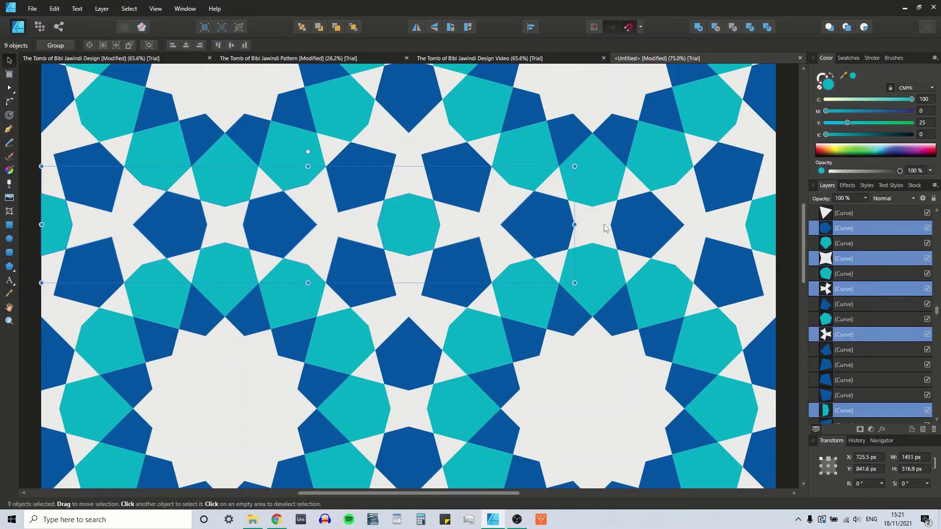
pyautogui.keyDown('shift'); pyautogui.click(596, 223); pyautogui.keyUp('shift')
pyautogui.keyDown('shift'); pyautogui.click(626, 224); pyautogui.keyUp('shift')
pyautogui.keyDown('shift'); pyautogui.click(715, 224); pyautogui.keyUp('shift')
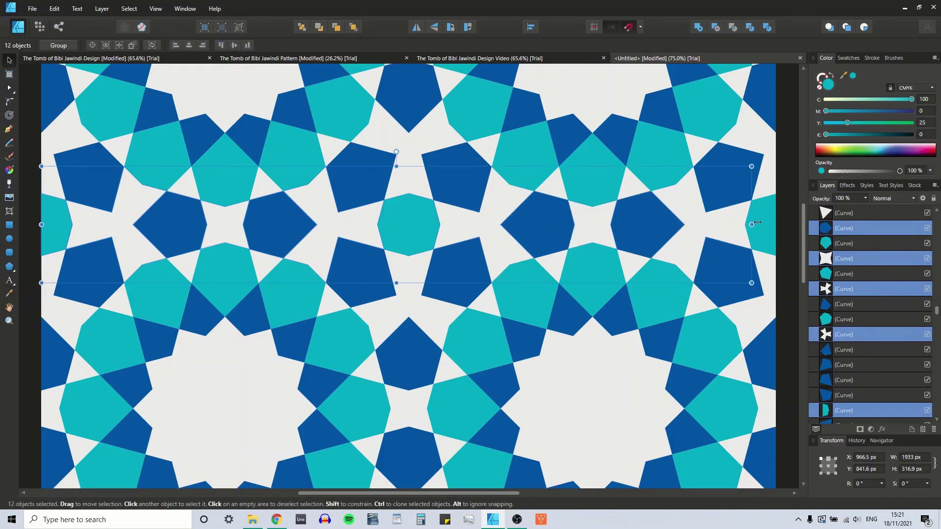
pyautogui.keyDown('shift'); pyautogui.click(761, 219); pyautogui.keyUp('shift')
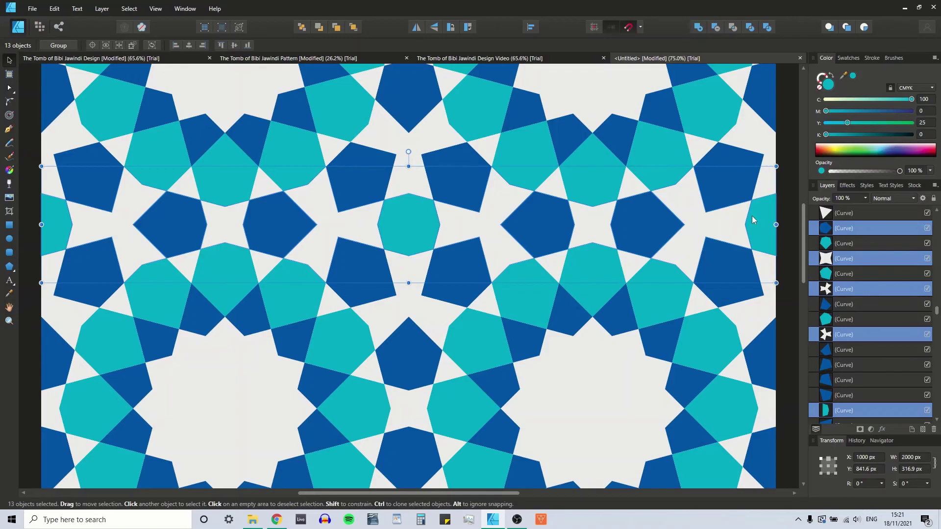
pyautogui.scroll(-1, 532, 248)
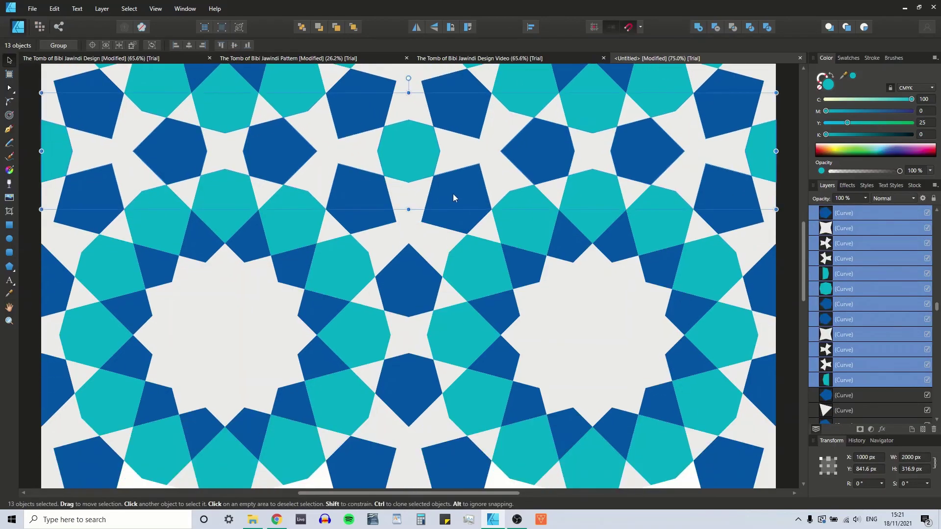
pyautogui.scroll(-1, 452, 194)
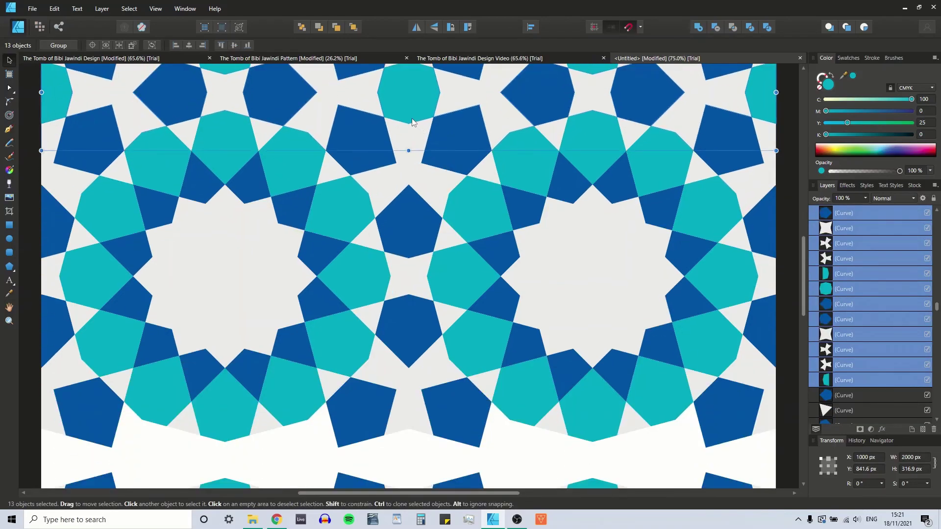
pyautogui.moveTo(410, 100); pyautogui.dragTo(414, 459)
pyautogui.hotkey('ctrl', '0')
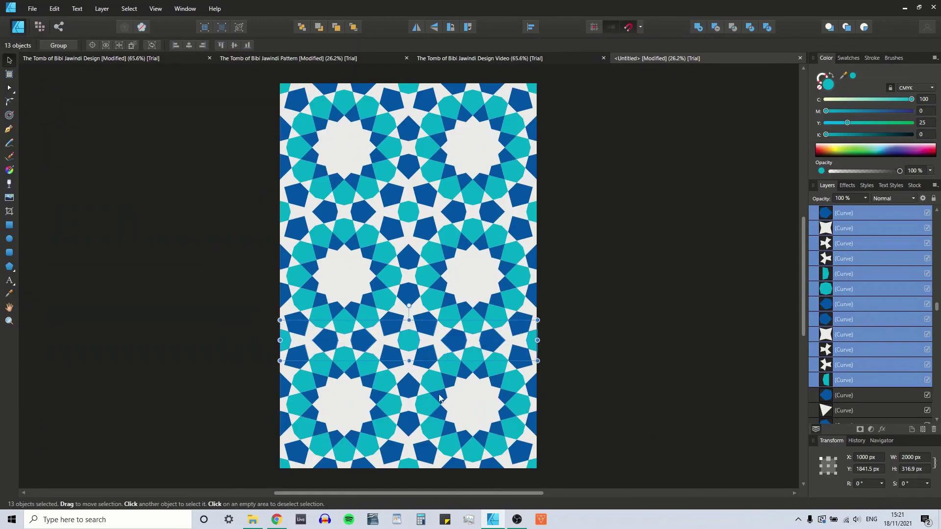
pyautogui.click(192, 263)
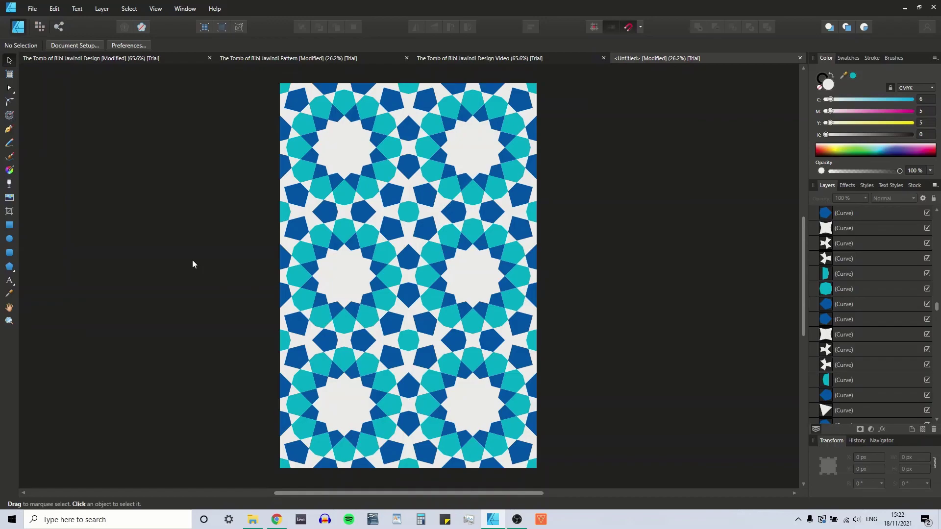
# Save the document in The Tomb of Bibi Jawindi folder as "The Tomb of Bibi Jawindi Pattern Video".
pyautogui.hotkey('ctrl', 's')
pyautogui.click(152, 92)
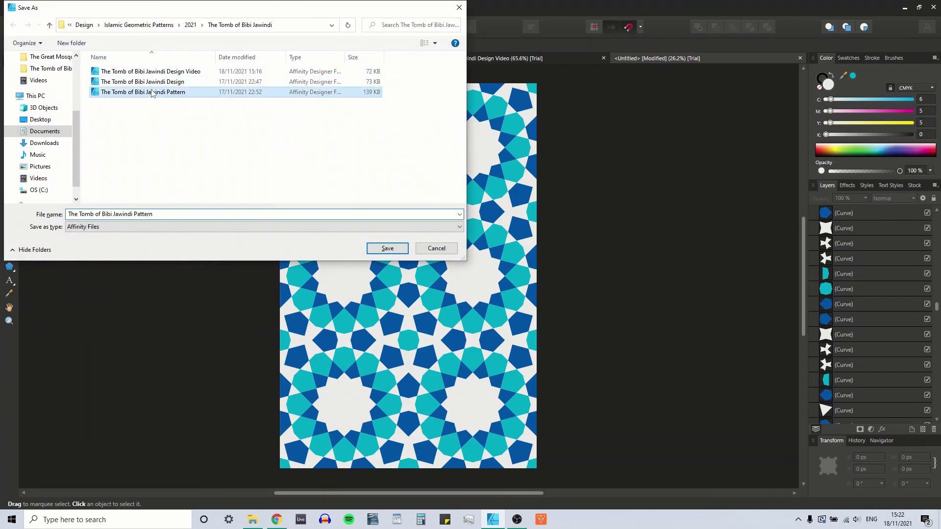
pyautogui.click(164, 215)
pyautogui.click(166, 214)
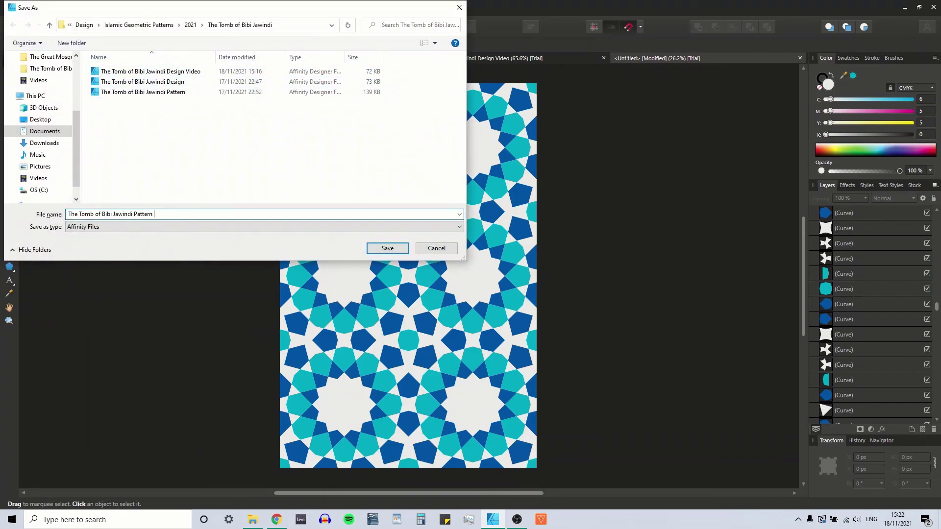
pyautogui.press('Return')
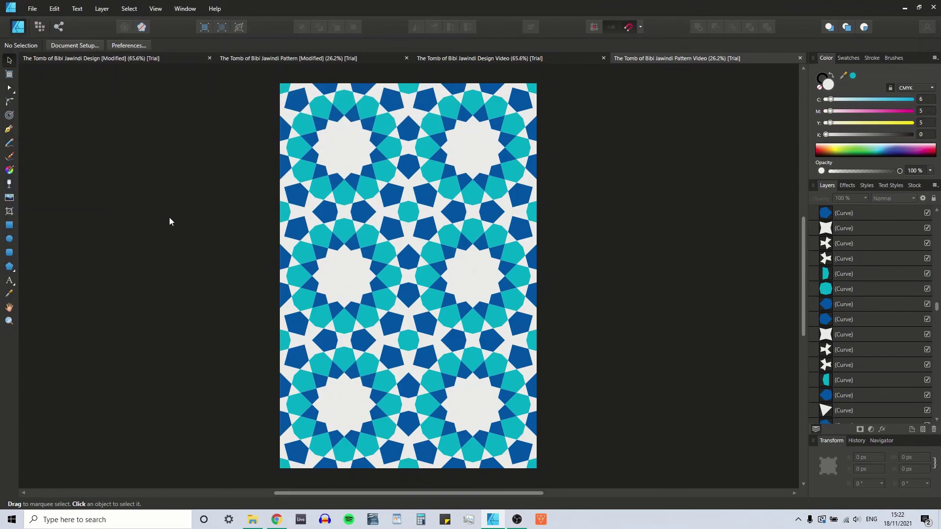